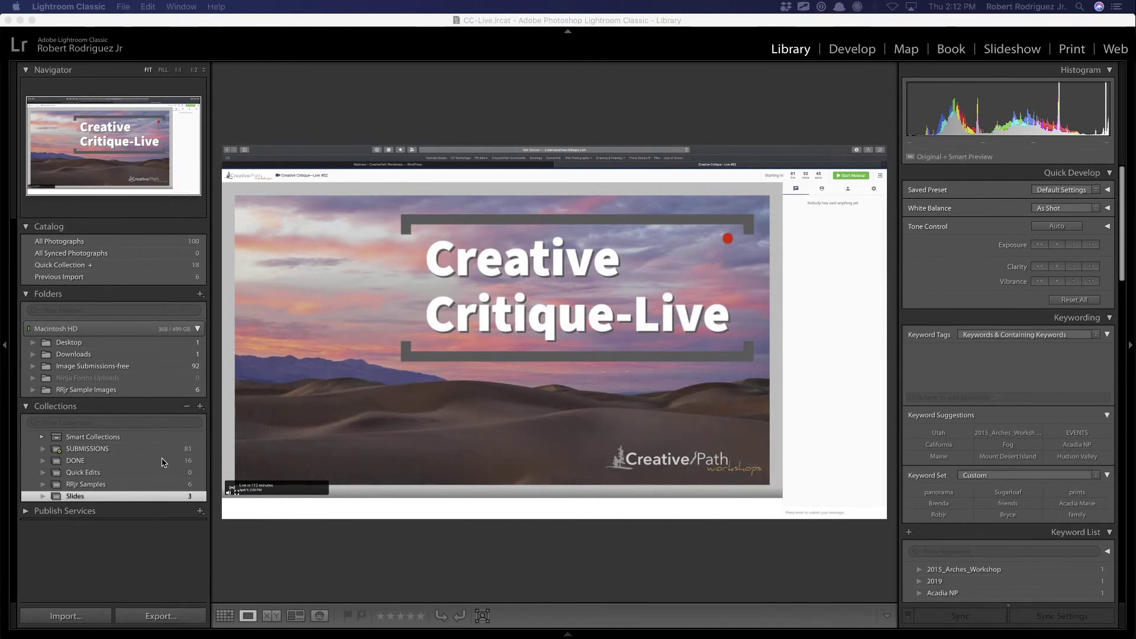
Show the Quick Collection as a grid and open its first photo, the streaked rock wall reflected in water, in Loupe view.
left_click(143, 265)
key("g")
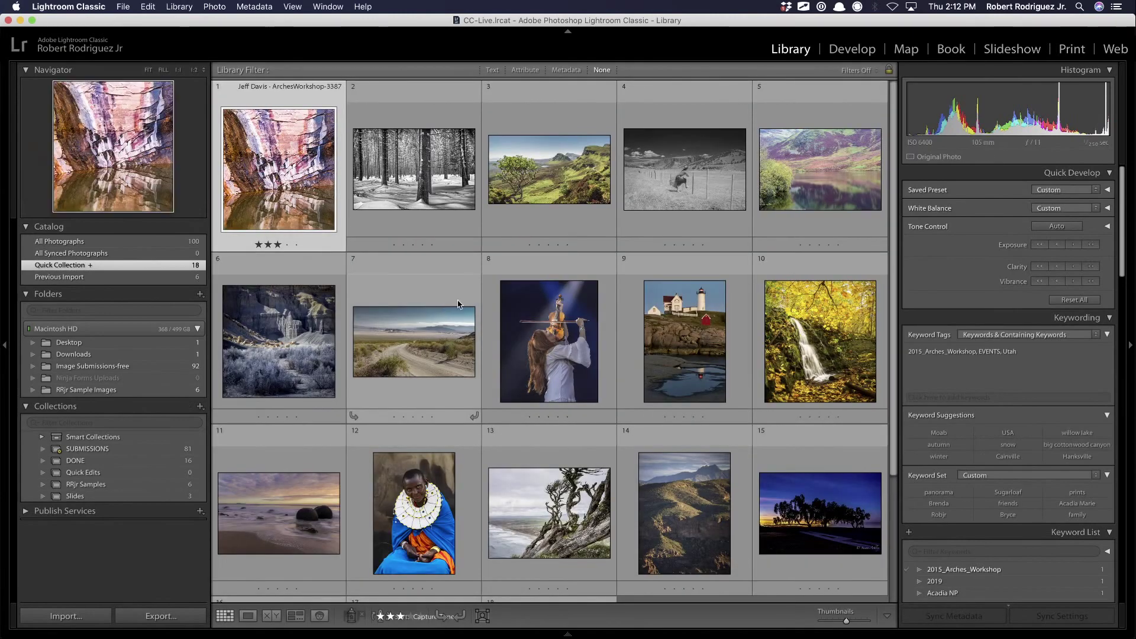
double_click(265, 172)
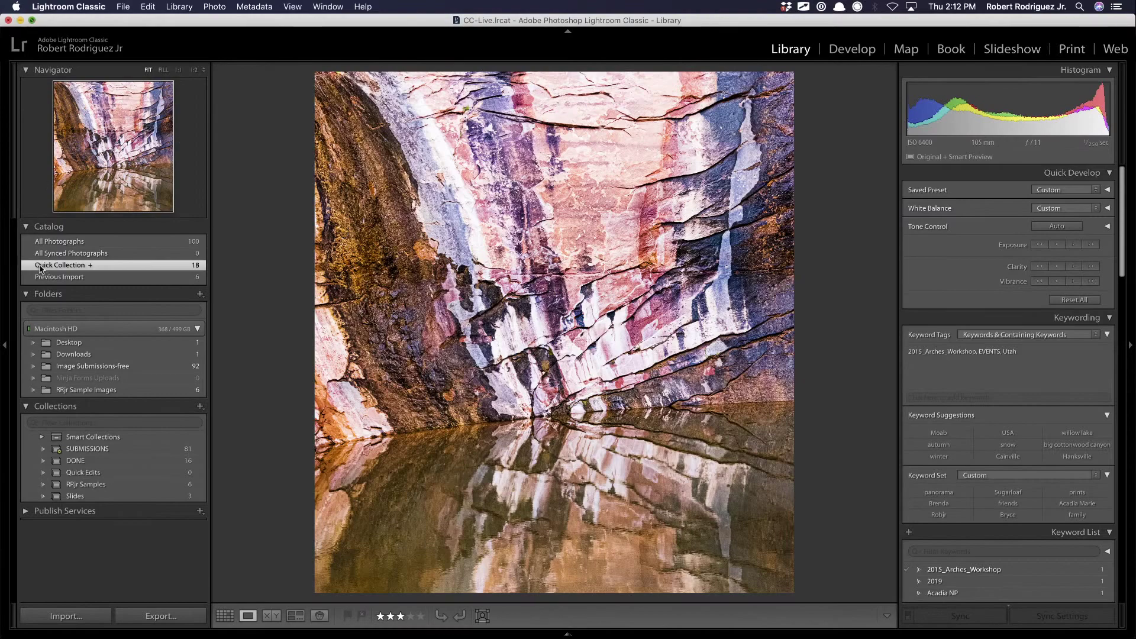
Switch to full screen with the navigation panels hidden, and cycle through the photo's info overlays until none is displayed.
key("shift+f")
left_click(5, 335)
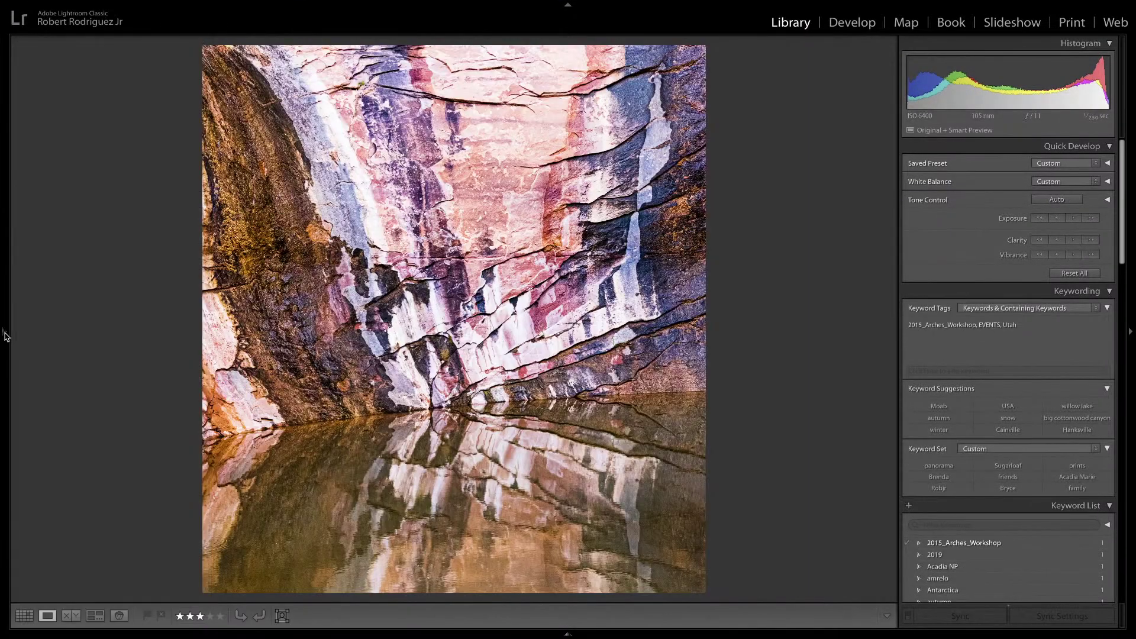
key("i")
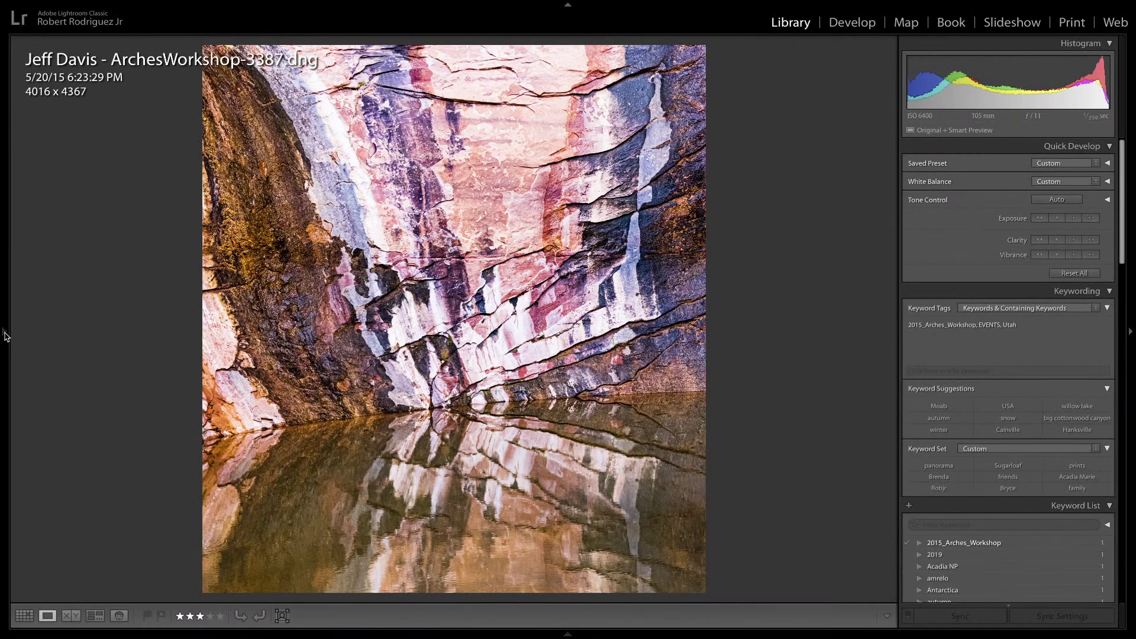
key("i")
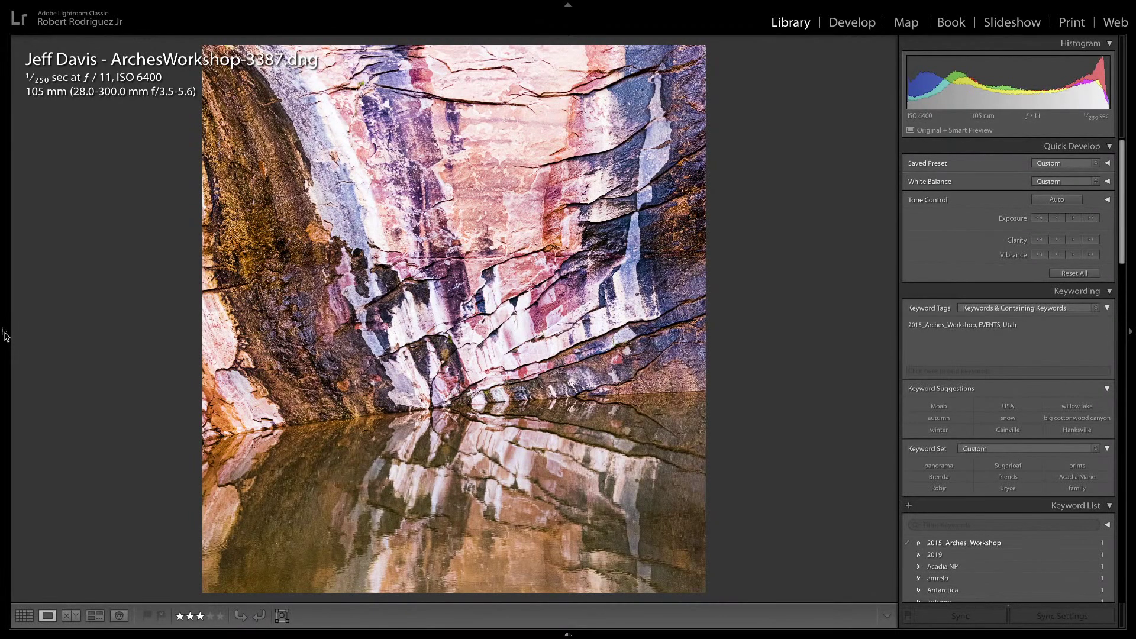
key("i")
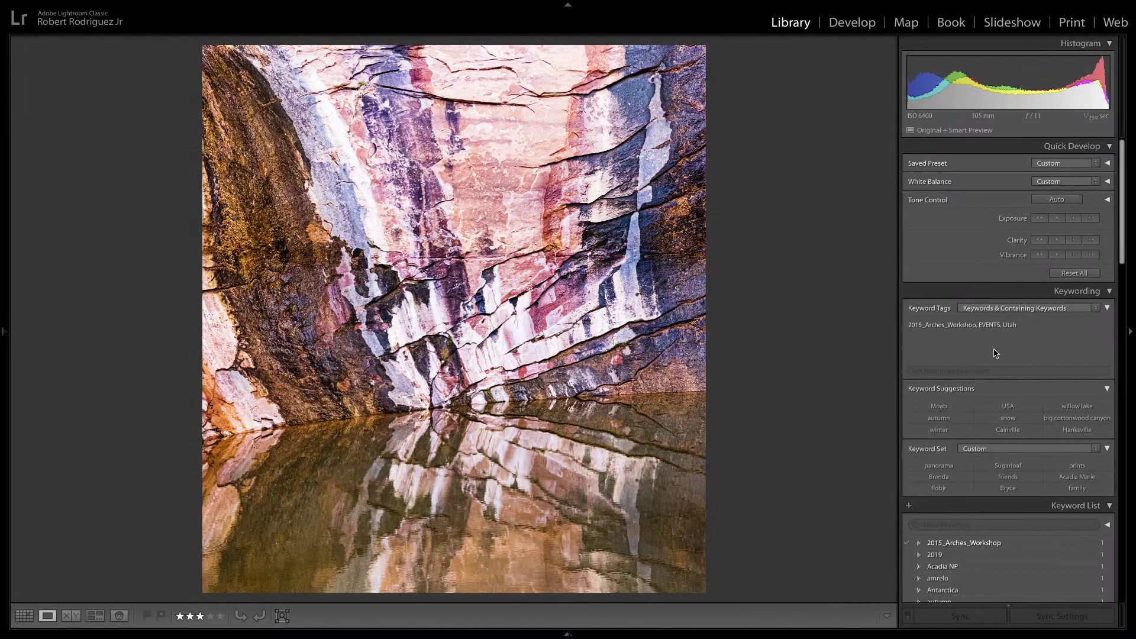
Open the rock wall photo for developing and set its post-crop vignette amount to −11.
key("d")
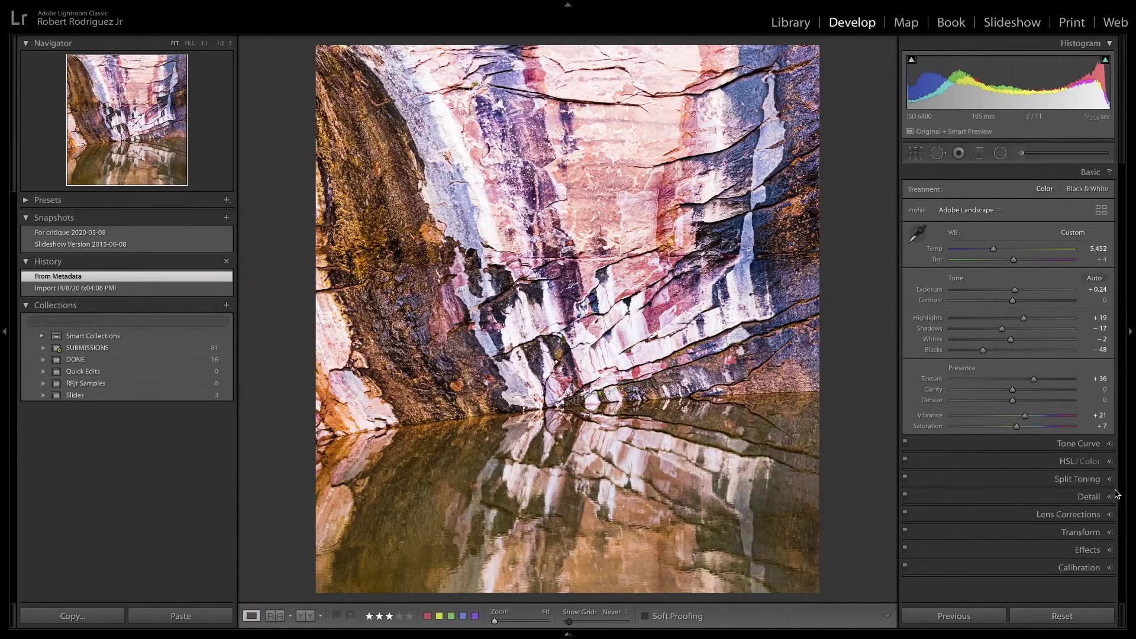
left_click(1109, 550)
left_click_drag(1012, 335, 1005, 341)
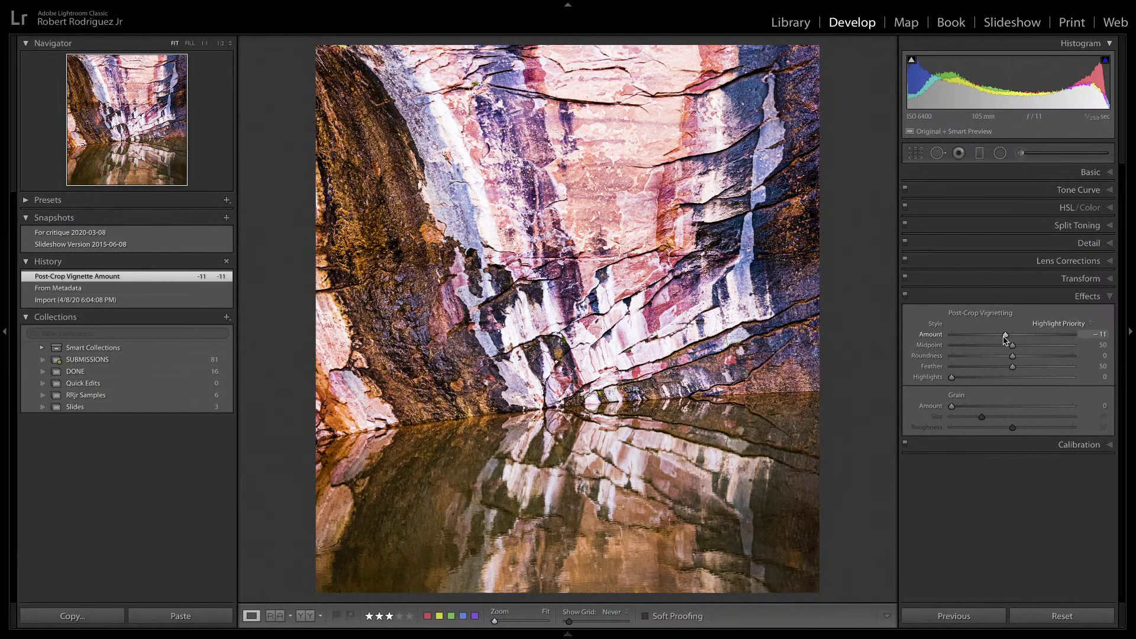
Set Exposure to −0.05, Contrast −1, Highlights −15, Blacks −10 and Vibrance −3, and compare the photo with its before version.
left_click(1102, 172)
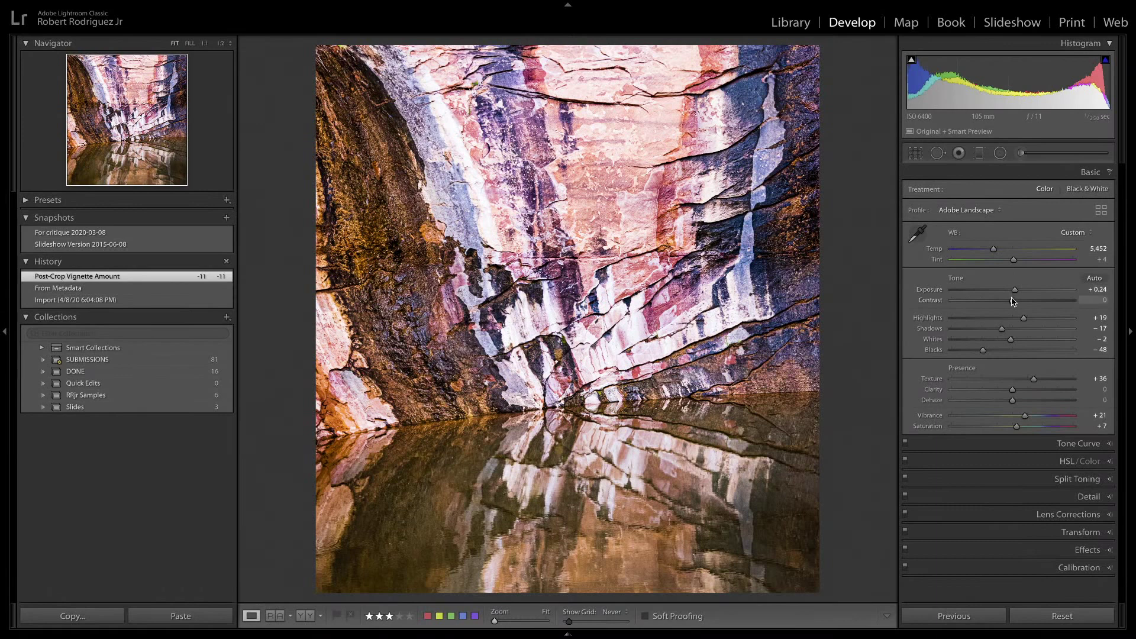
left_click_drag(1012, 301, 1005, 305)
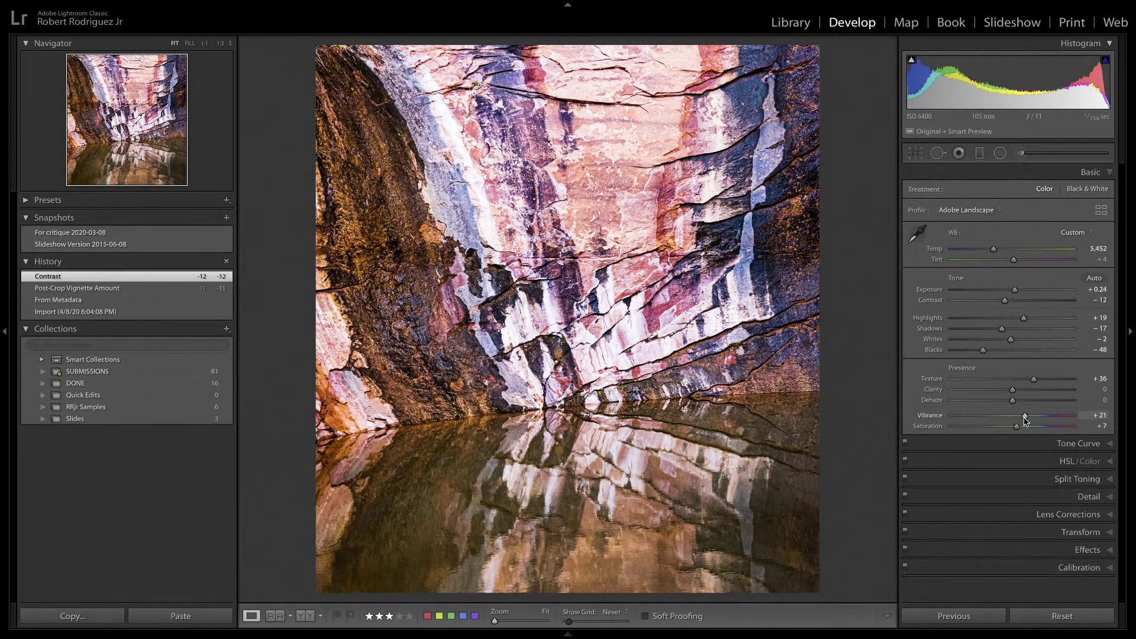
left_click_drag(1025, 416, 1011, 417)
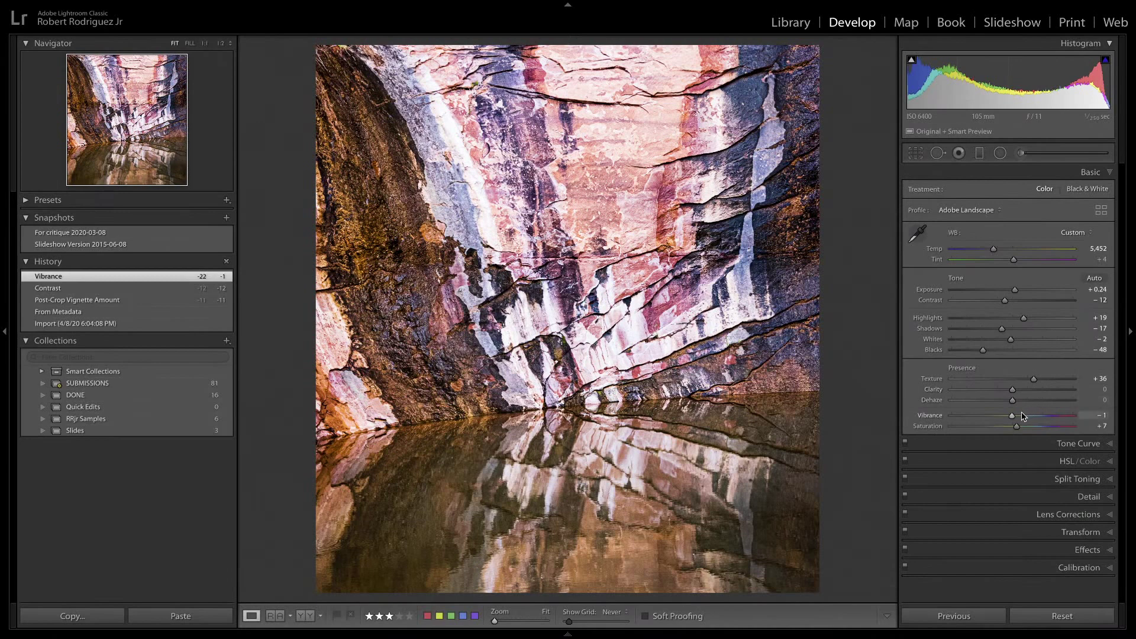
mouse_move(1012, 416)
left_mouse_down()
mouse_move(999, 418)
mouse_move(1013, 416)
left_mouse_up()
left_click_drag(983, 350, 994, 352)
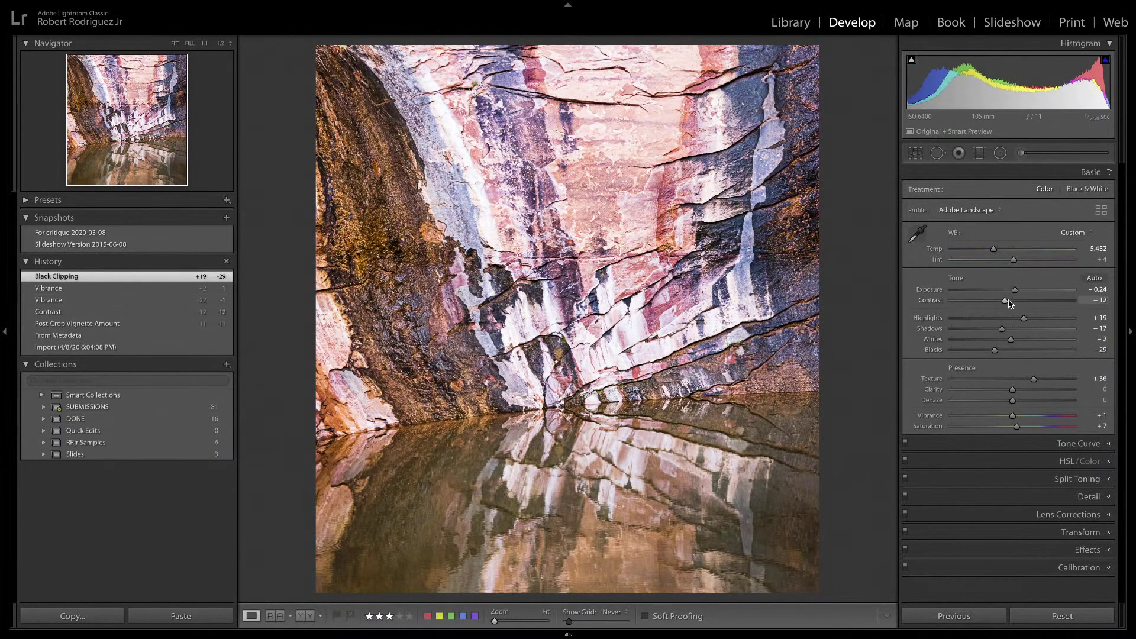
left_click_drag(1010, 304, 1011, 292)
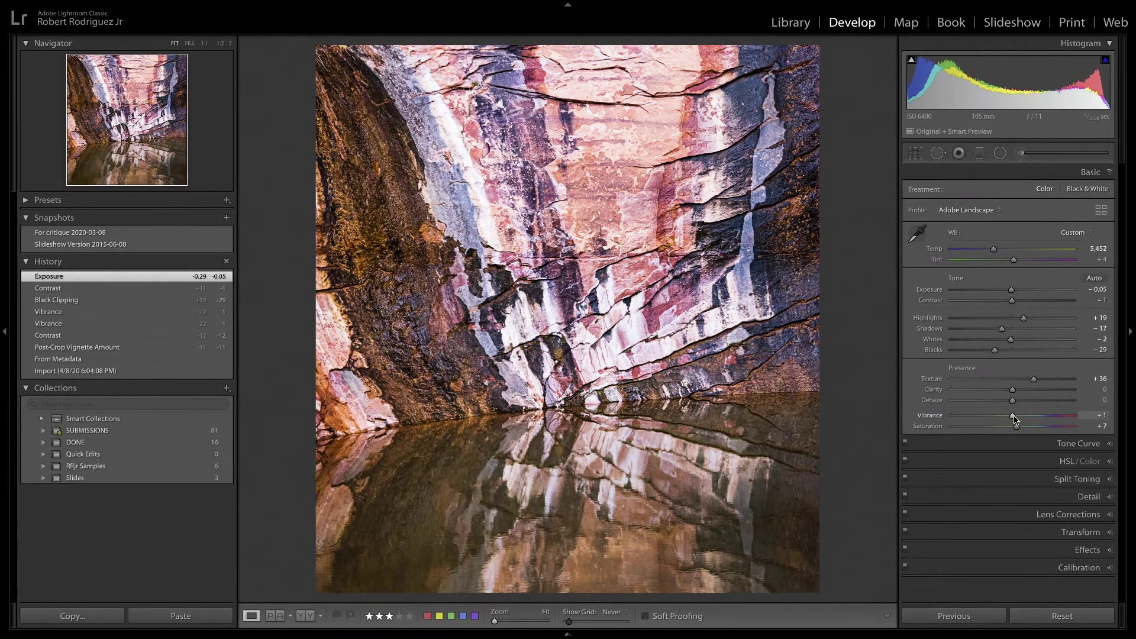
left_click_drag(1014, 419, 1012, 418)
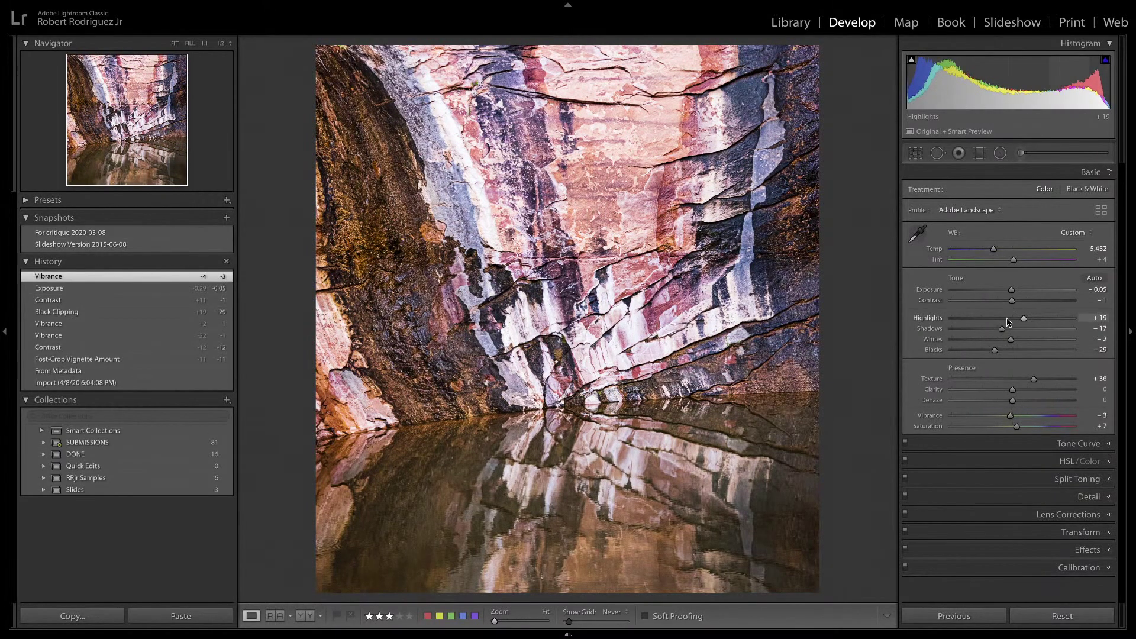
left_click_drag(995, 351, 1003, 320)
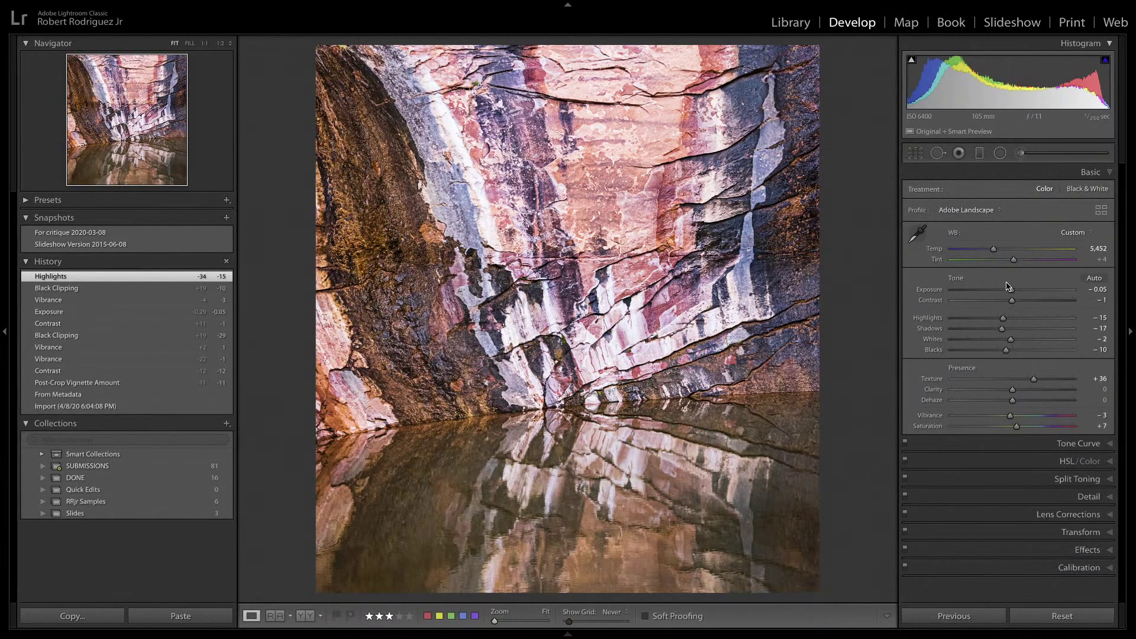
key("backslash")
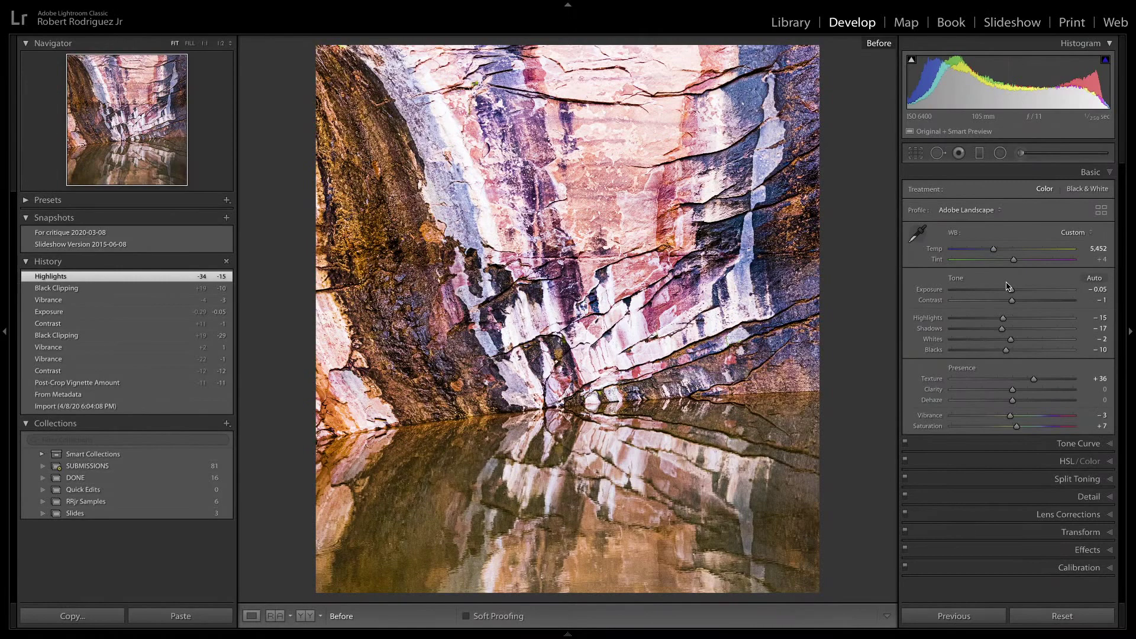
key("backslash")
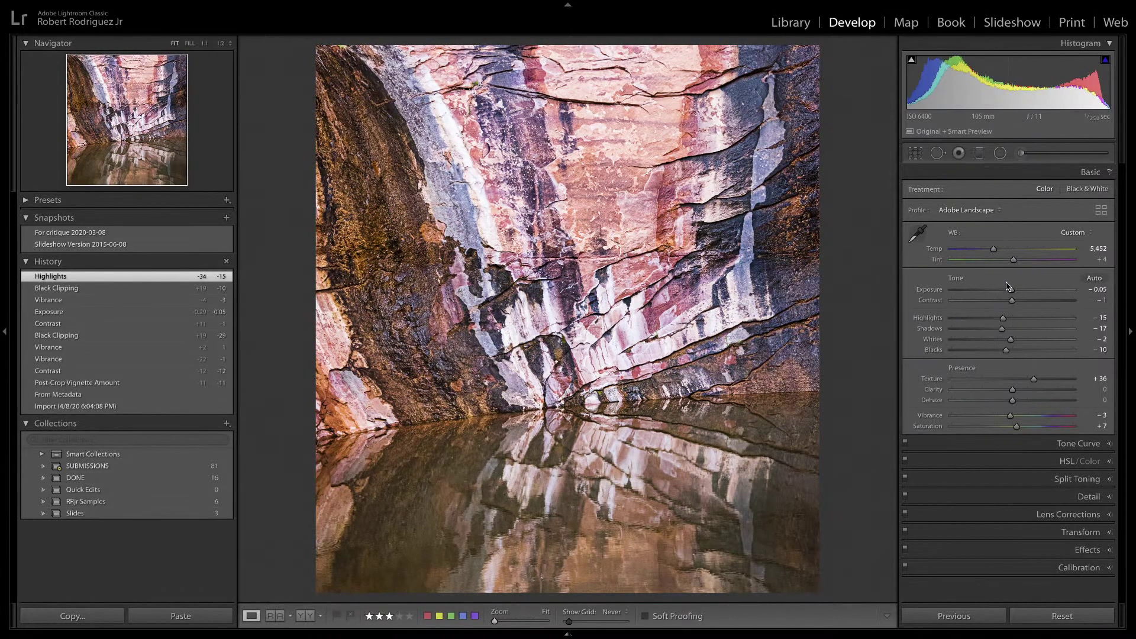
Add a graduated filter rising from the bottom of the water to the waterline, with Exposure set to −0.38.
left_click(979, 154)
left_click_drag(558, 537, 573, 412)
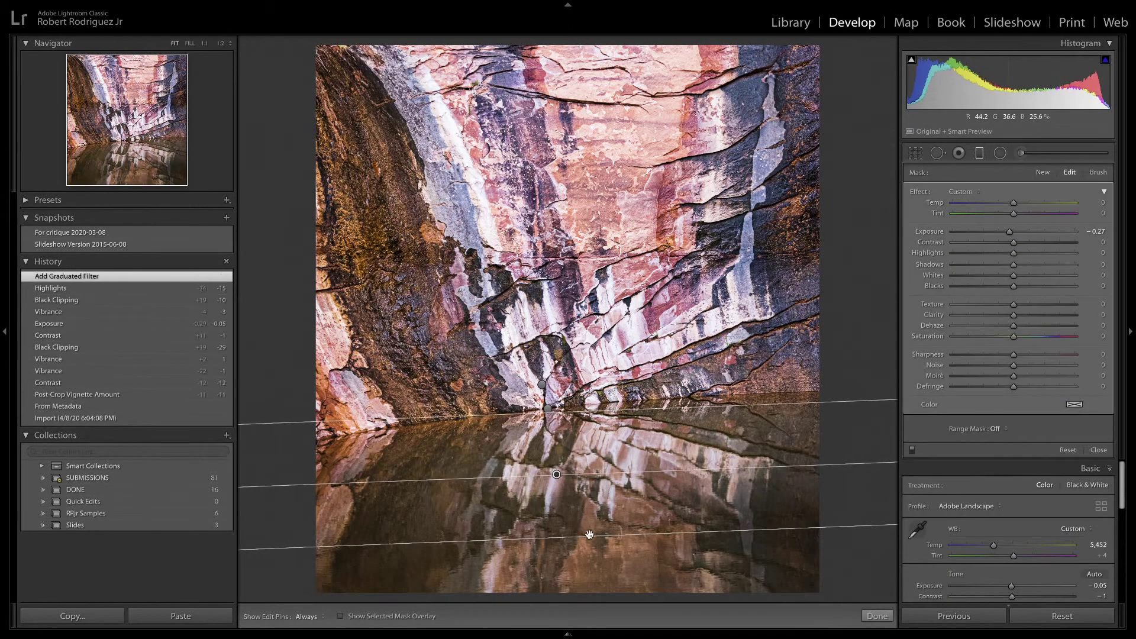
left_click_drag(590, 535, 590, 567)
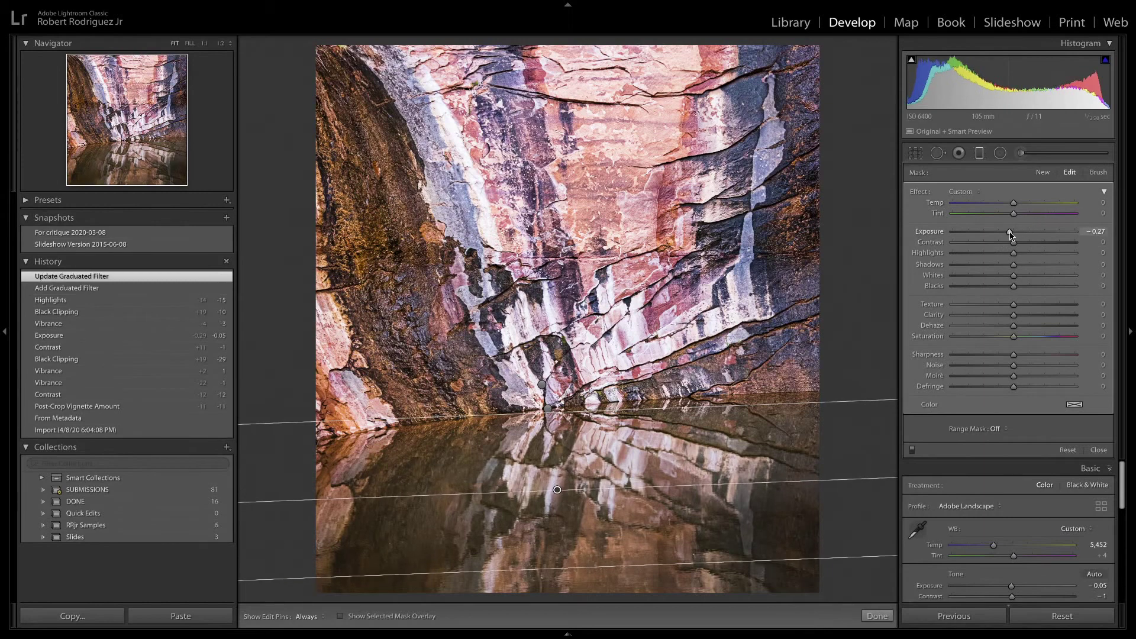
left_click_drag(1009, 232, 1010, 233)
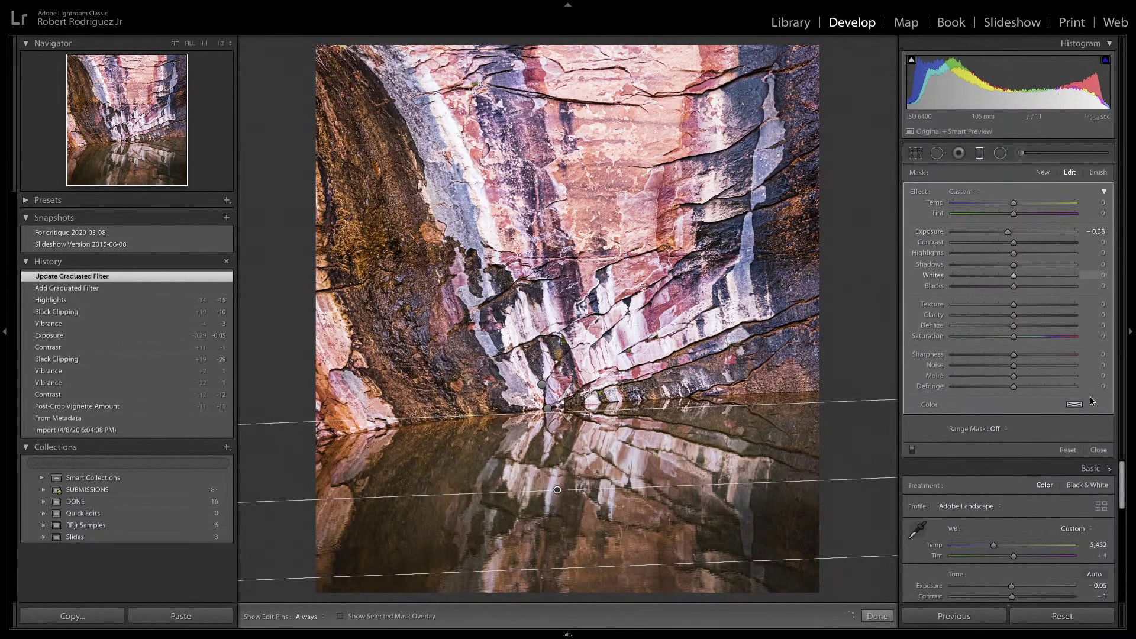
left_click(1098, 449)
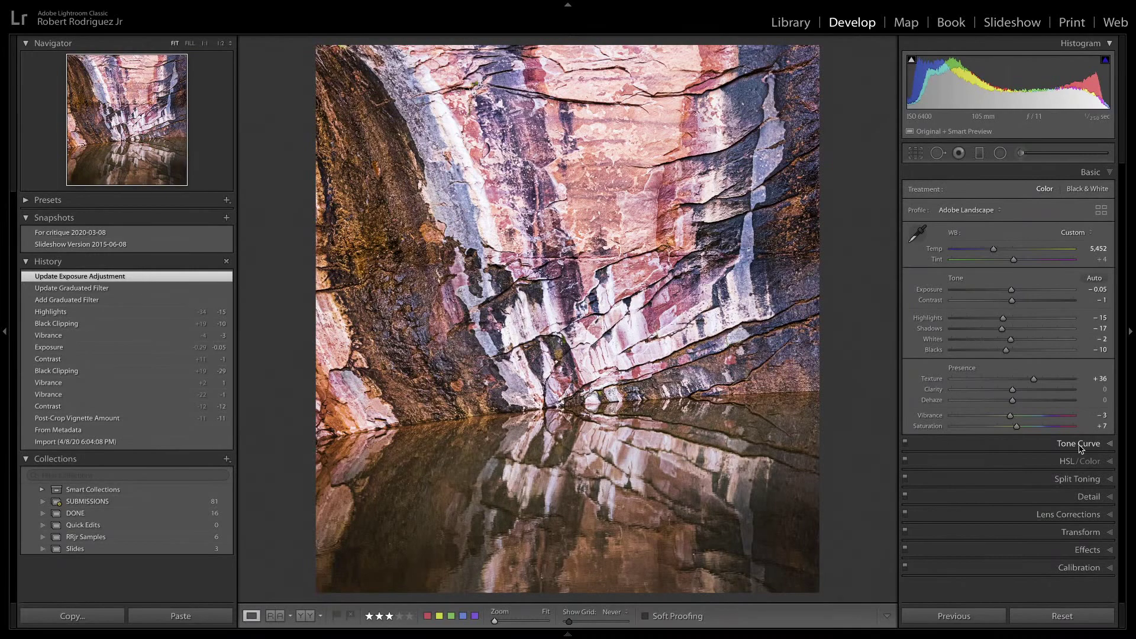
Open the black-and-white snowy forest photo and crop a narrow strip off its top and right edges at the original aspect ratio.
key("g")
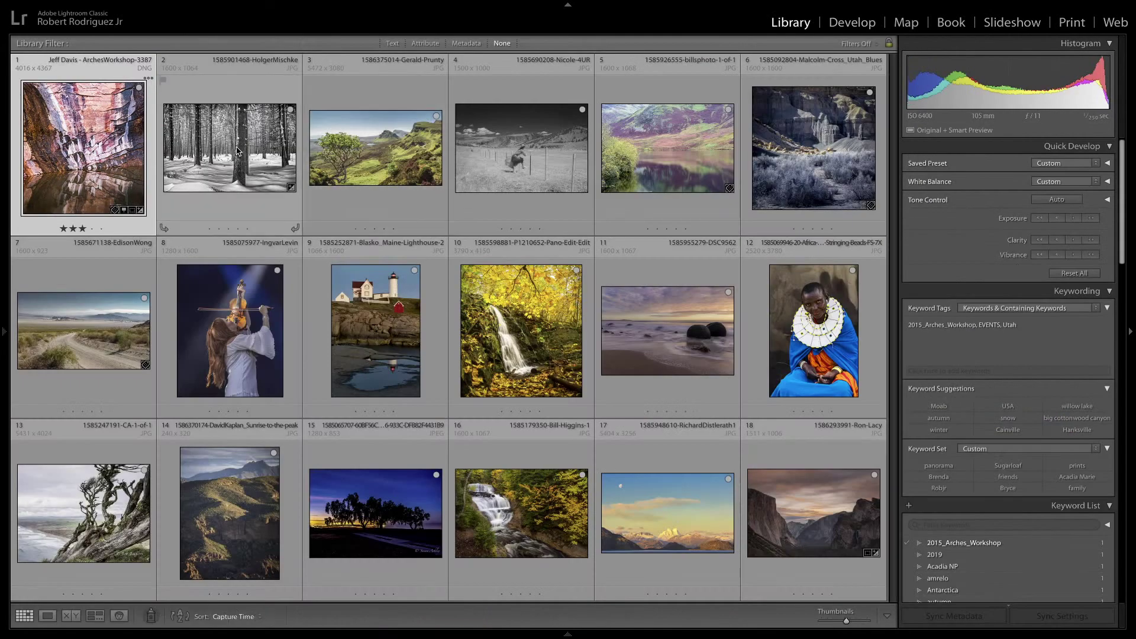
double_click(236, 151)
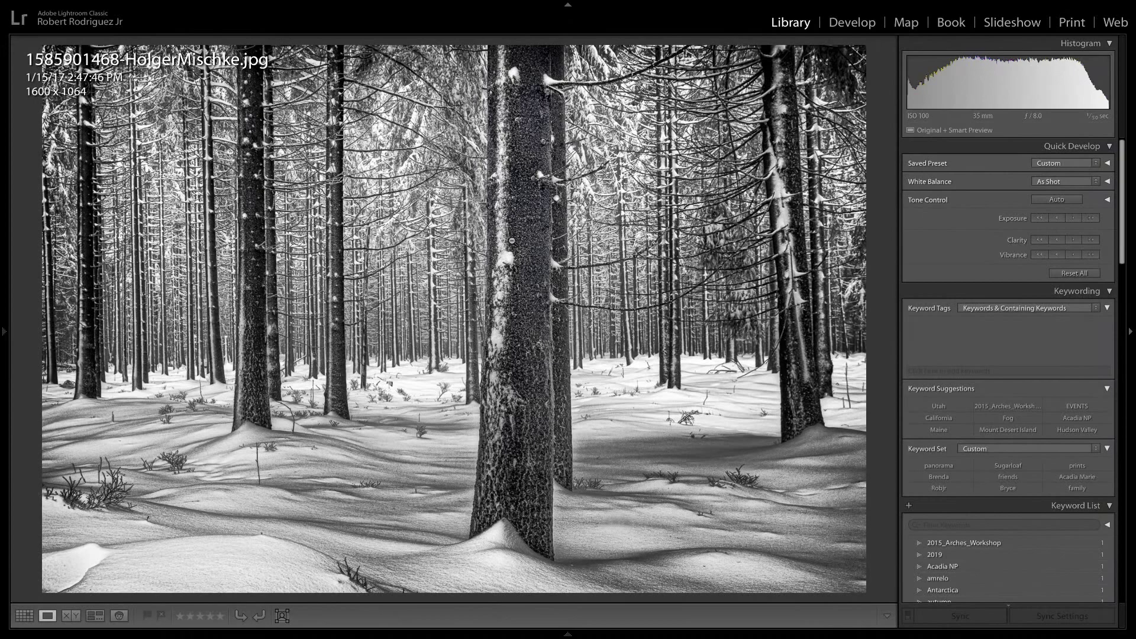
key("r")
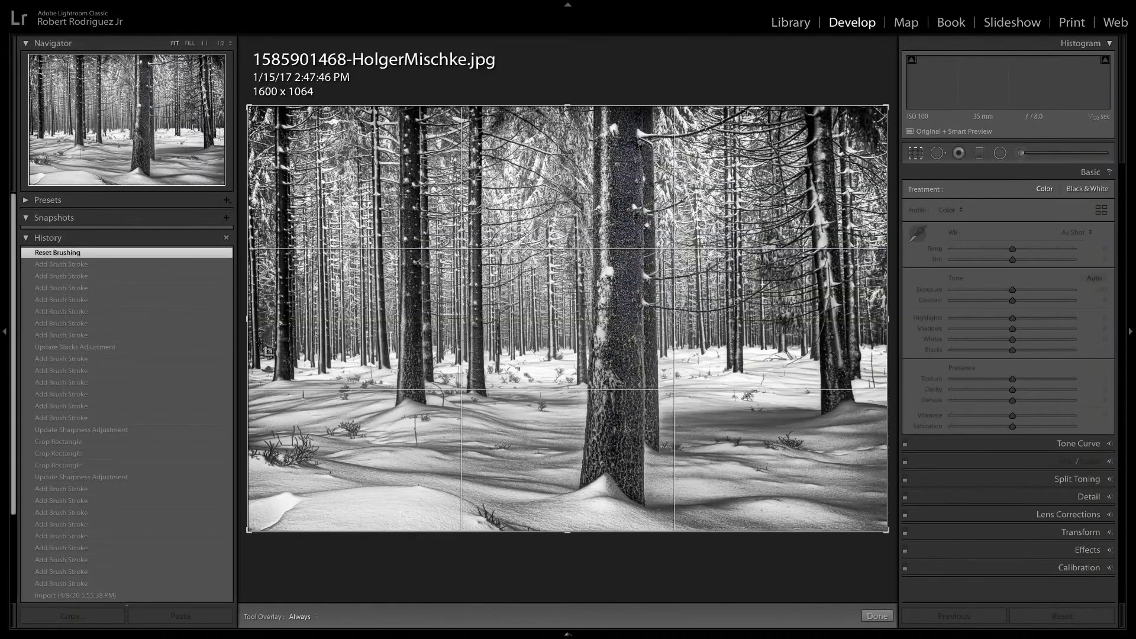
left_click(4, 336)
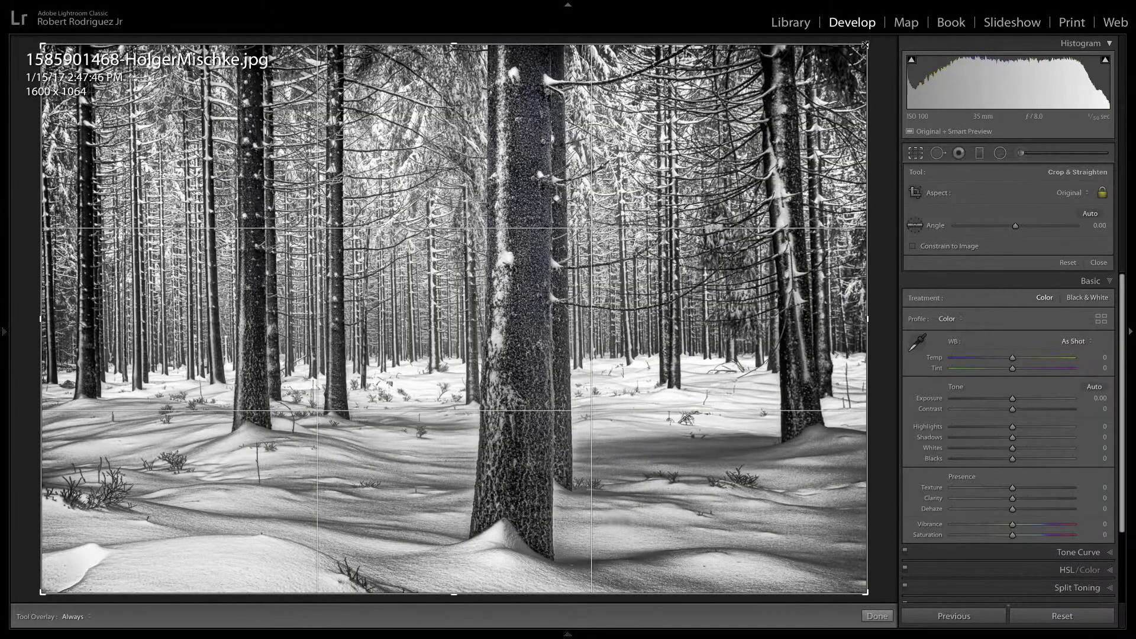
left_click_drag(865, 45, 851, 51)
key("Return")
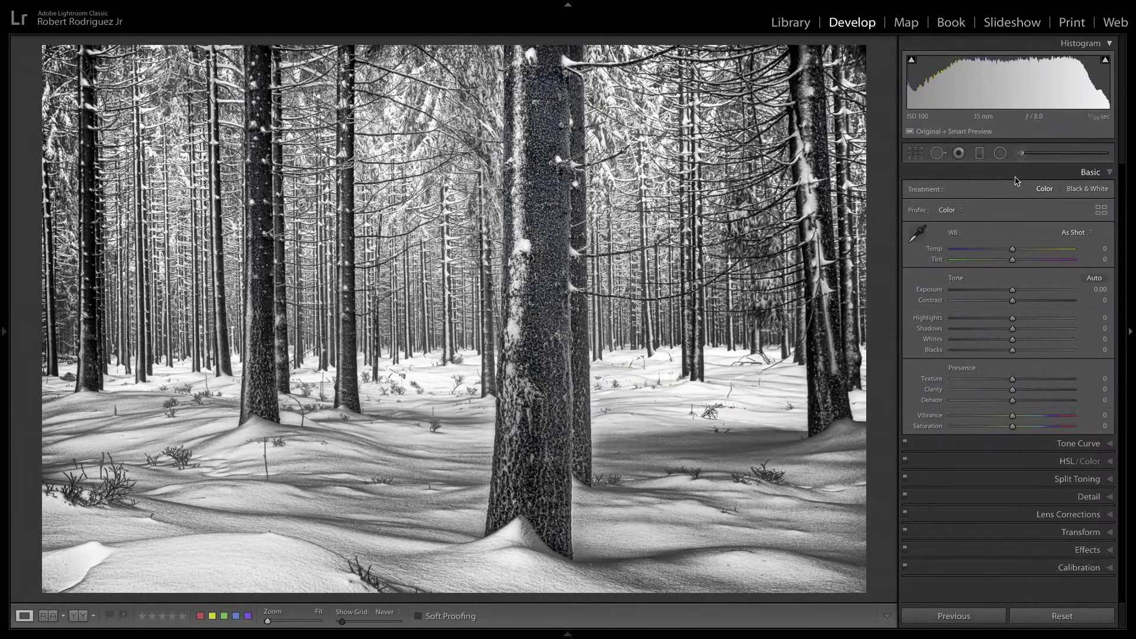
Set up an adjustment brush of size 21 with Exposure 0, Clarity −84 and Sharpness −17.
left_click(1021, 154)
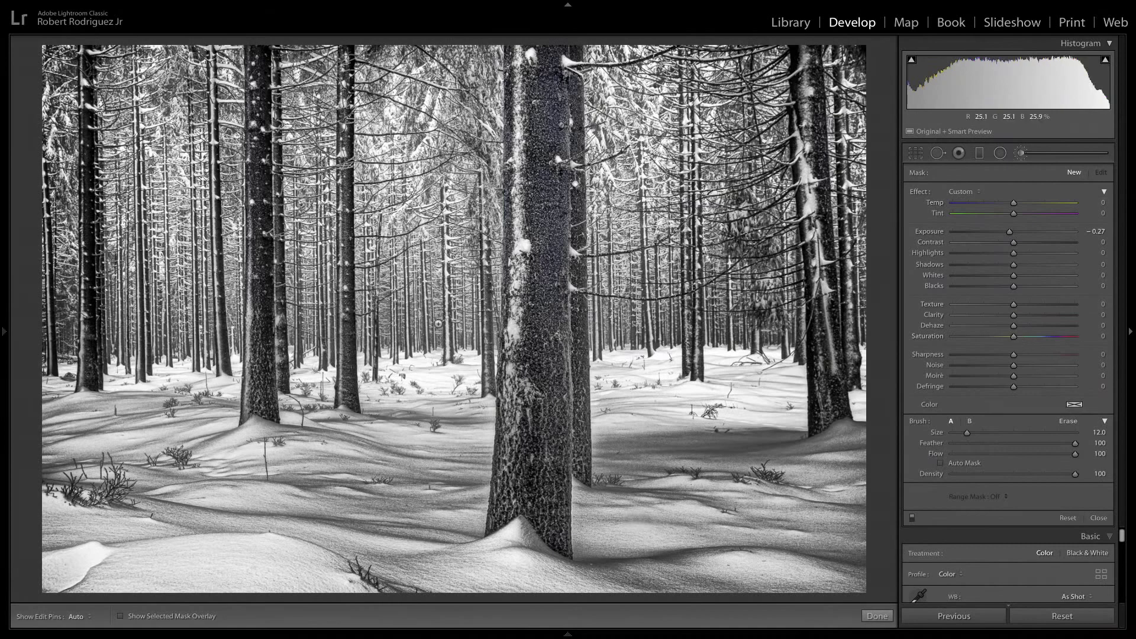
scroll(425, 274, "up", 2)
scroll(193, 335, "up", 2)
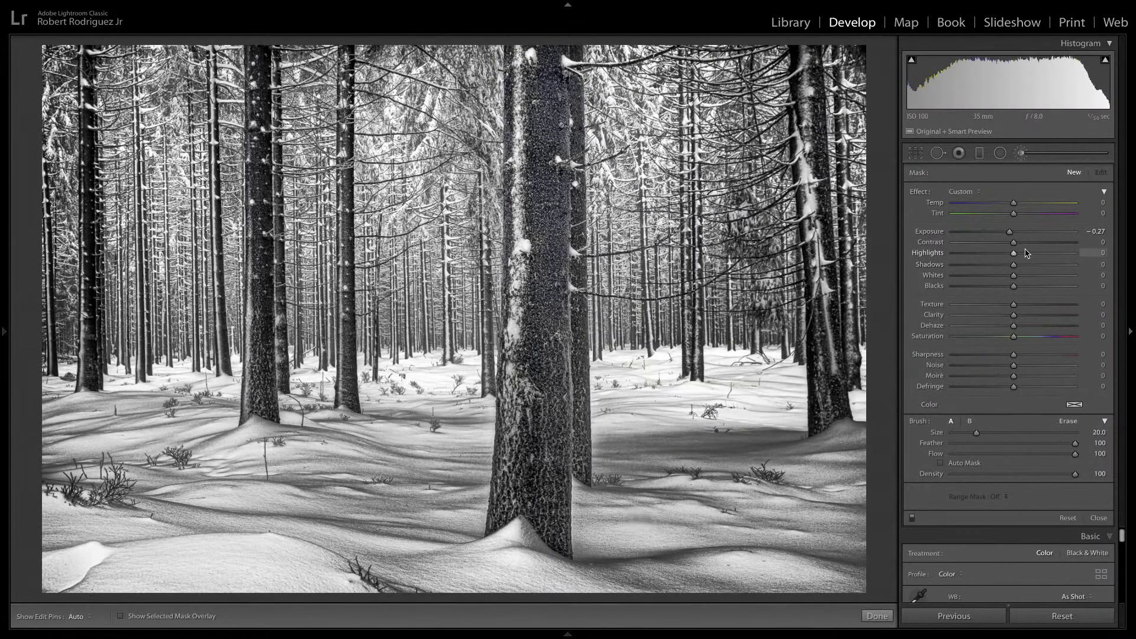
double_click(930, 232)
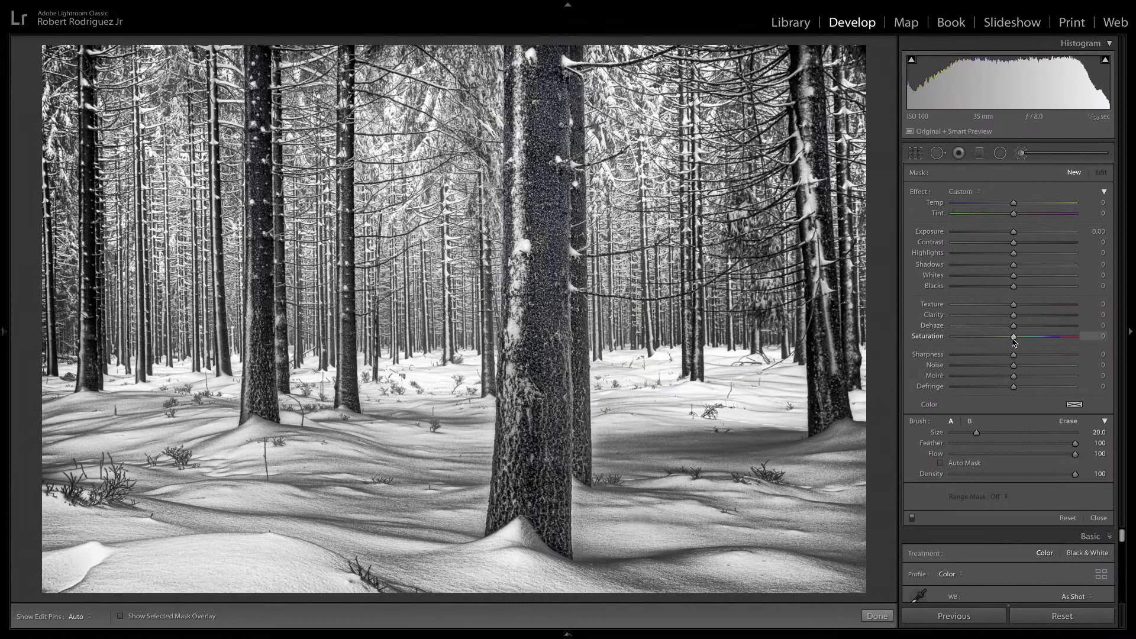
left_click_drag(1013, 316, 963, 317)
left_click_drag(1014, 355, 1003, 354)
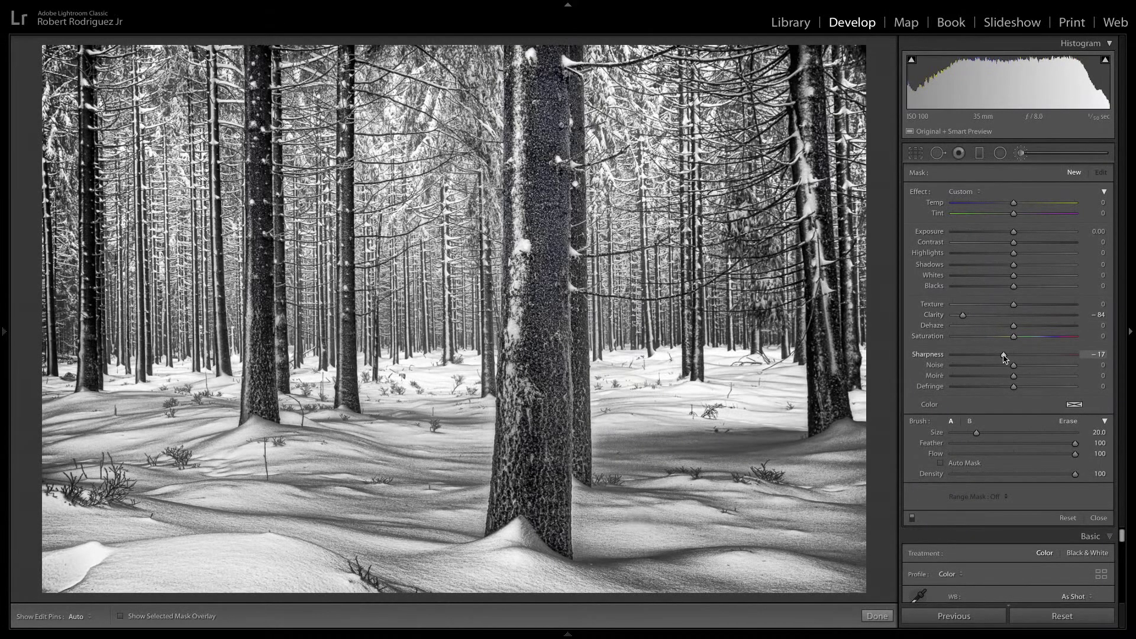
key("]")
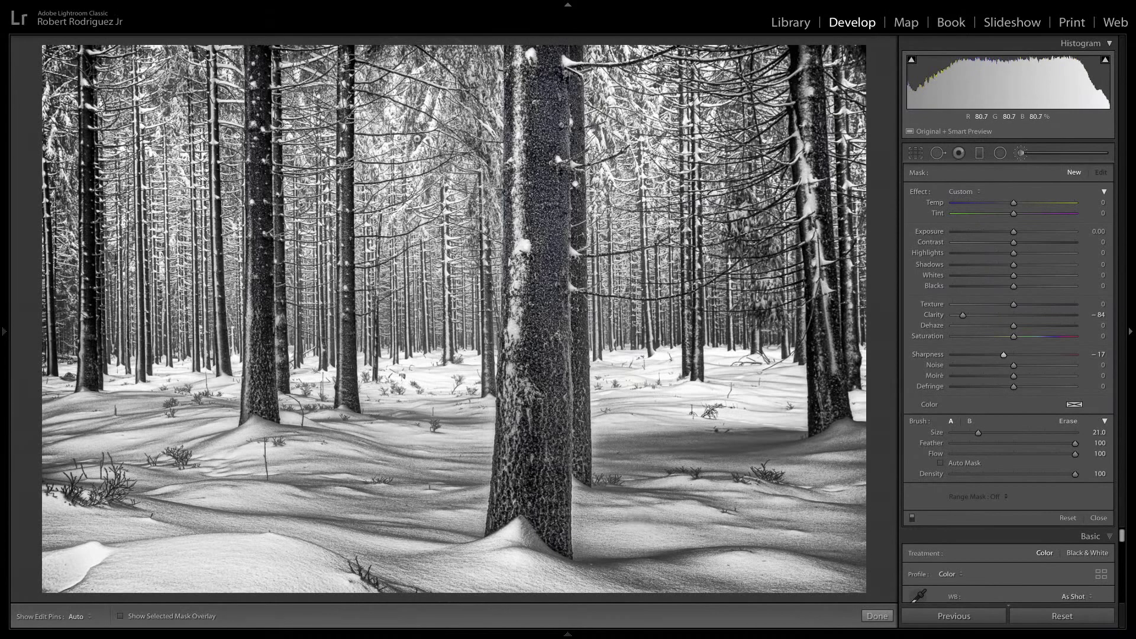
Brush the softening effect over the background trees on both sides of the large foreground trunk, and check the painted mask.
left_click_drag(417, 138, 431, 314)
left_click_drag(456, 371, 435, 381)
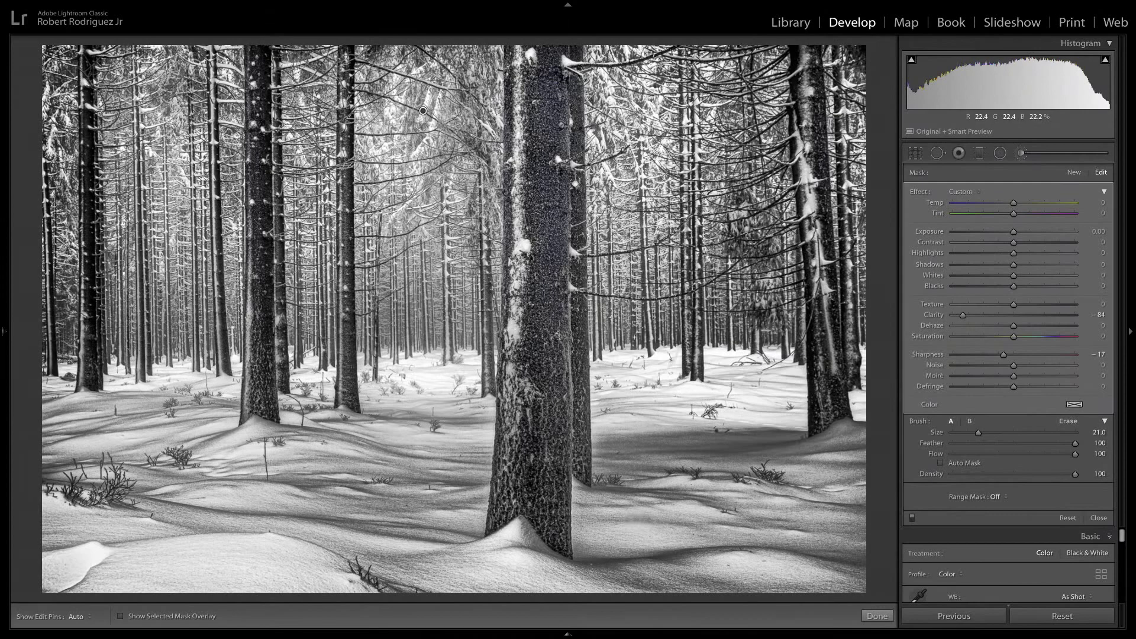
left_click_drag(636, 212, 632, 71)
mouse_move(743, 325)
left_mouse_down()
mouse_move(744, 290)
mouse_move(743, 325)
left_mouse_up()
key("h")
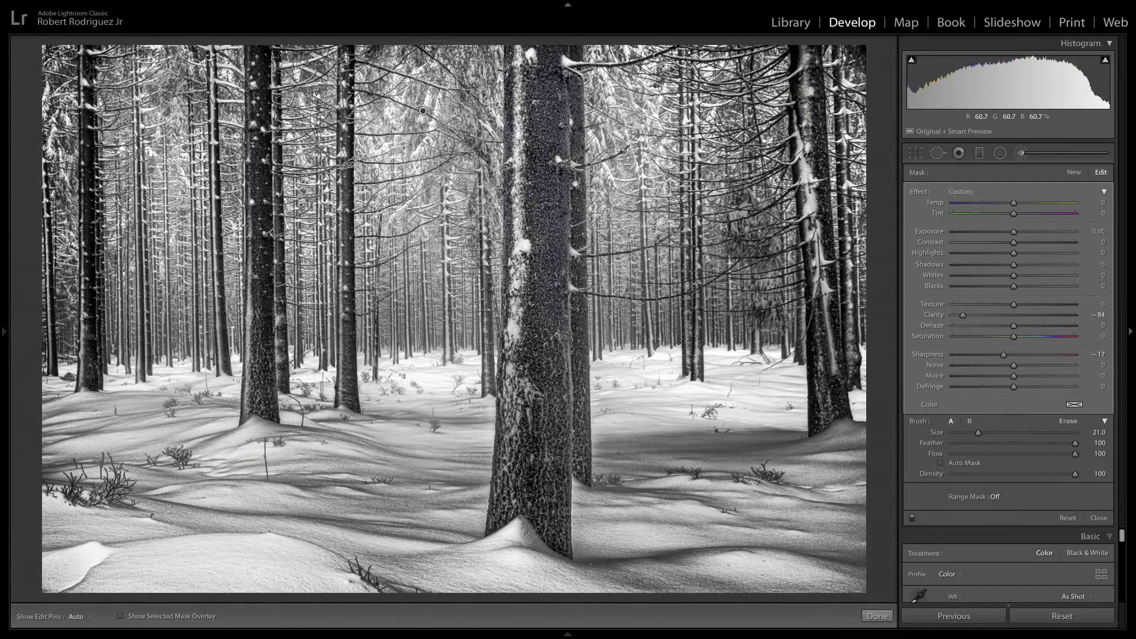
mouse_move(424, 110)
key("h")
Start a new brush adjustment with Clarity reset to 0, Shadows 21 and Exposure 0.26.
left_click(1074, 174)
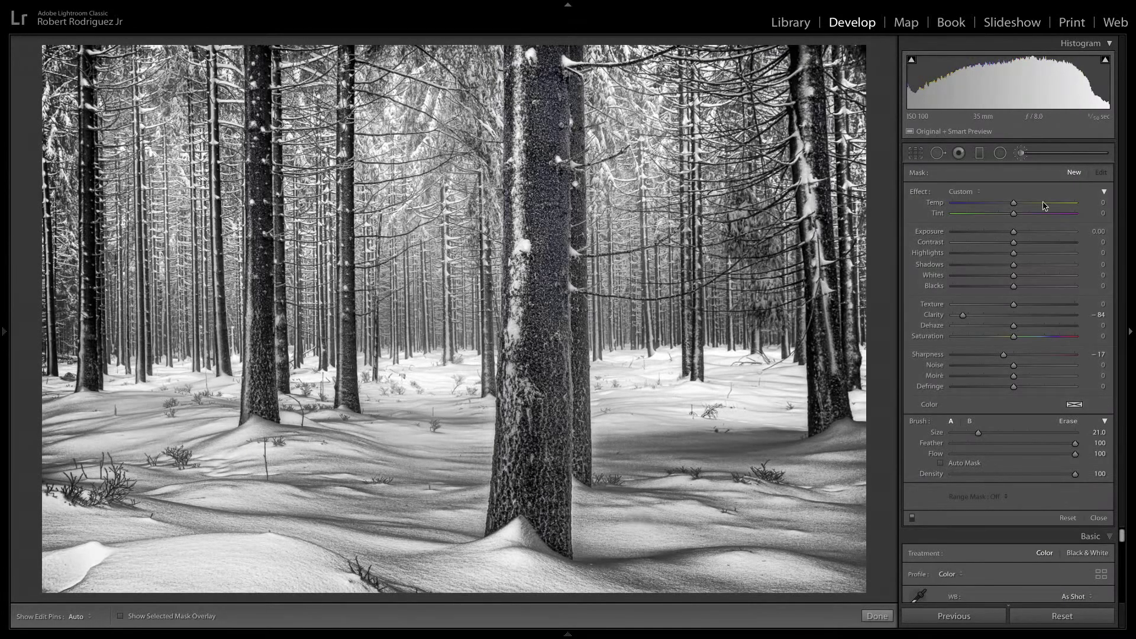
left_click(977, 192)
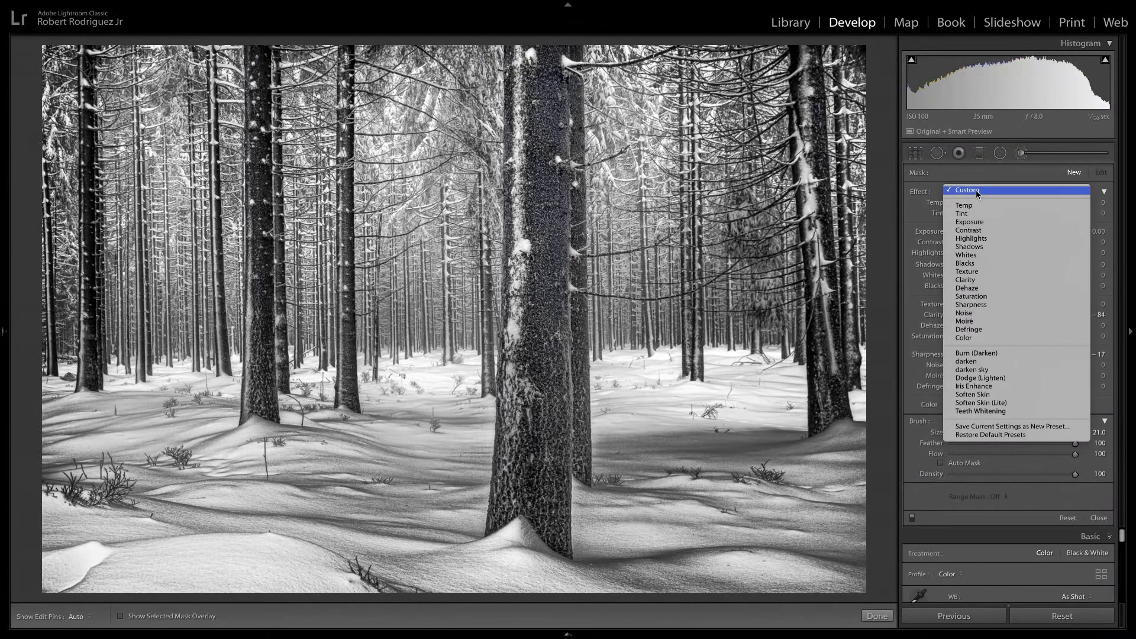
left_click(977, 192)
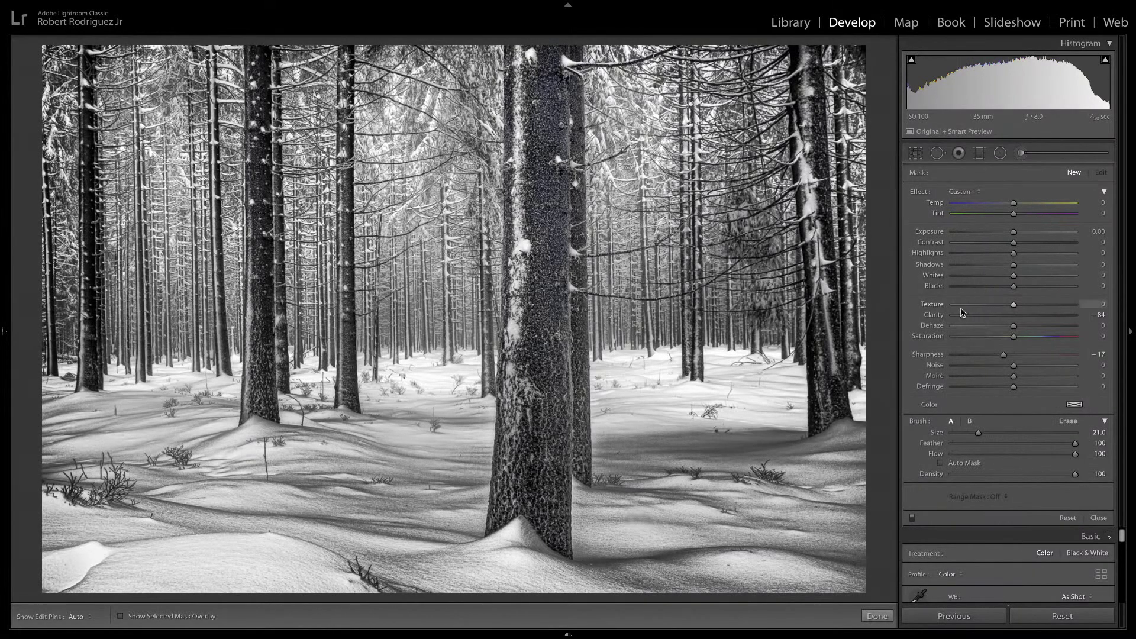
double_click(941, 315)
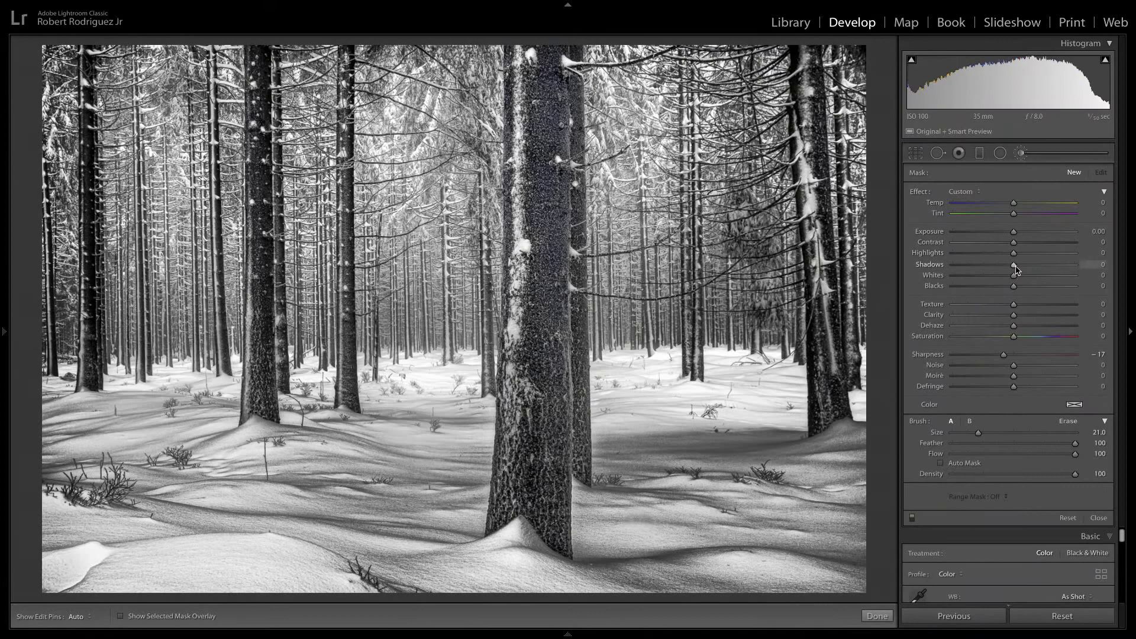
left_click_drag(1015, 270, 1018, 233)
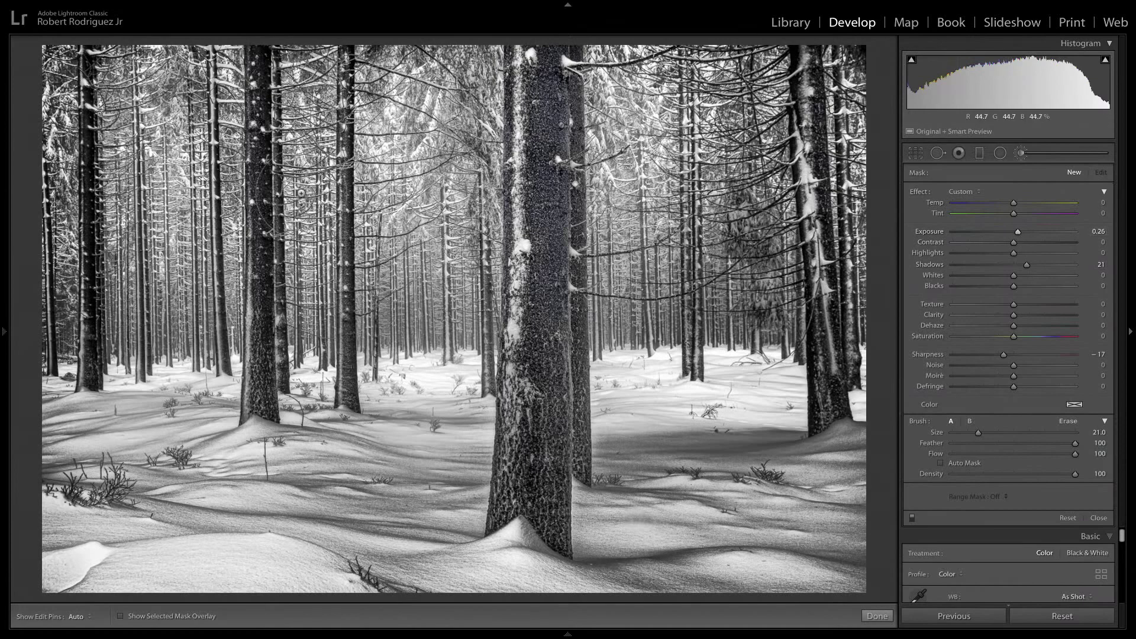
With brush size 10, paint the lightening effect down the dark trunks on the photo's left side and the snow-streaked trunk on its right.
key("[")
key("[")
key("[")
key("[")
key("[")
key("[")
key("[")
key("[")
key("[")
key("[")
key("[")
mouse_move(271, 65)
left_mouse_down()
mouse_move(252, 195)
mouse_move(263, 409)
left_mouse_up()
key("]")
key("]")
left_click_drag(260, 89, 279, 396)
key("[")
key("h")
mouse_move(342, 60)
left_mouse_down()
mouse_move(348, 218)
mouse_move(335, 376)
left_mouse_up()
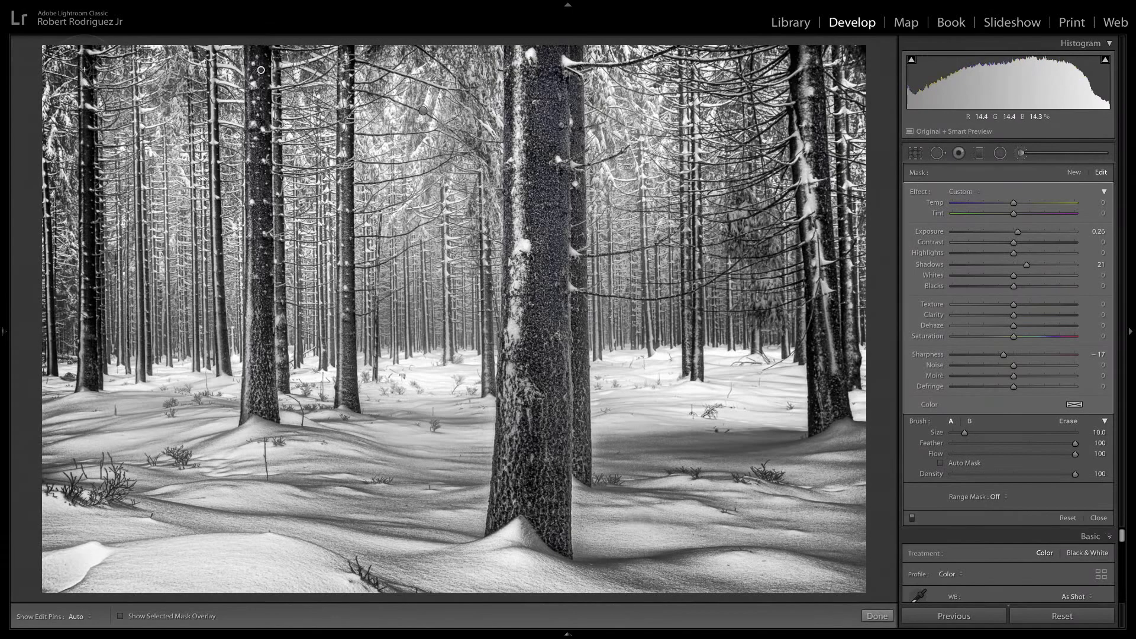
left_click_drag(86, 62, 94, 369)
key("h")
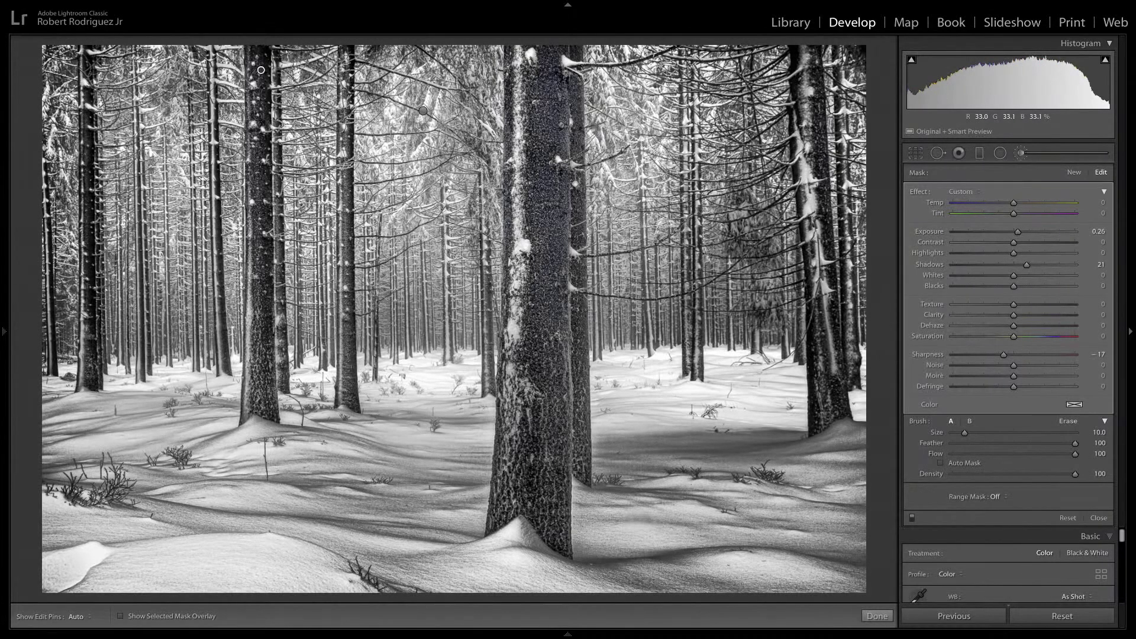
left_click_drag(821, 79, 839, 415)
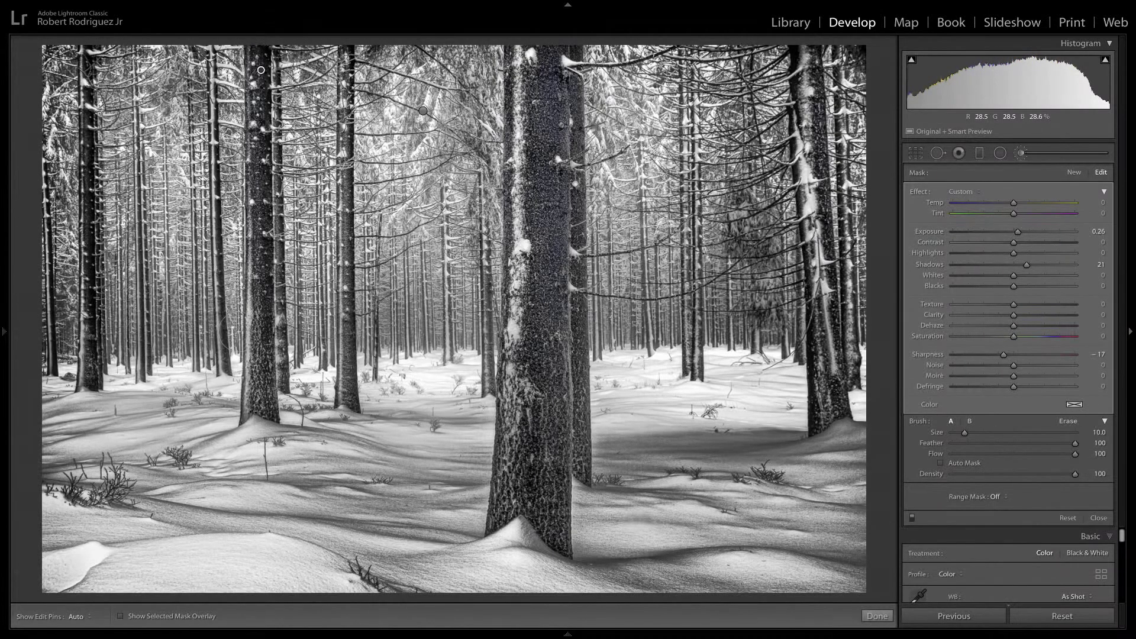
key("h")
key("h")
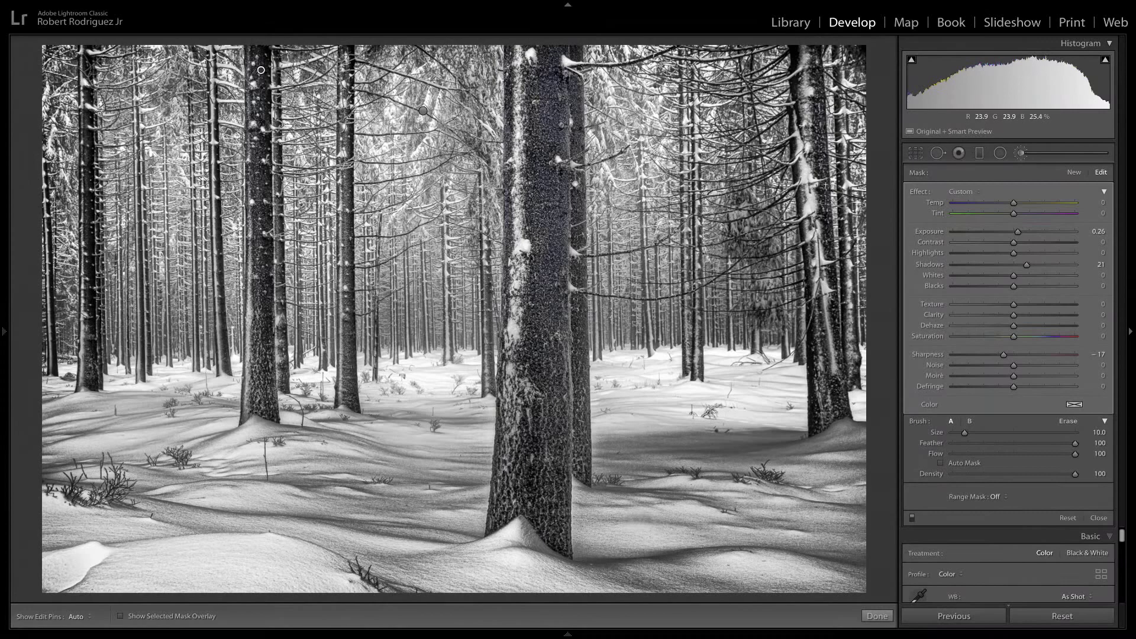
Raise the Exposure of the trunk-lightening brush adjustment to 0.87.
left_click_drag(1019, 234, 1030, 232)
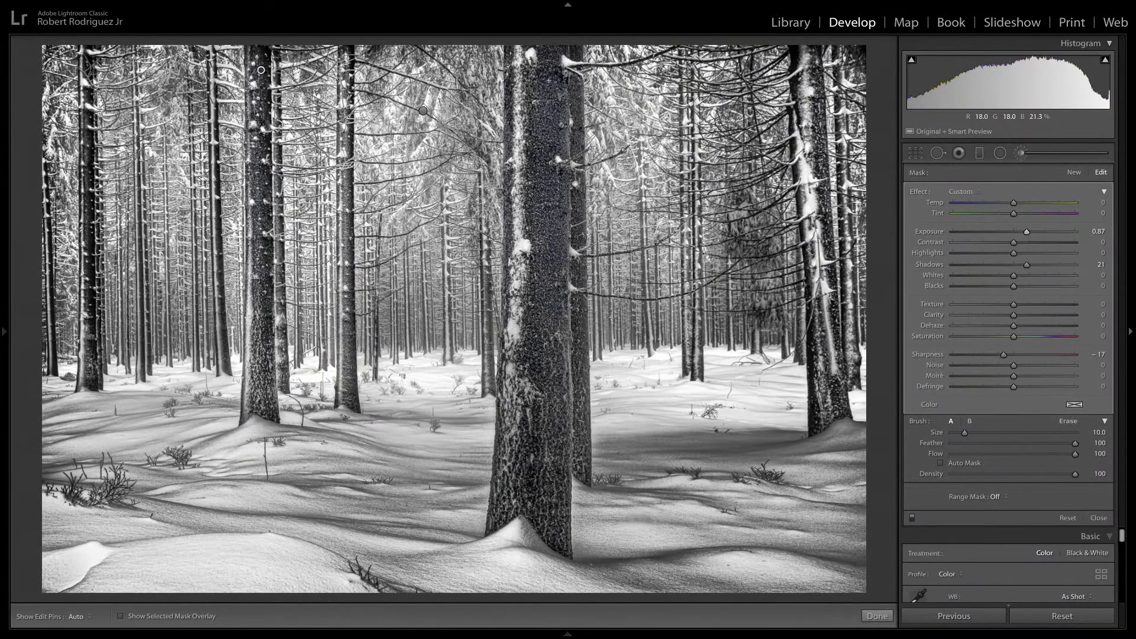
key("h")
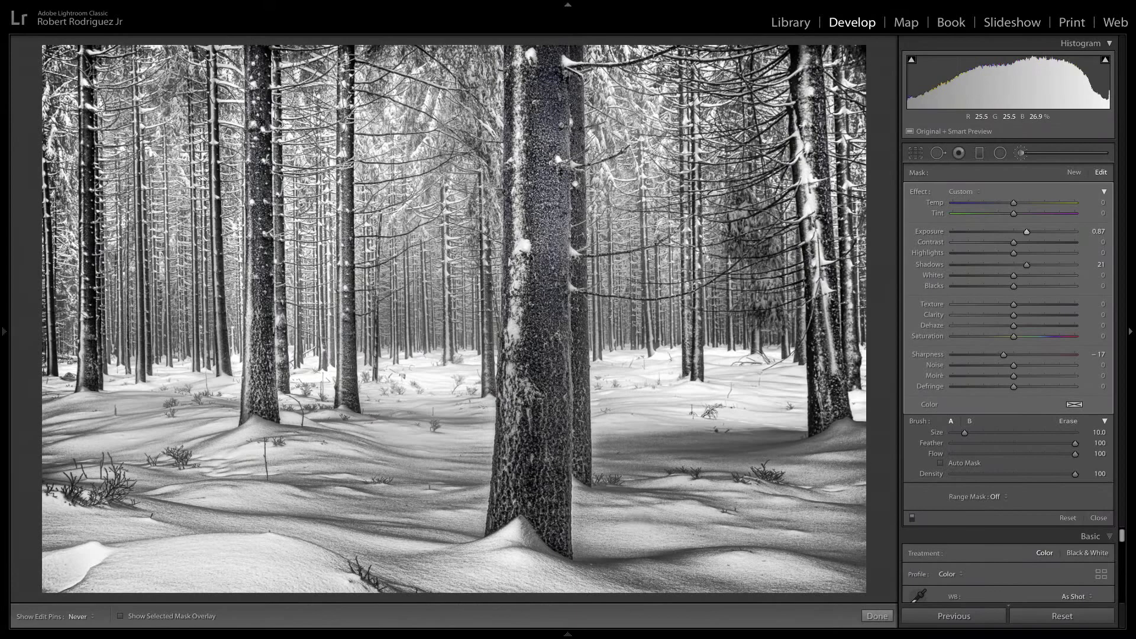
key("h")
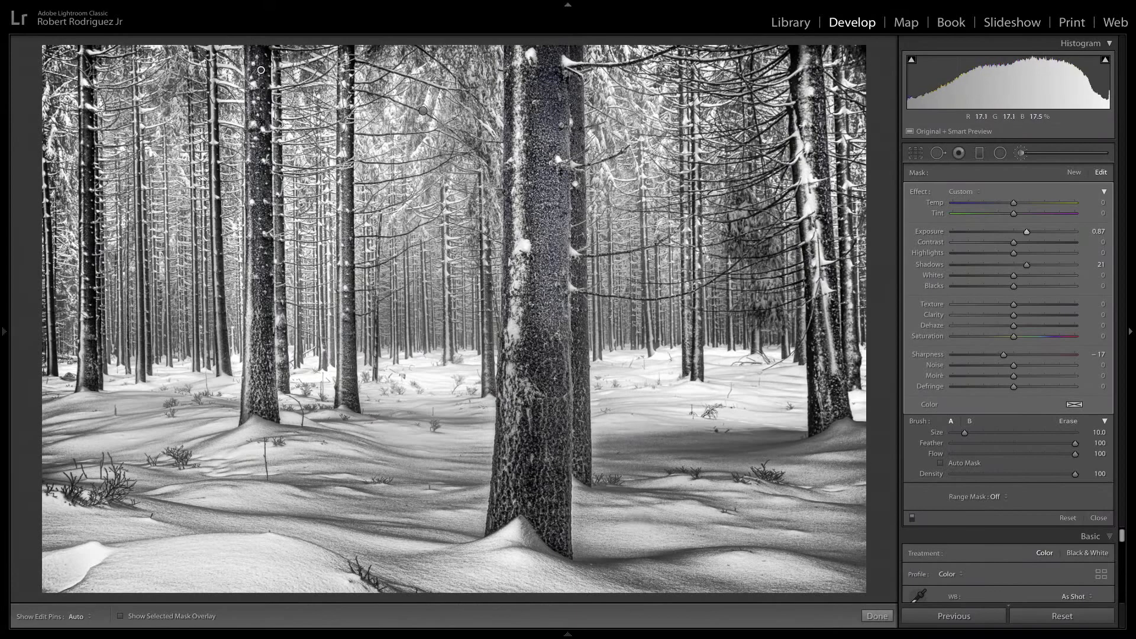
Undo the last brush stroke and repaint the large foreground trunk with Flow set to 66.
key("ctrl+z")
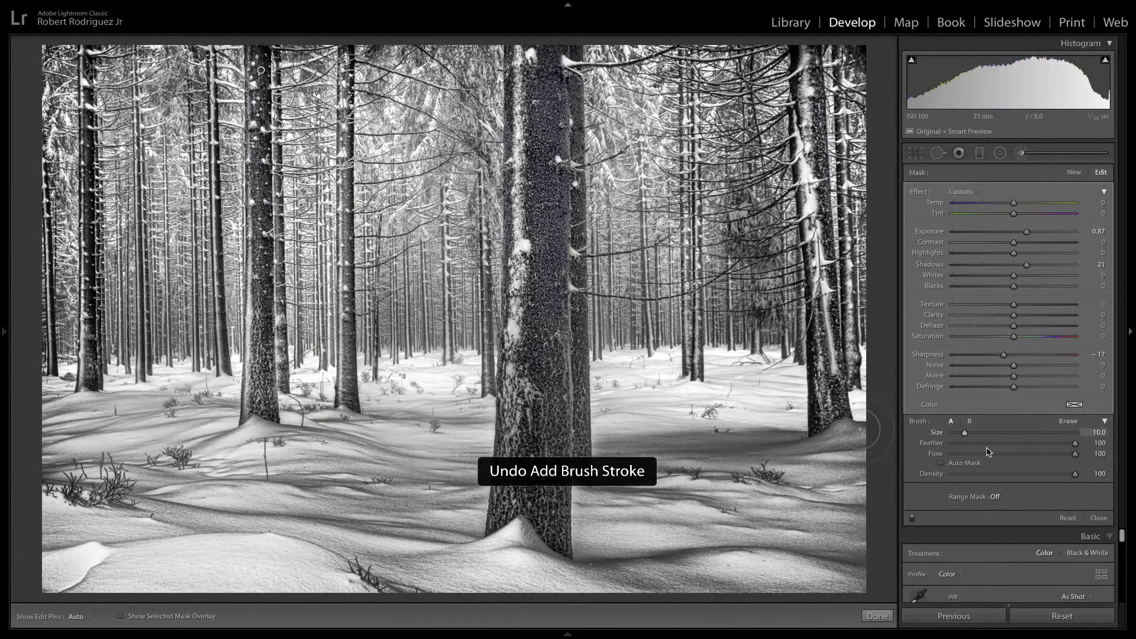
left_click_drag(1075, 454, 1033, 454)
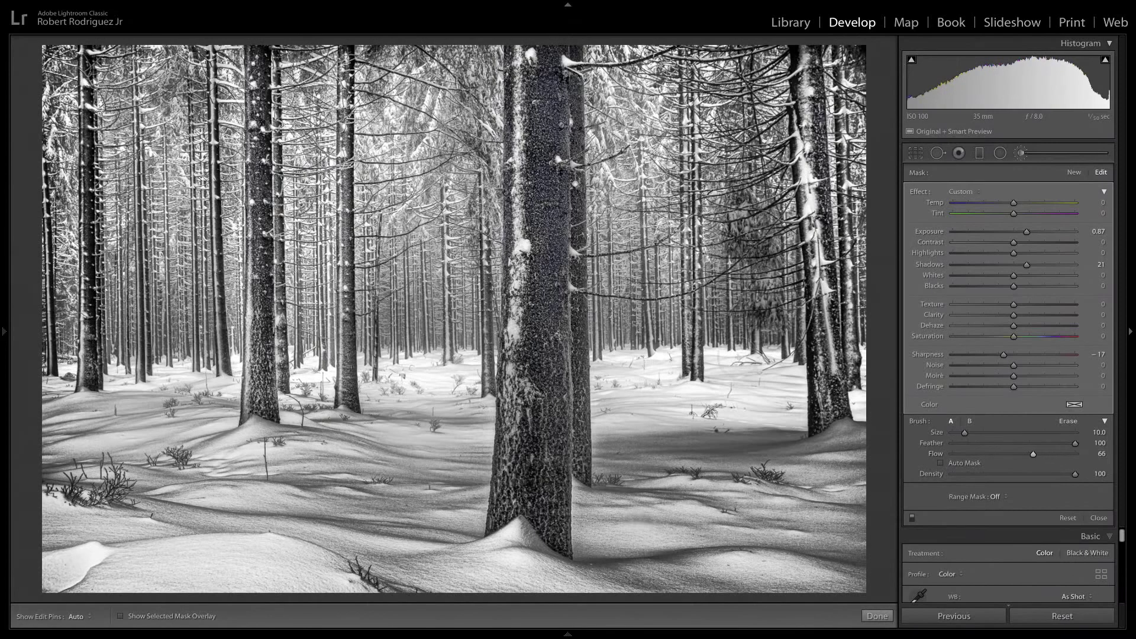
key("h")
left_click_drag(555, 139, 547, 500)
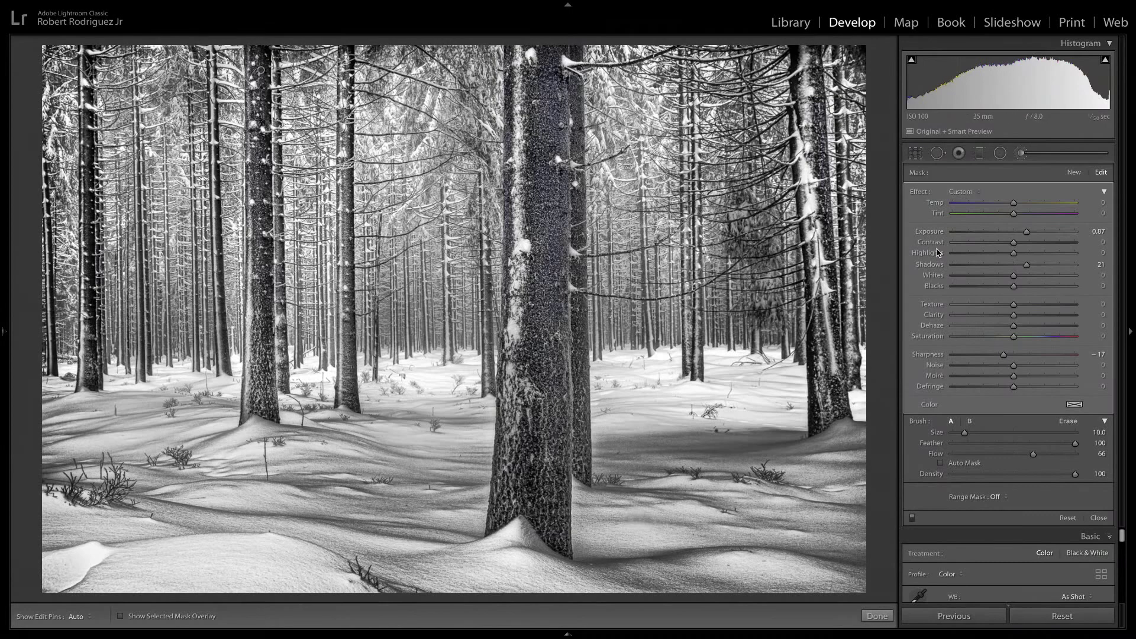
Compare the forest photo with its before version and display the photo info overlay.
key("backslash")
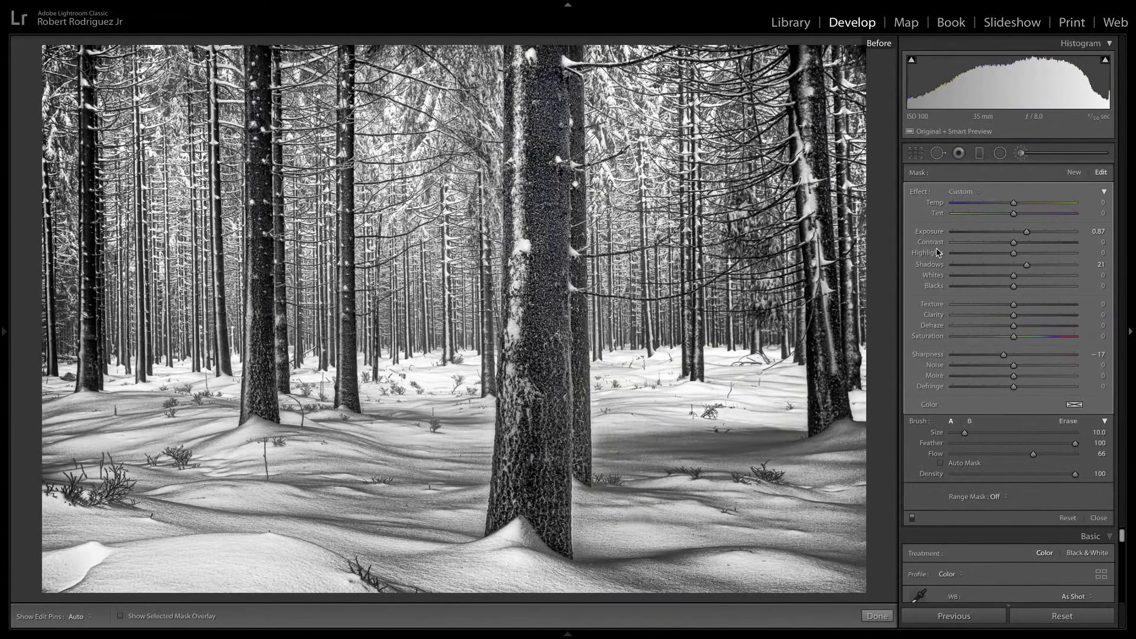
key("backslash")
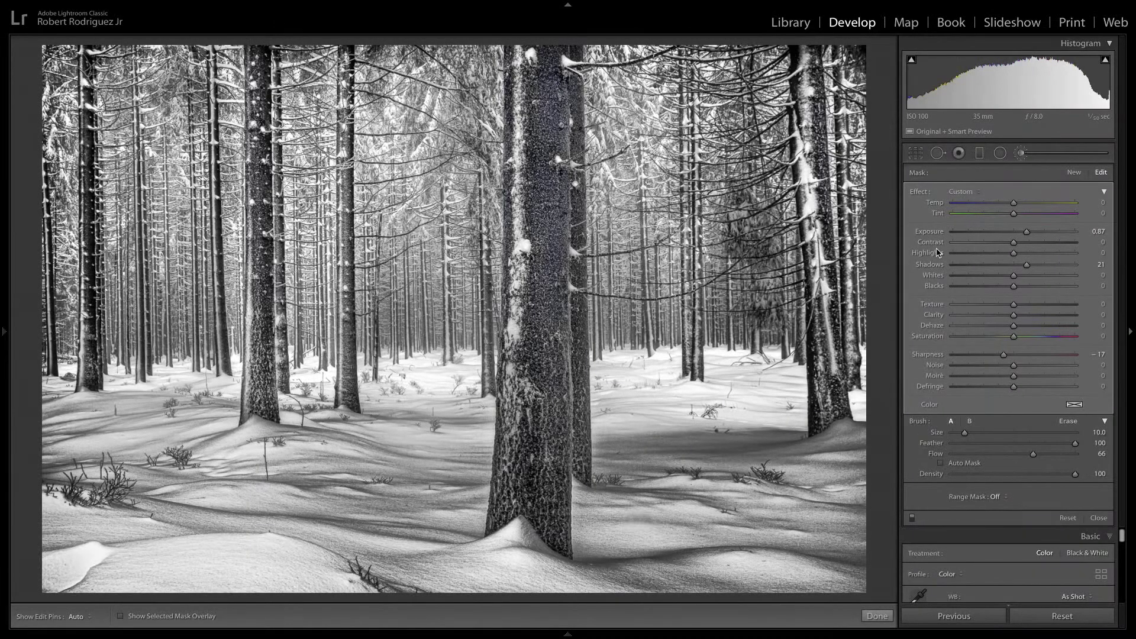
key("i")
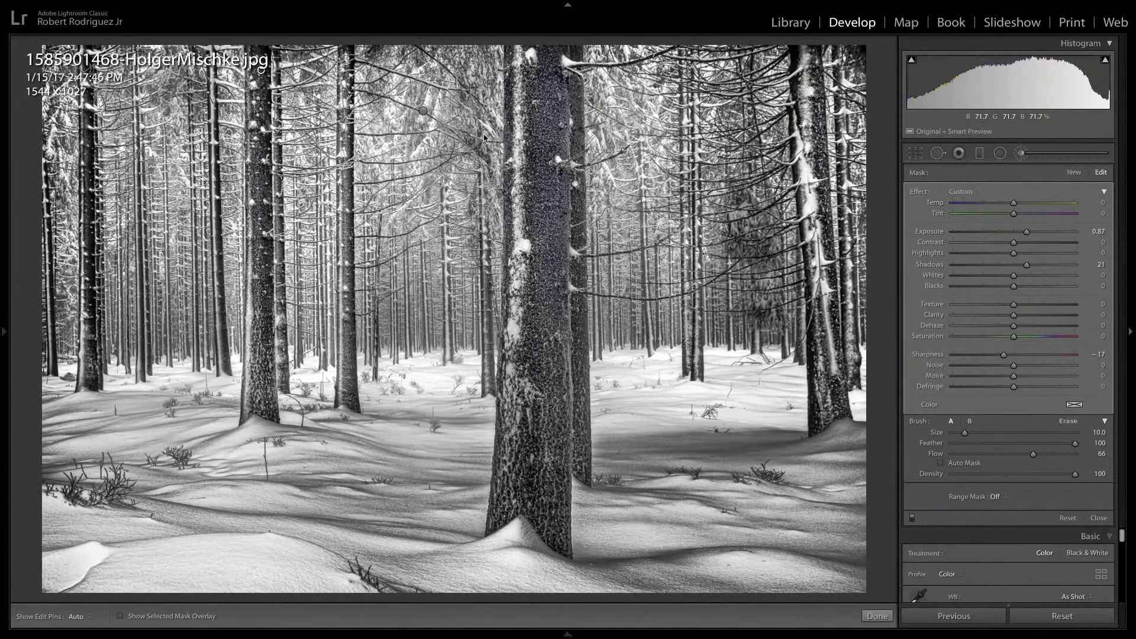
Open the green mountain valley photo and crop the foreground tree off its left side, leaving 3147 x 3080.
key("g")
double_click(400, 141)
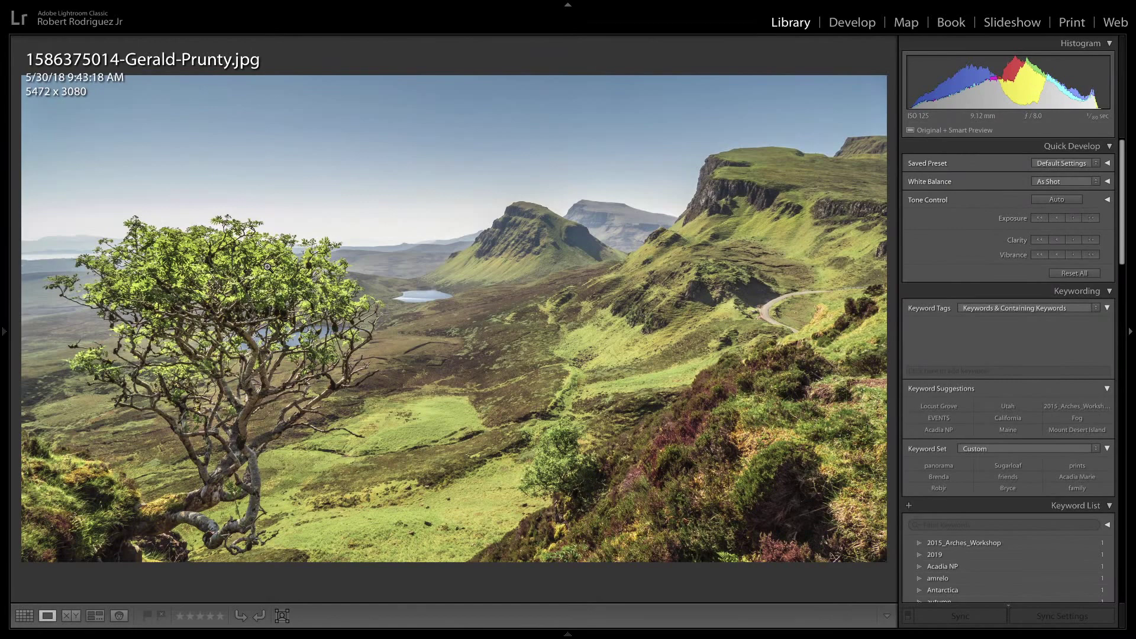
key("r")
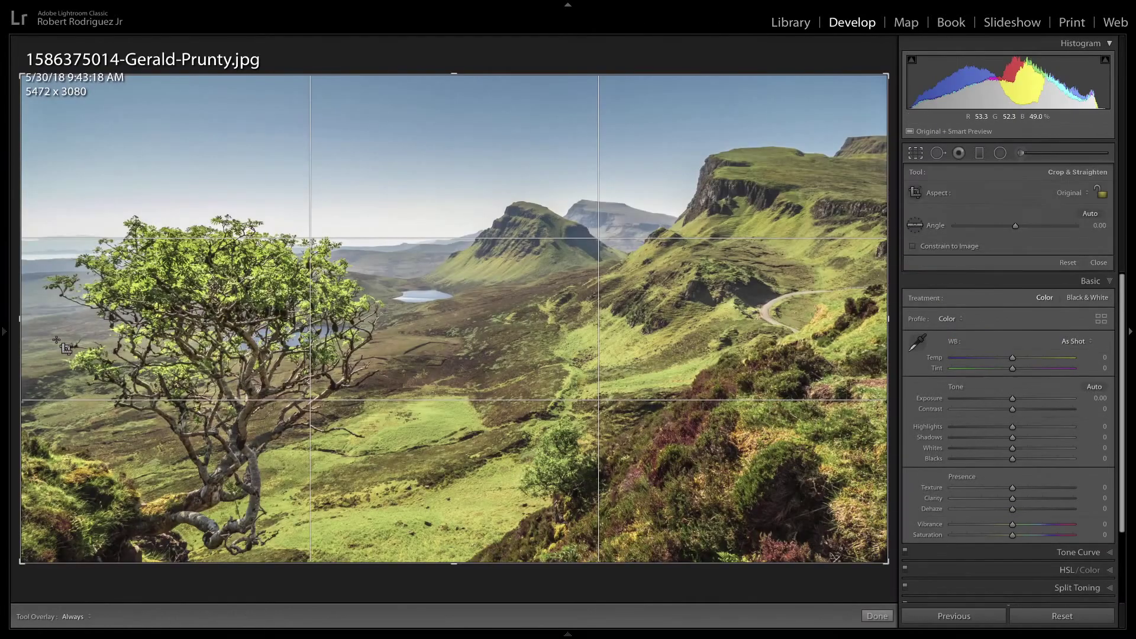
left_click_drag(22, 320, 205, 344)
key("Return")
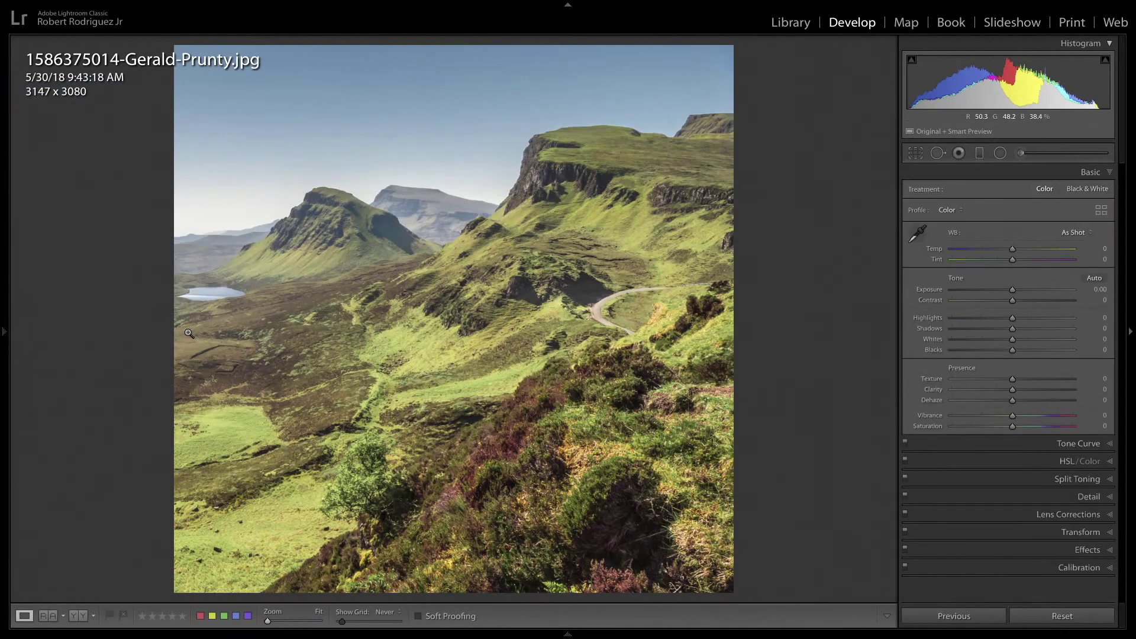
Crop the valley photo further from its left edge to 2737 x 3080, excluding the small lake.
key("r")
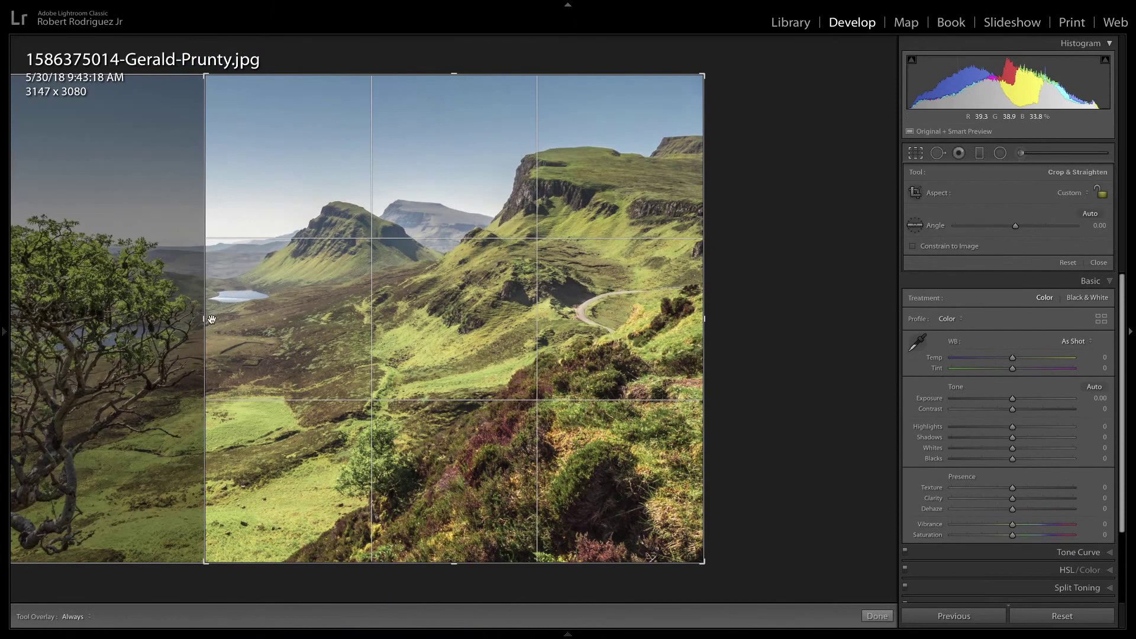
left_click_drag(211, 320, 237, 323)
key("Return")
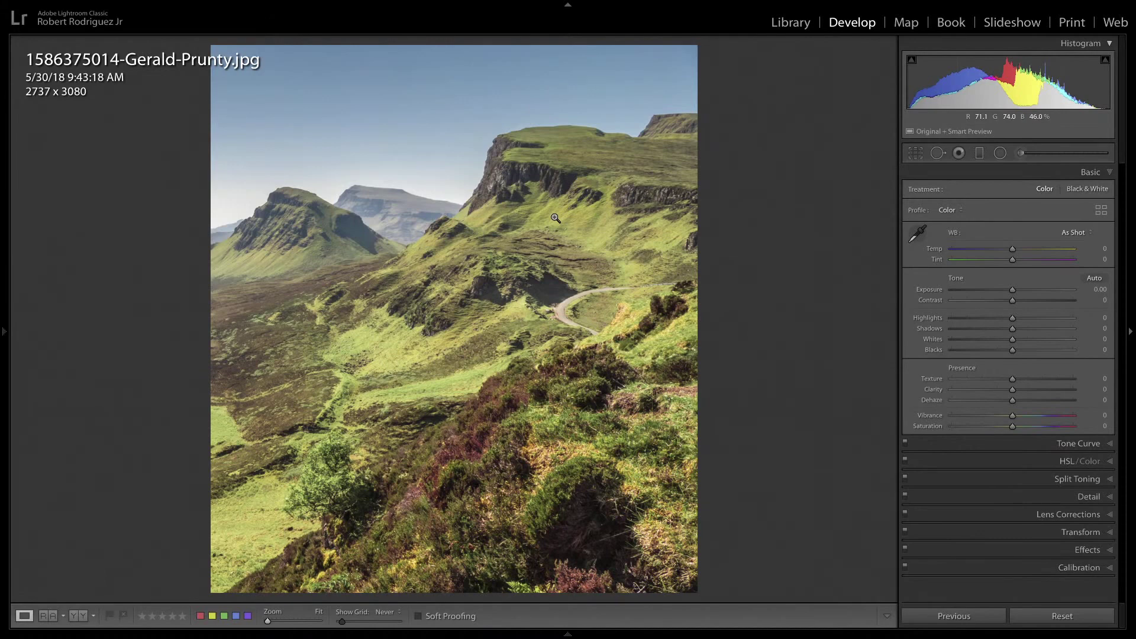
Undo both crops to view the full valley frame, and redo them to compare the compositions.
key("ctrl+z")
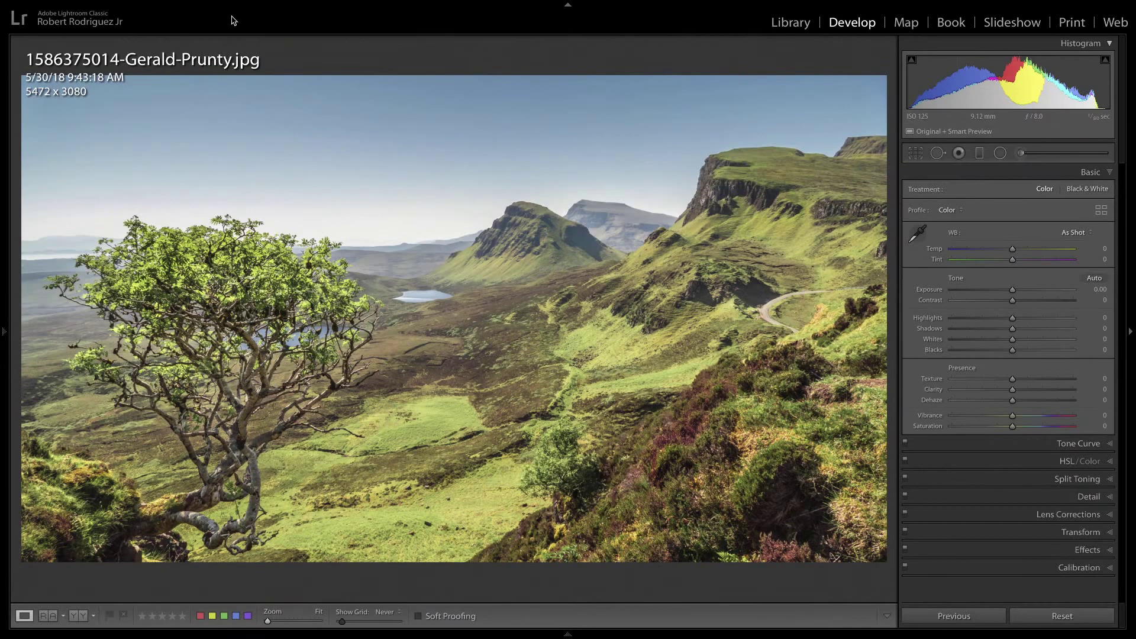
left_click(148, 7)
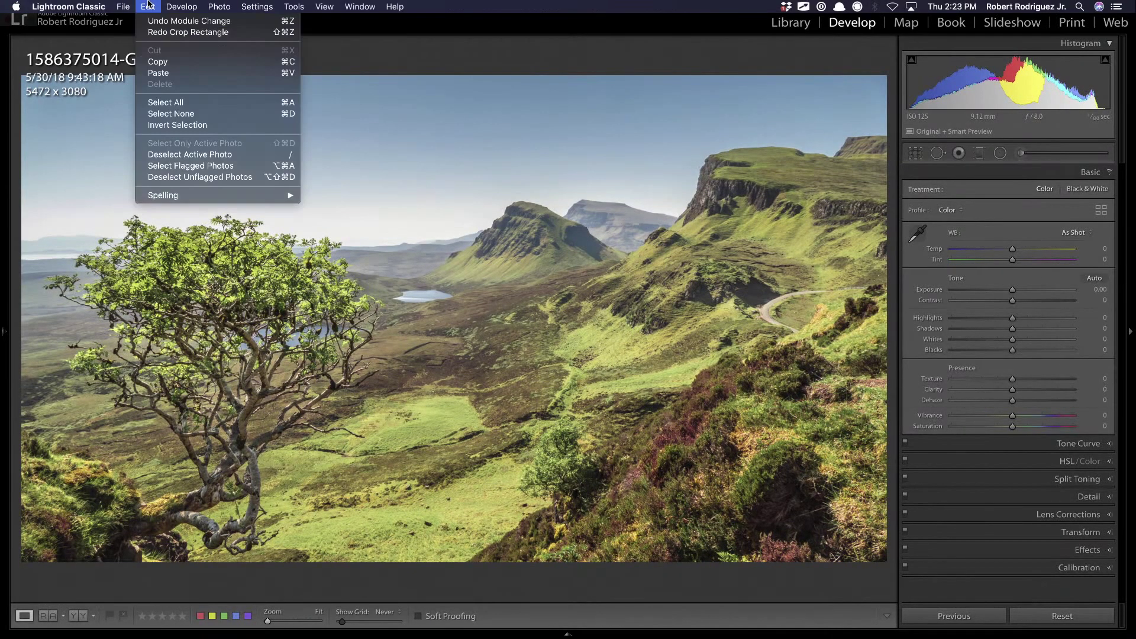
left_click(166, 32)
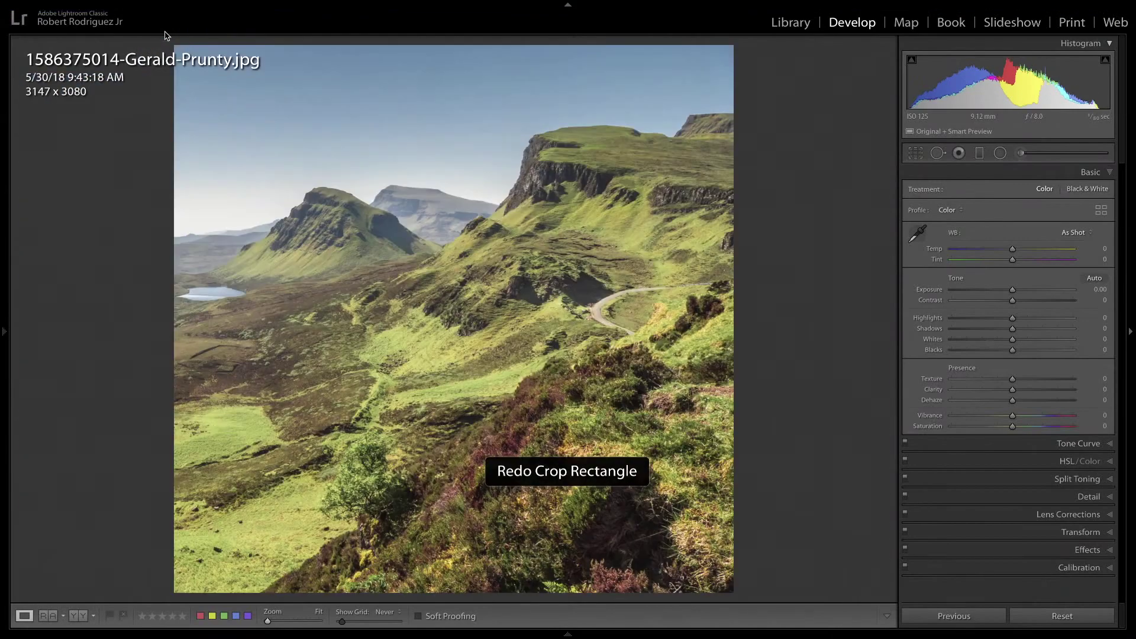
left_click(148, 7)
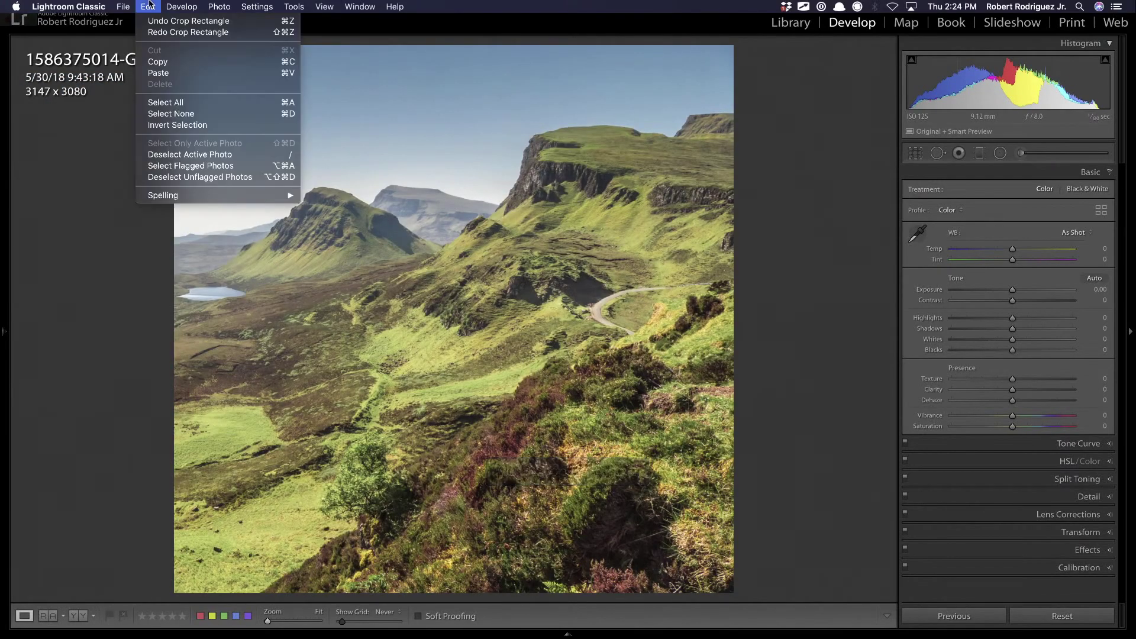
left_click(155, 34)
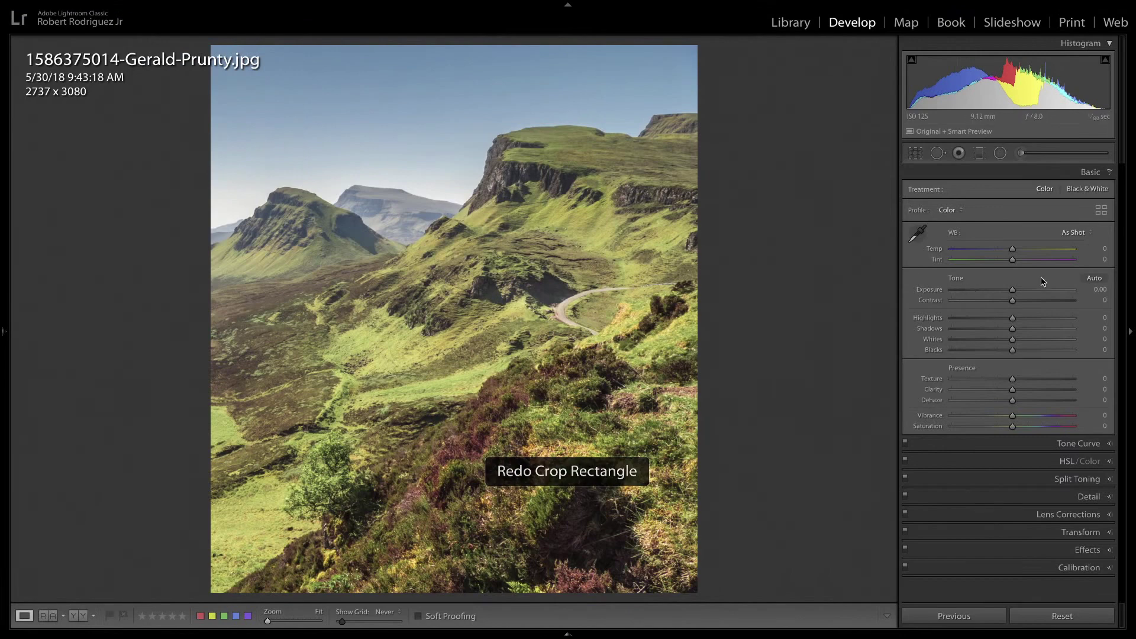
Set up an adjustment brush with the Burn (Darken) effect preset.
left_click(1022, 153)
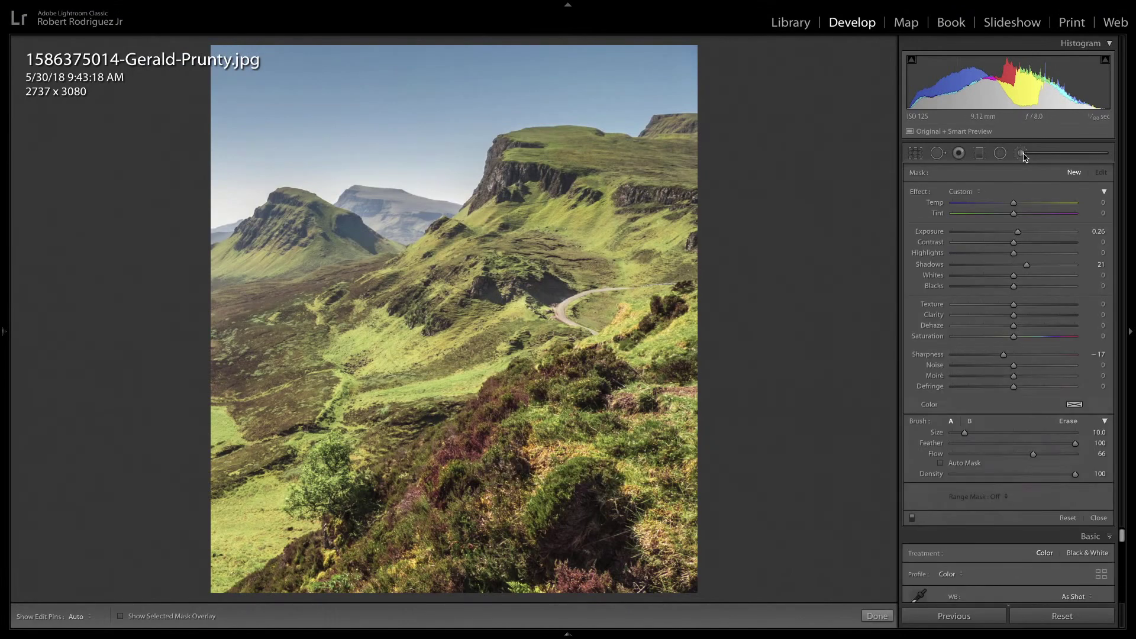
left_click(979, 193)
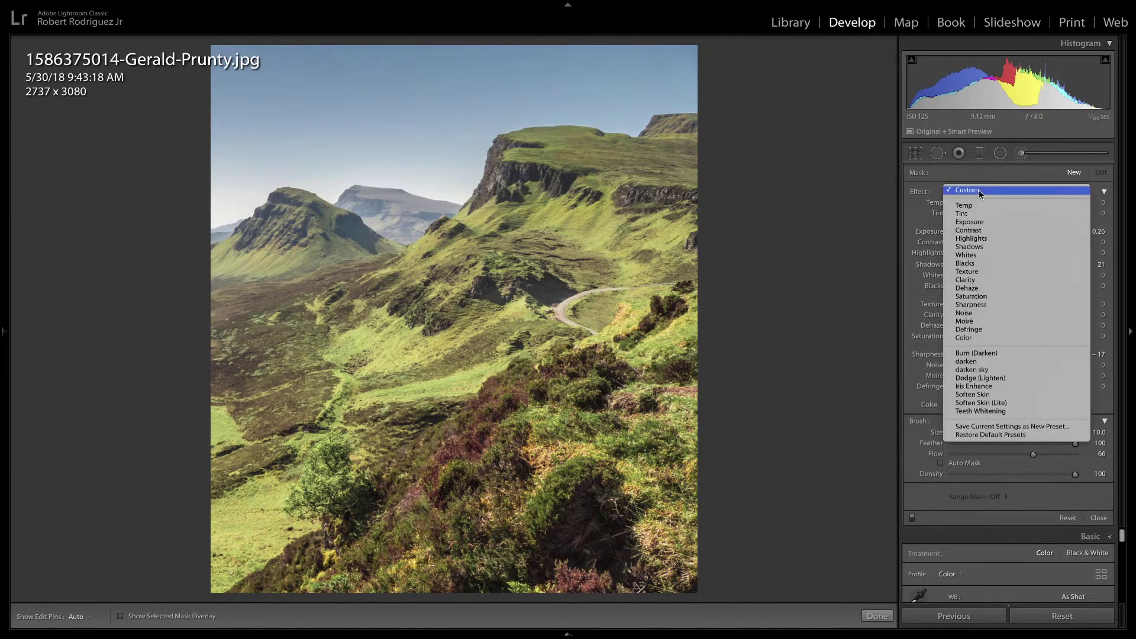
left_click(1002, 354)
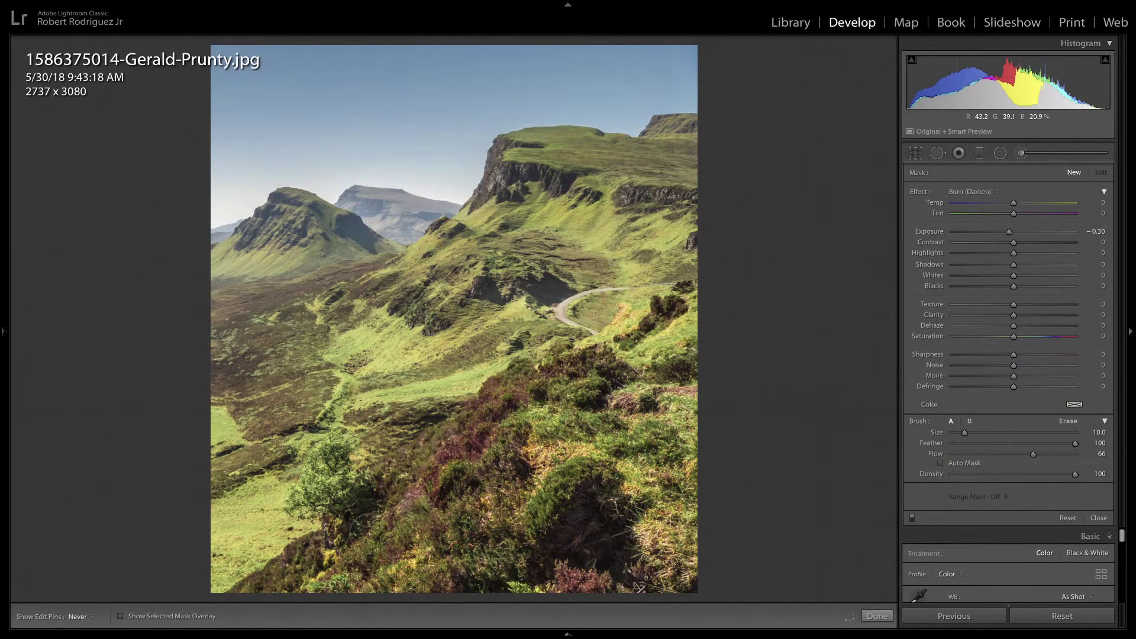
Brush the darkening effect over the heather slope in the valley photo's foreground and set its Exposure to −0.66.
mouse_move(390, 496)
left_mouse_down()
mouse_move(470, 427)
mouse_move(467, 497)
mouse_move(522, 526)
mouse_move(606, 520)
mouse_move(590, 532)
mouse_move(539, 394)
mouse_move(614, 377)
mouse_move(653, 309)
left_mouse_up()
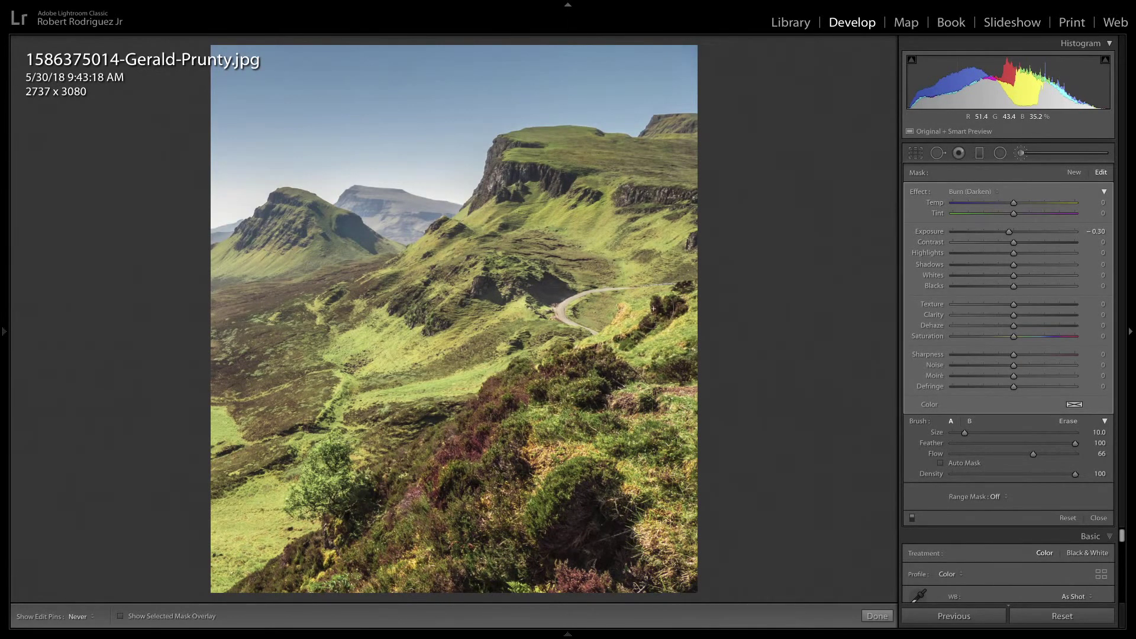
key("h")
key("h")
key("bracketright")
key("bracketleft")
key("bracketleft")
key("h")
key("h")
key("h")
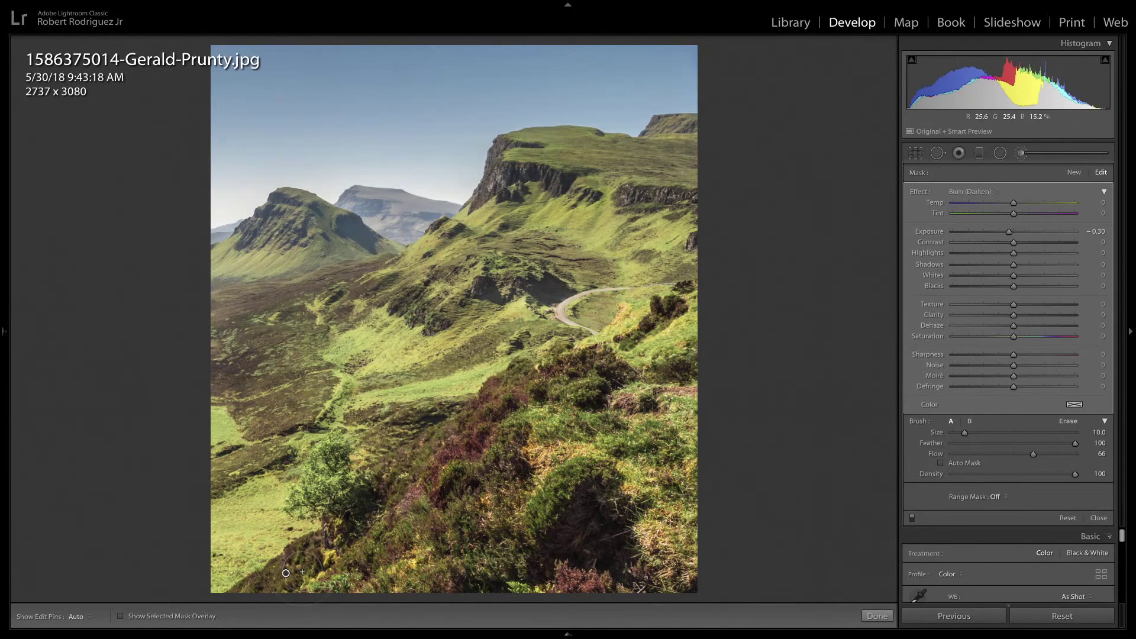
mouse_move(287, 573)
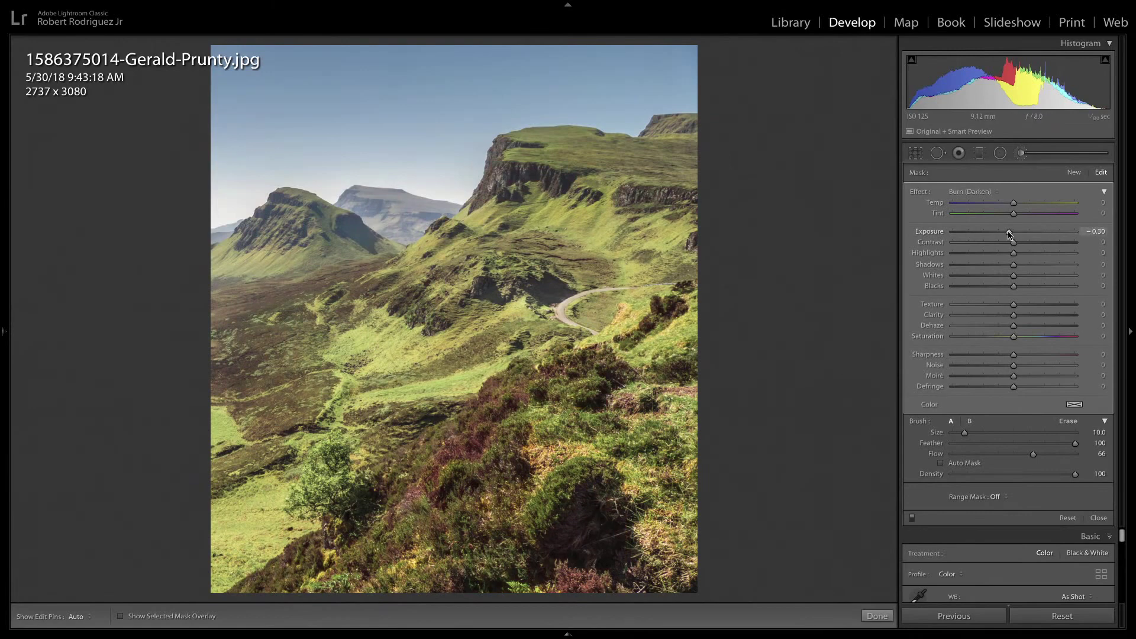
left_click_drag(1008, 233, 1004, 238)
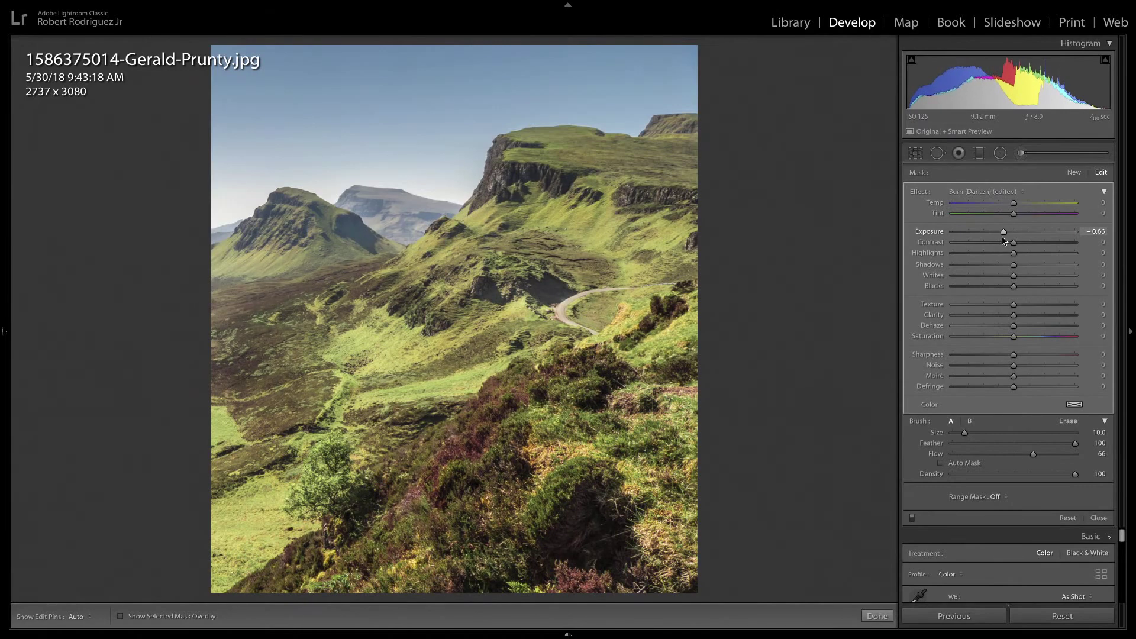
Start a new adjustment brush mask with the Dodge (Lighten) preset and paint it over the dark foreground shrubs in the valley photo.
left_click(1074, 172)
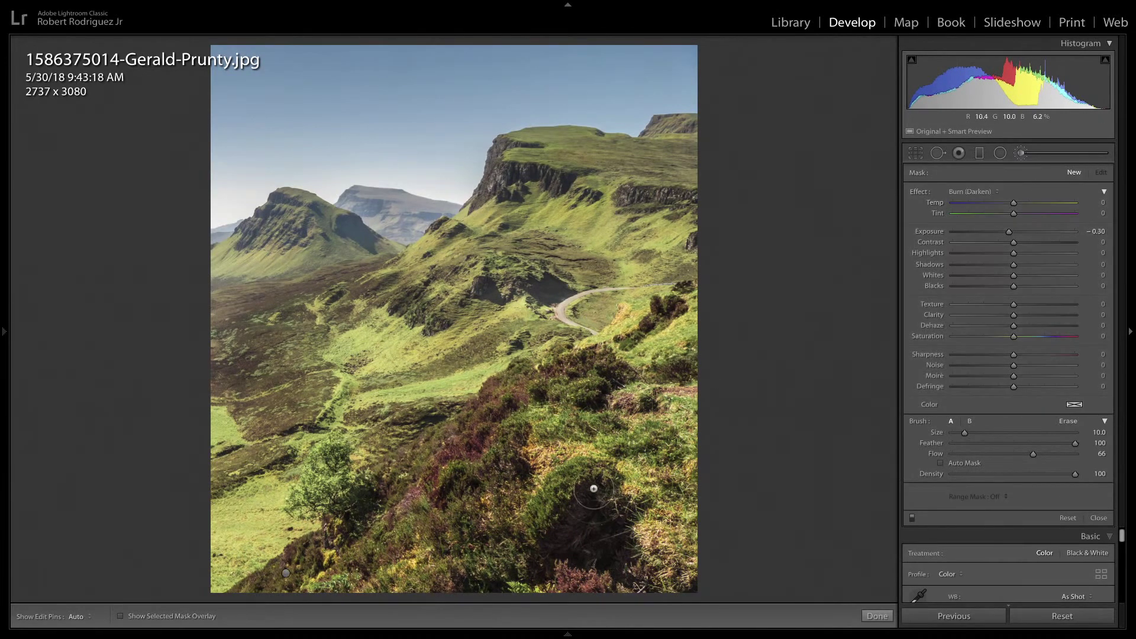
left_click(975, 188)
left_click(528, 550)
left_click(549, 507)
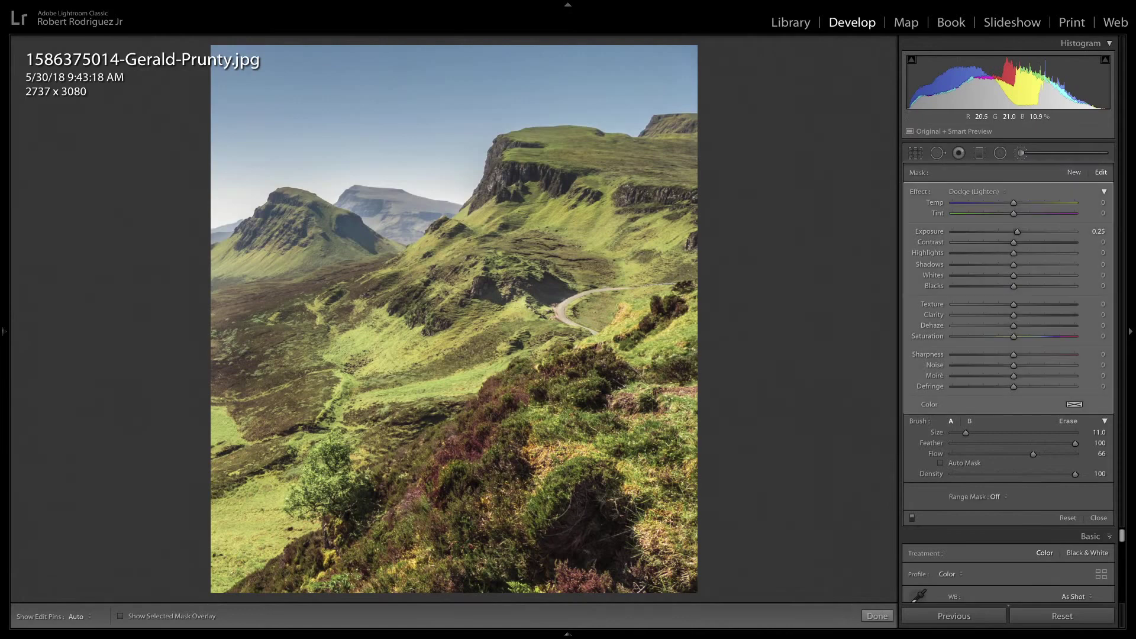
scroll(566, 470, "down", 2)
key("h")
key("h")
key("h")
key("h")
Raise the brush Flow to 100, paint more lightening over the large foreground bush, and close the adjustment brush.
left_click_drag(1033, 453, 1092, 456)
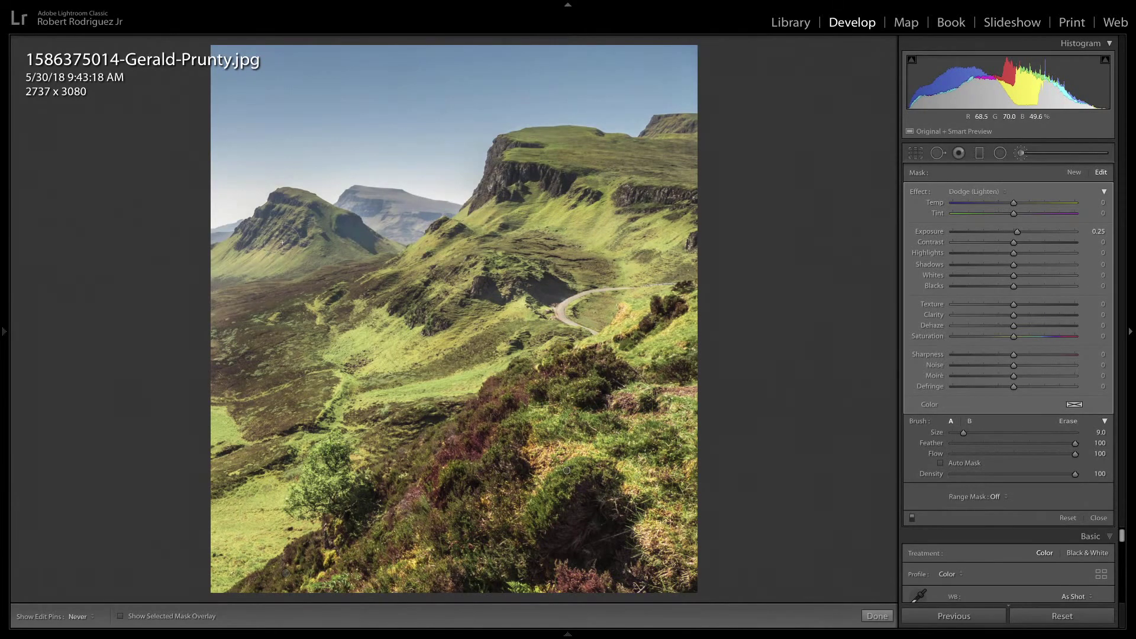
key("h")
key("h")
key("h")
mouse_move(563, 455)
left_mouse_down()
mouse_move(548, 517)
mouse_move(560, 482)
left_mouse_up()
key("h")
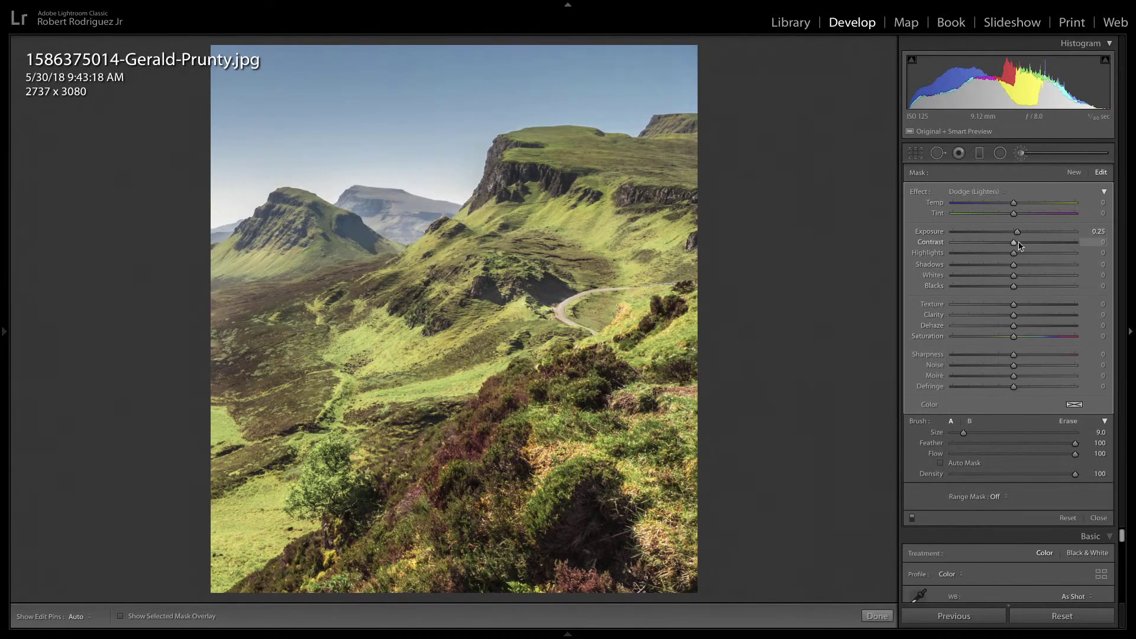
left_click(1099, 518)
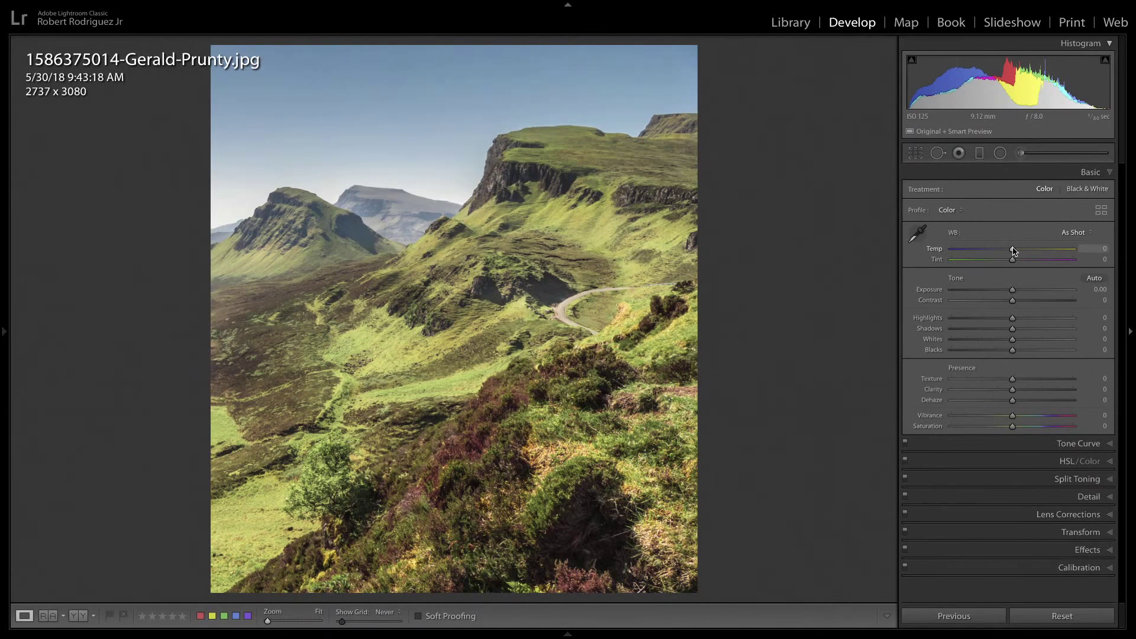
Set the valley photo's white balance Temp to +3 and shift its Blue hue to +15.
left_click_drag(1013, 250, 1015, 250)
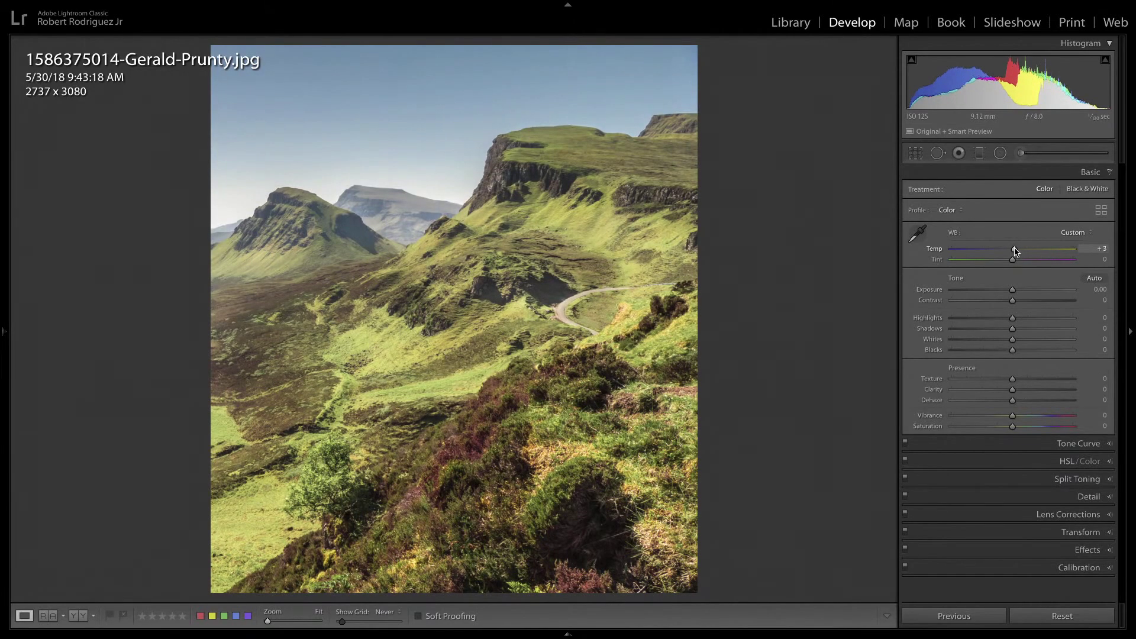
left_click(1109, 462)
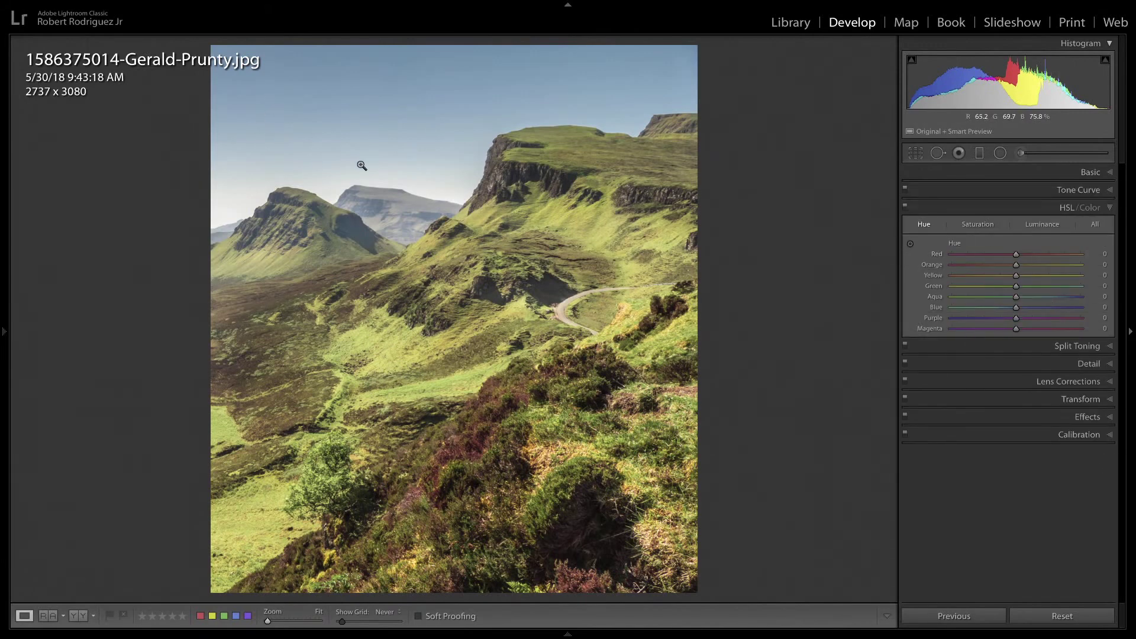
left_click(1031, 227)
left_click(924, 226)
left_click_drag(1017, 309, 1026, 309)
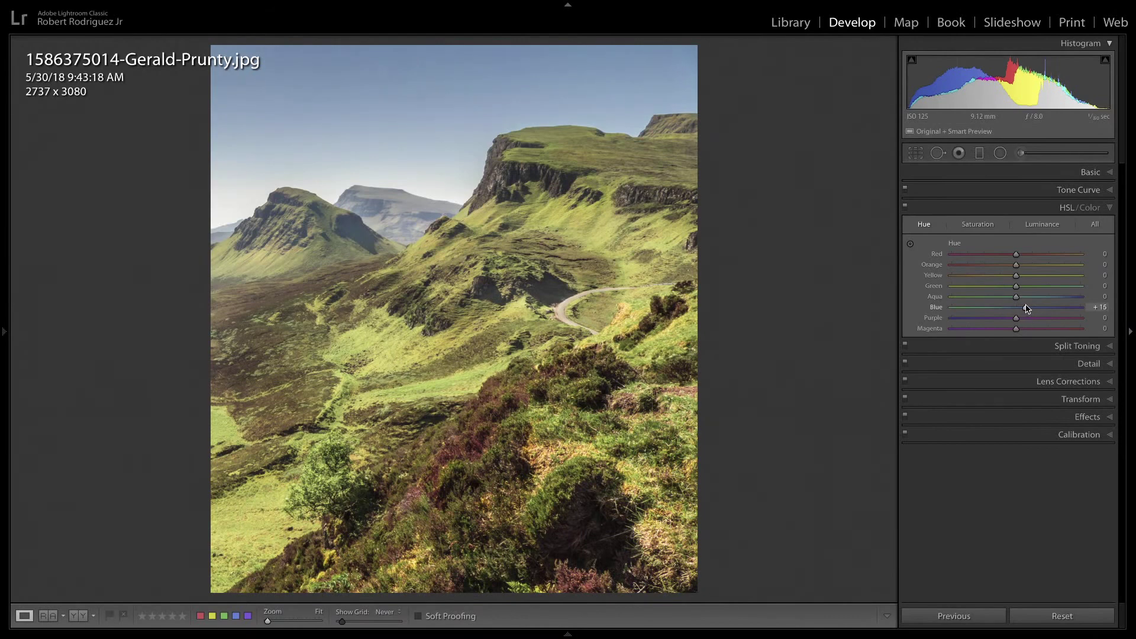
Set the Blue luminance to −8 and compare the valley photo with its before version.
left_click(1041, 226)
left_click_drag(1016, 308, 1012, 310)
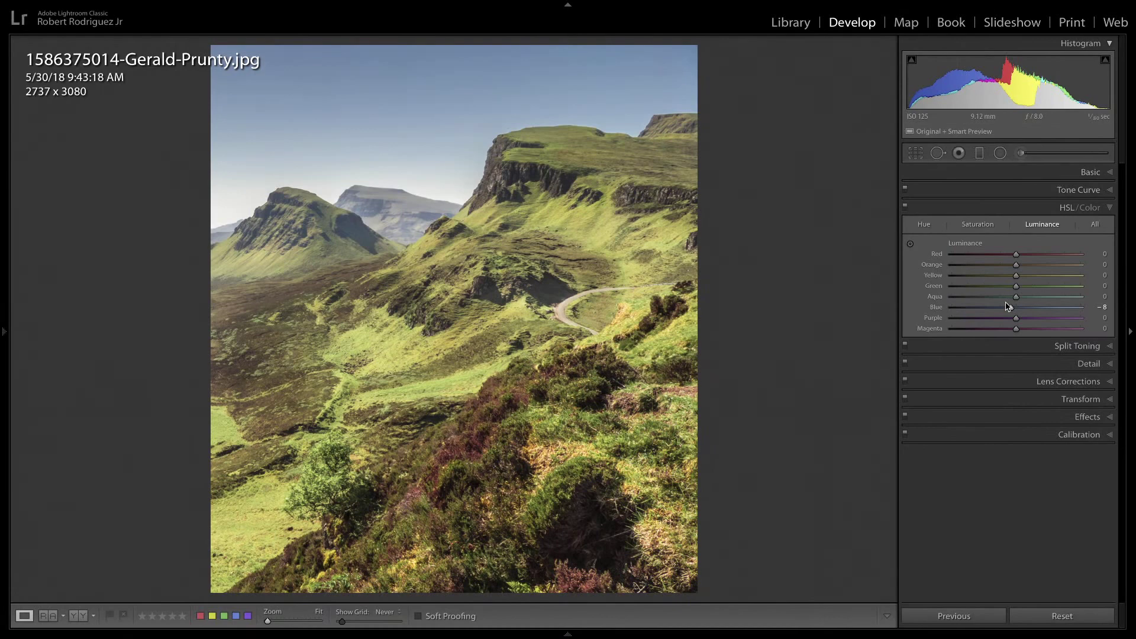
key("backslash")
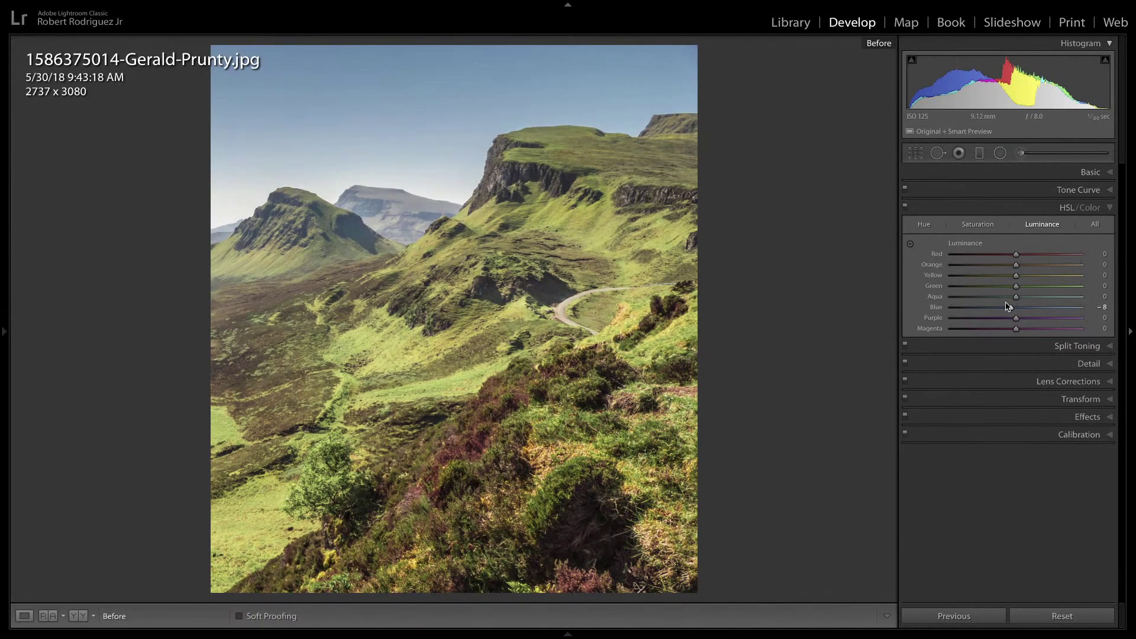
key("backslash")
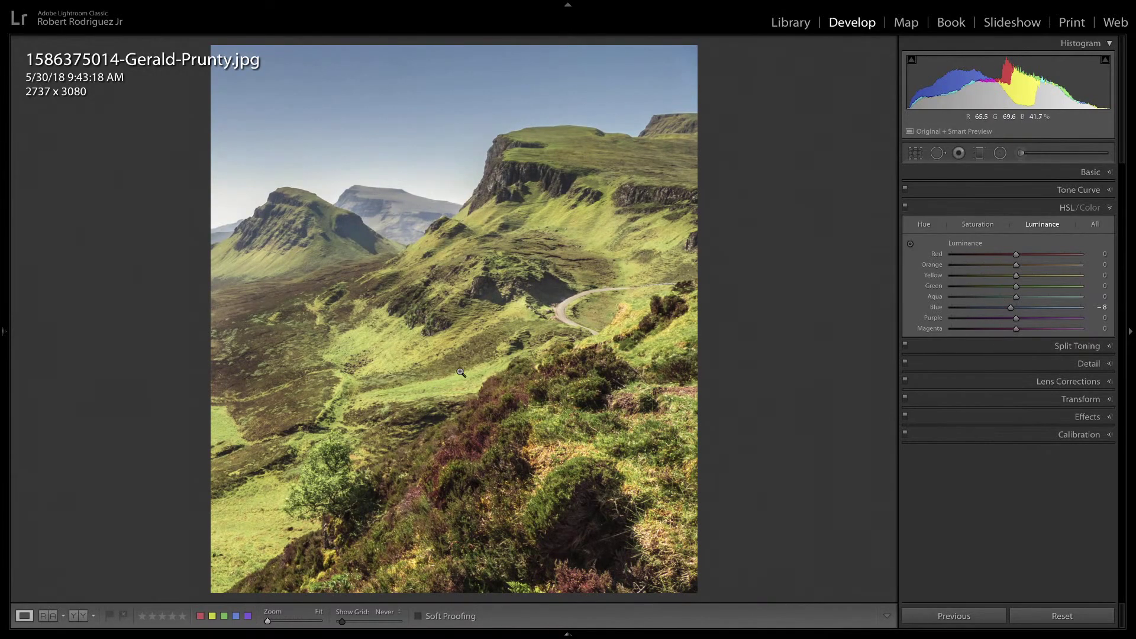
mouse_move(615, 545)
left_mouse_down()
mouse_move(604, 521)
mouse_move(578, 507)
mouse_move(429, 477)
mouse_move(425, 466)
mouse_move(564, 368)
mouse_move(586, 300)
mouse_move(562, 221)
mouse_move(519, 204)
mouse_move(454, 208)
mouse_move(418, 226)
mouse_move(306, 231)
mouse_move(270, 203)
mouse_move(308, 158)
mouse_move(398, 112)
mouse_move(605, 114)
left_mouse_up()
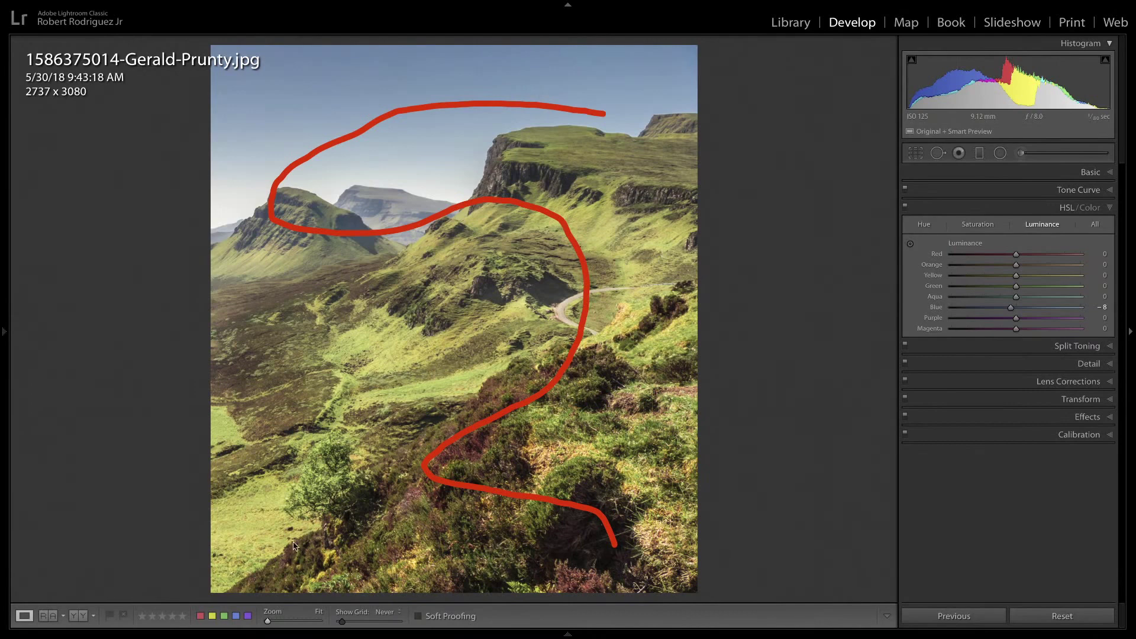
mouse_move(240, 582)
left_mouse_down()
mouse_move(320, 545)
mouse_move(412, 468)
left_mouse_up()
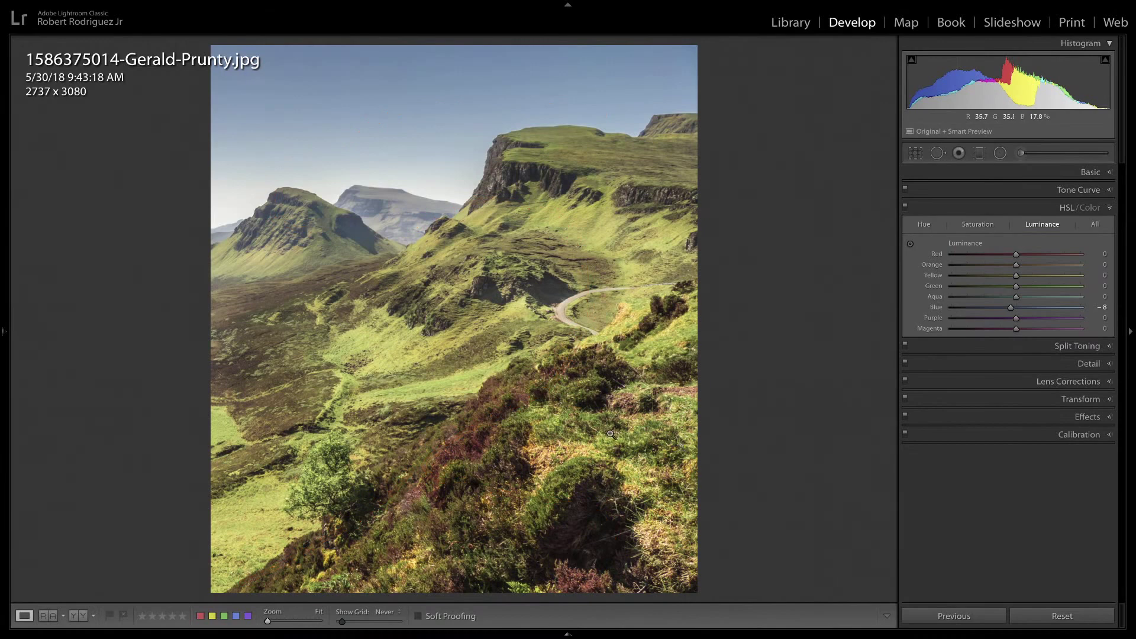
Open the black-and-white photo of the figure climbing a fence and crop its left side and sky to 1315 x 899.
key("g")
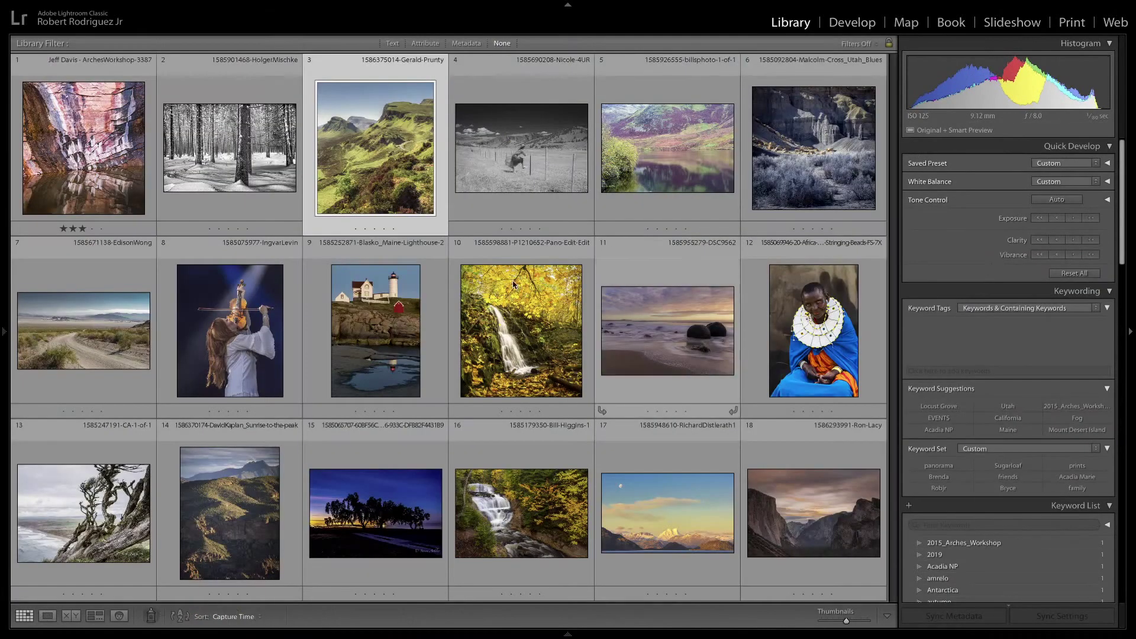
double_click(561, 148)
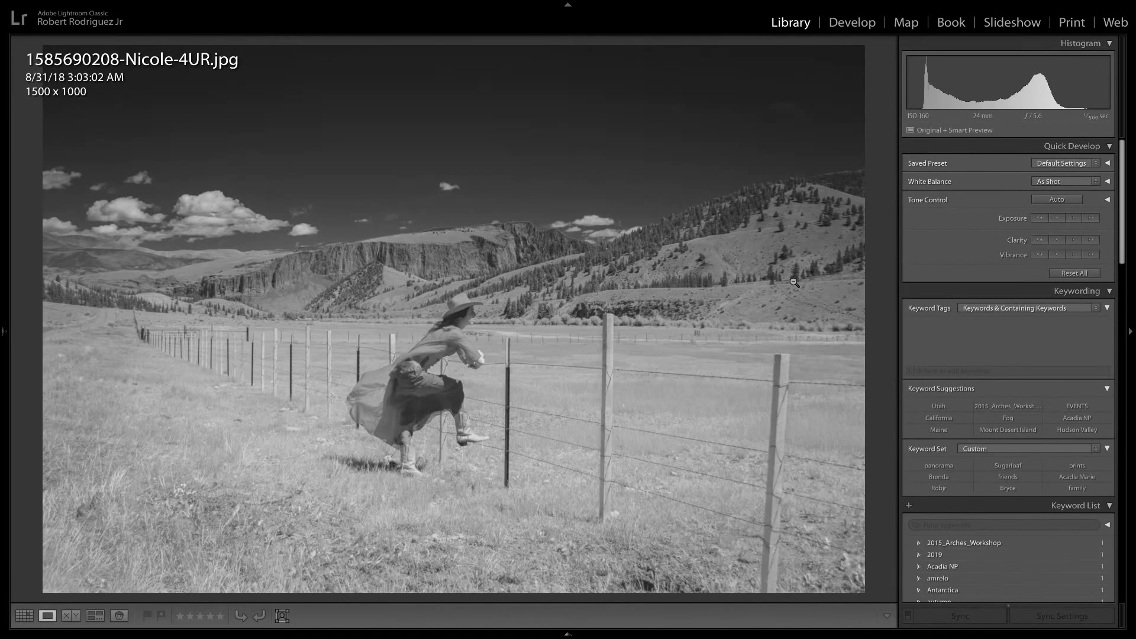
key("r")
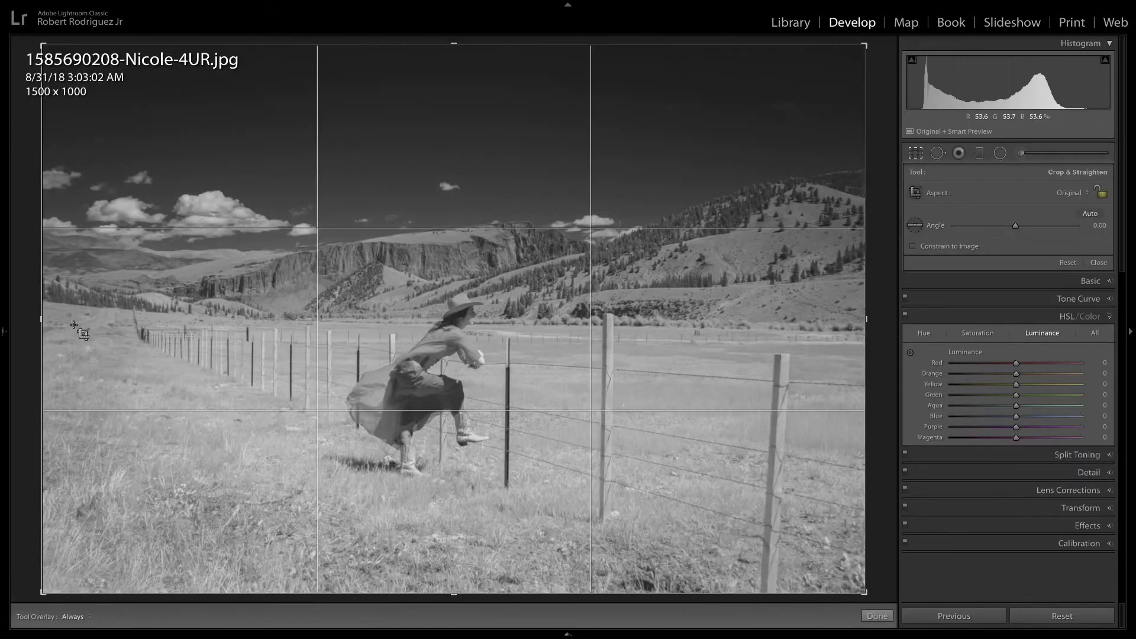
left_click_drag(42, 322, 96, 334)
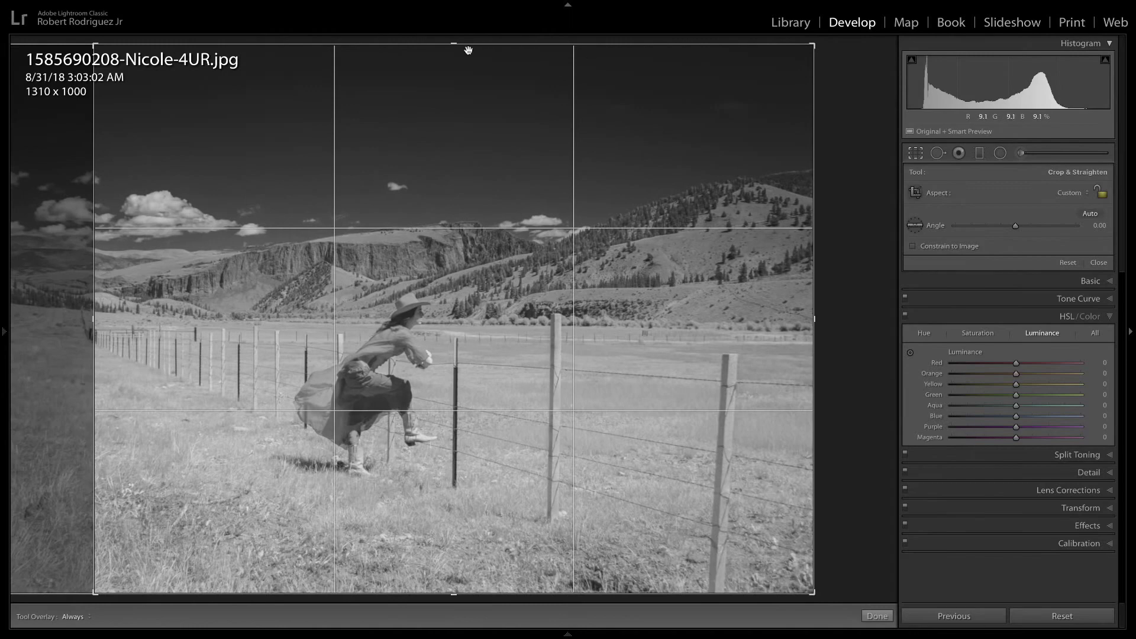
left_click_drag(468, 51, 469, 75)
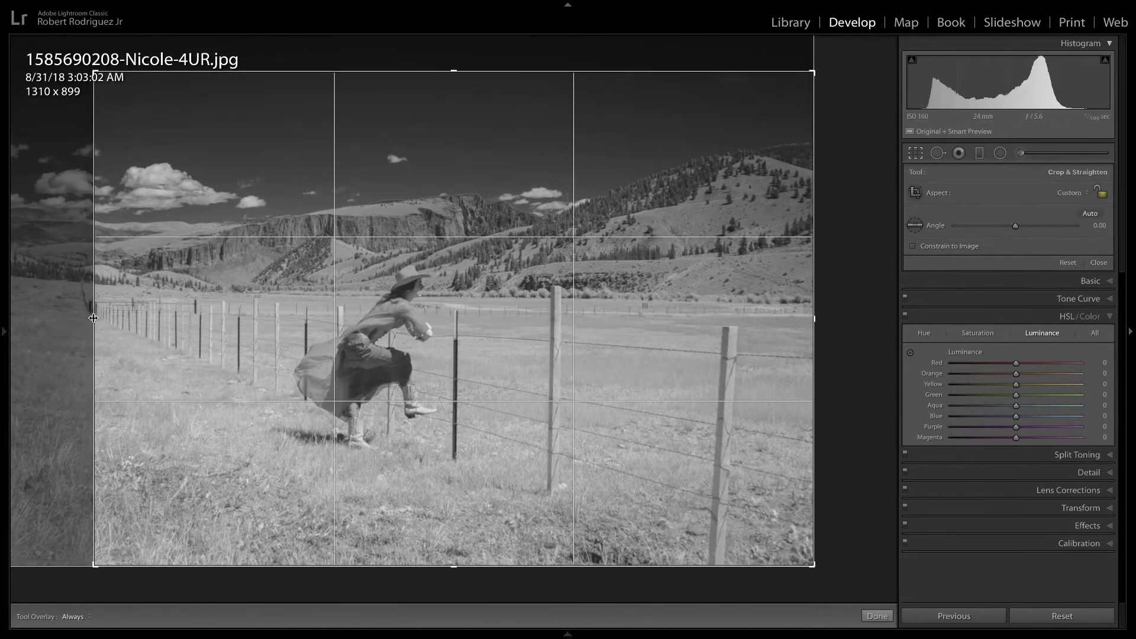
left_click_drag(93, 317, 92, 318)
key("Return")
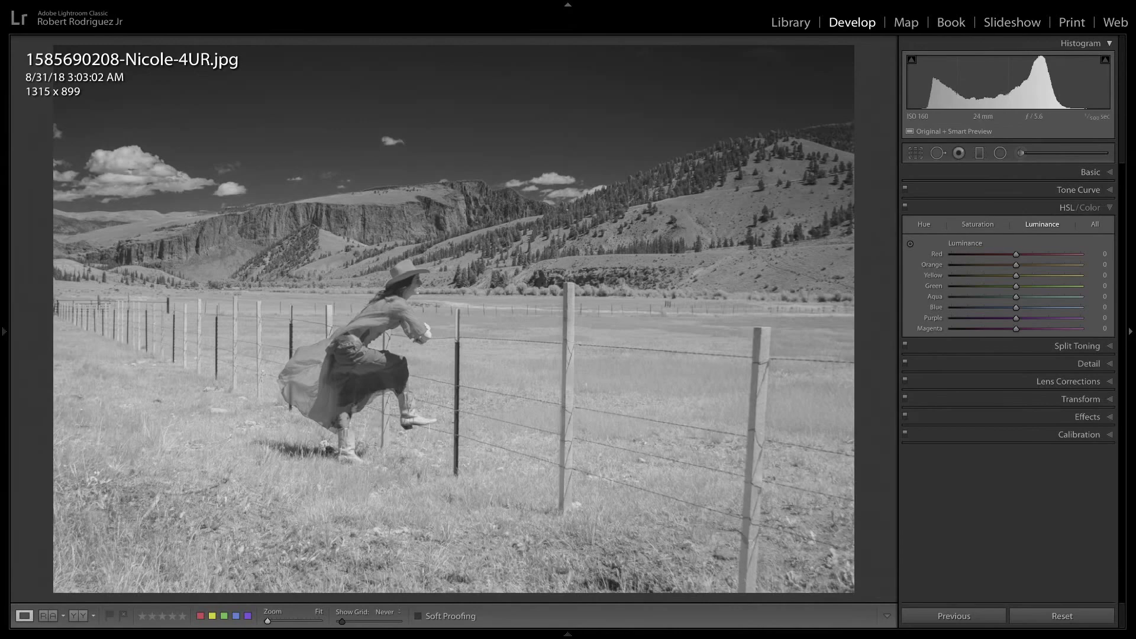
Set the fence photo's Exposure to +0.10, Contrast +8, Shadows +11, Whites +37, Blacks −55 and Clarity +16.
left_click(1095, 172)
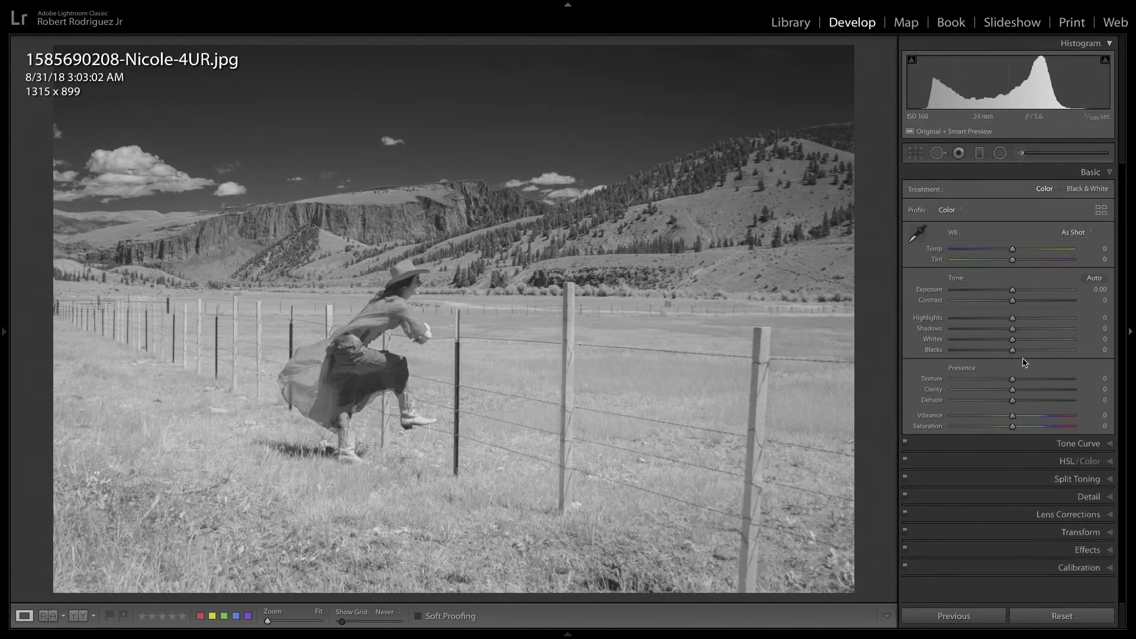
left_click_drag(1013, 339, 1020, 302, "alt")
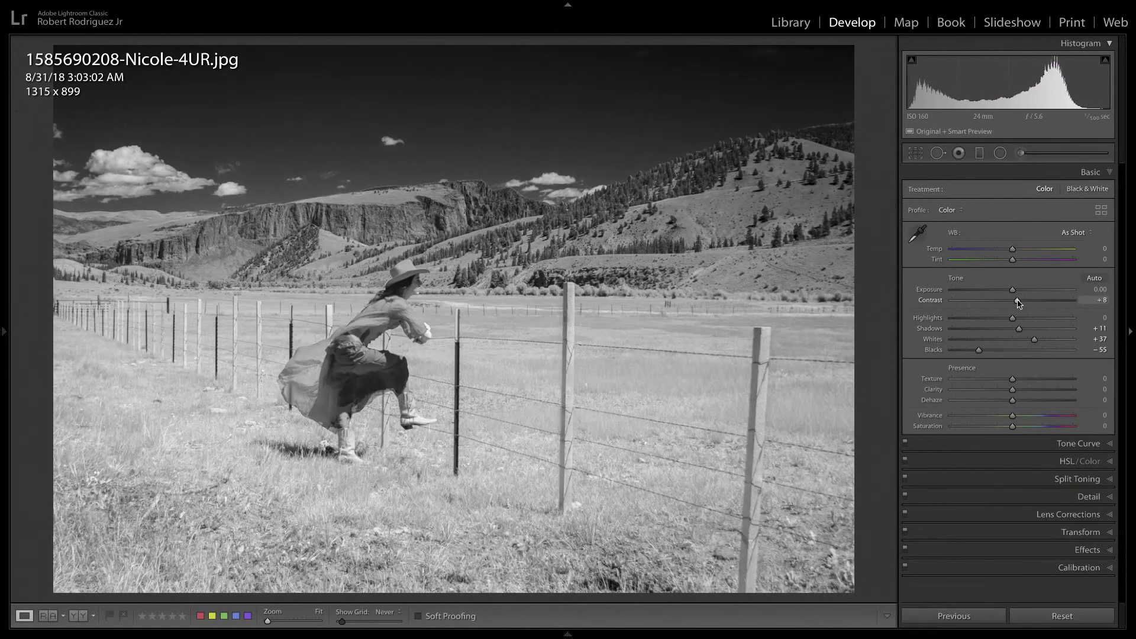
mouse_move(1014, 391)
left_mouse_down()
mouse_move(1034, 392)
mouse_move(1025, 394)
left_mouse_up()
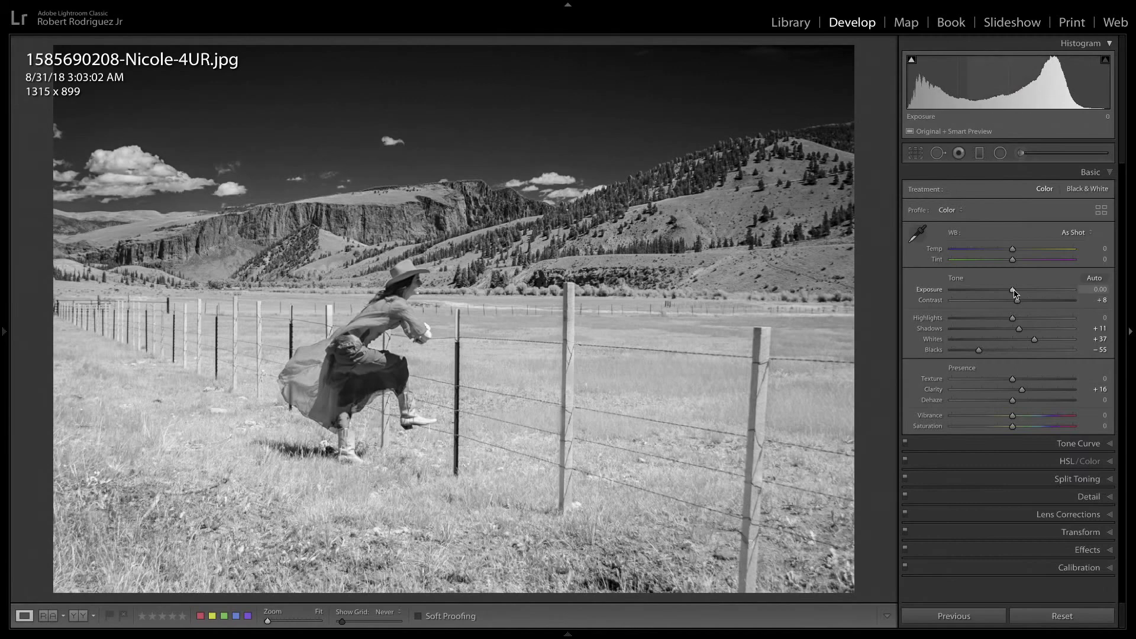
left_click_drag(1014, 292, 1015, 292)
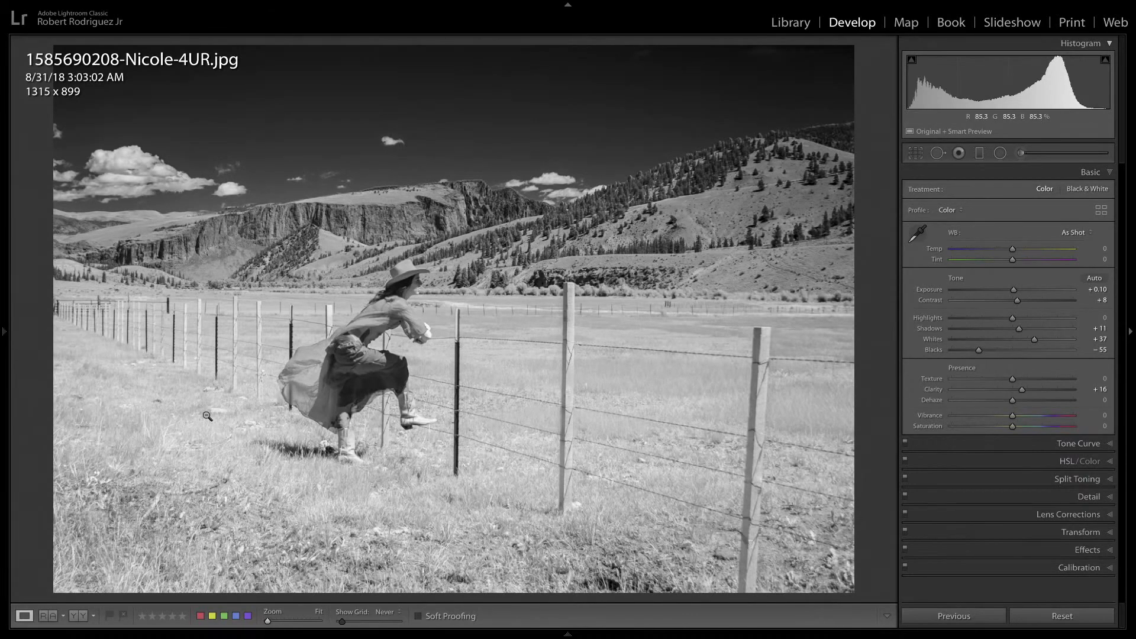
Add a diagonal graduated filter over the lower-left grass of the fence photo with Exposure −0.45, widening its transition towards the figure.
left_click(979, 153)
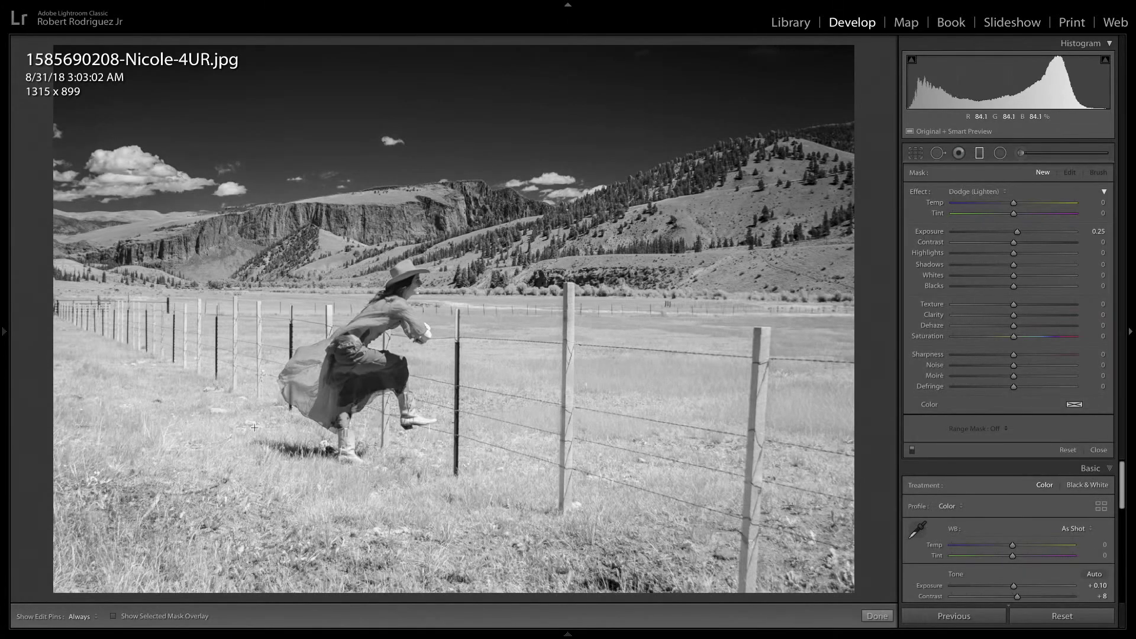
left_click_drag(214, 479, 248, 390)
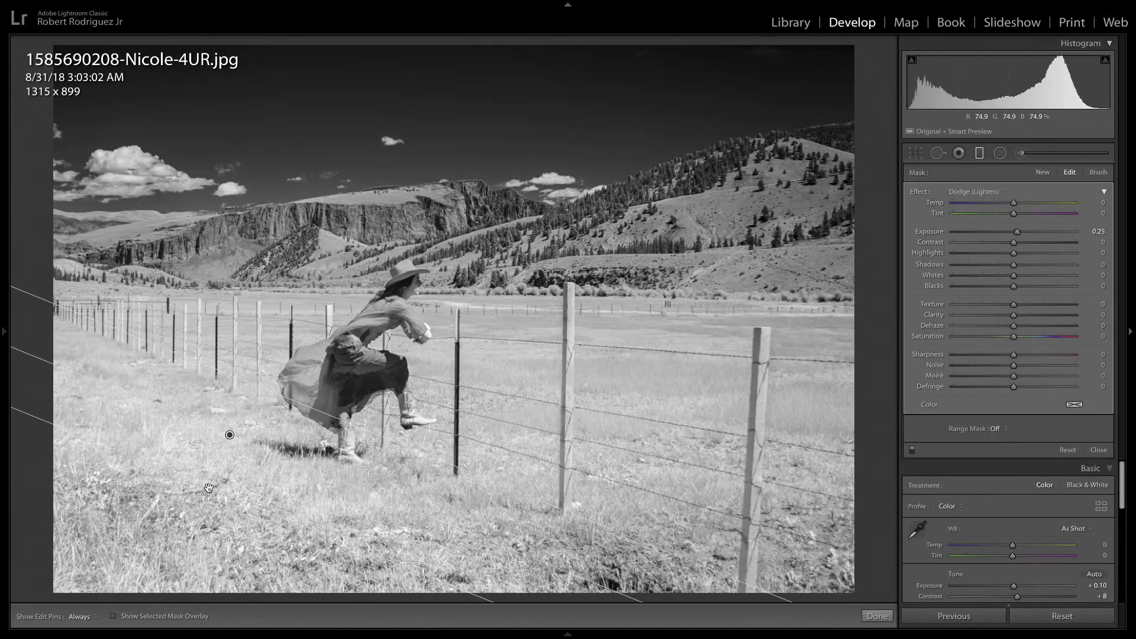
left_click_drag(204, 499, 204, 582)
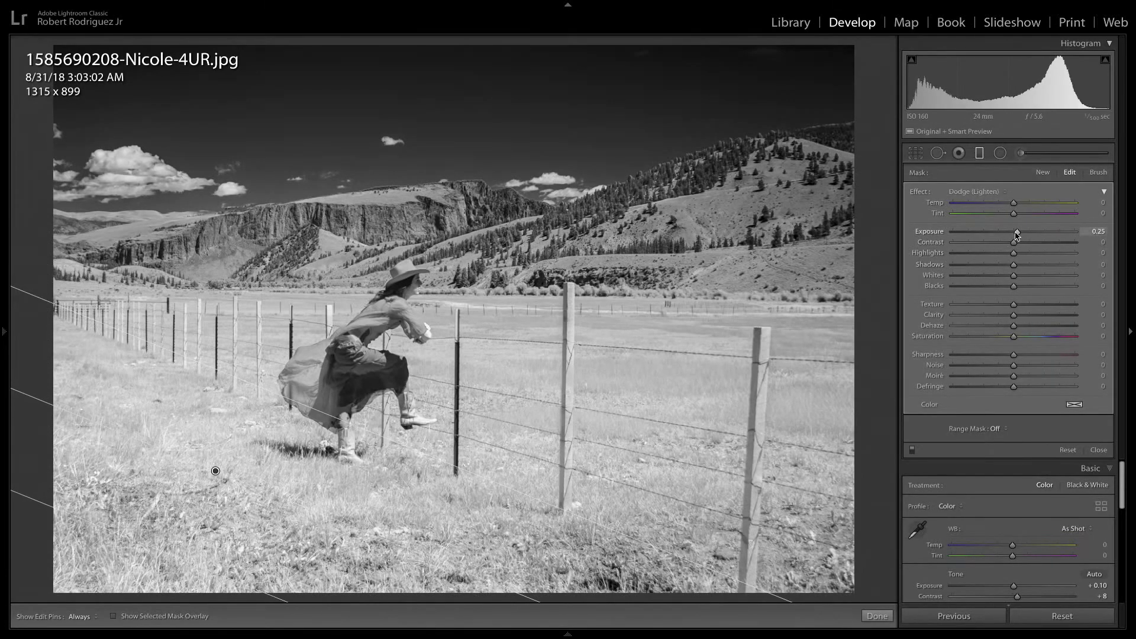
left_click_drag(1017, 231, 1006, 234)
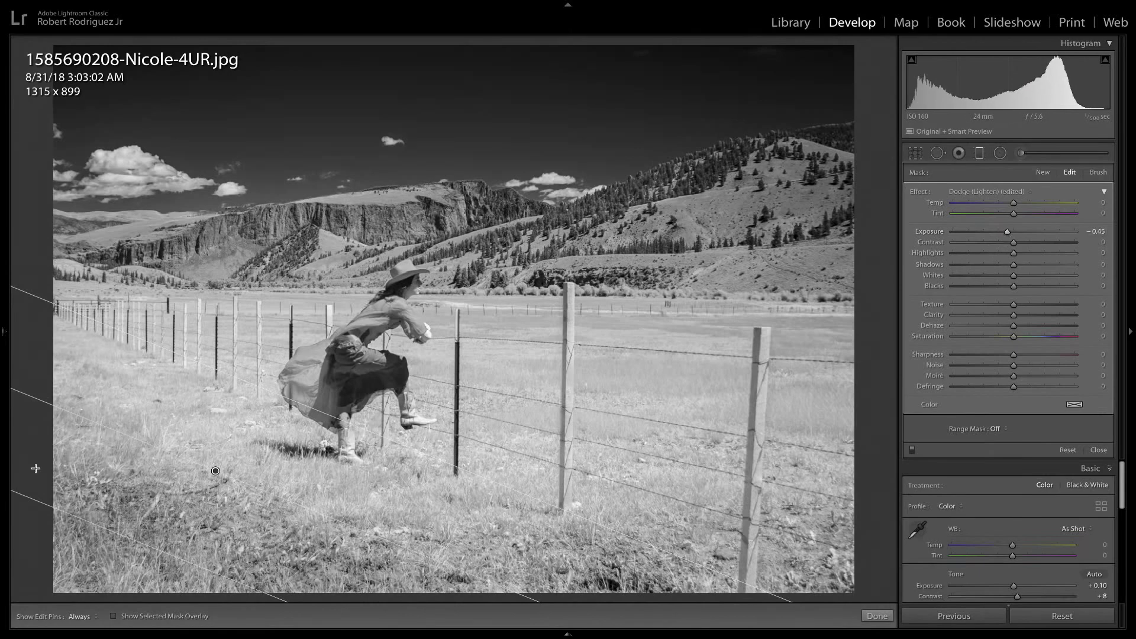
left_click_drag(164, 552, 163, 613)
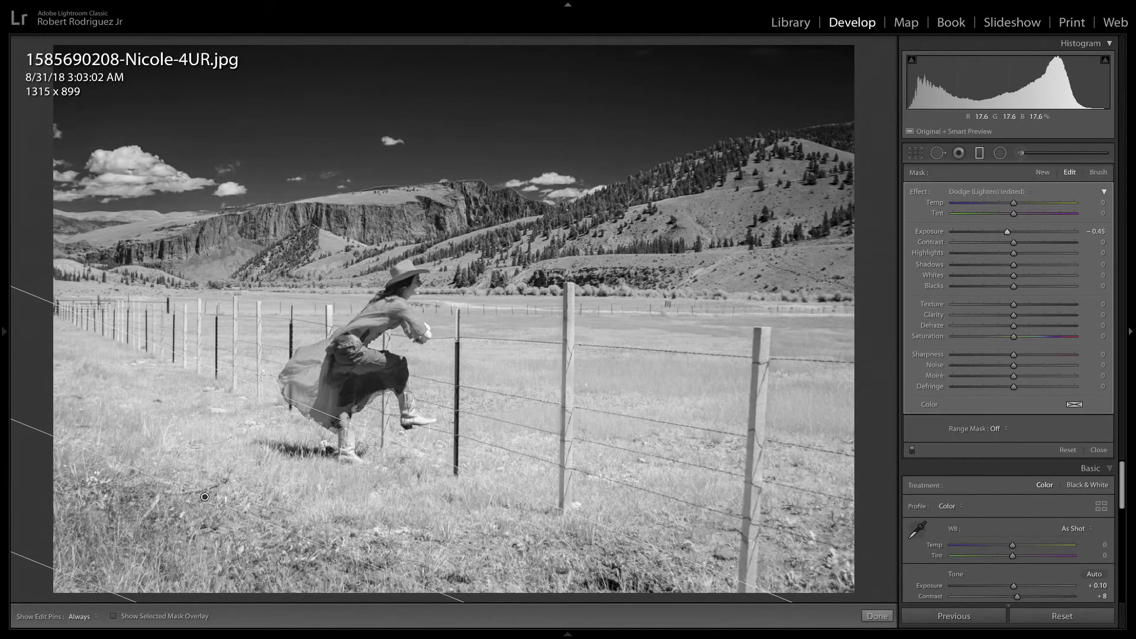
left_click_drag(313, 416, 322, 343)
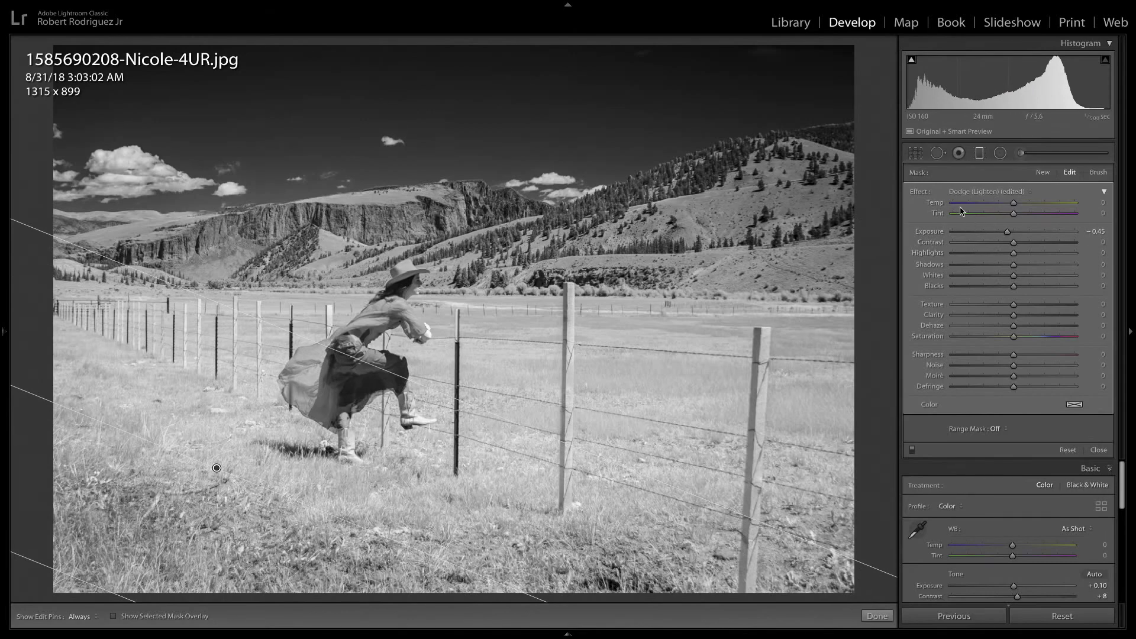
Set up an adjustment brush with the Burn (Darken) preset at size 11 and paint it over the grass in the fence photo's lower-left foreground.
left_click(1020, 153)
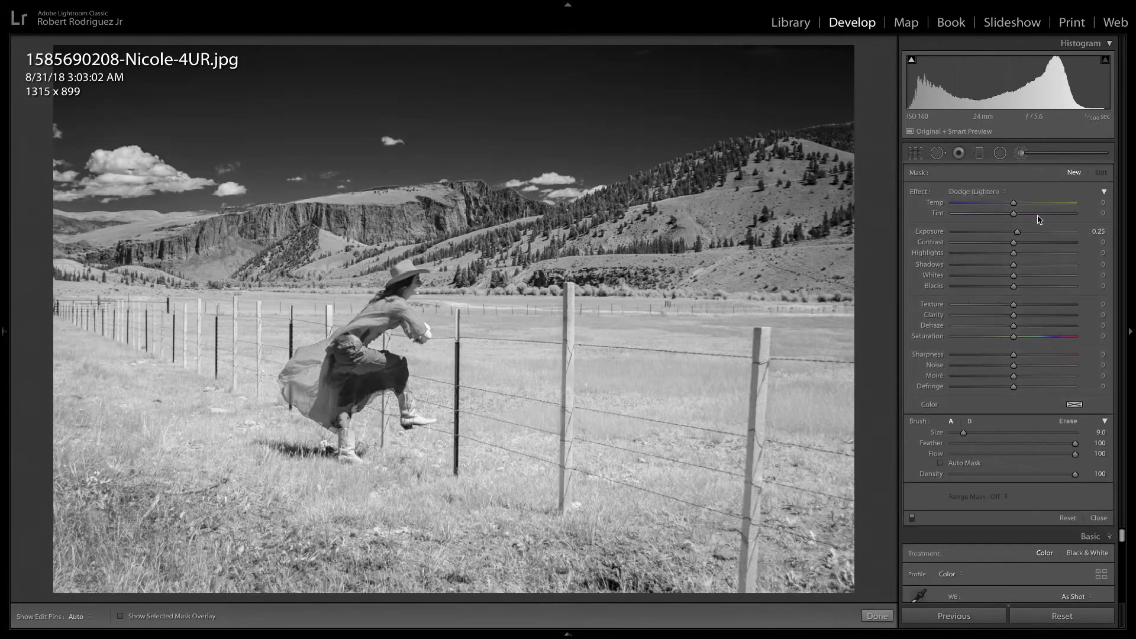
left_click(976, 192)
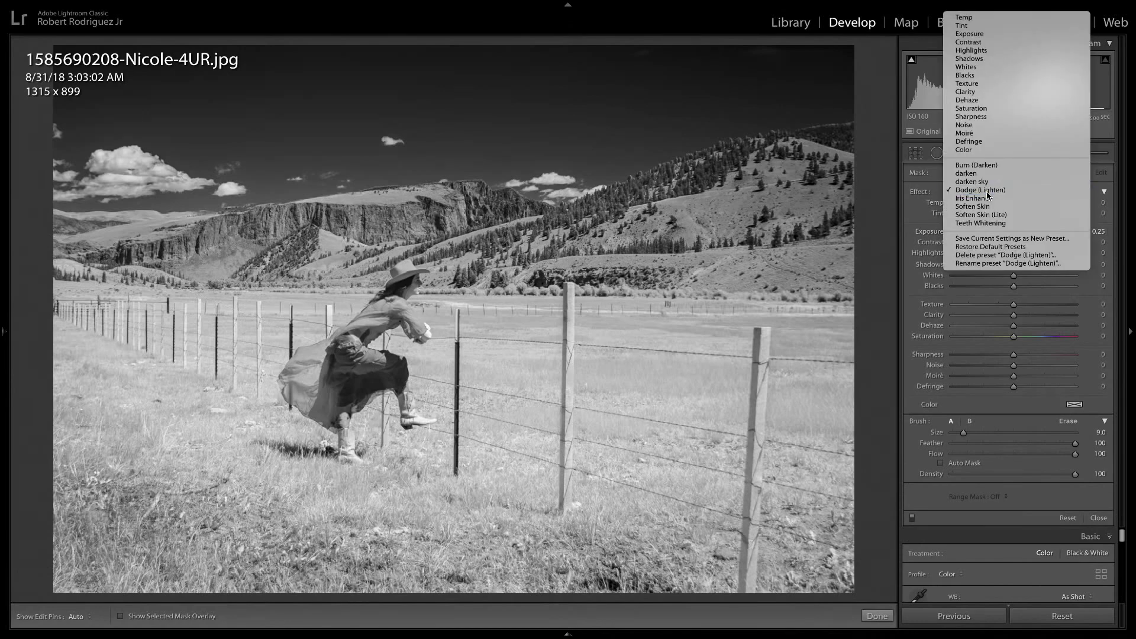
left_click(982, 185)
left_click(998, 193)
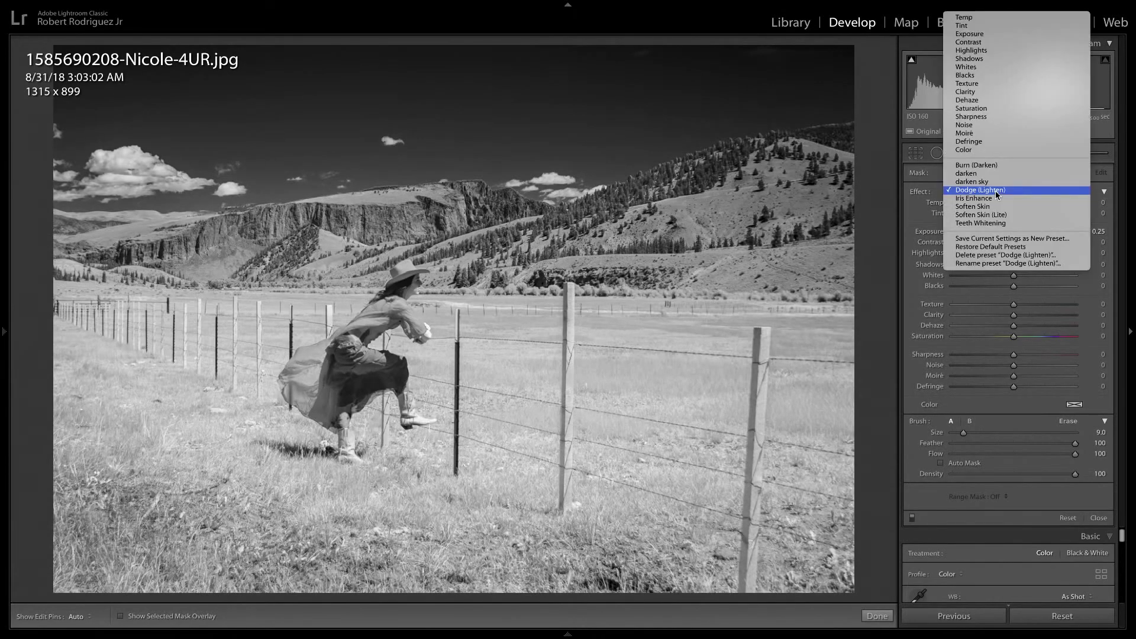
left_click(994, 165)
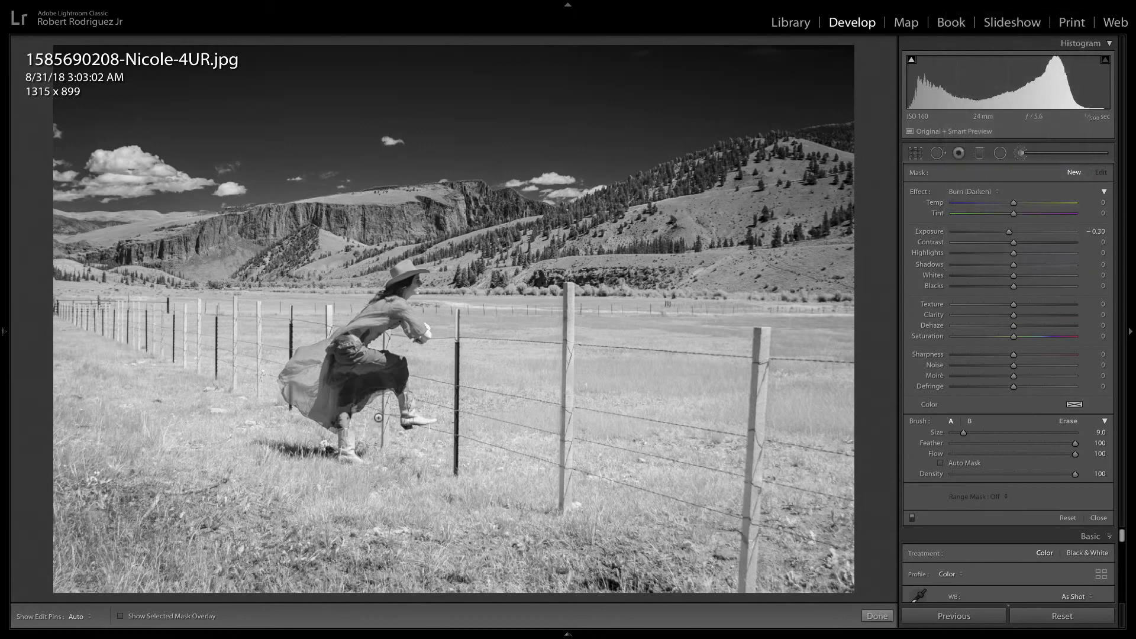
key("bracketright")
mouse_move(151, 482)
left_mouse_down()
mouse_move(240, 521)
mouse_move(299, 568)
mouse_move(335, 559)
left_mouse_up()
key("h")
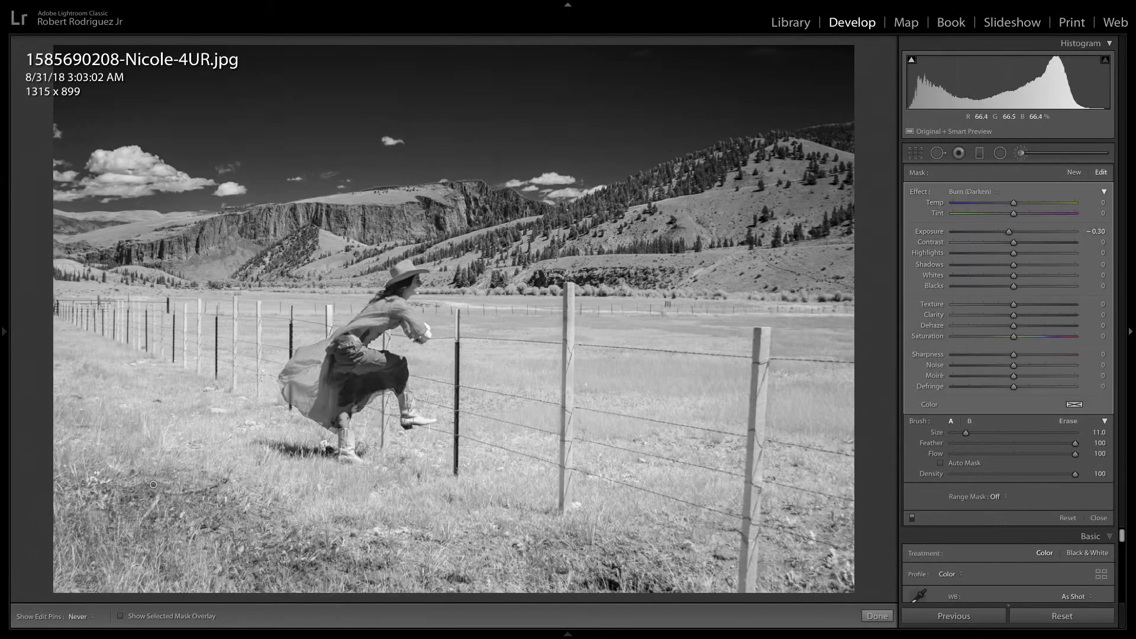
key("h")
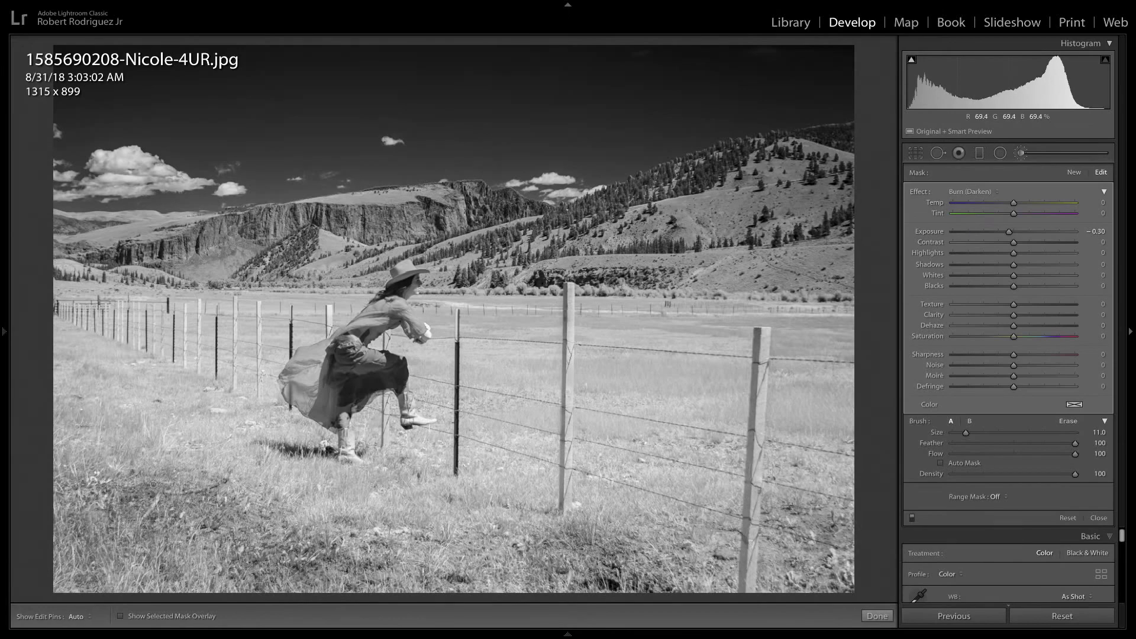
Try burning the base of the hillside beyond the fence with a smaller size 7 brush, and undo the stroke.
key("bracketleft")
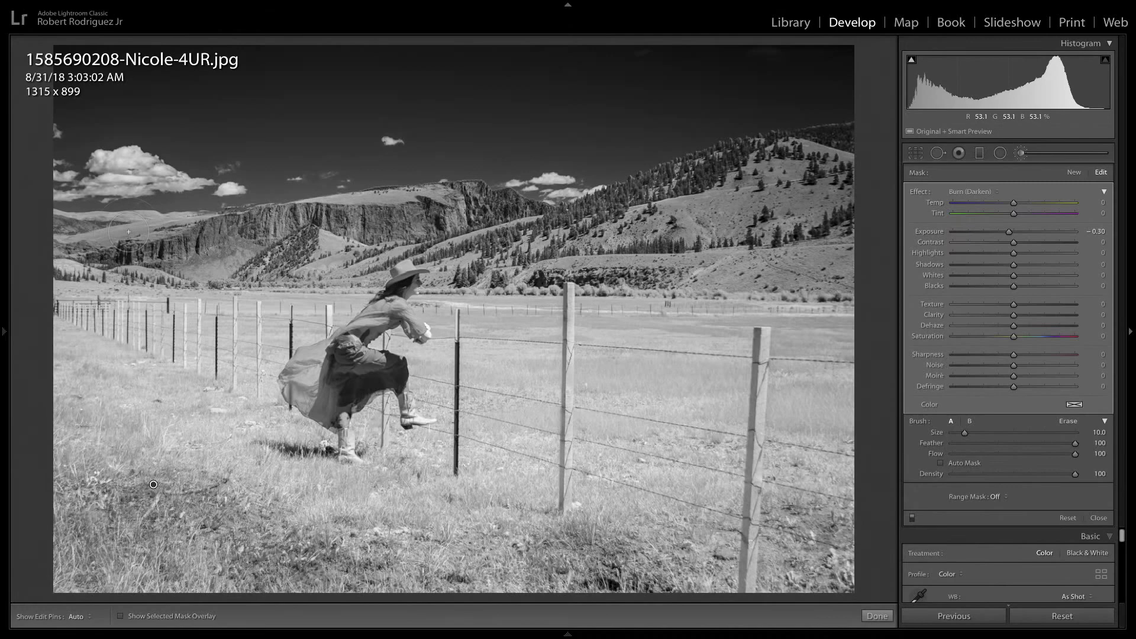
key("ctrl+z")
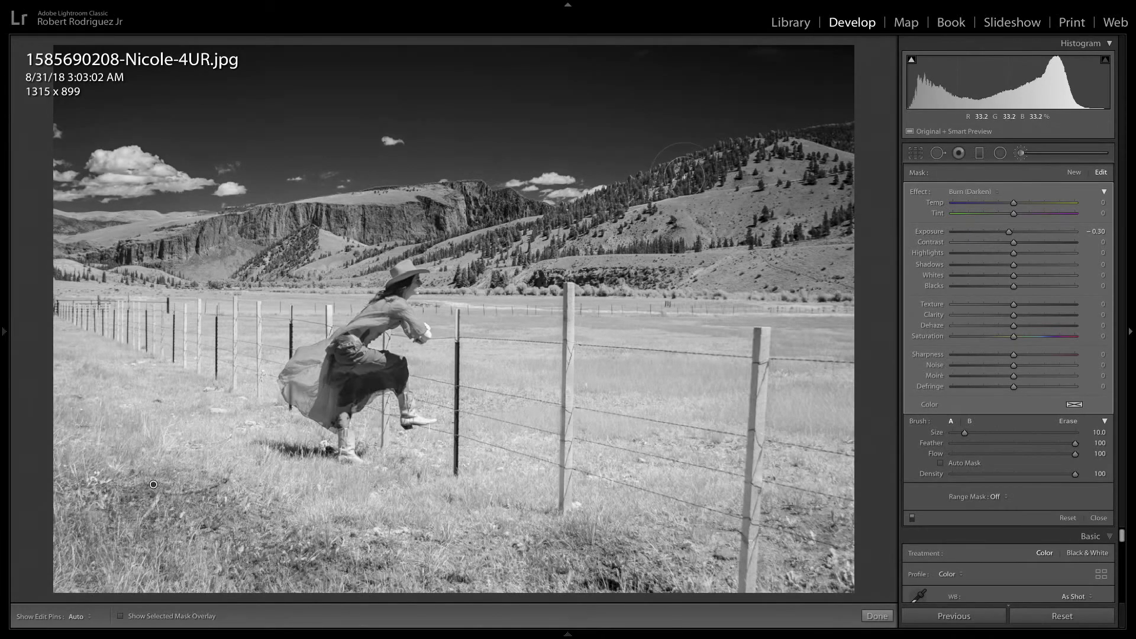
key("bracketleft")
key("bracketleft")
key("bracketleft")
key("h")
key("h")
left_click_drag(547, 275, 630, 281)
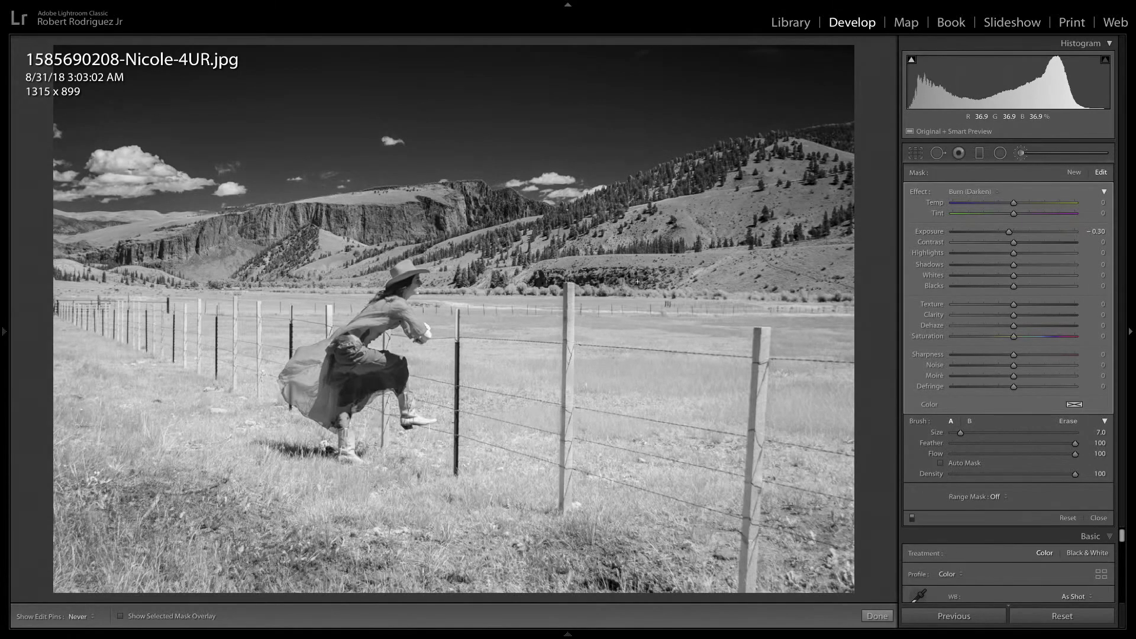
key("ctrl+z")
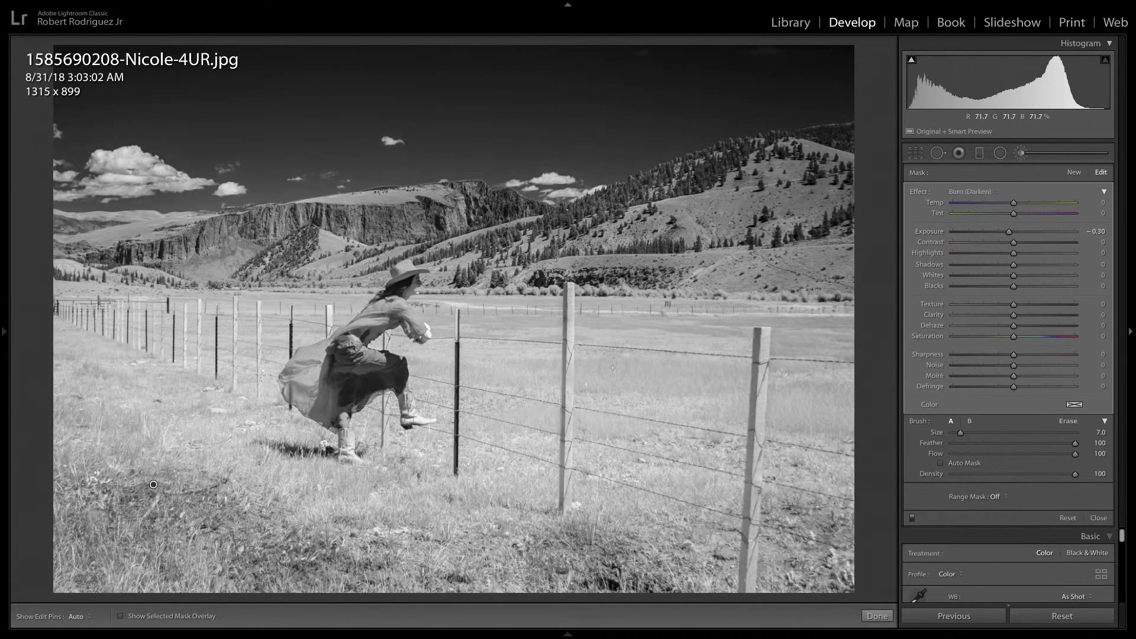
Paint the Burn (Darken) brush at size 9 over the bright field between and beyond the two large fence posts.
key("bracketright")
left_click_drag(591, 374, 704, 377)
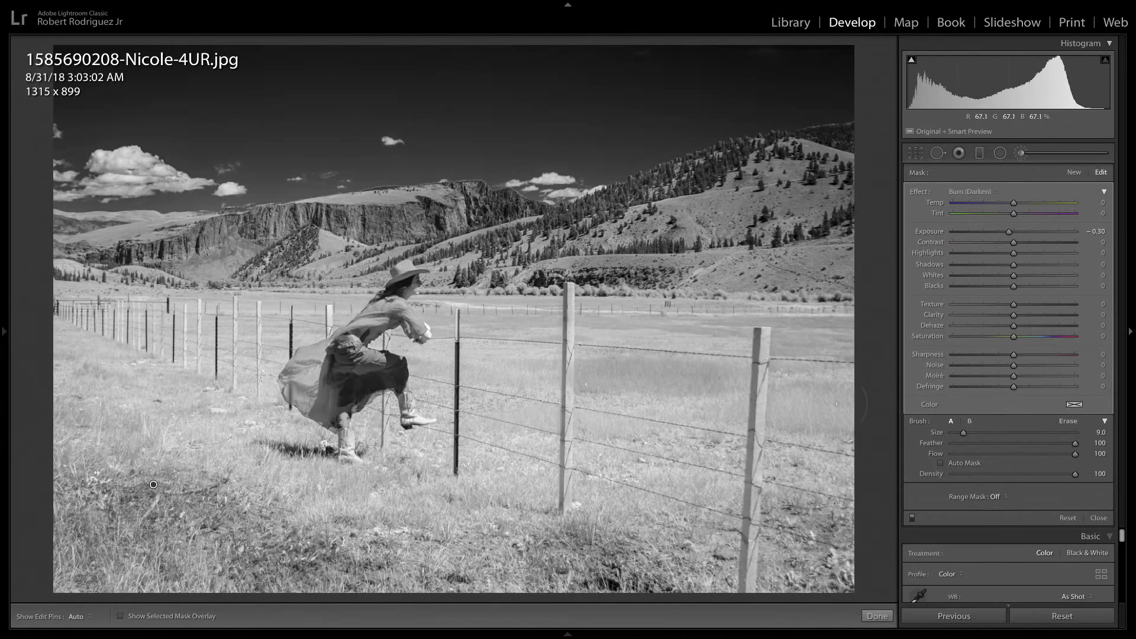
left_click_drag(836, 404, 746, 395)
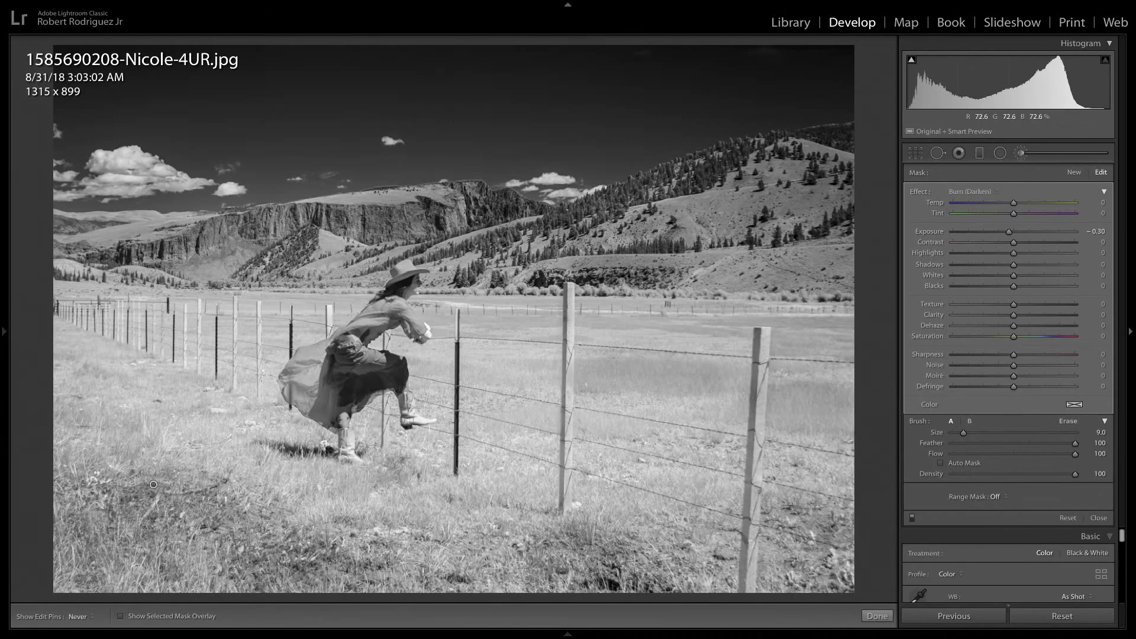
key("h")
key("h")
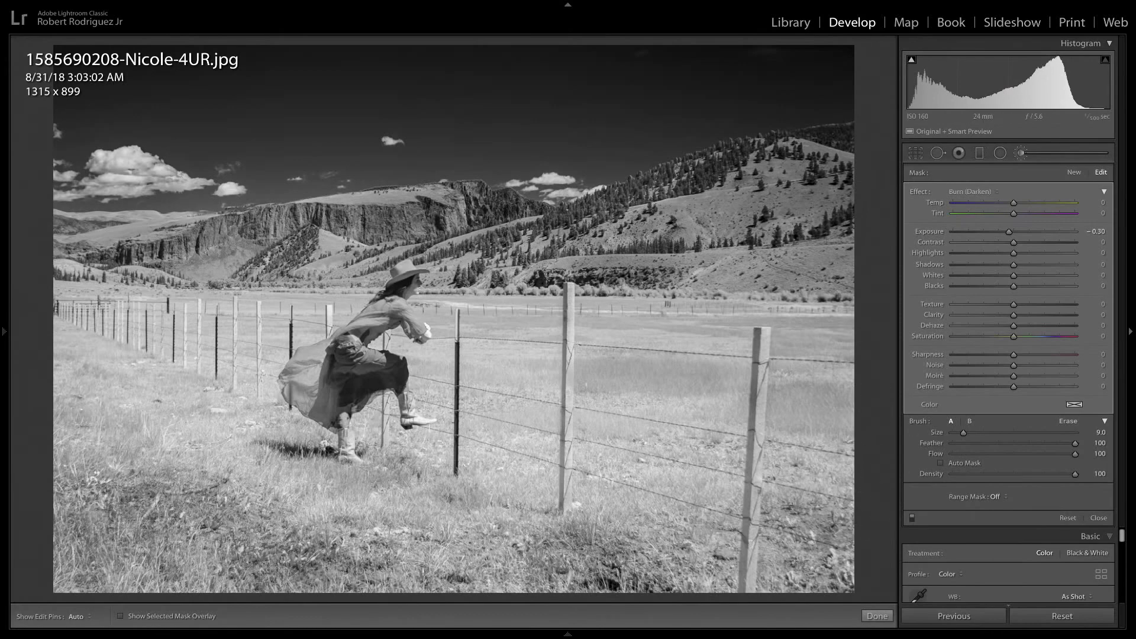
Create a new brush adjustment with the Dodge (Lighten) preset and paint it at size 6 over the climbing figure.
left_click(1073, 172)
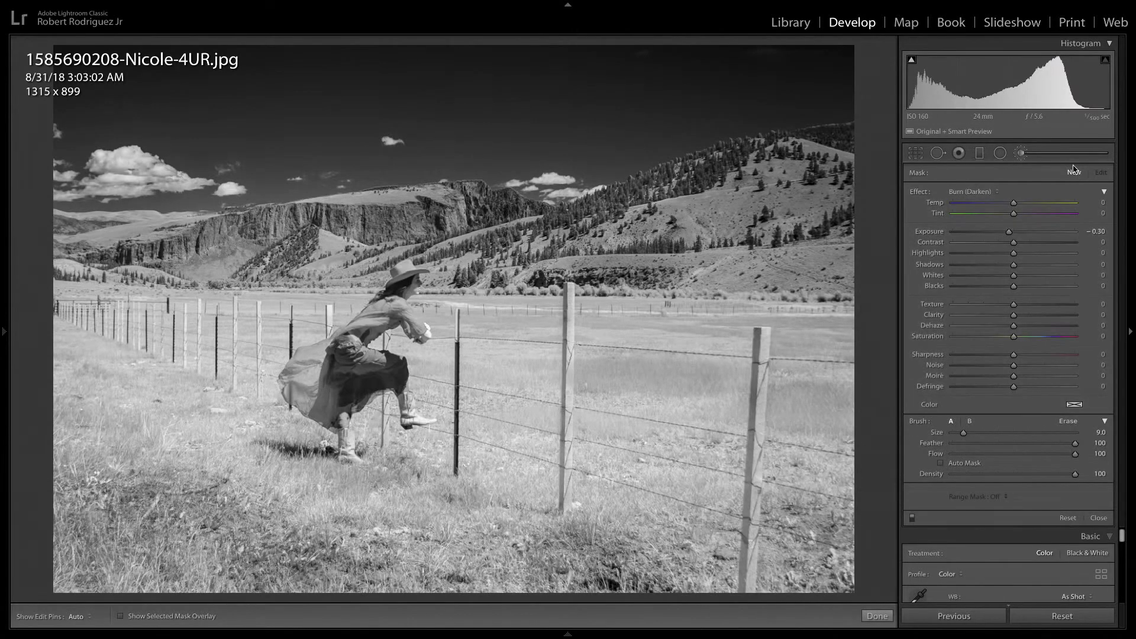
left_click(996, 192)
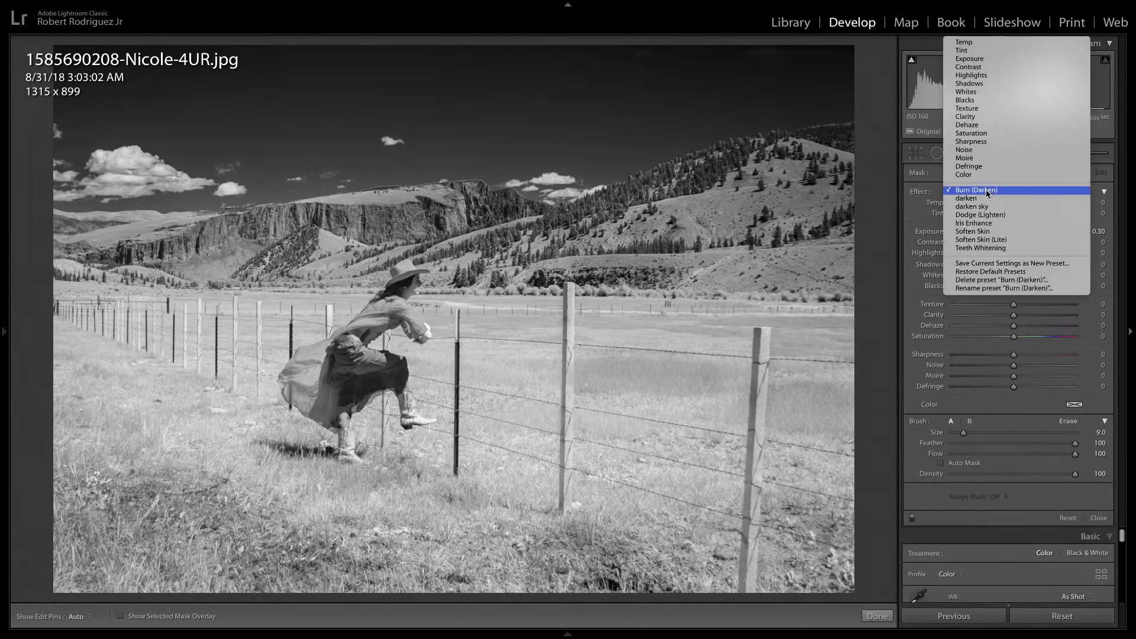
left_click(992, 215)
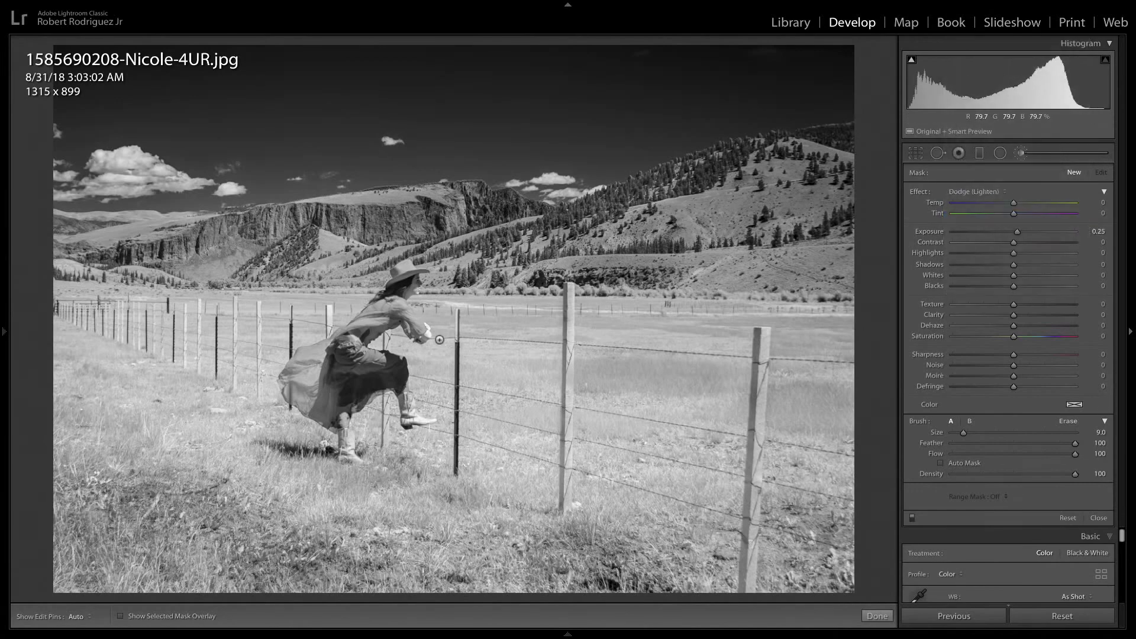
key("h")
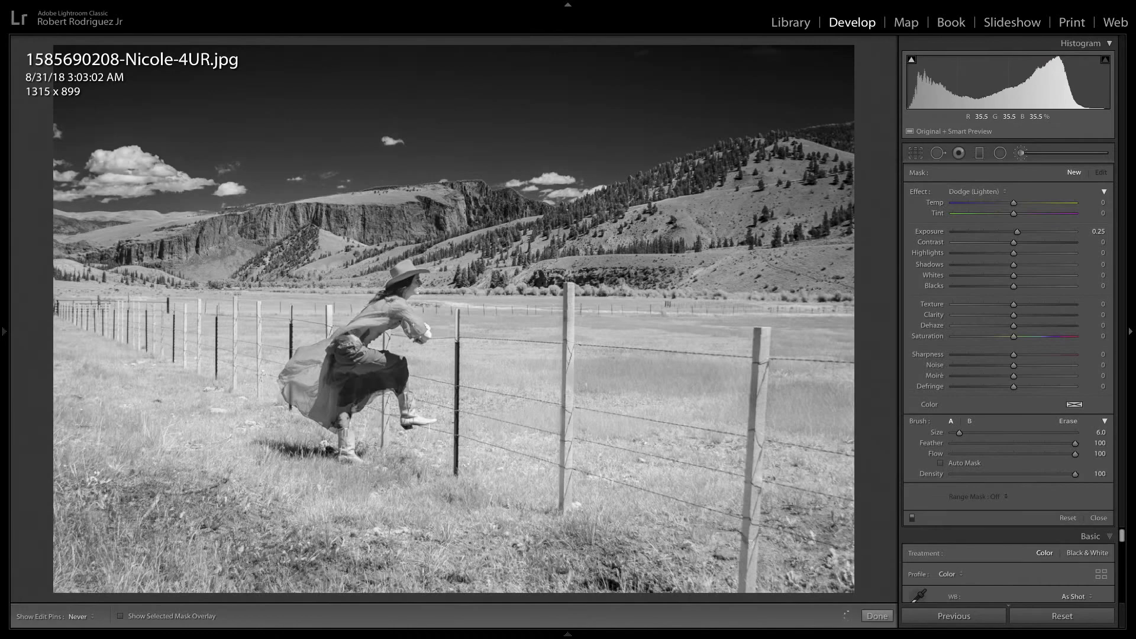
mouse_move(408, 322)
left_mouse_down()
mouse_move(352, 357)
mouse_move(382, 357)
left_mouse_up()
key("h")
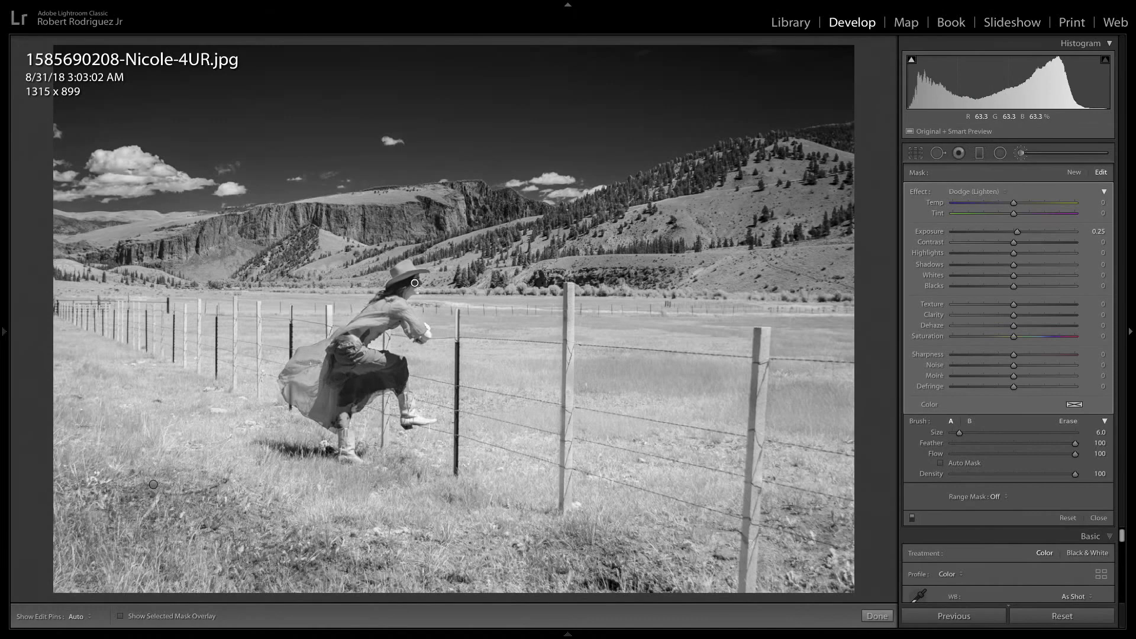
Enlarge the Dodge (Lighten) brush to size 11 for the cliffs behind the figure, and reduce it to size 9.
key("h")
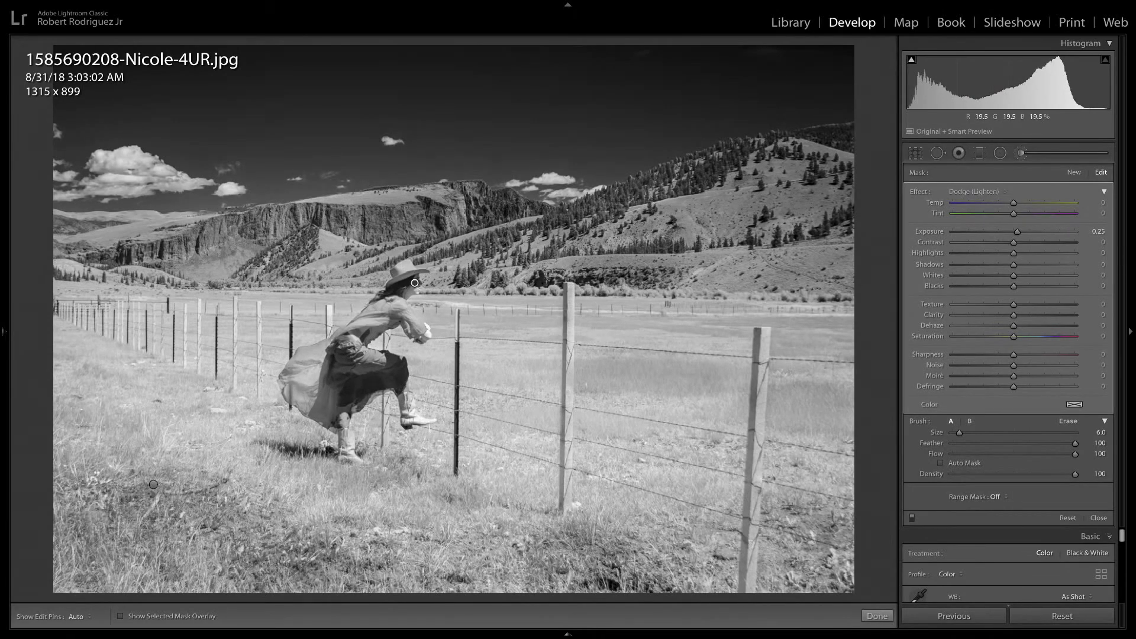
key("bracketright")
key("bracketright")
key("bracketright")
key("bracketright")
key("bracketright")
key("h")
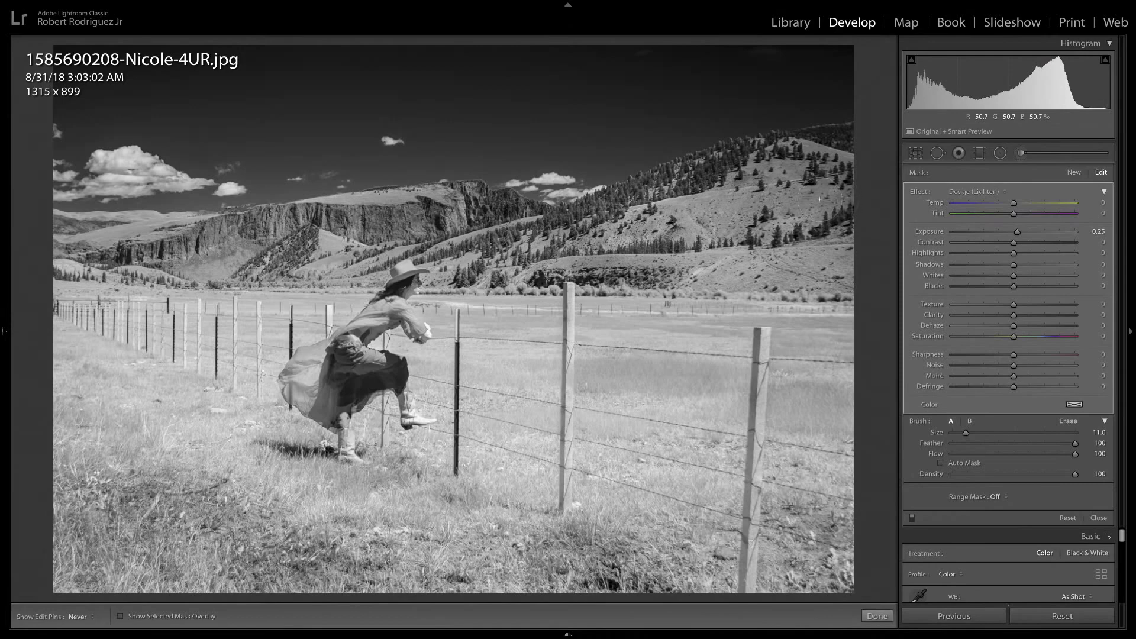
key("bracketleft")
key("bracketleft")
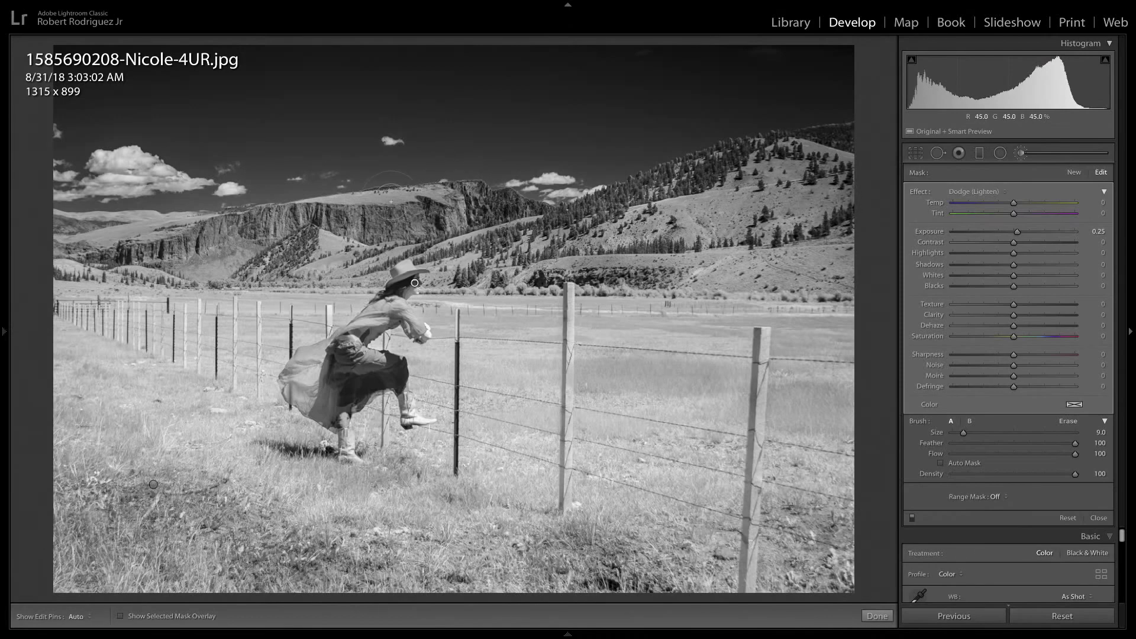
Shrink the Dodge (Lighten) brush and lighten the strip of field between the two large fence posts.
key("bracketleft")
key("bracketleft")
key("bracketleft")
key("bracketleft")
key("bracketleft")
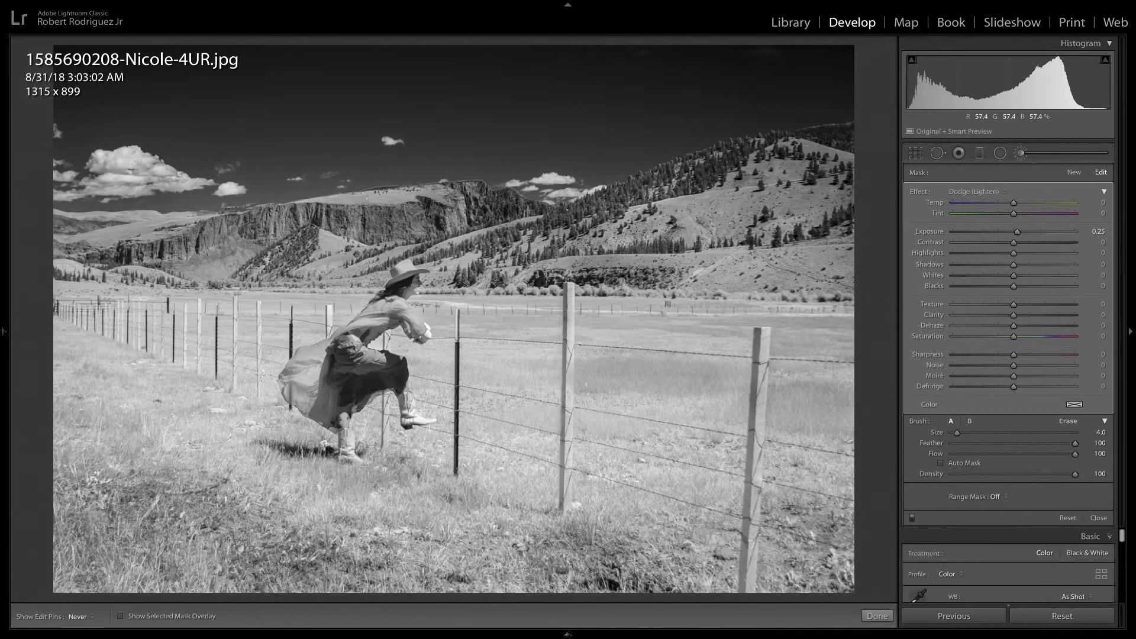
key("h")
left_click_drag(566, 346, 728, 343)
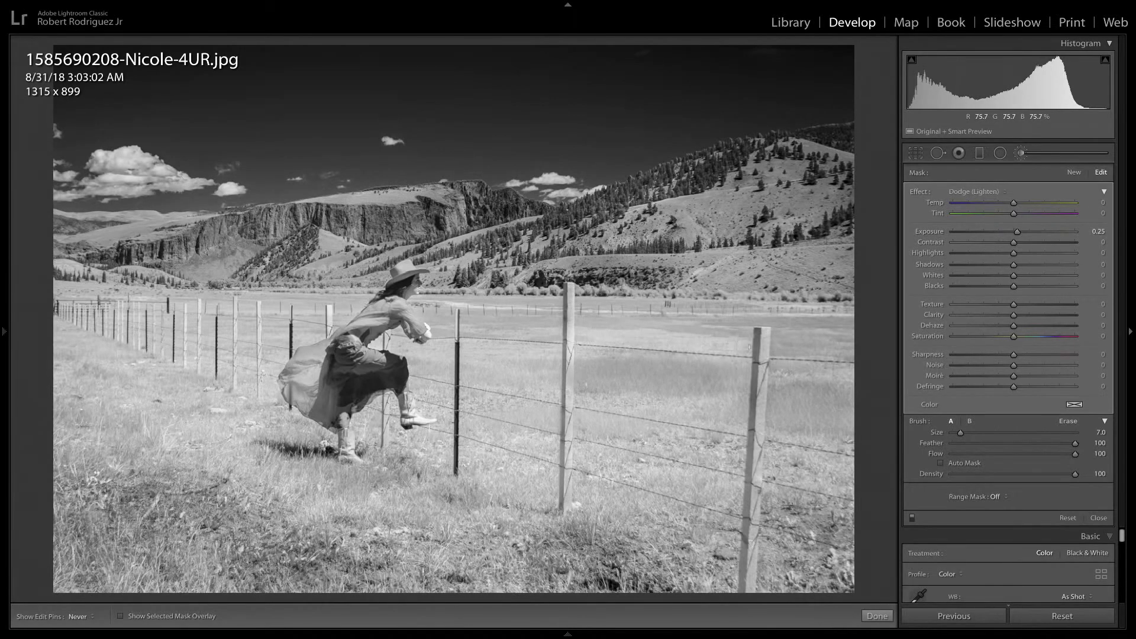
Enlarge the Dodge (Lighten) brush to size 10 and lighten the grass on both sides of the middle fence post.
key("bracketright")
key("bracketright")
key("bracketright")
left_click_drag(504, 444, 535, 438)
left_click_drag(618, 452, 686, 457)
key("h")
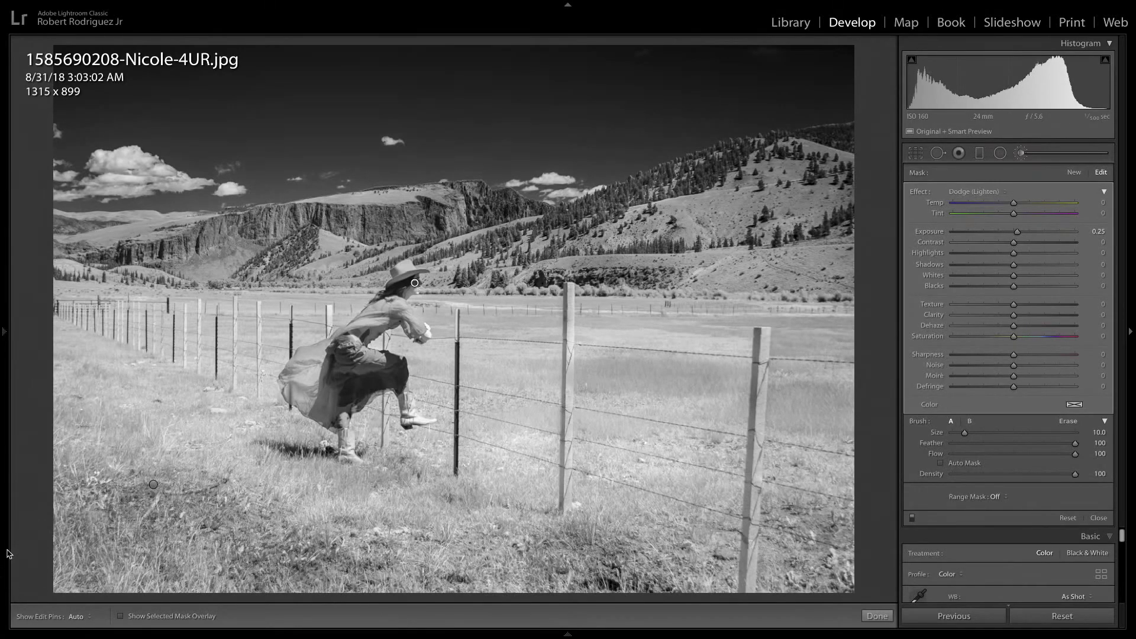
Reselect the Burn (Darken) adjustment on the foreground grass, set its brush size to 14, and hide the photo info overlay.
left_click(153, 484)
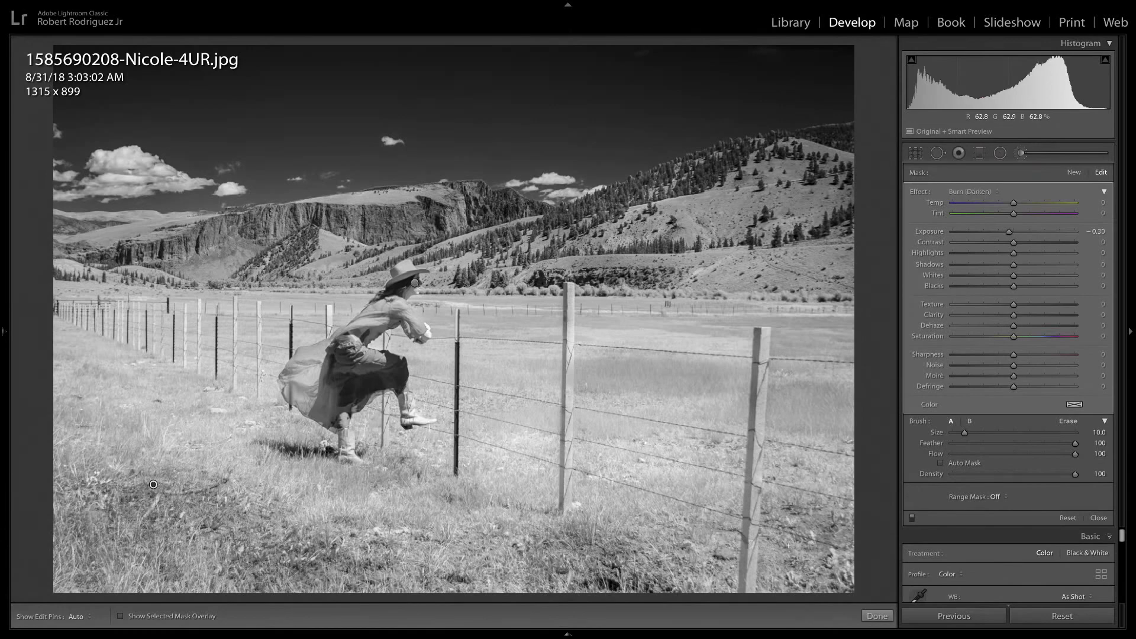
scroll(820, 568, "up", 4)
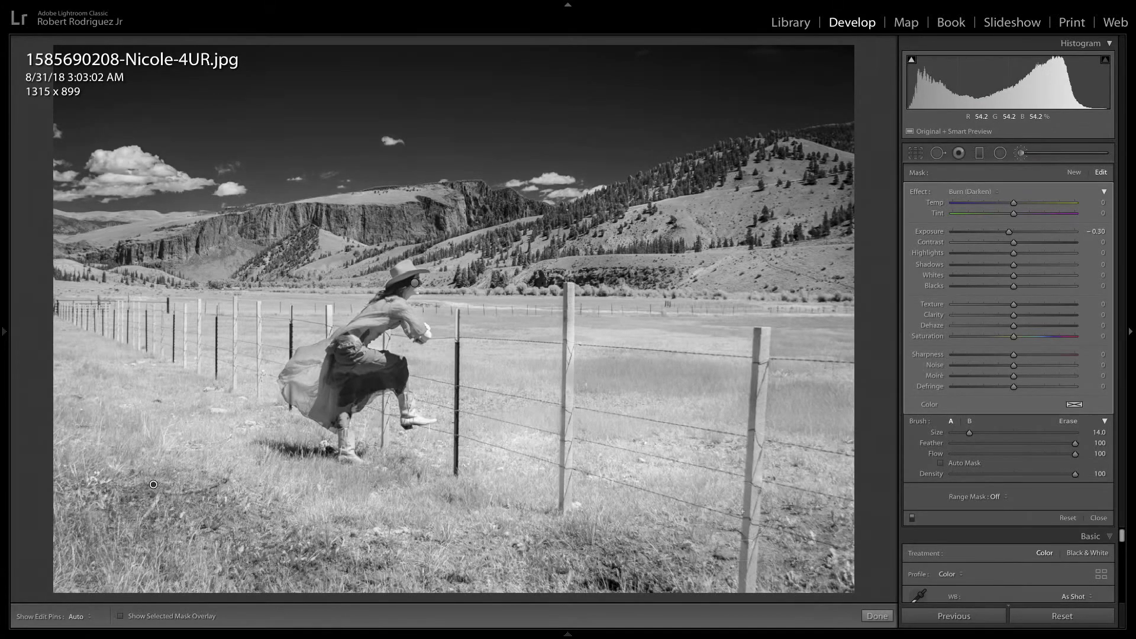
key("i")
key("i")
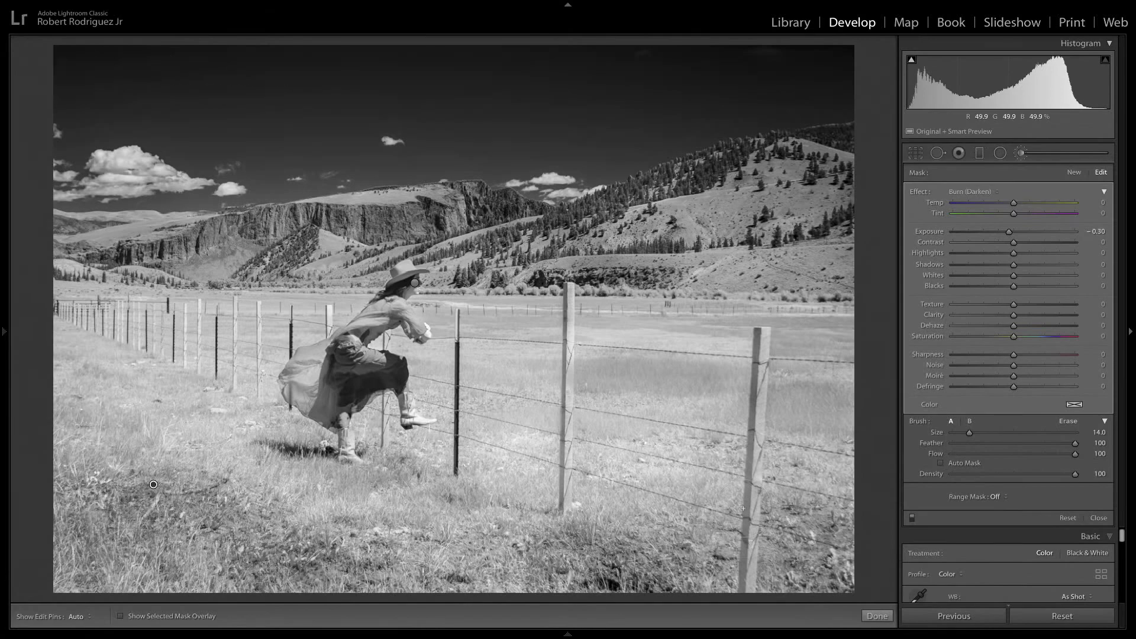
Compare the edited fence photo with its before version.
key("backslash")
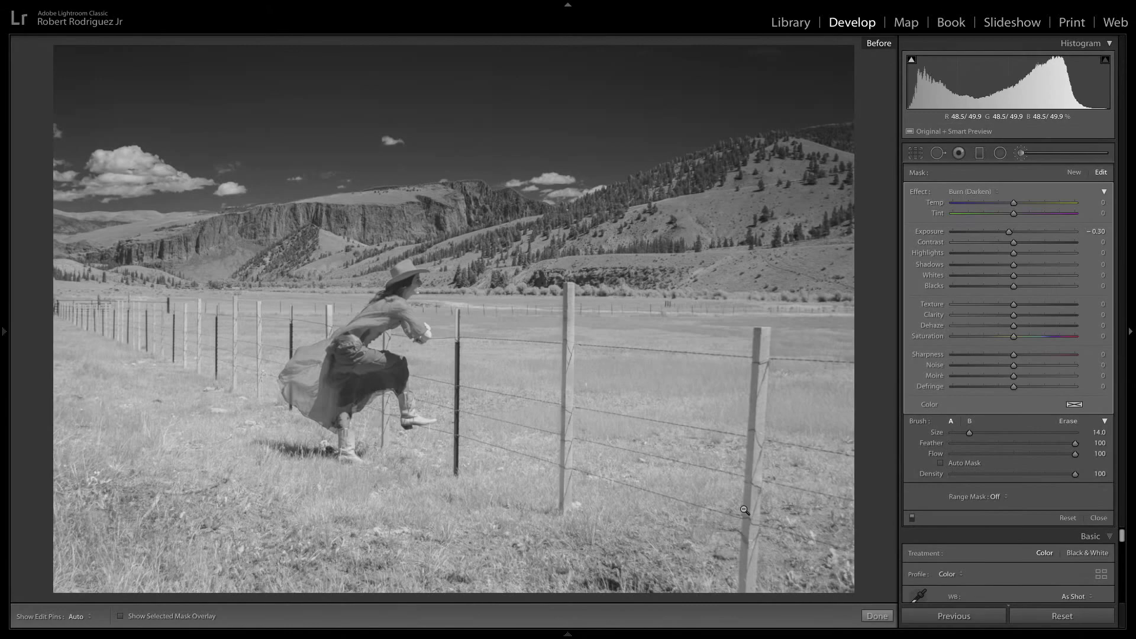
key("backslash")
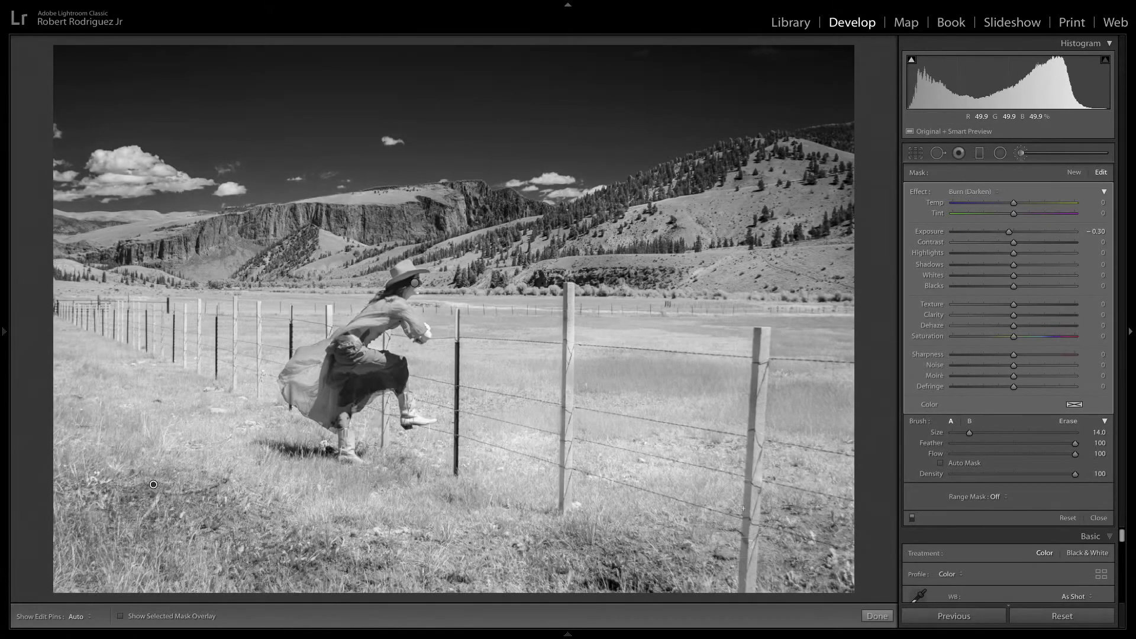
Close the adjustment brush, return to the photo grid, and open the photo of the purple hillside reflected in a lake.
key("k")
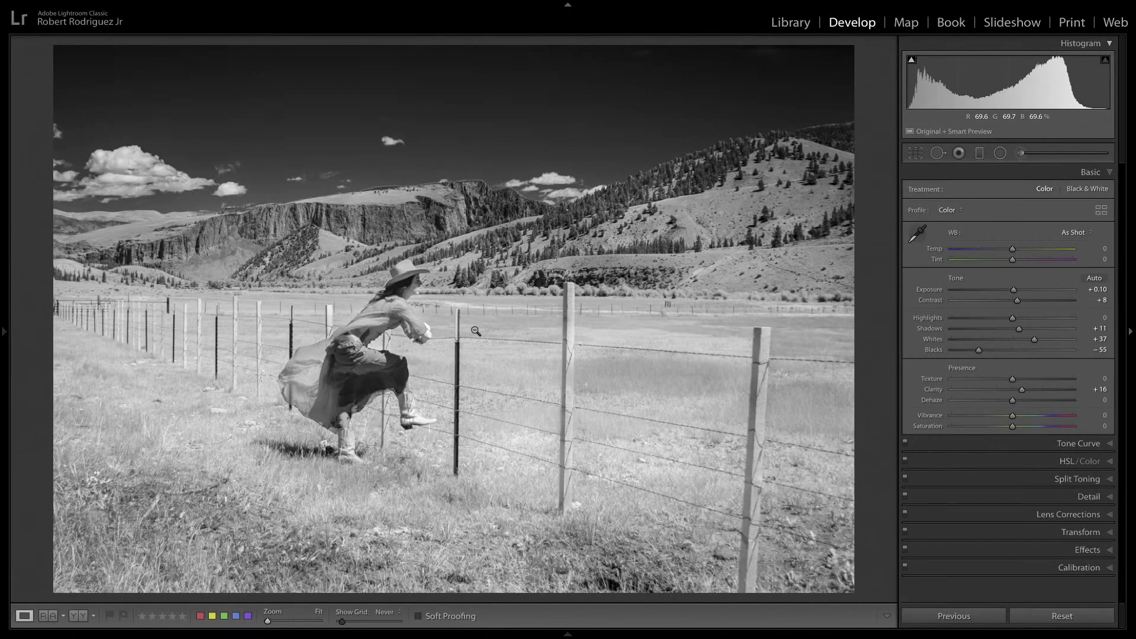
key("g")
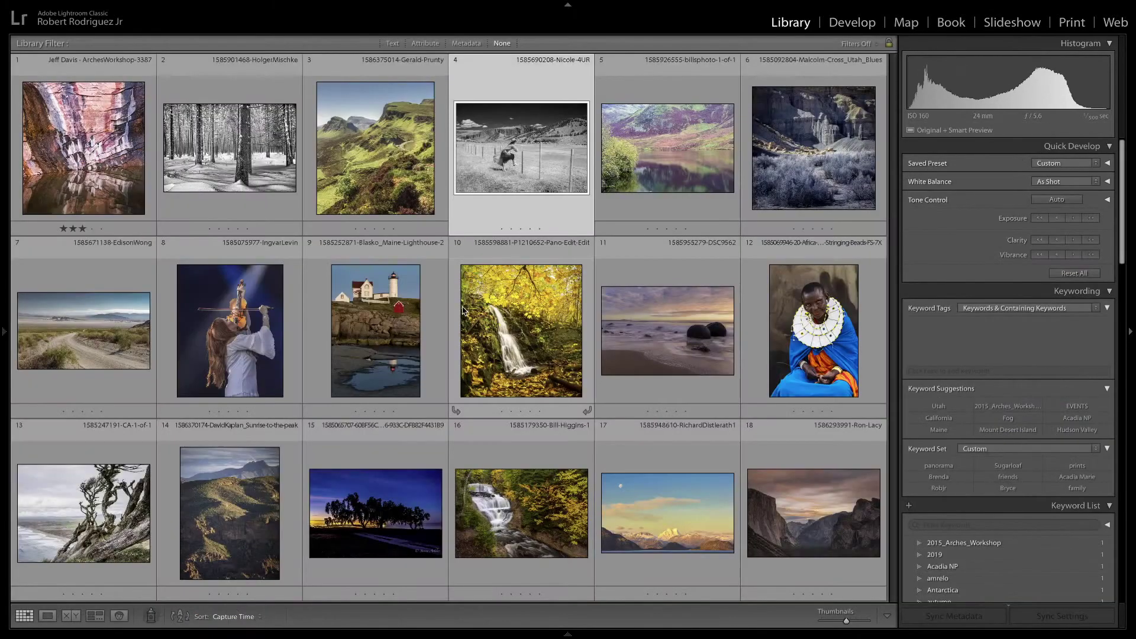
double_click(660, 158)
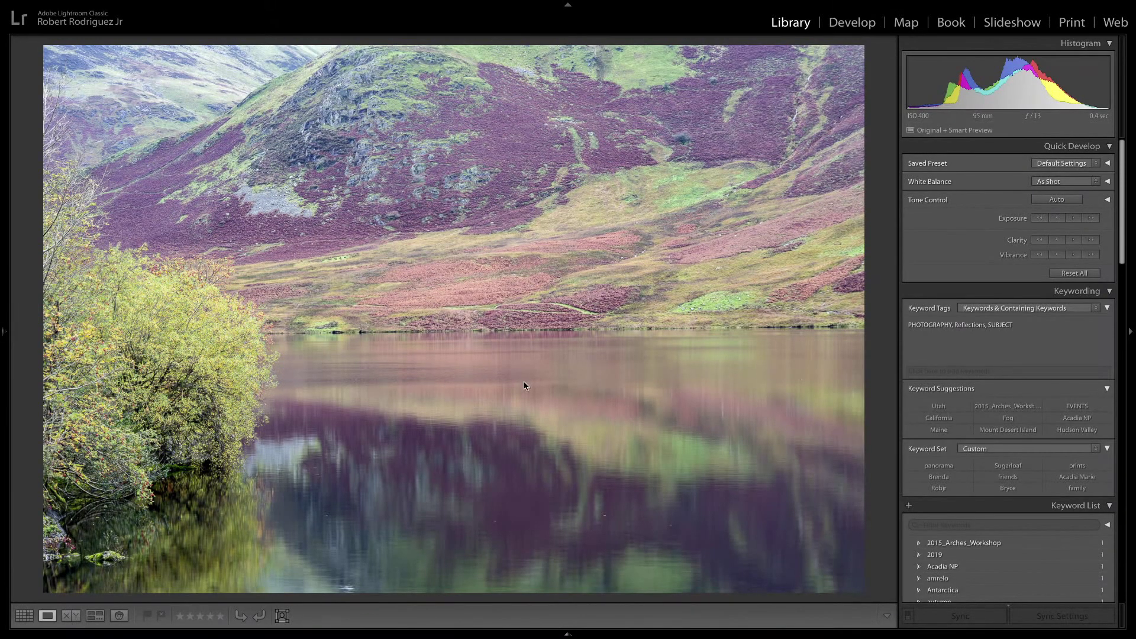
Try a narrow vertical crop of the lake photo around the yellow-green bush, and restore the full frame.
key("r")
left_click_drag(859, 316, 619, 306)
key("Return")
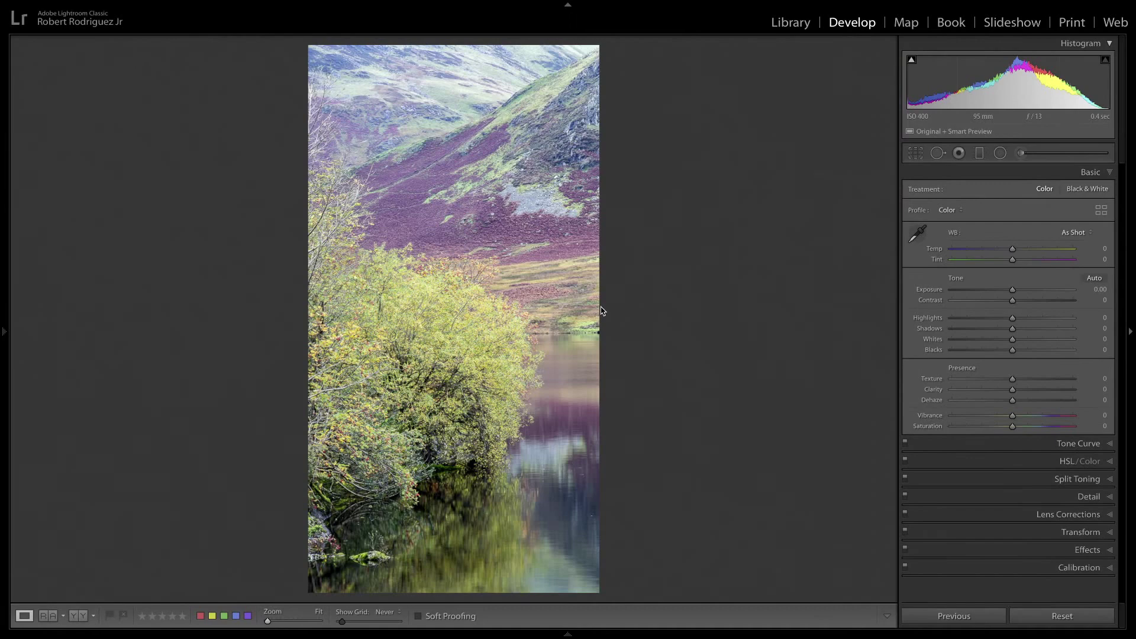
key("r")
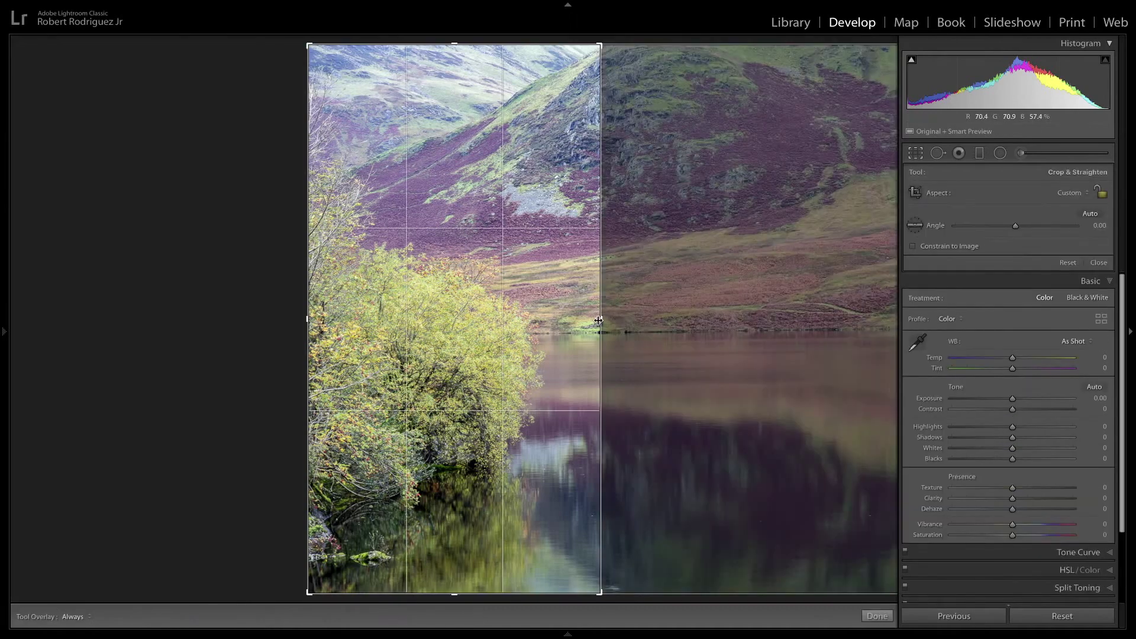
left_click_drag(601, 319, 876, 336)
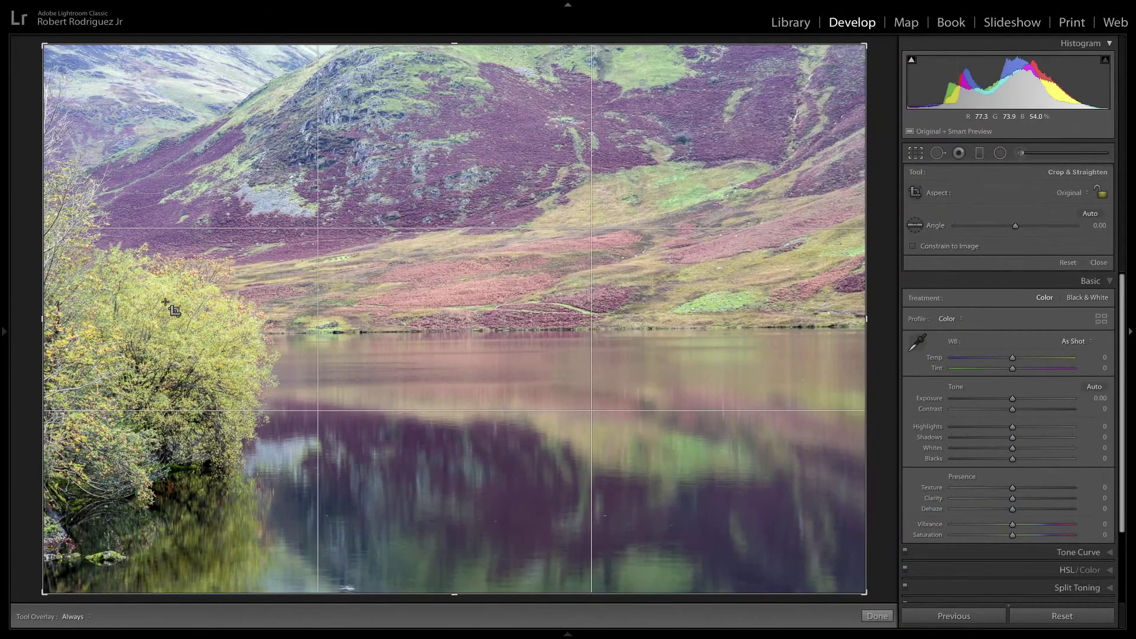
Crop the left side off the lake photo to remove the bush, keeping only the hillside and its reflection.
left_click_drag(43, 319, 190, 321)
key("Return")
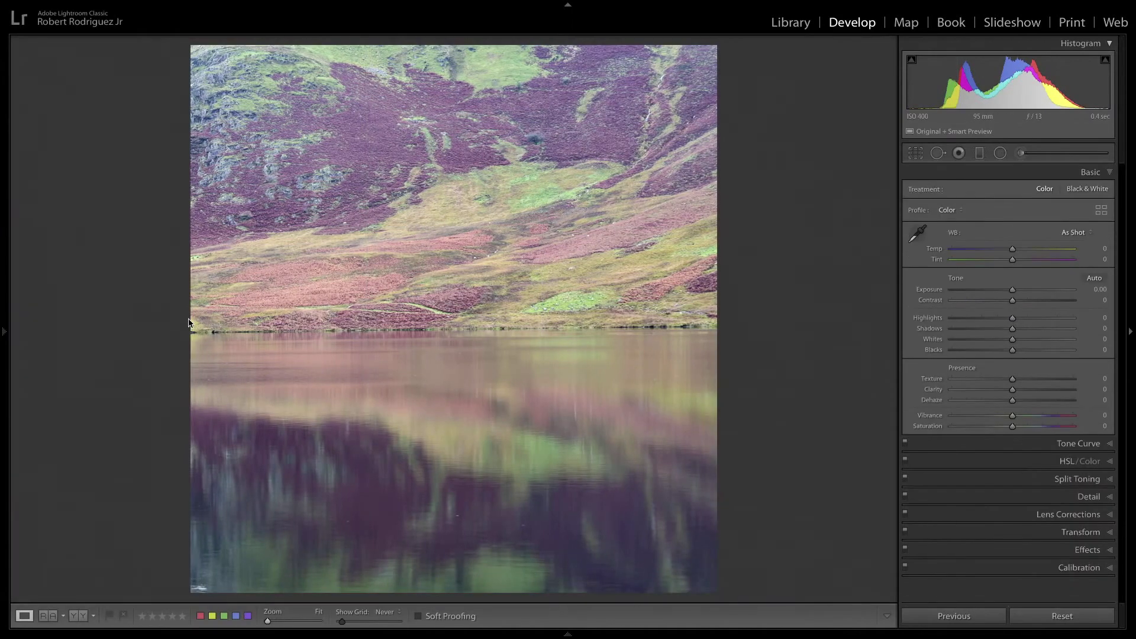
key("r")
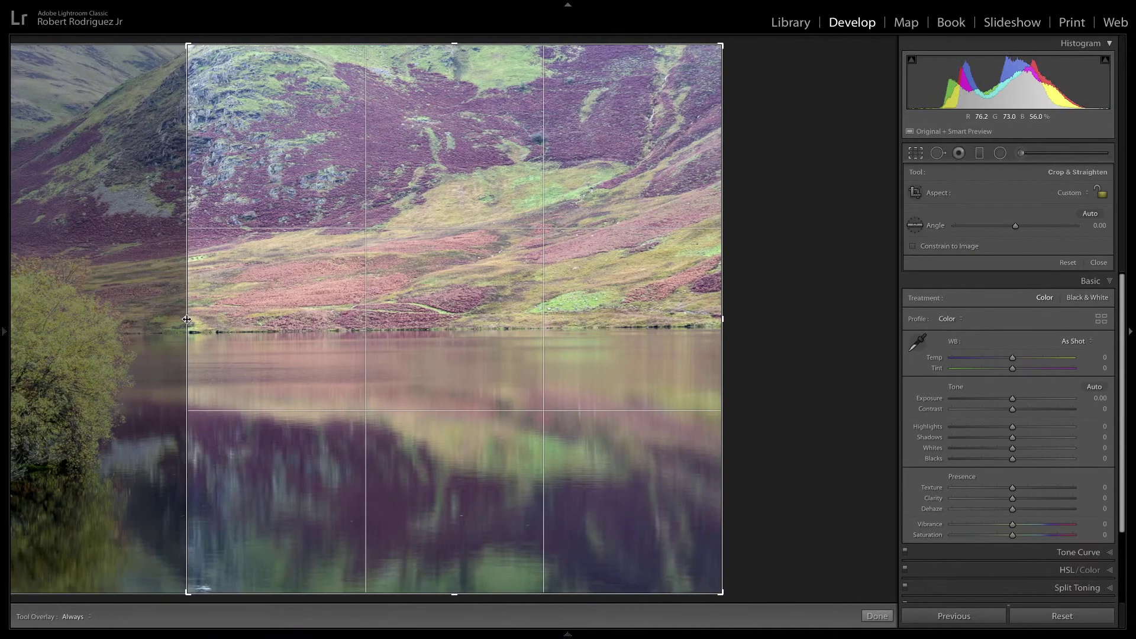
key("Return")
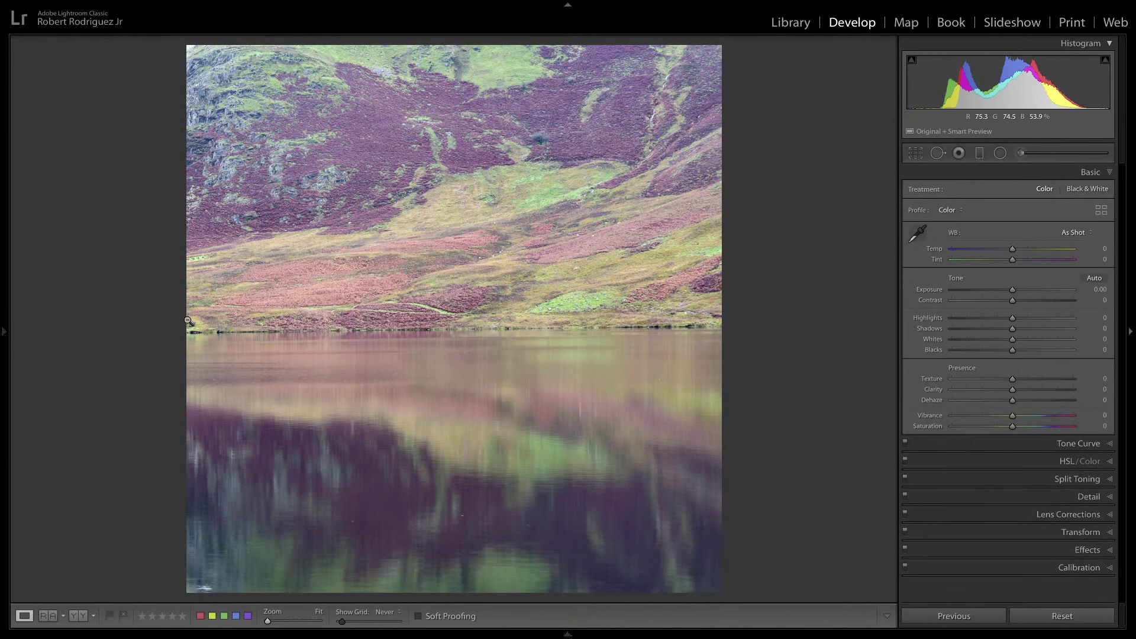
key("r")
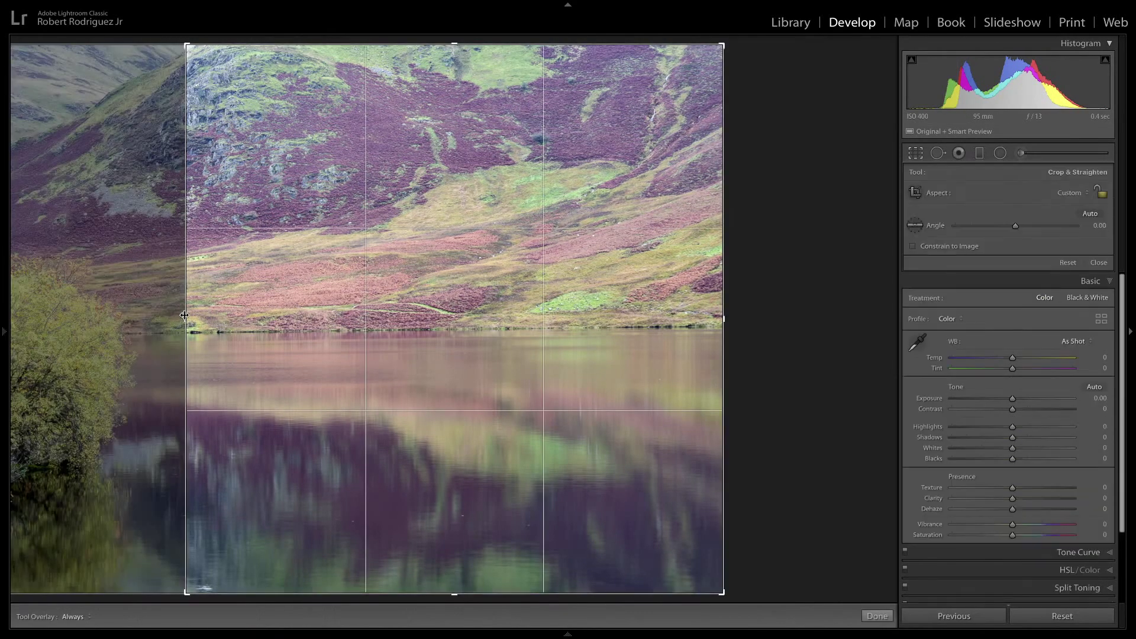
left_click_drag(188, 321, 197, 315)
key("Return")
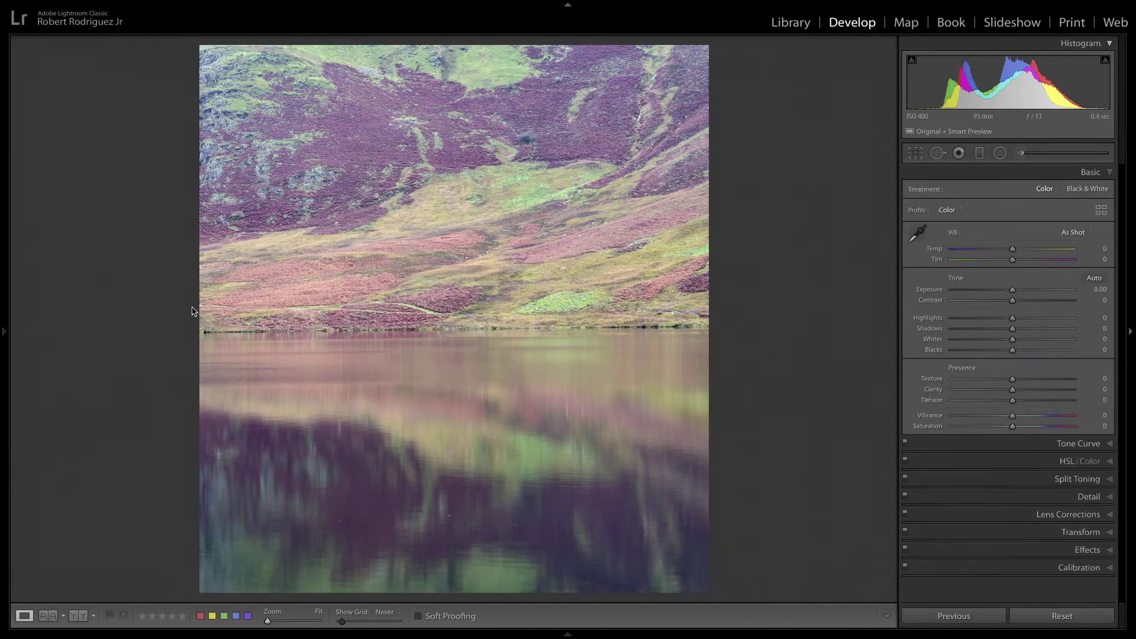
Set the lake photo's Whites to +25, Blacks to −63 and Vibrance to +22.
left_click_drag(1012, 339, 976, 358)
left_click_drag(1014, 416, 1025, 416)
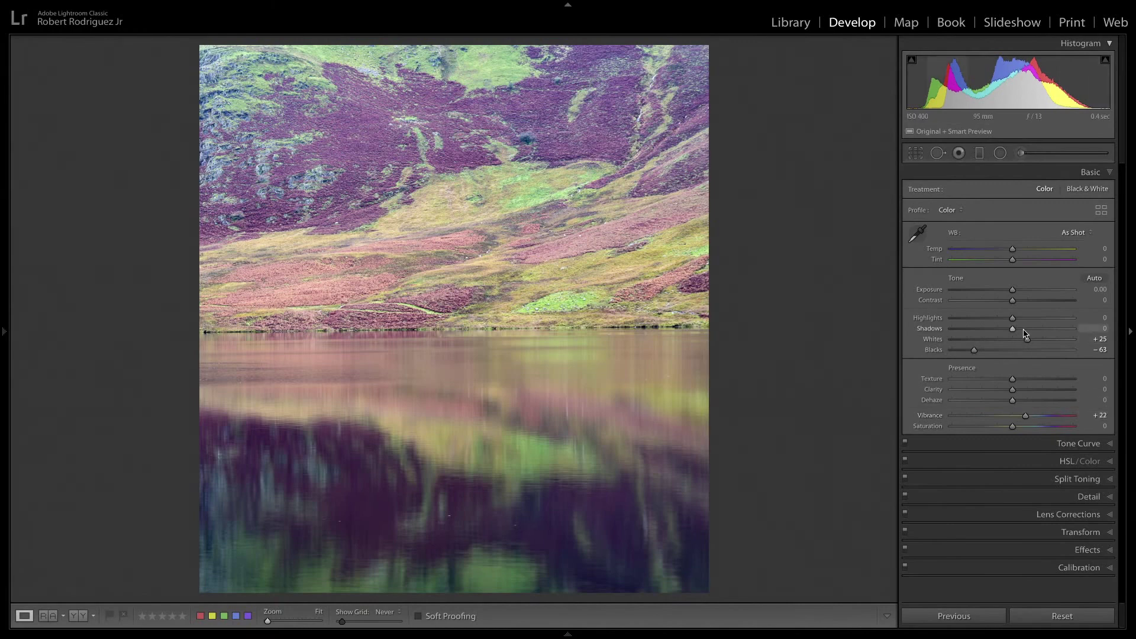
Set the lake photo's Contrast to +7, Vibrance to +12, Exposure to +0.15, Texture to +25 and Clarity to +2.
left_click_drag(1011, 304, 1015, 302)
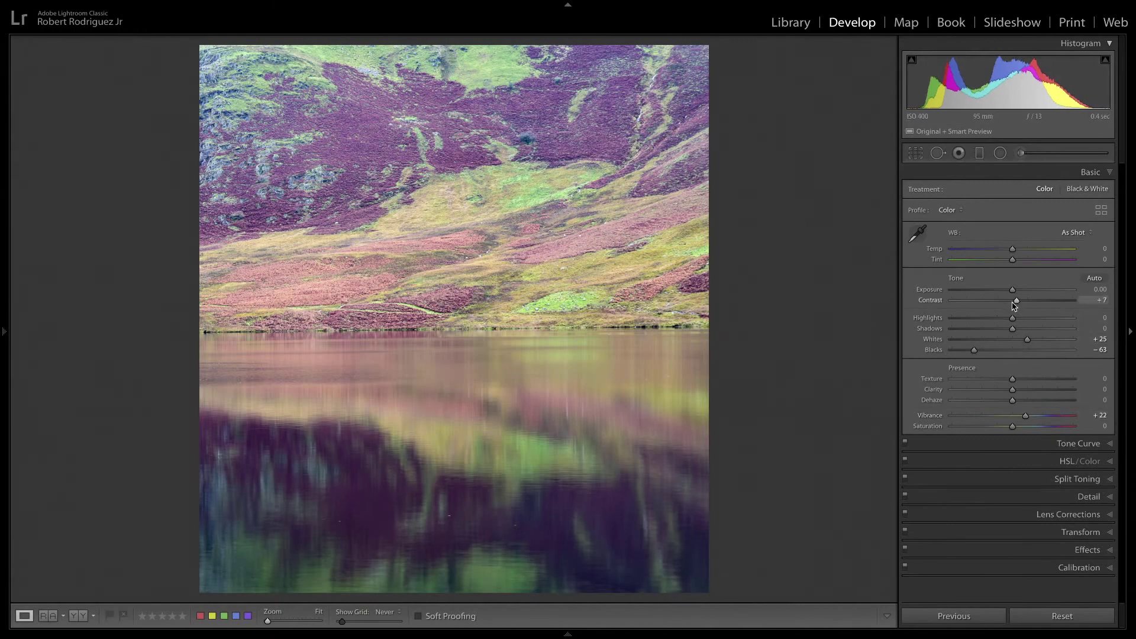
left_click_drag(1025, 417, 1019, 417)
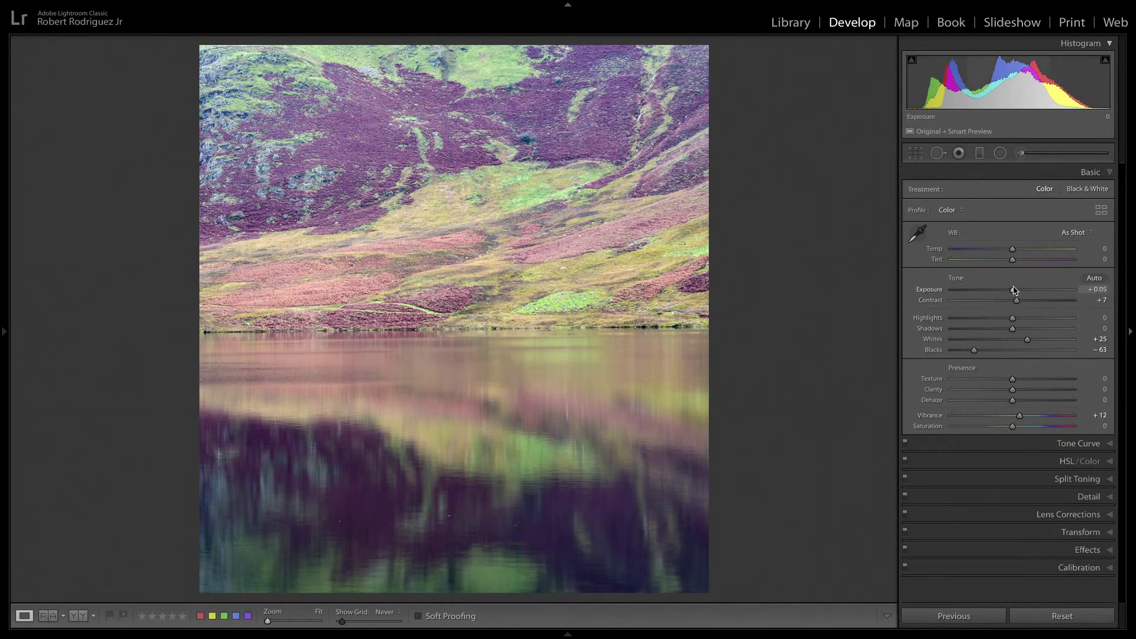
left_click_drag(1012, 290, 1015, 290)
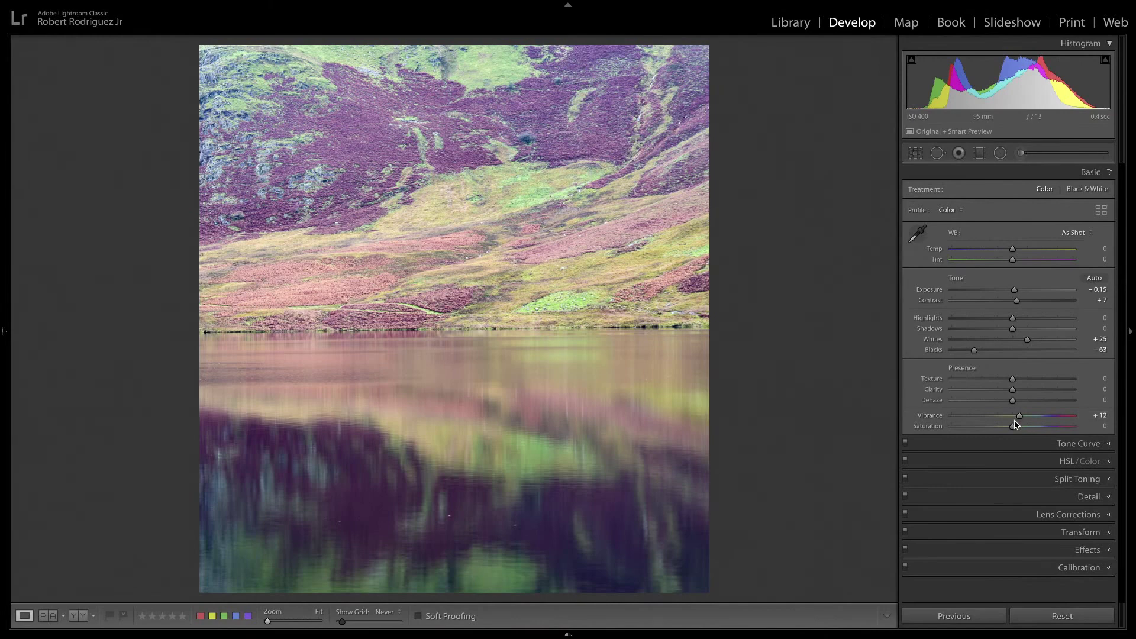
mouse_move(1013, 390)
left_mouse_down()
mouse_move(1033, 392)
mouse_move(1014, 392)
mouse_move(1026, 384)
left_mouse_up()
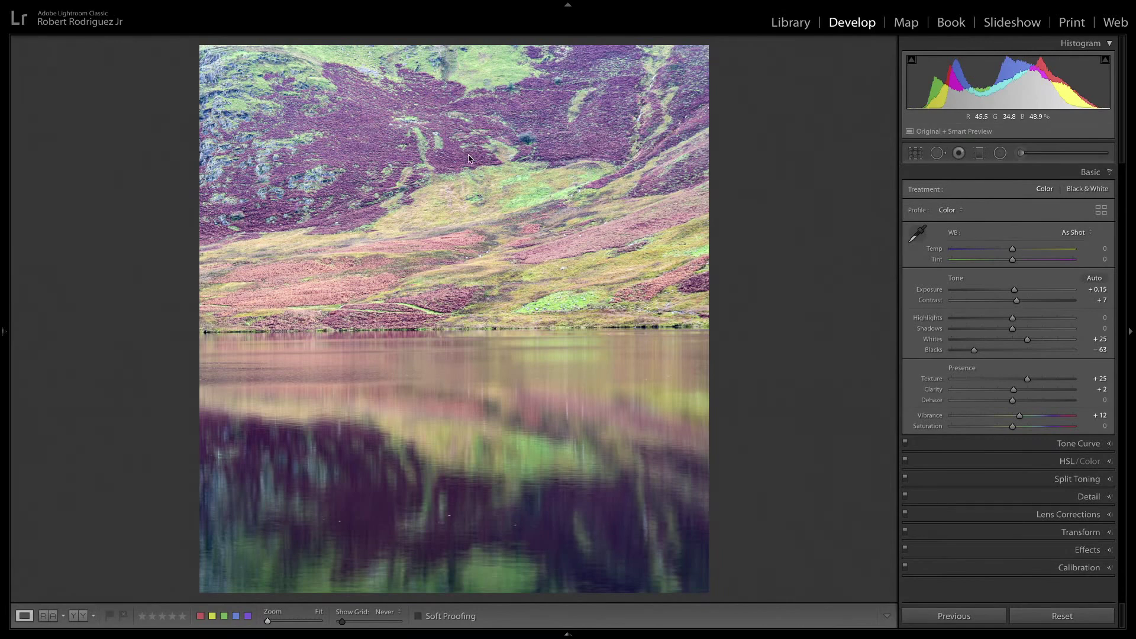
Return to the photo grid, open the blue-toned Utah canyon photo, and cycle its info overlay until it is hidden.
key("g")
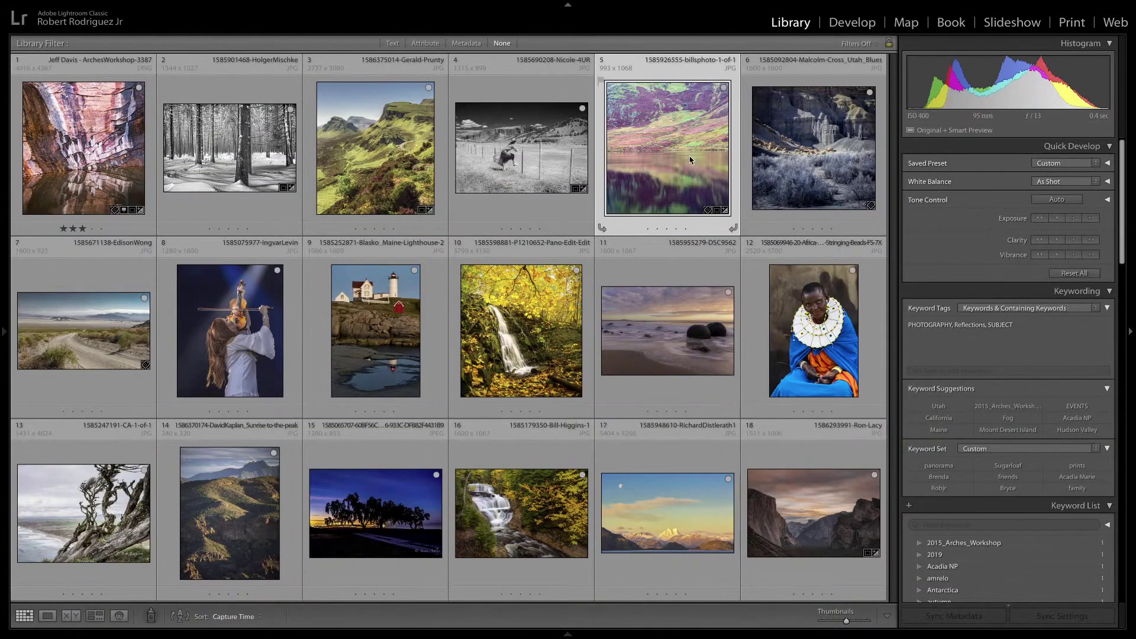
left_click(849, 160)
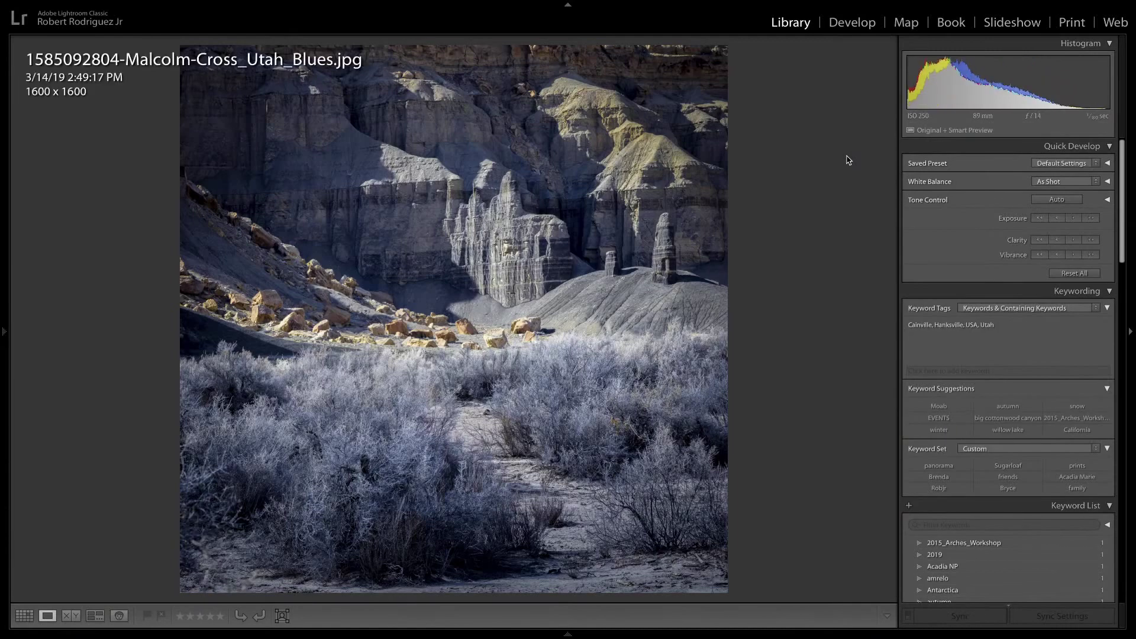
key("i")
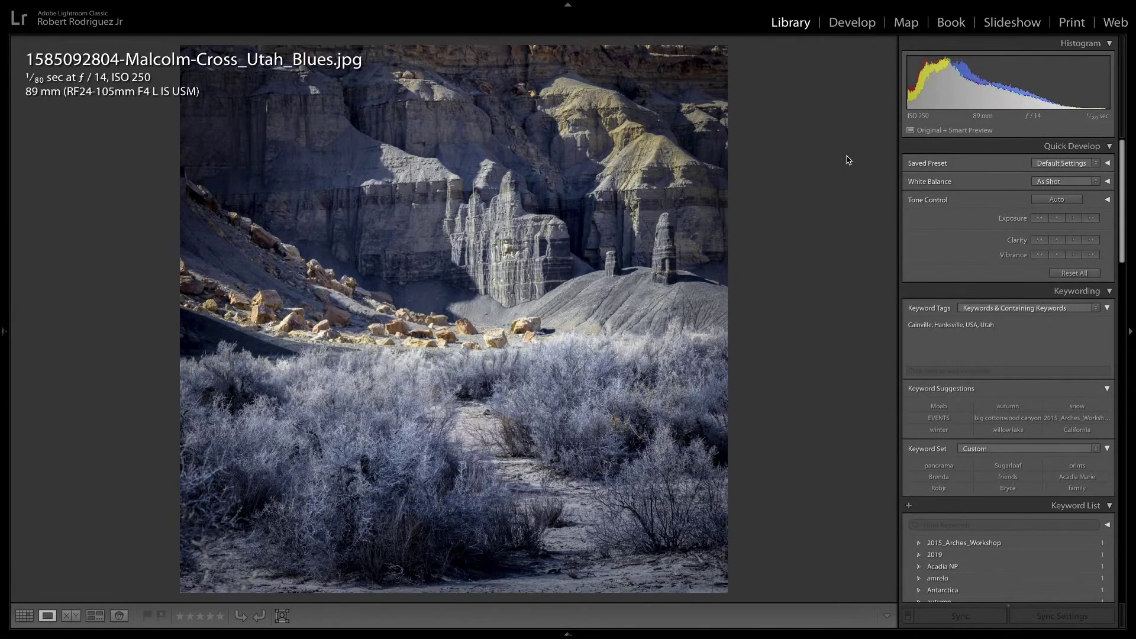
key("i")
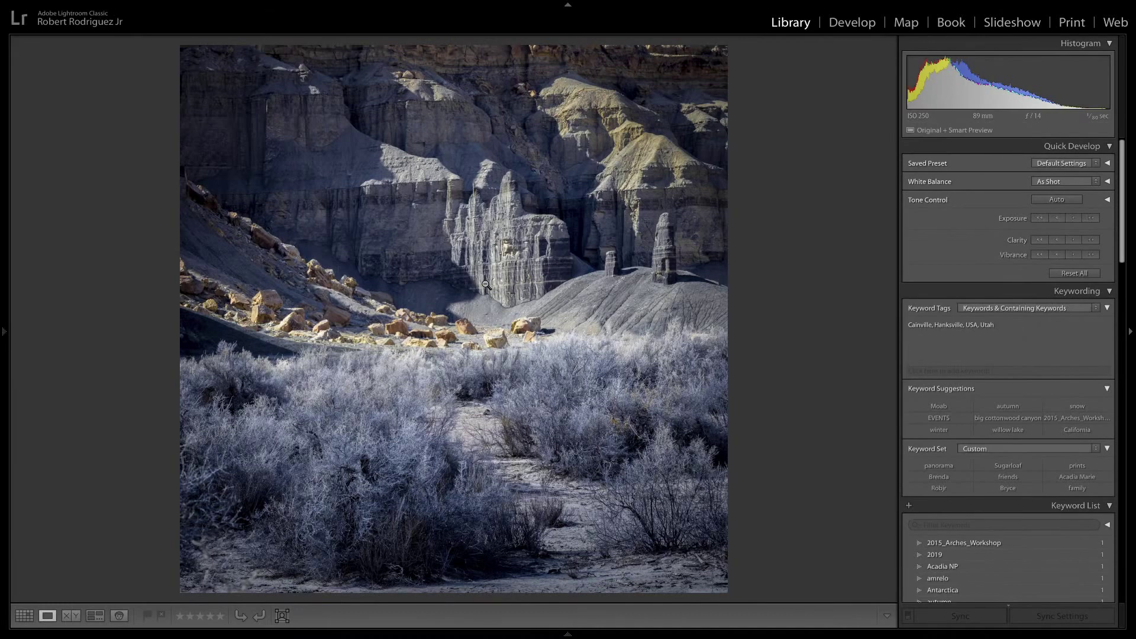
Crop a narrow strip off the left side and a sliver off the top of the canyon photo.
key("r")
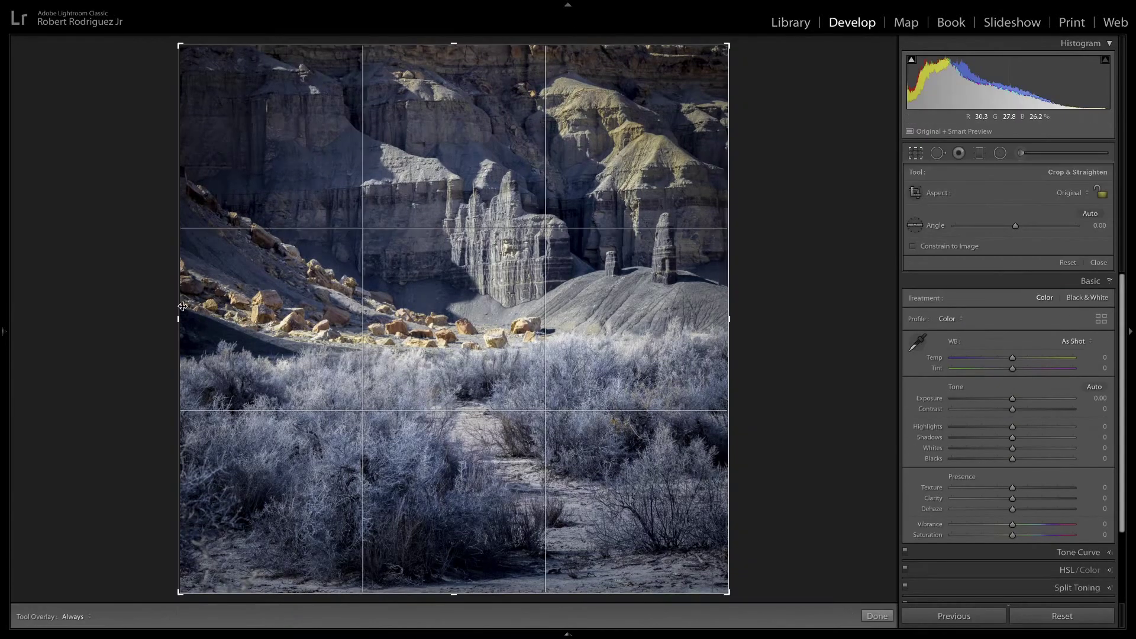
left_click_drag(176, 318, 200, 319)
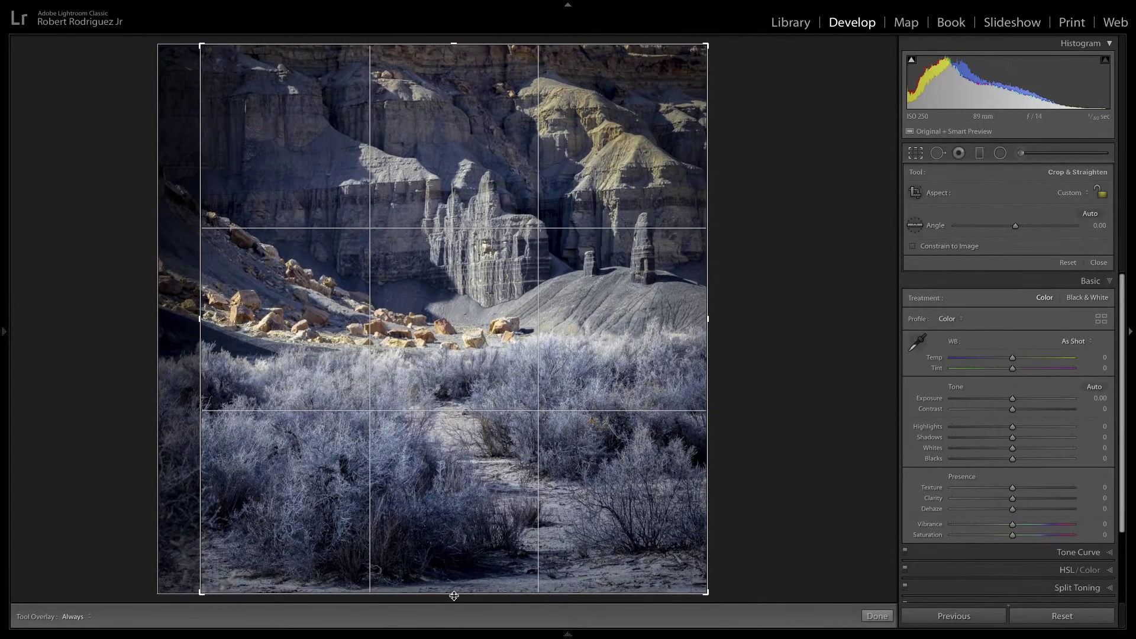
left_click_drag(489, 44, 487, 52)
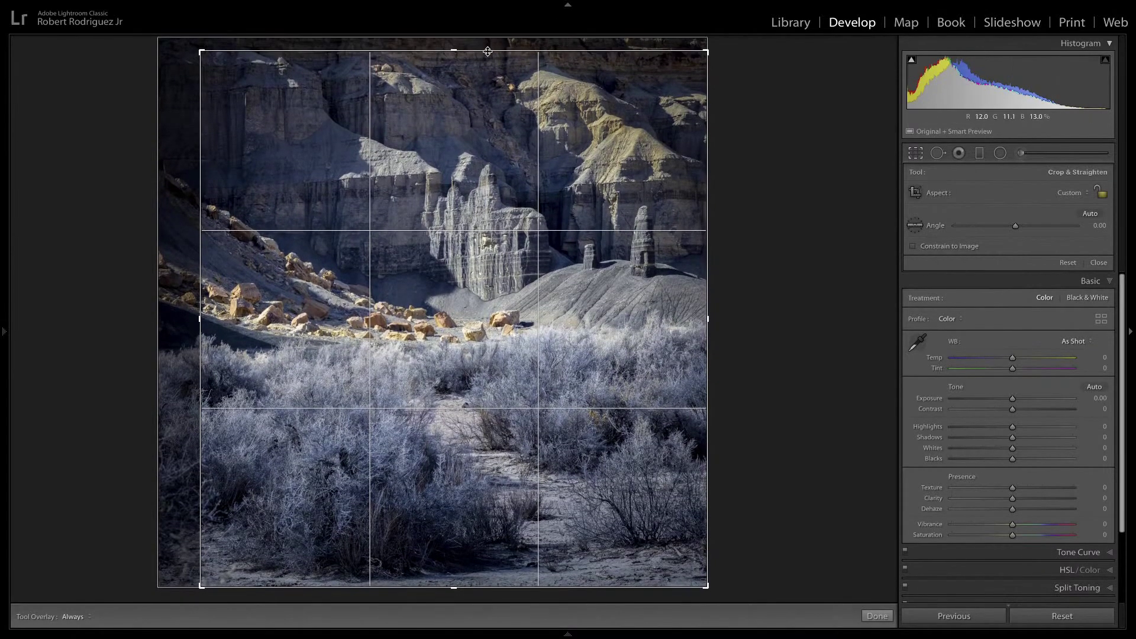
key("Return")
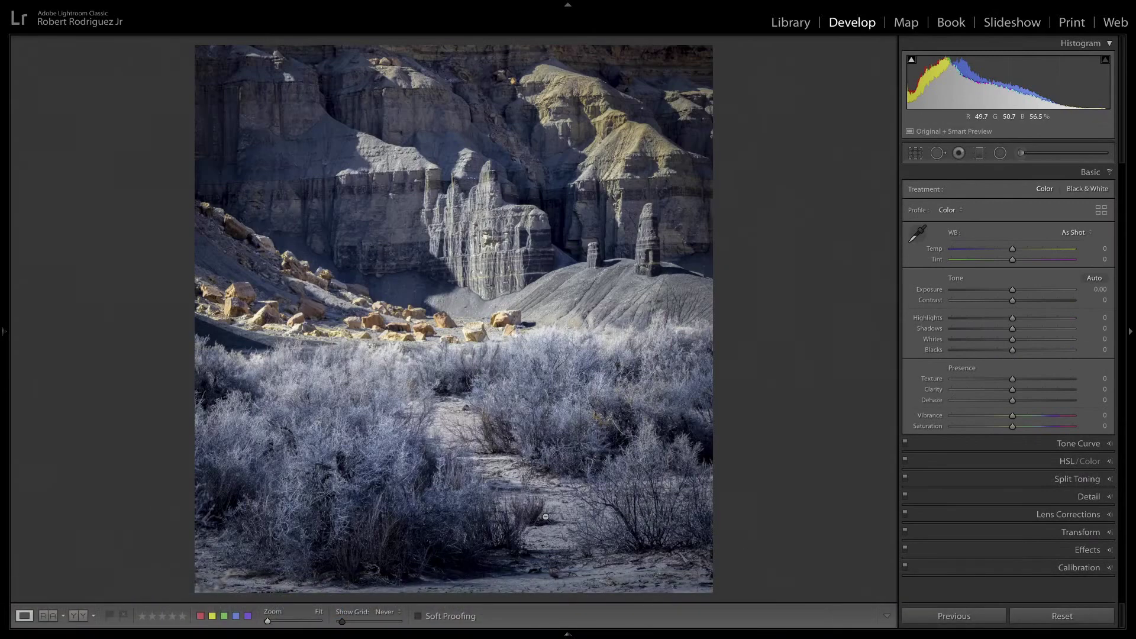
Mark the winding line from the foreground path to the cliffs and the rocks with temporary annotation strokes, and erase them.
mouse_move(572, 571)
left_mouse_down()
mouse_move(598, 534)
mouse_move(578, 488)
mouse_move(430, 408)
mouse_move(399, 385)
mouse_move(380, 345)
mouse_move(446, 297)
mouse_move(616, 268)
mouse_move(652, 233)
mouse_move(629, 160)
mouse_move(498, 71)
mouse_move(402, 43)
mouse_move(337, 59)
mouse_move(300, 85)
mouse_move(302, 152)
left_mouse_up()
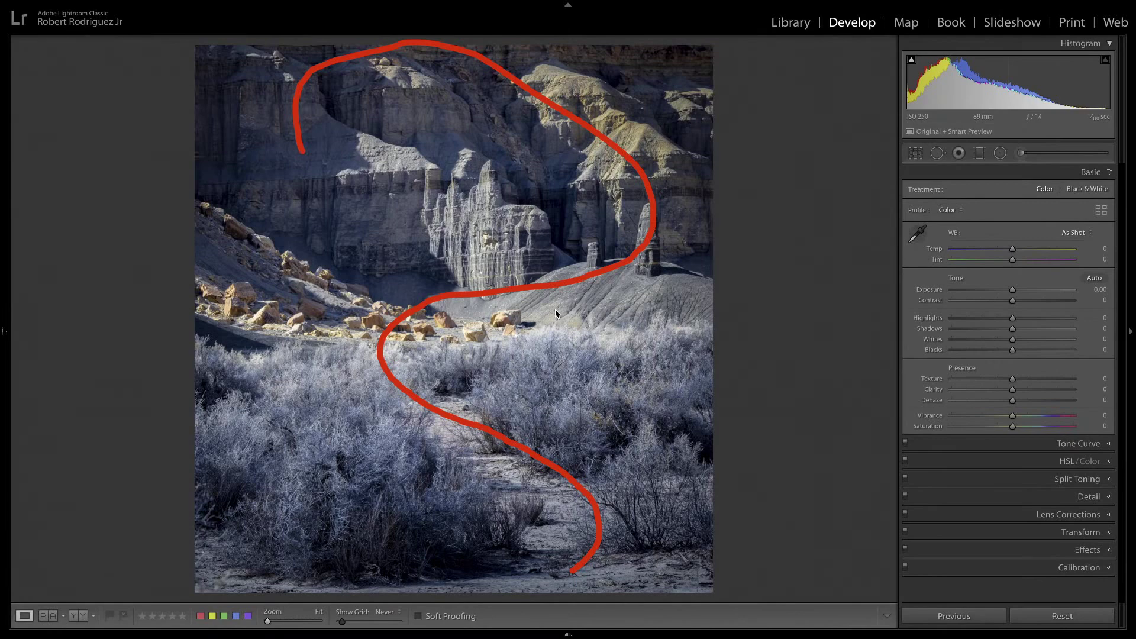
key("e")
left_click_drag(467, 313, 524, 333)
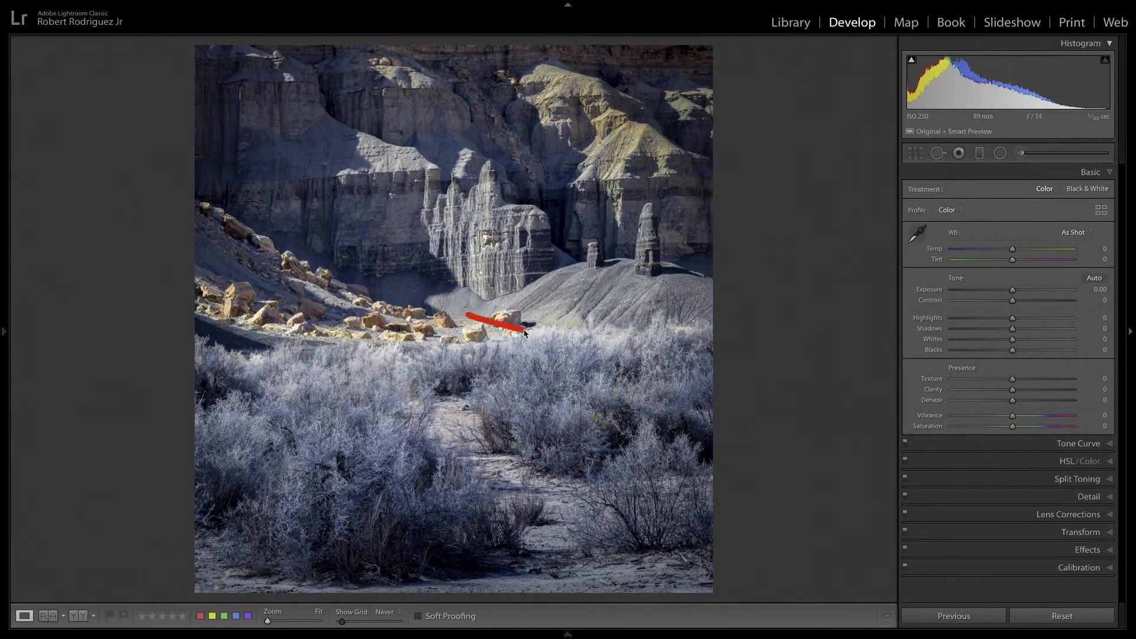
key("Escape")
Set the canyon photo's Temp to +7 and darken the foreground shrubs with a size 14 Burn (Darken) brush at Exposure −0.30.
left_click_drag(1014, 251, 1018, 252)
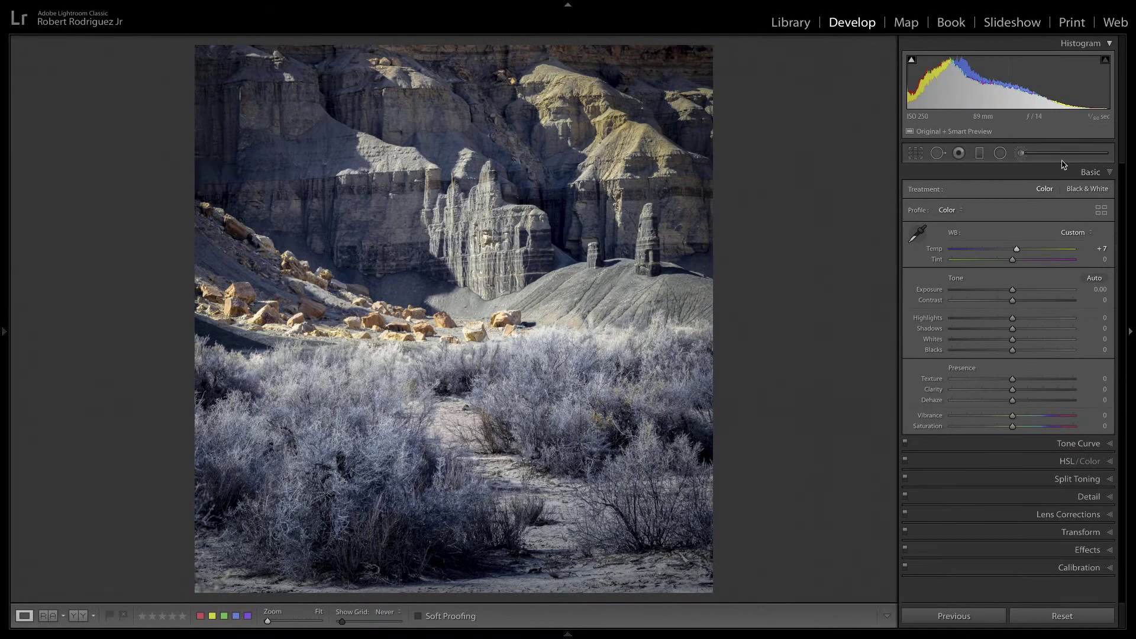
left_click(1022, 153)
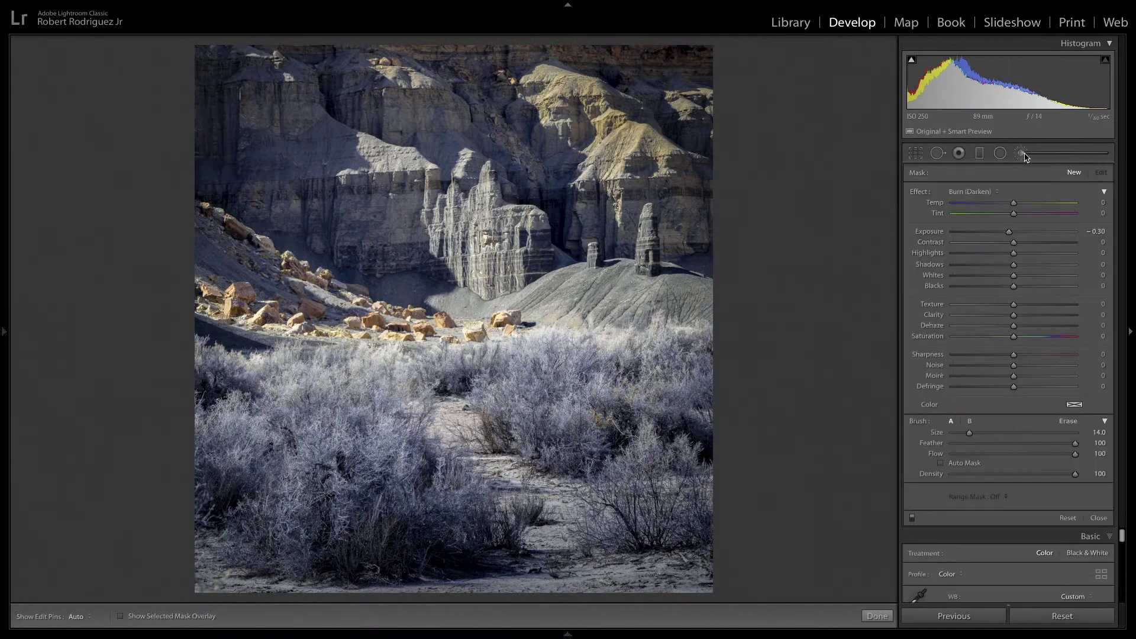
left_click(1001, 192)
left_click(1000, 189)
key("h")
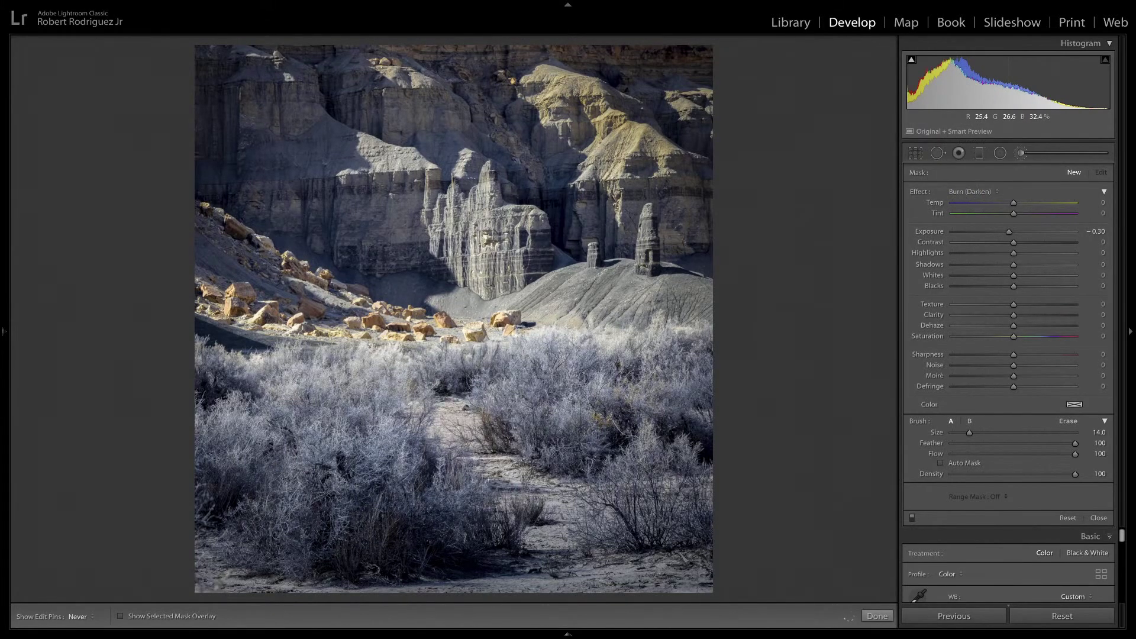
key("h")
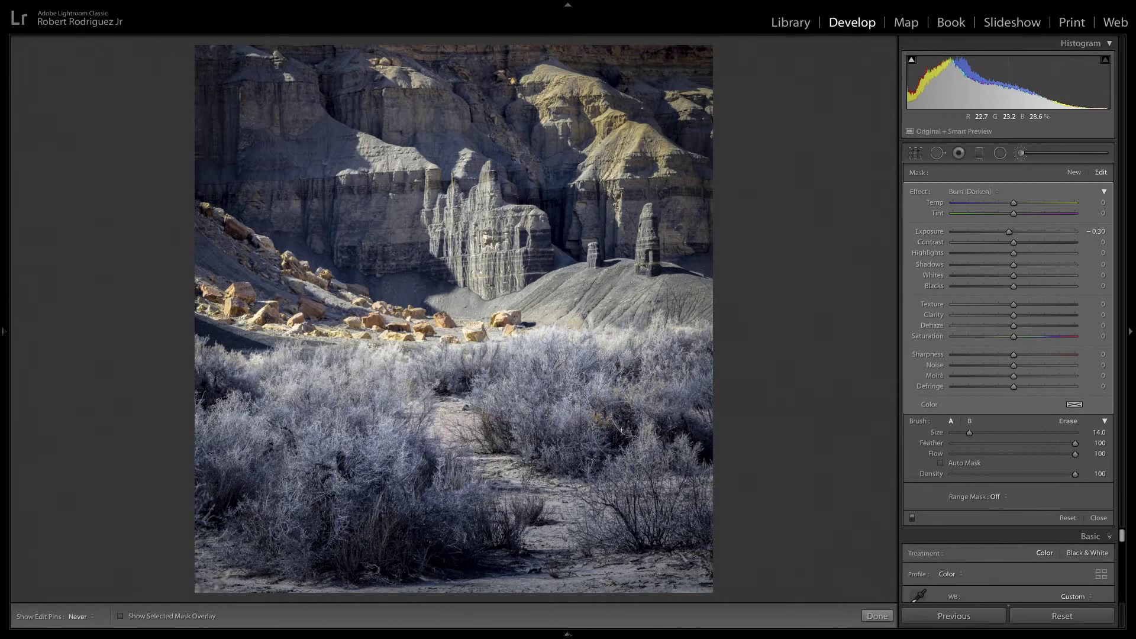
key("h")
key("h")
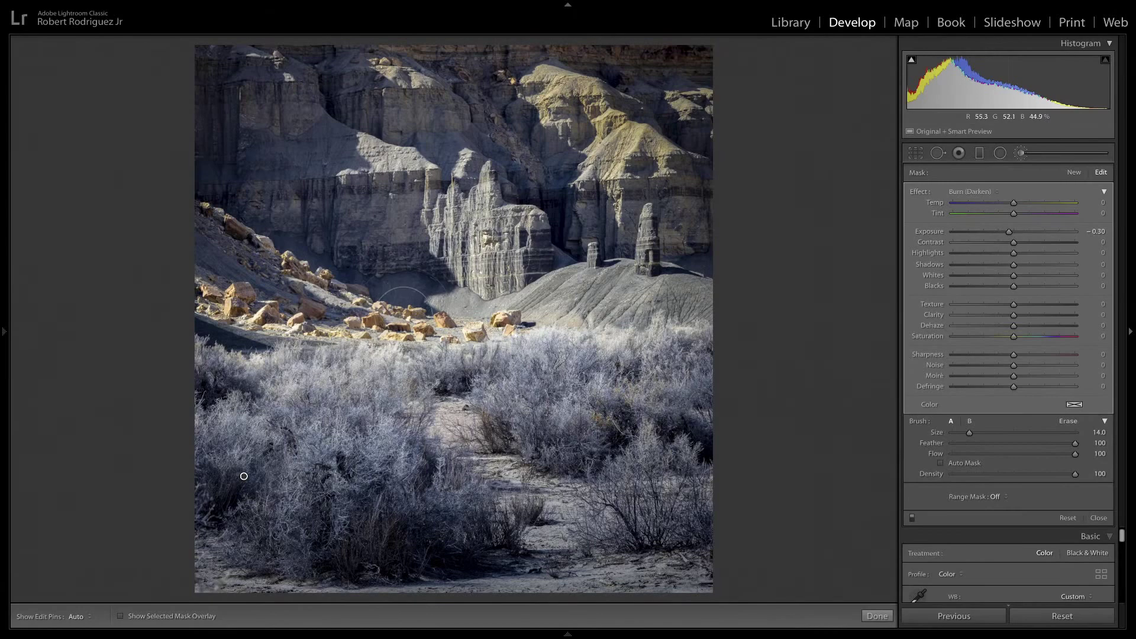
Extend the burn mask over the shaded cliff beside the central rock spires, using brush sizes 9 and 12.
key("bracketleft")
key("bracketleft")
key("bracketleft")
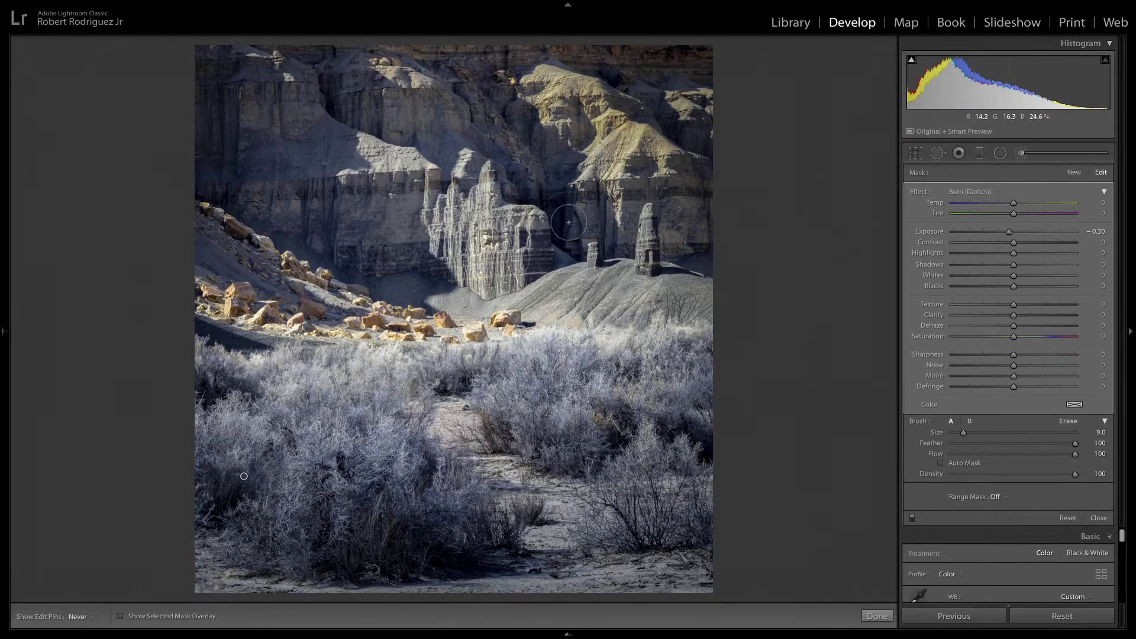
key("h")
key("bracketright")
key("bracketright")
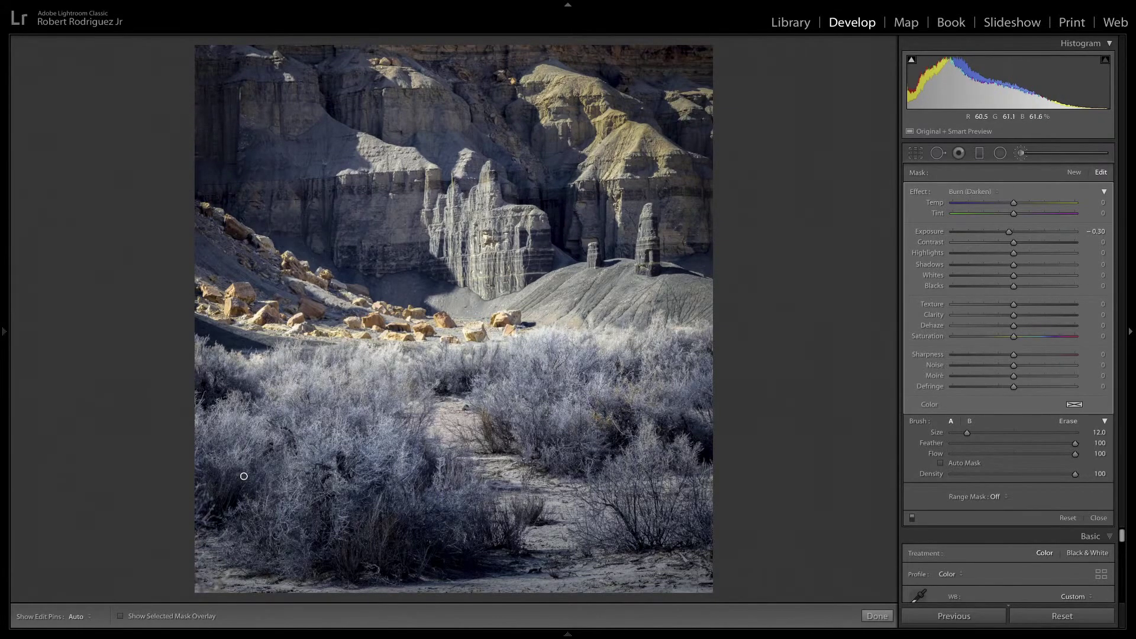
key("h")
key("h")
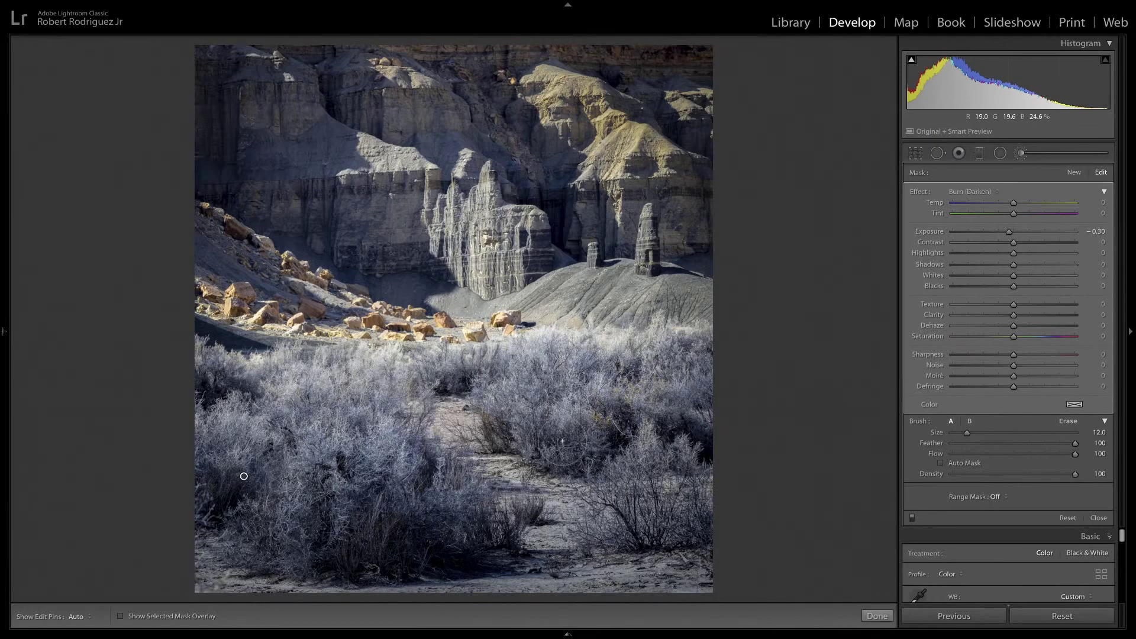
Burn in the rocky slope on the photo's left edge at brush size 6, and set the brush size to 9.
scroll(204, 299, "down", 3)
key("h")
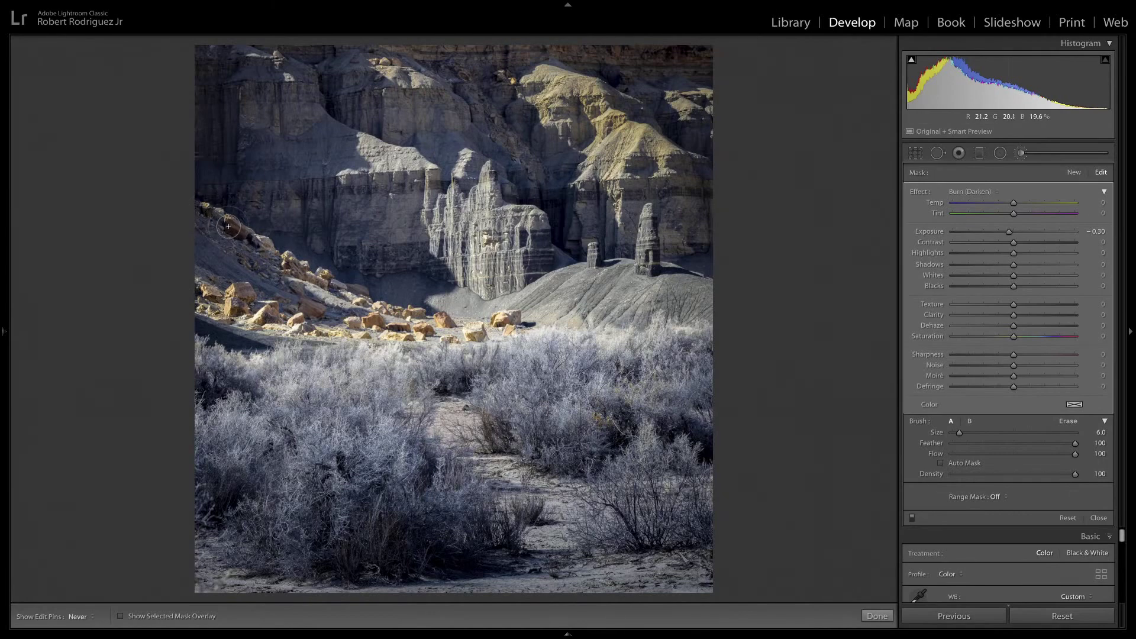
key("h")
key("h")
key("h")
key("bracketright")
key("bracketright")
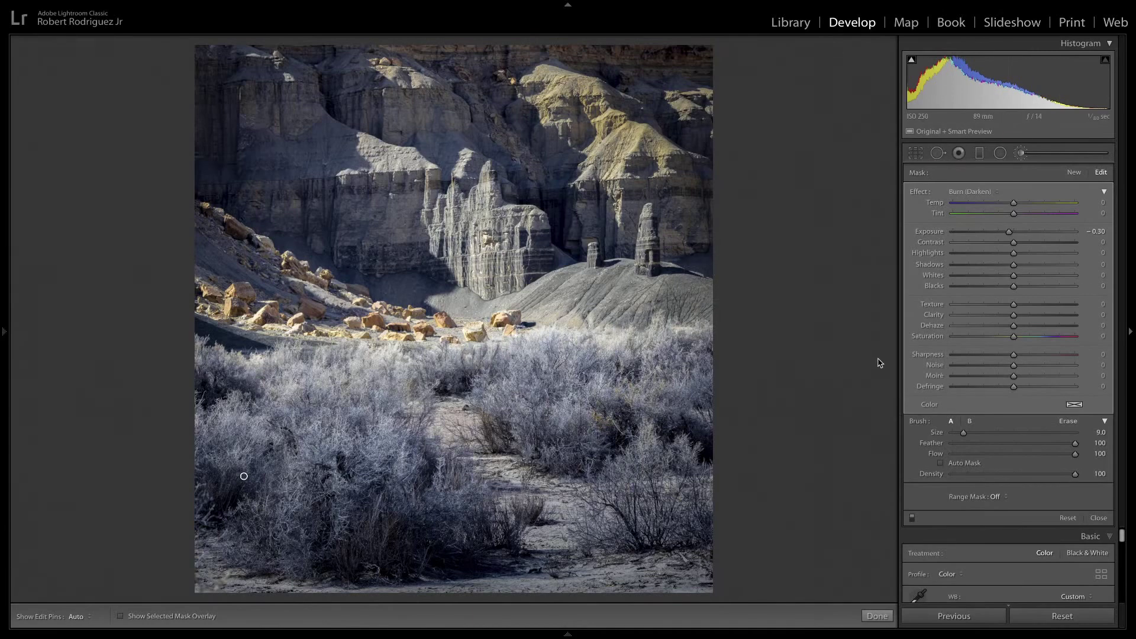
Compare the canyon photo with its Before version and return to the edited view.
key("backslash")
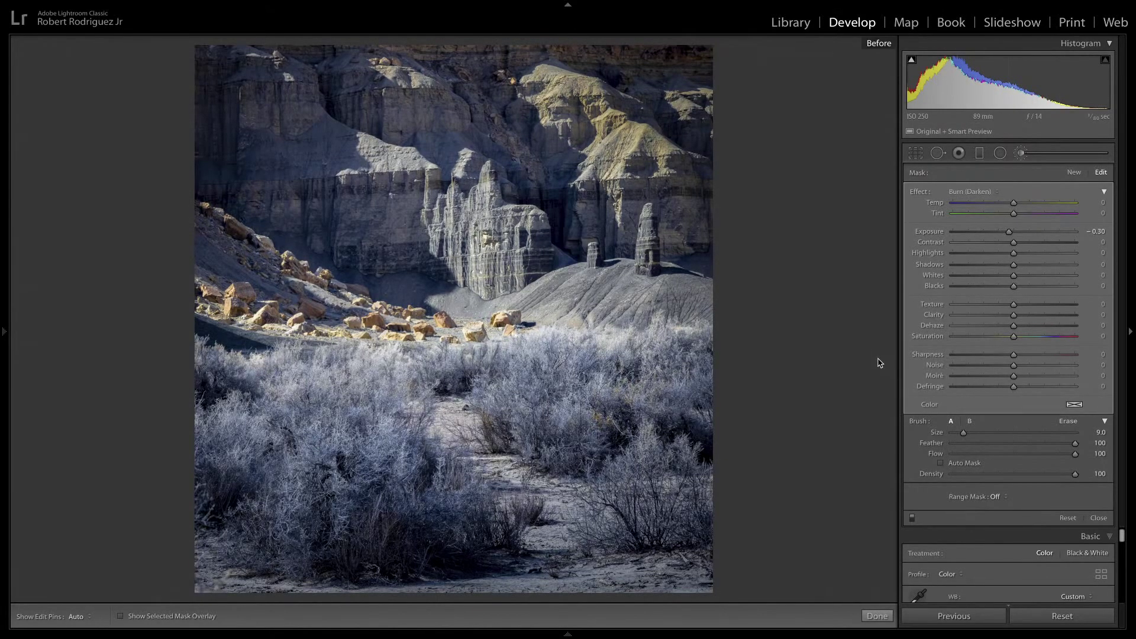
key("backslash")
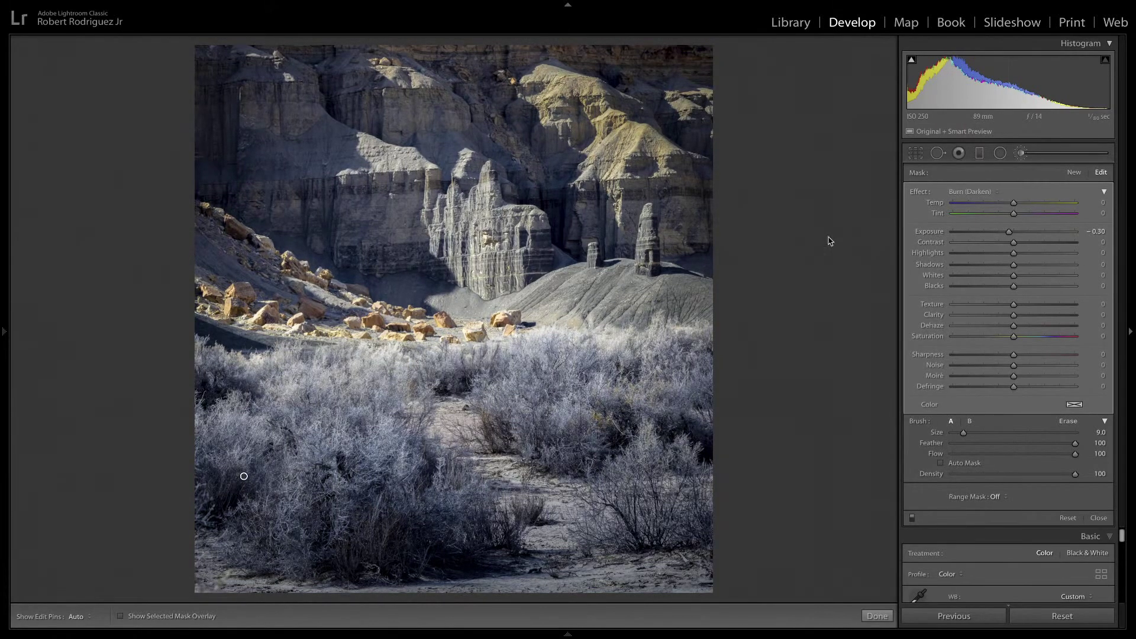
key("h")
key("h")
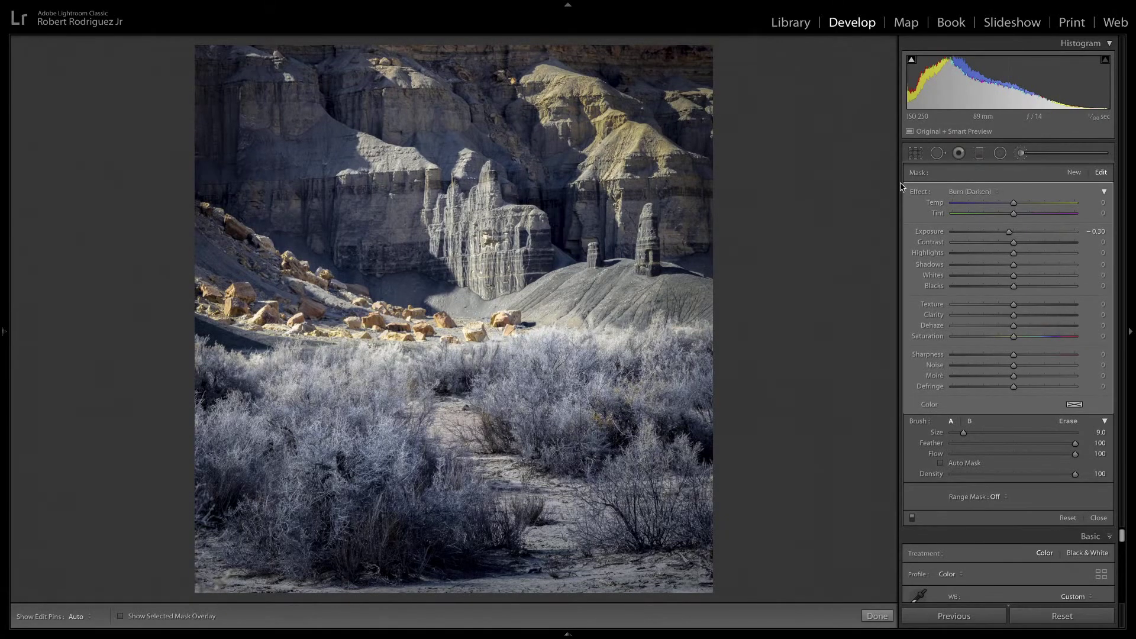
Return to the photo grid, open the desert dirt road photo, and hide its info overlay.
key("g")
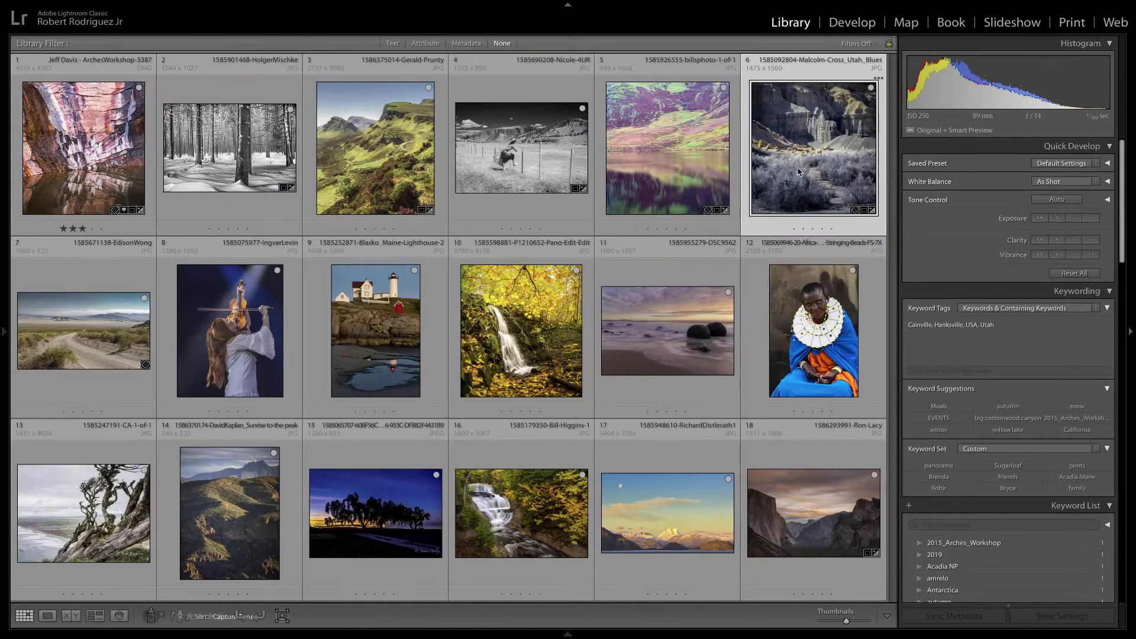
left_click(71, 338)
key("e")
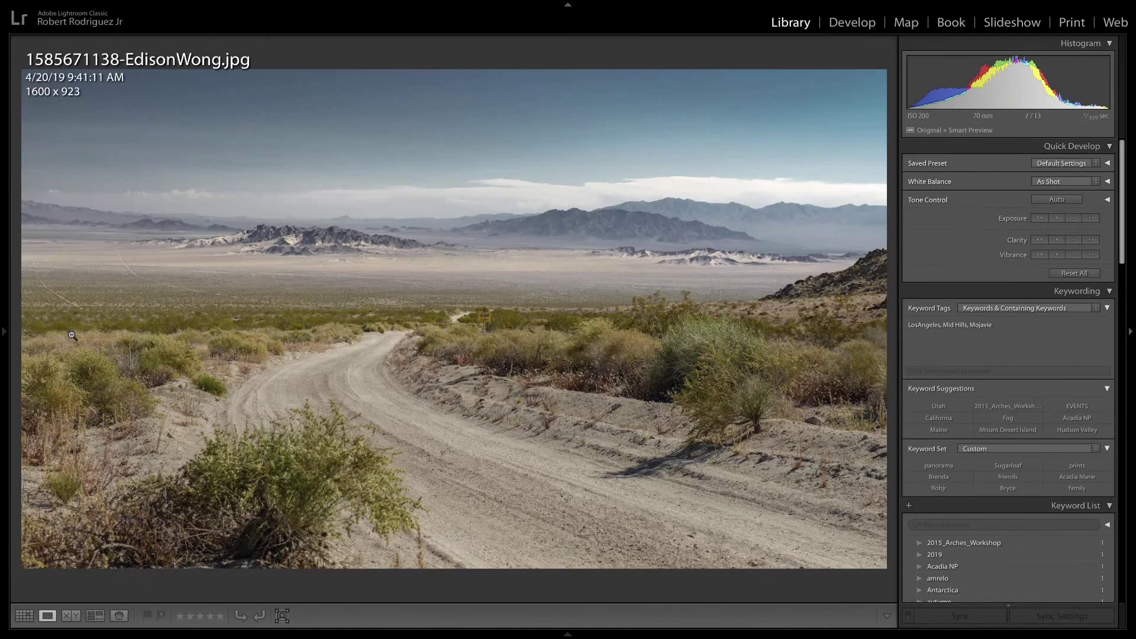
key("i")
key("i")
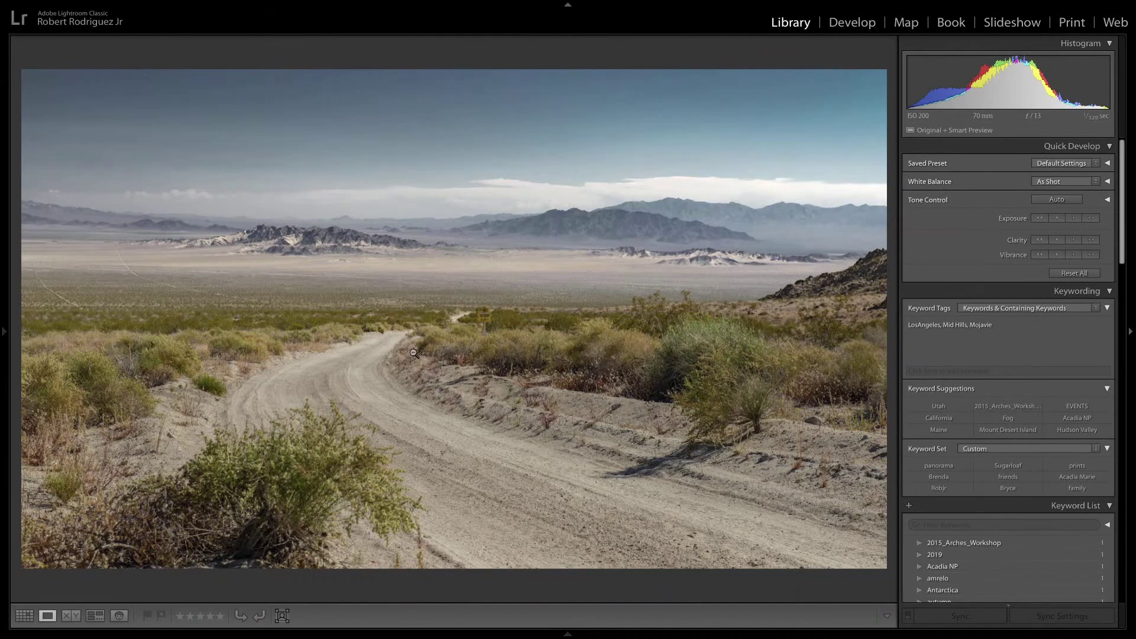
Crop the left edge and the upper strip of sky off the desert road photo.
key("r")
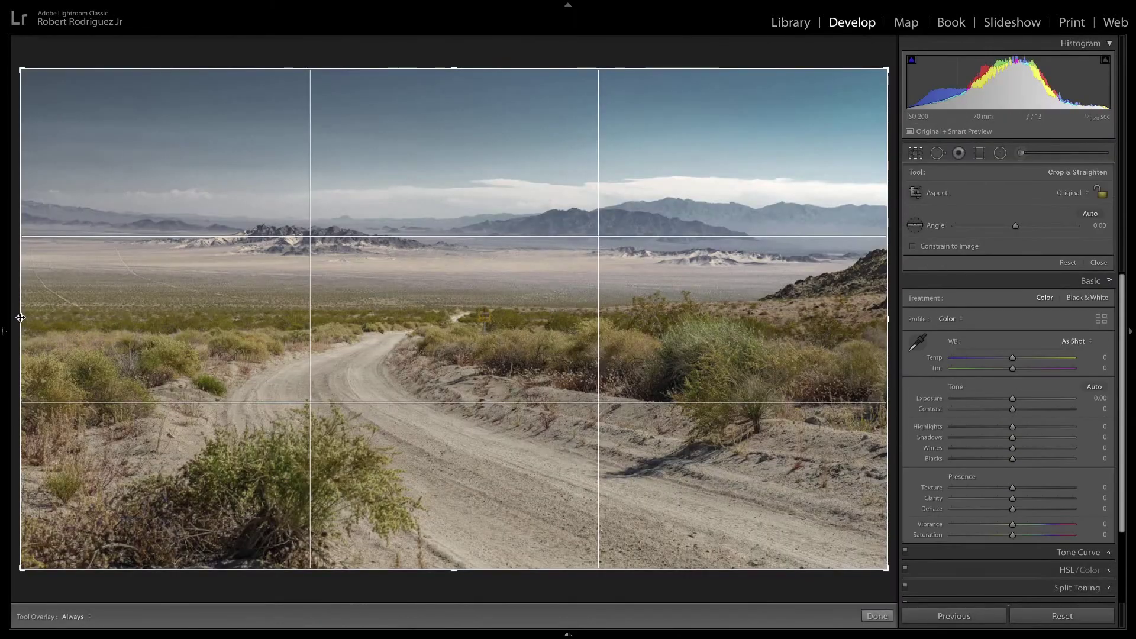
left_click_drag(21, 319, 47, 320)
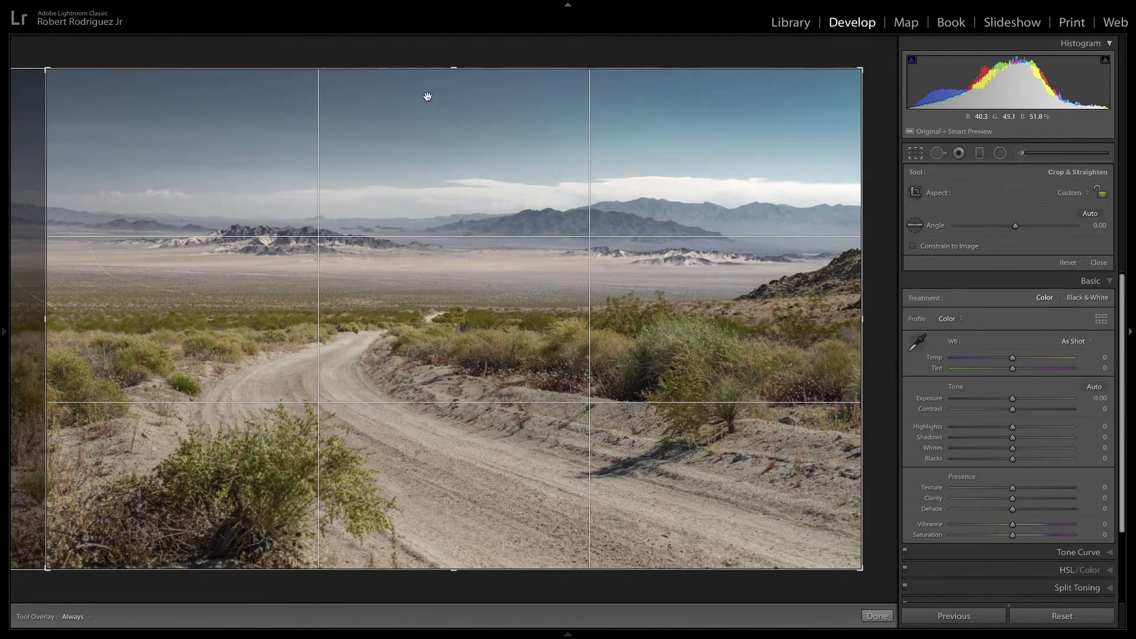
left_click_drag(453, 67, 454, 86)
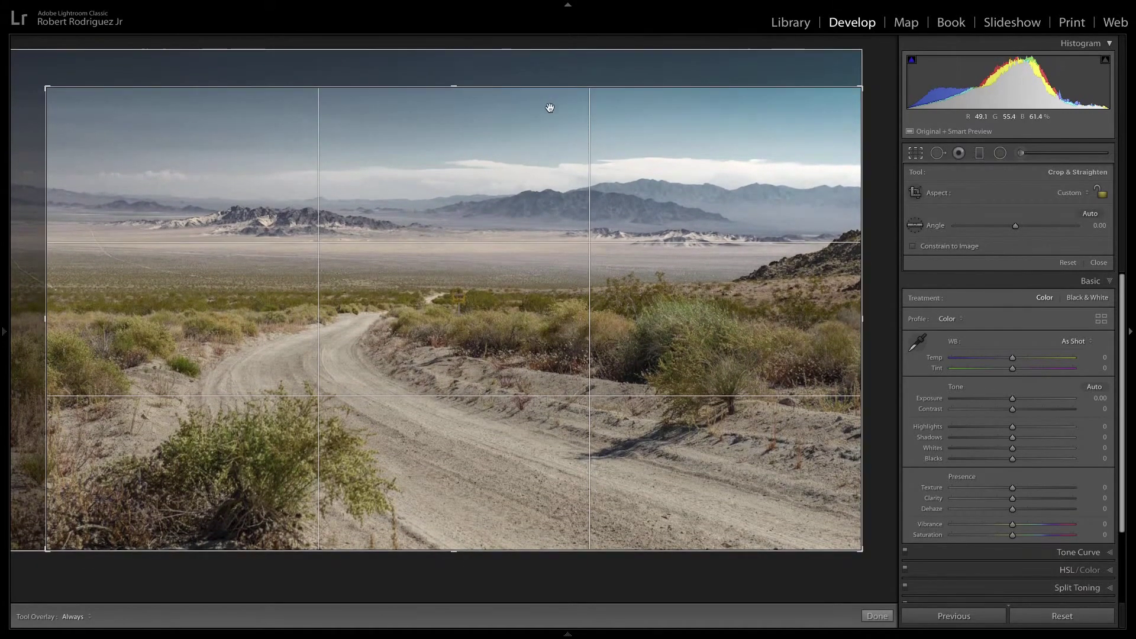
key("r")
key("r")
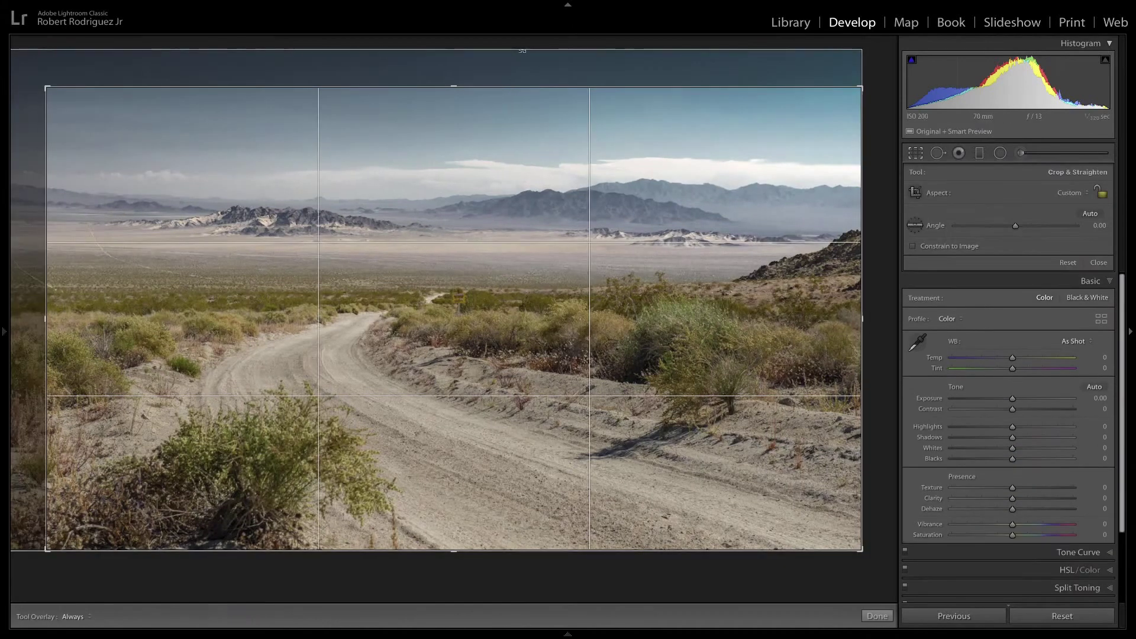
key("r")
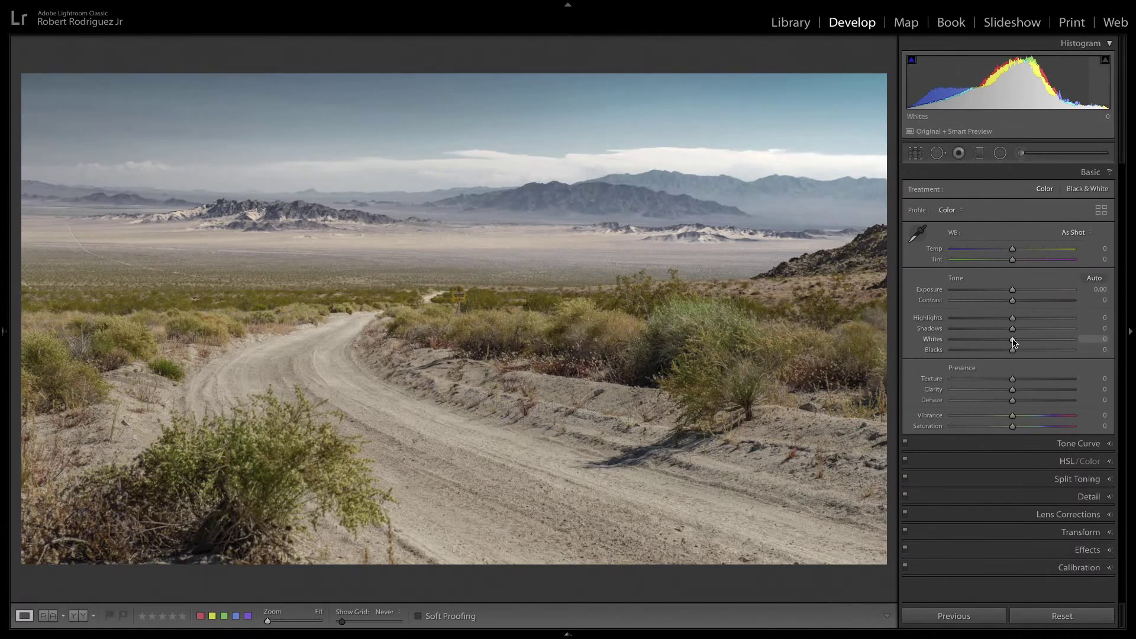
Set Whites to +4 on the desert road photo and apply the Strong Contrast point curve.
left_click_drag(1014, 342, 1015, 342)
left_click(1110, 446)
left_click(963, 372)
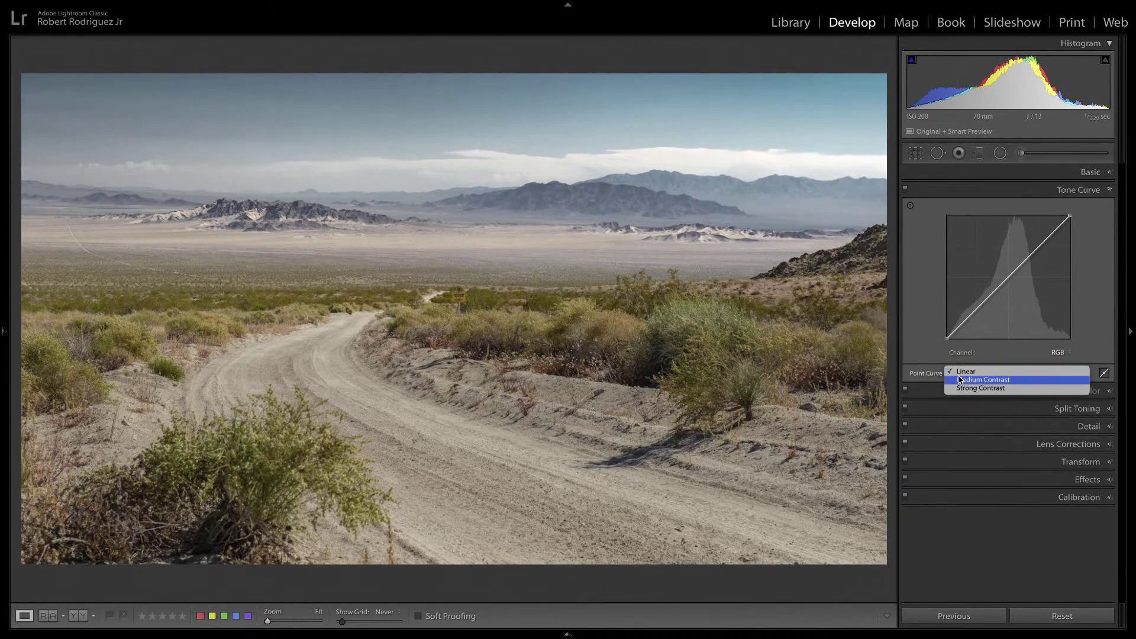
left_click(961, 388)
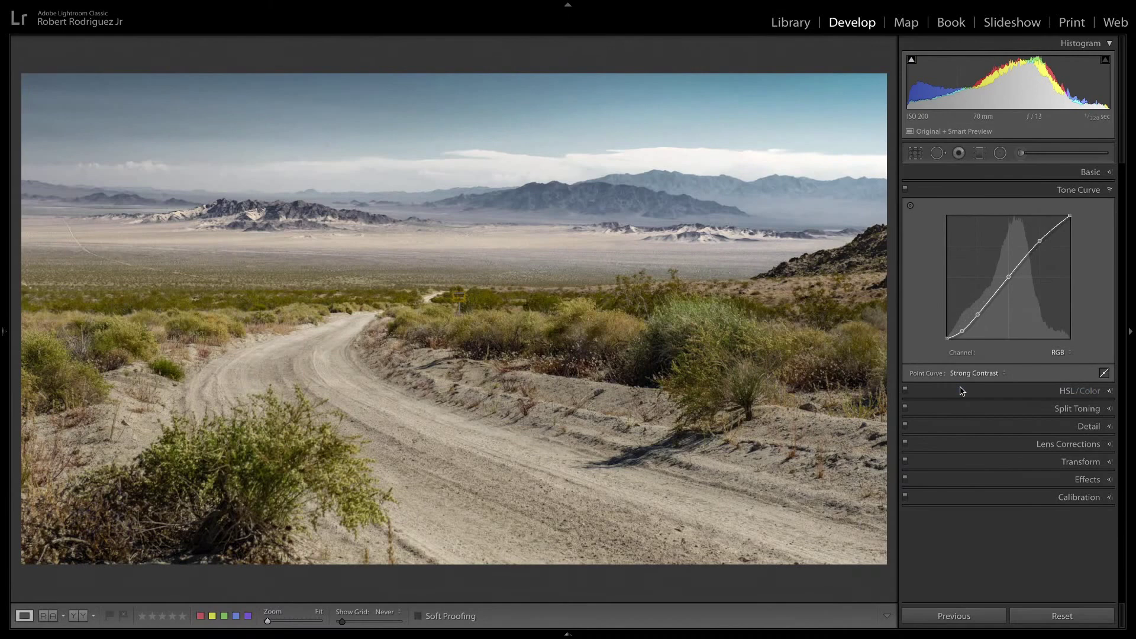
left_click(1110, 172)
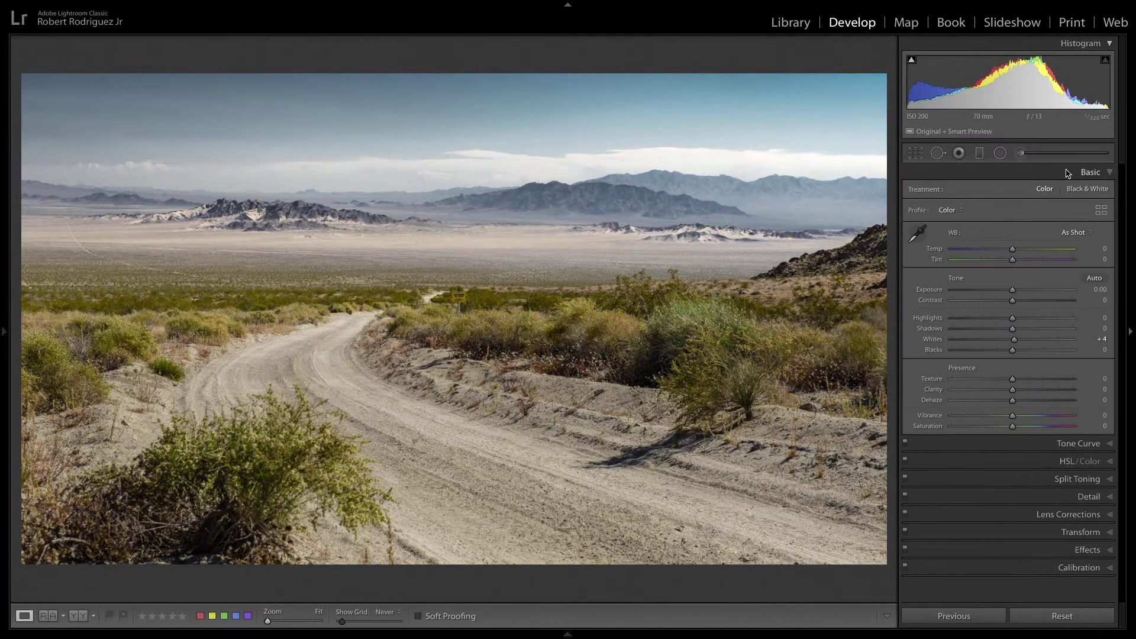
Burn in the dirt road and its sandy bank with the Burn (Darken) brush at exposure -0.30 and size 9, hiding the edit pins.
left_click(1021, 154)
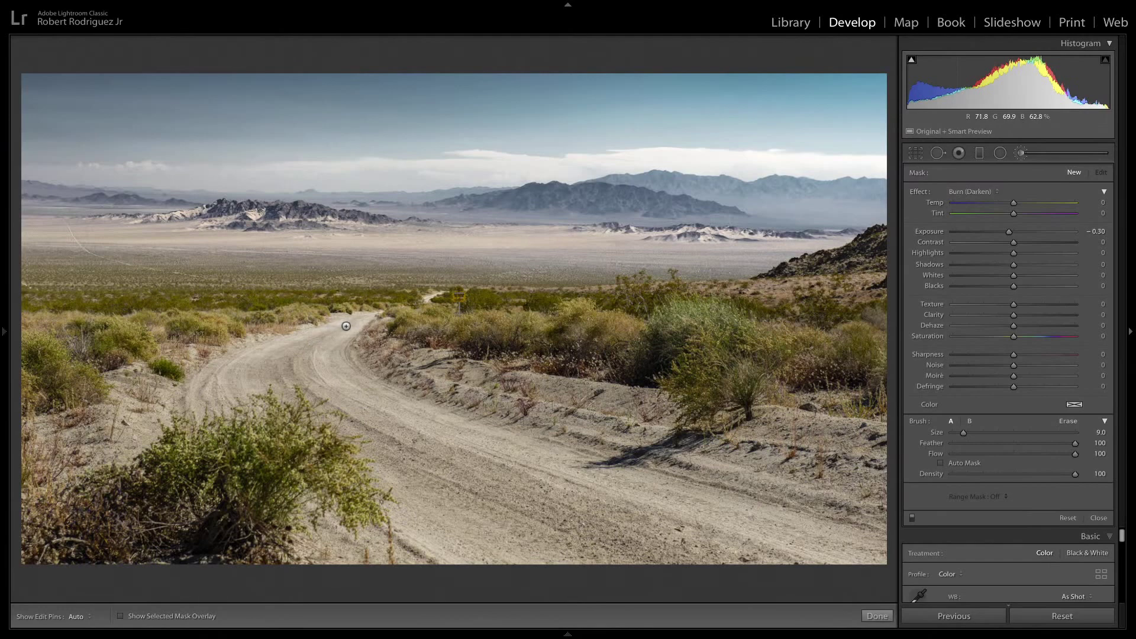
key("h")
mouse_move(346, 326)
left_mouse_down()
mouse_move(321, 339)
mouse_move(291, 386)
mouse_move(661, 534)
left_mouse_up()
key("h")
left_click_drag(379, 349, 723, 462)
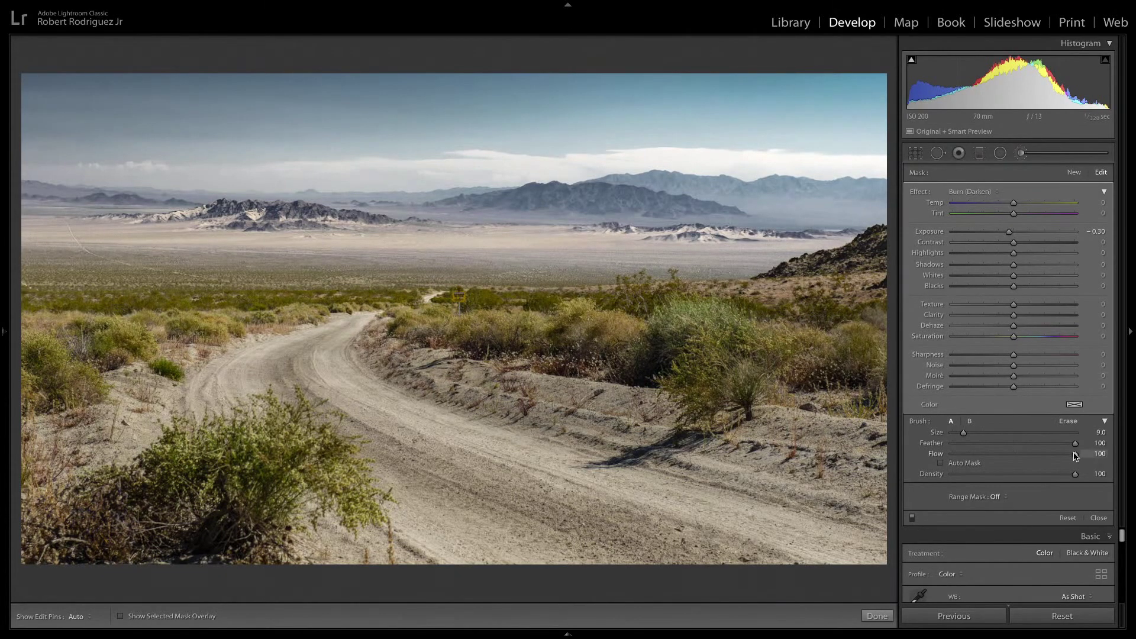
Set the adjustment brush's flow to 73 and toggle the edit pins to review the burned road.
left_click_drag(1075, 453, 1042, 458)
key("h")
key("h")
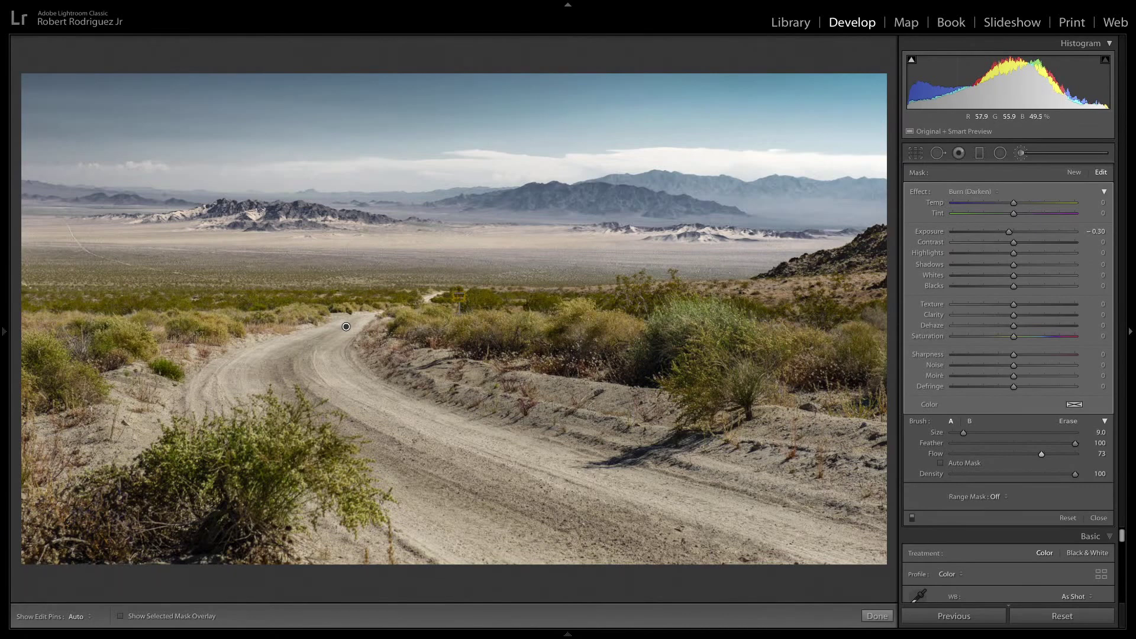
key("h")
key("h")
key("h")
Start a new Dodge (Lighten) brush adjustment at exposure 0.25 and lighten the shrubs to the right of the road.
left_click(1072, 173)
left_click(972, 193)
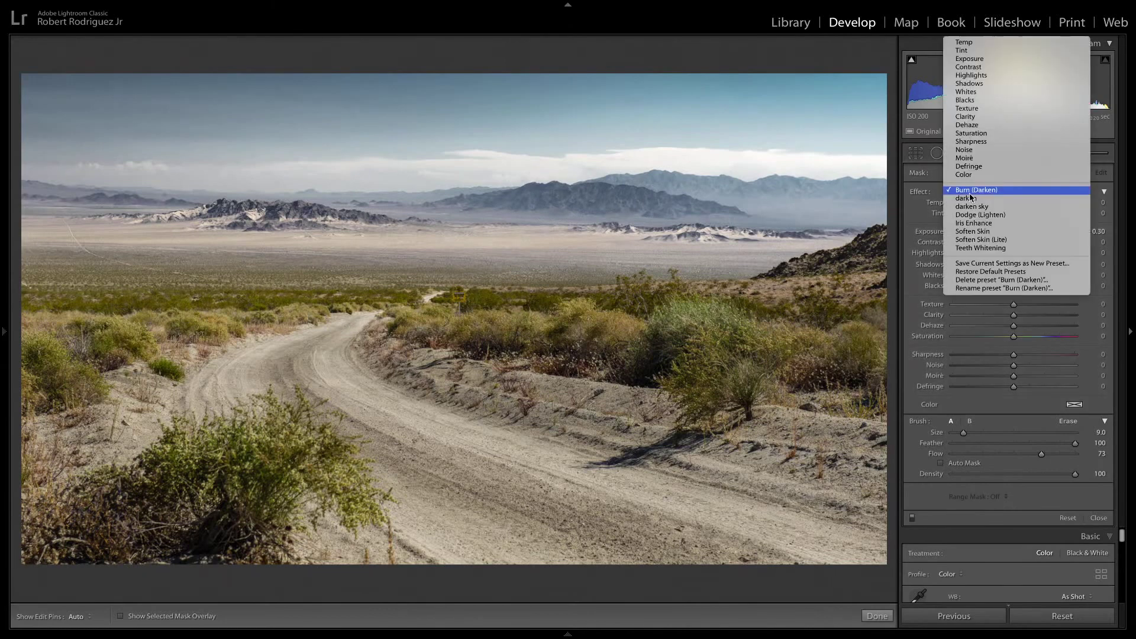
left_click(980, 215)
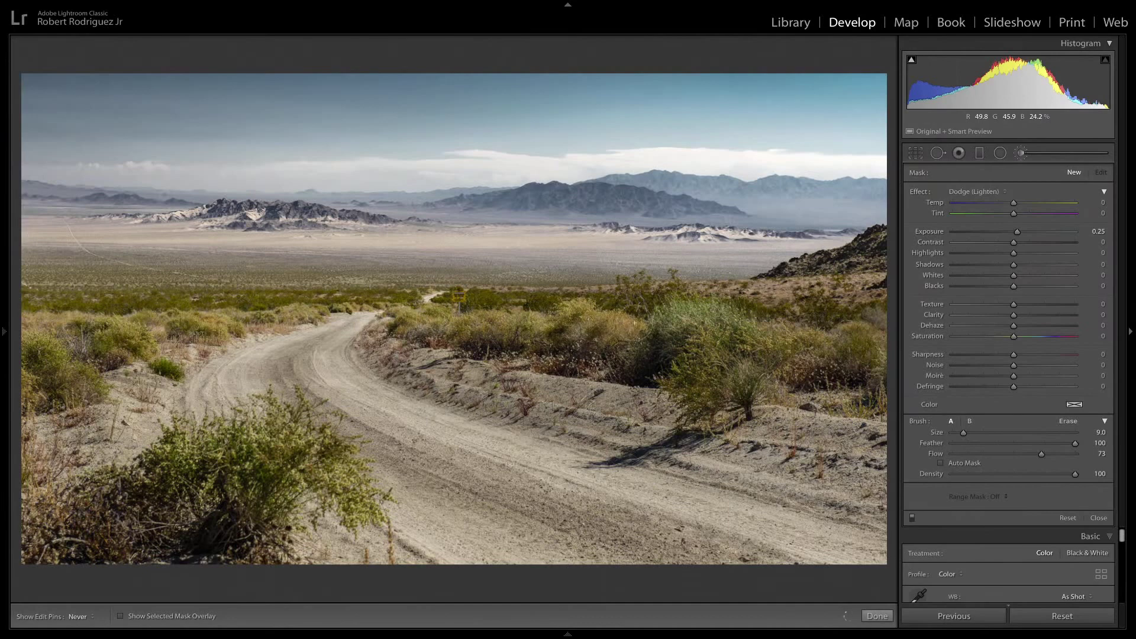
mouse_move(706, 377)
left_mouse_down()
mouse_move(713, 329)
mouse_move(747, 337)
left_mouse_up()
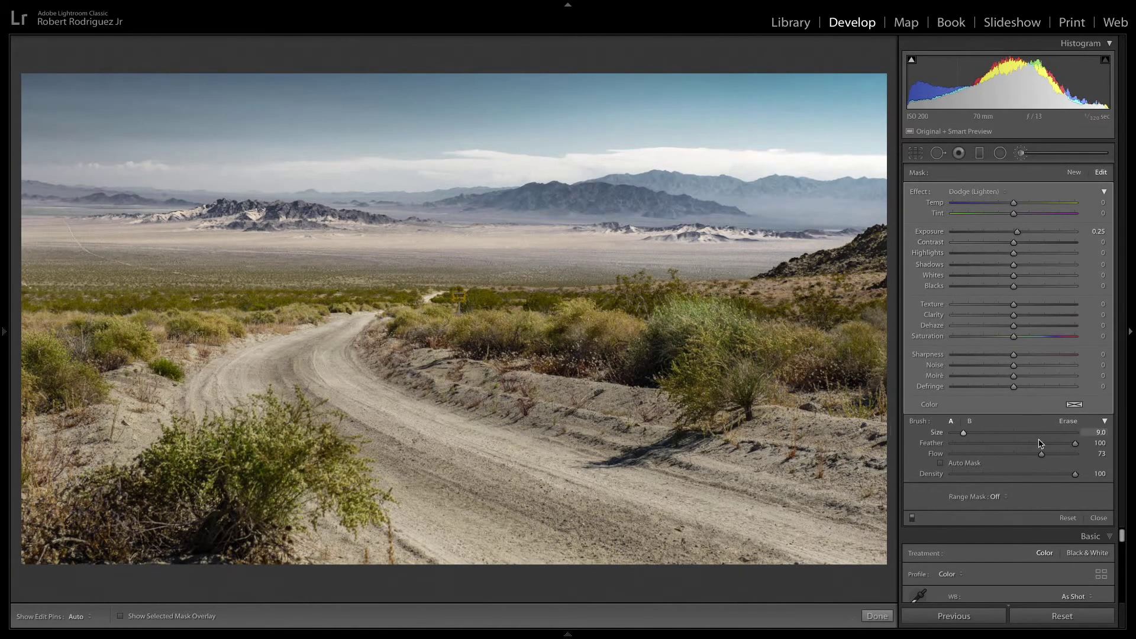
Set the brush flow to 100 and dodge the shrubs left of the road and the large foreground bush.
left_click_drag(1041, 454, 1125, 440)
key("h")
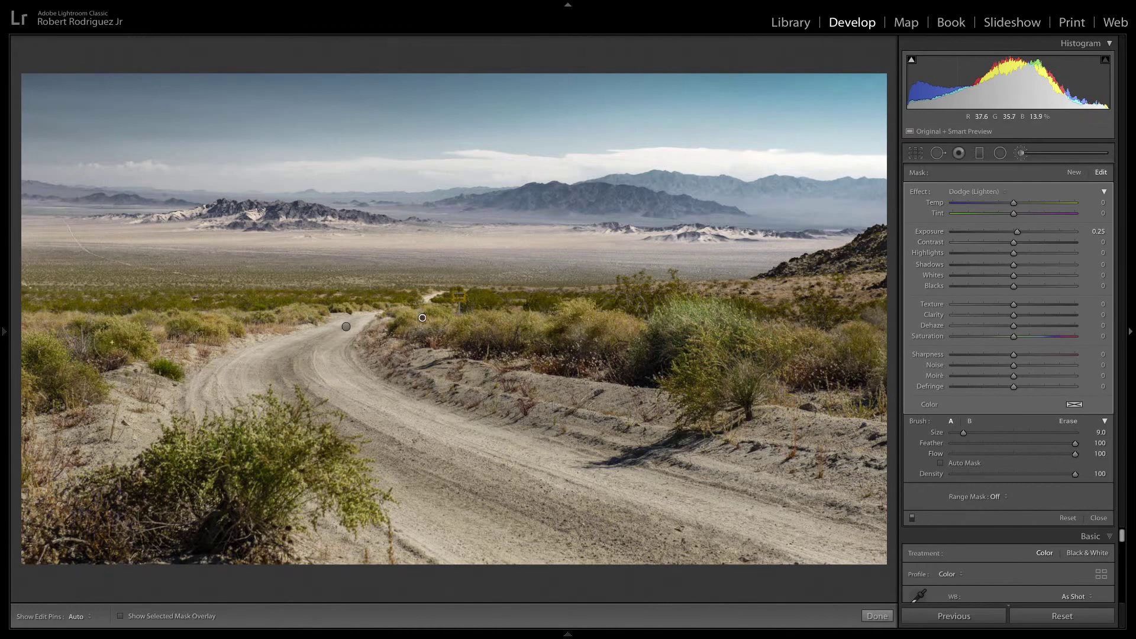
left_click_drag(206, 326, 245, 323)
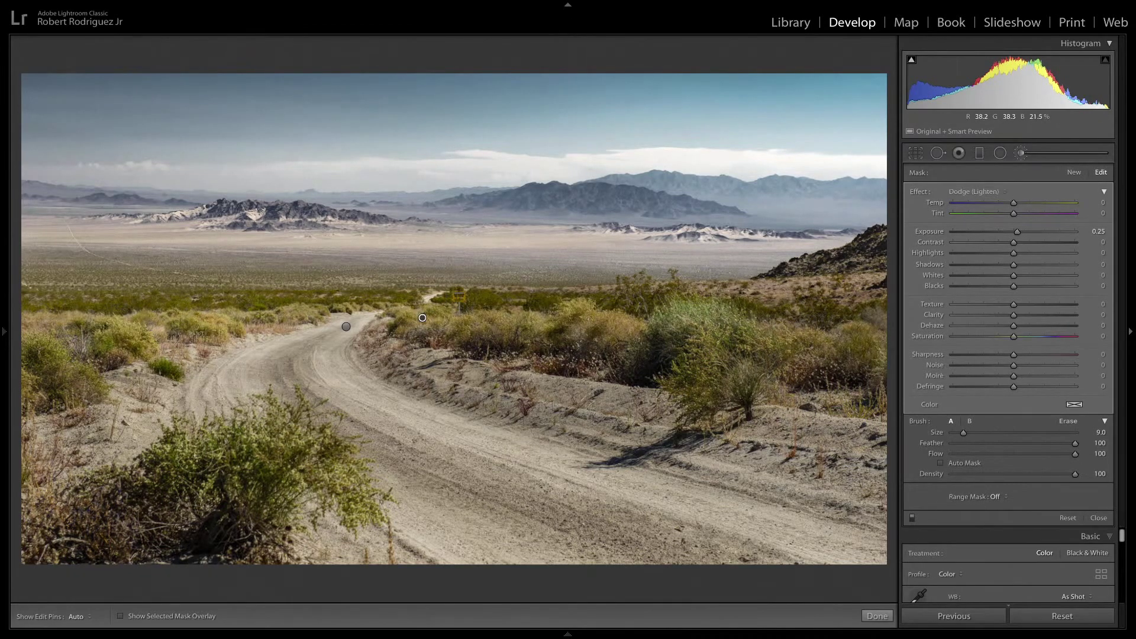
mouse_move(194, 458)
left_mouse_down()
mouse_move(275, 435)
mouse_move(336, 475)
mouse_move(255, 467)
mouse_move(217, 502)
mouse_move(293, 486)
mouse_move(329, 459)
left_mouse_up()
key("h")
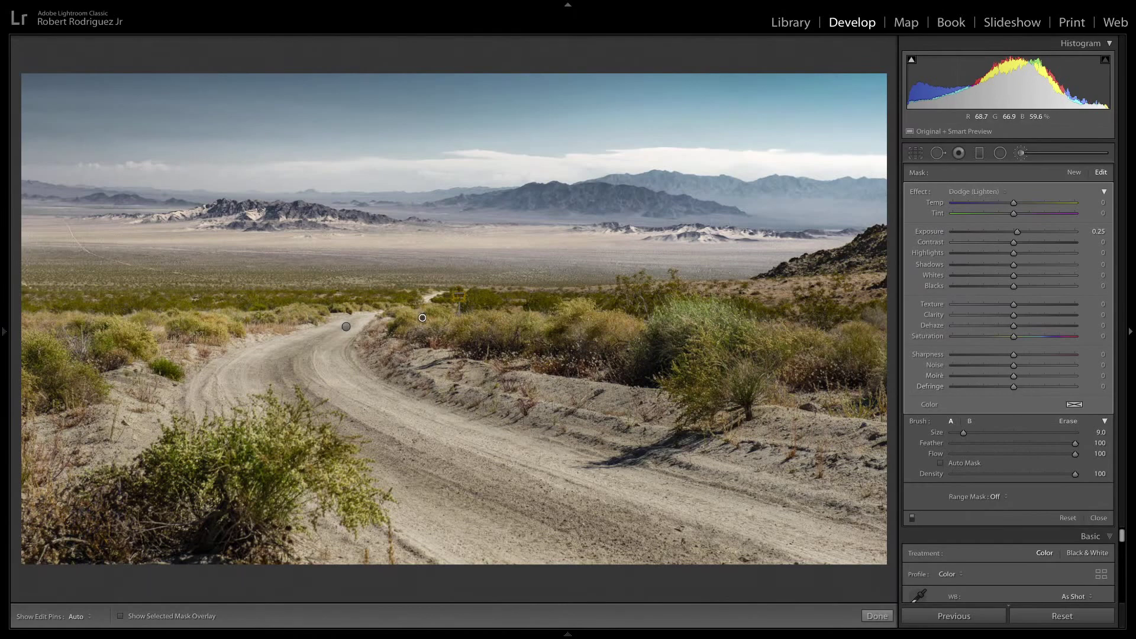
key("h")
key("h")
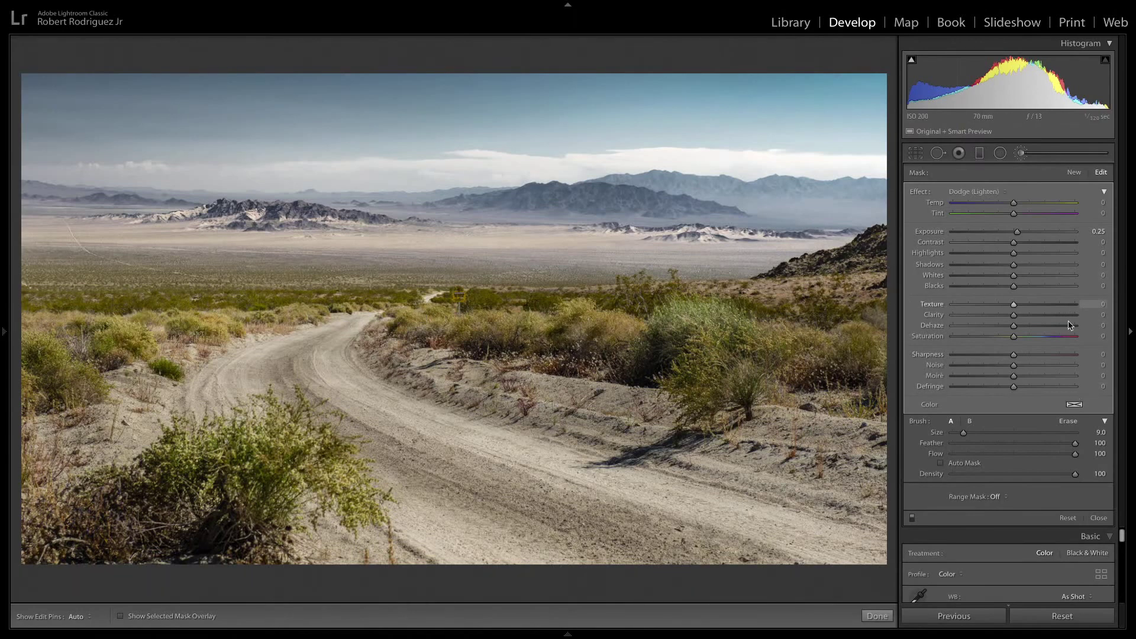
Close the adjustment brush, set the white balance Temp to +2, and shift the Blue hue to +3.
left_click(1098, 519)
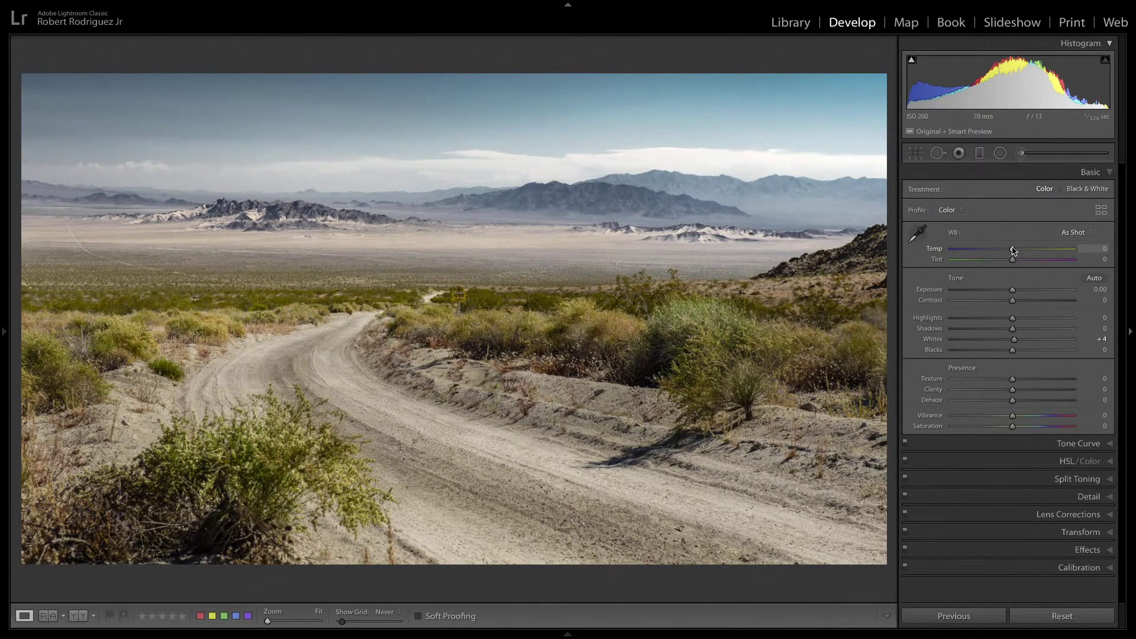
left_click_drag(1011, 248, 1014, 250)
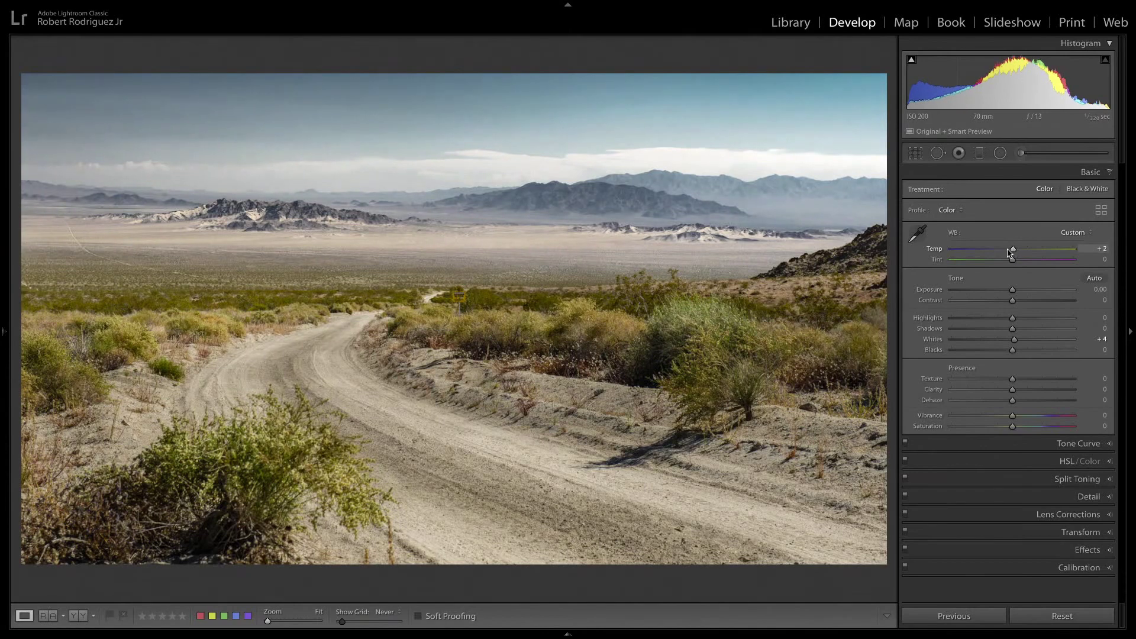
left_click(1106, 465)
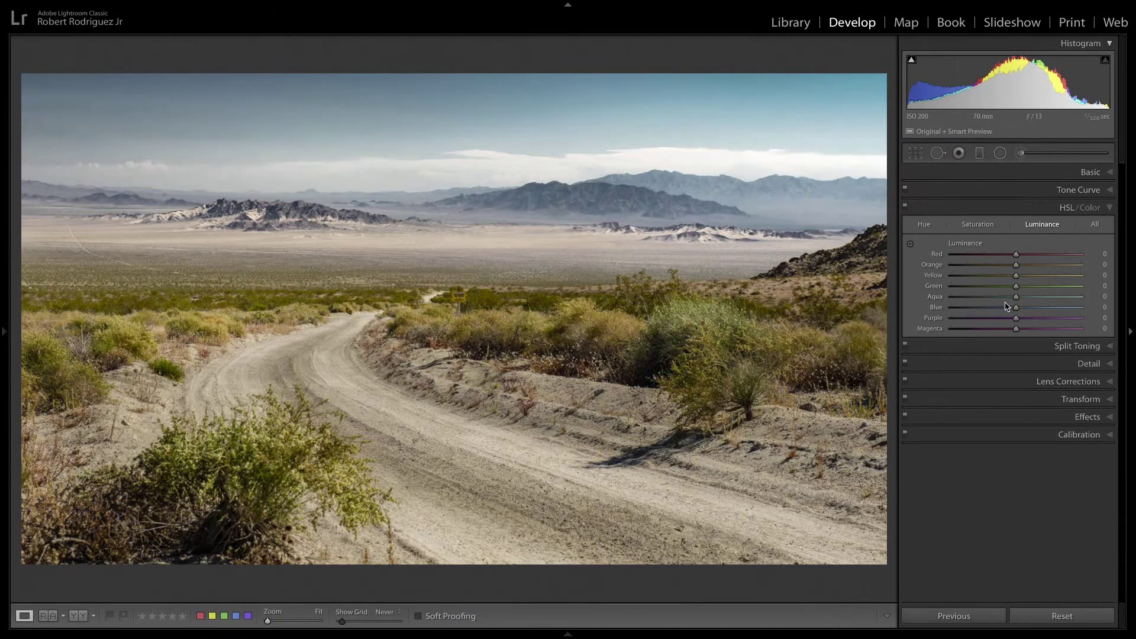
left_click(935, 229)
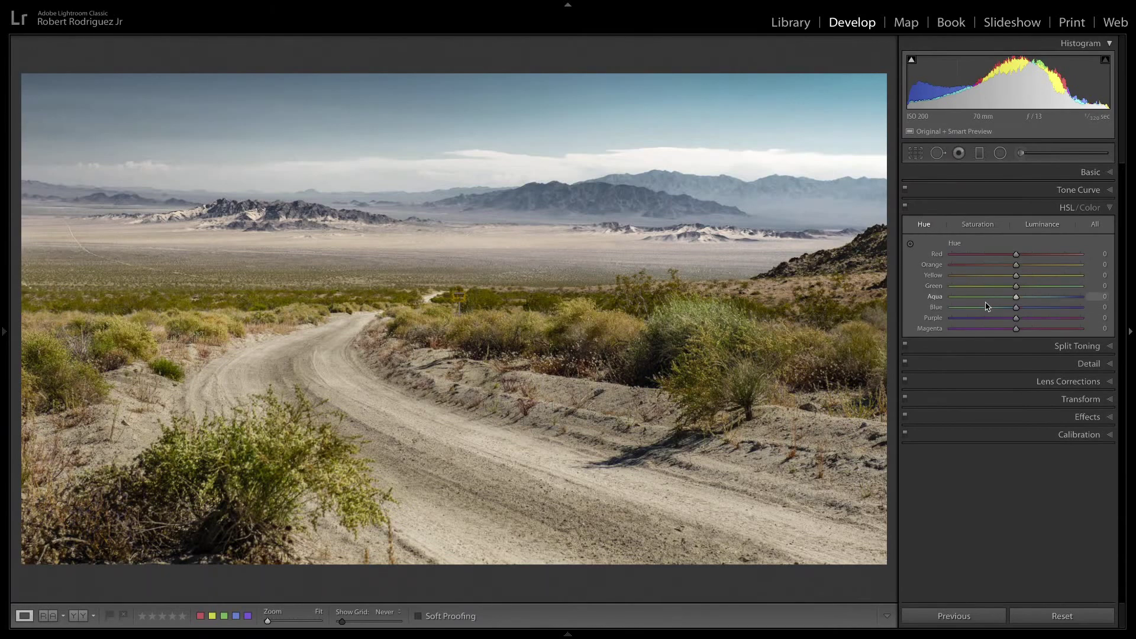
mouse_move(1016, 311)
left_mouse_down()
mouse_move(1035, 312)
mouse_move(960, 316)
mouse_move(1019, 320)
left_mouse_up()
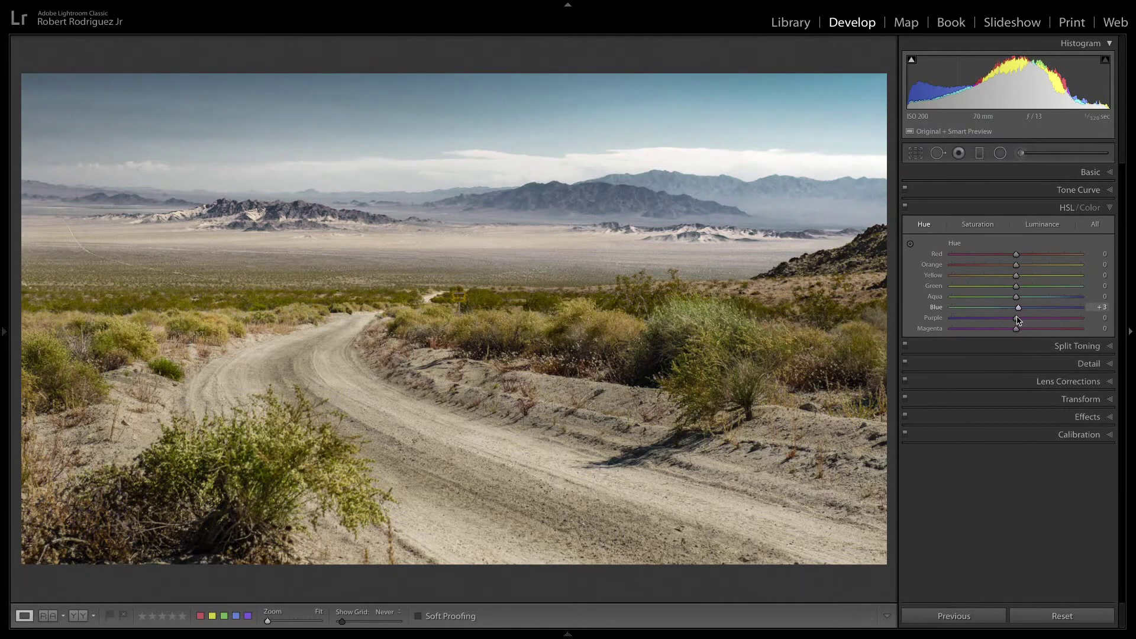
Raise the Blue saturation slightly and set the photo's overall Vibrance to +10.
left_click(985, 228)
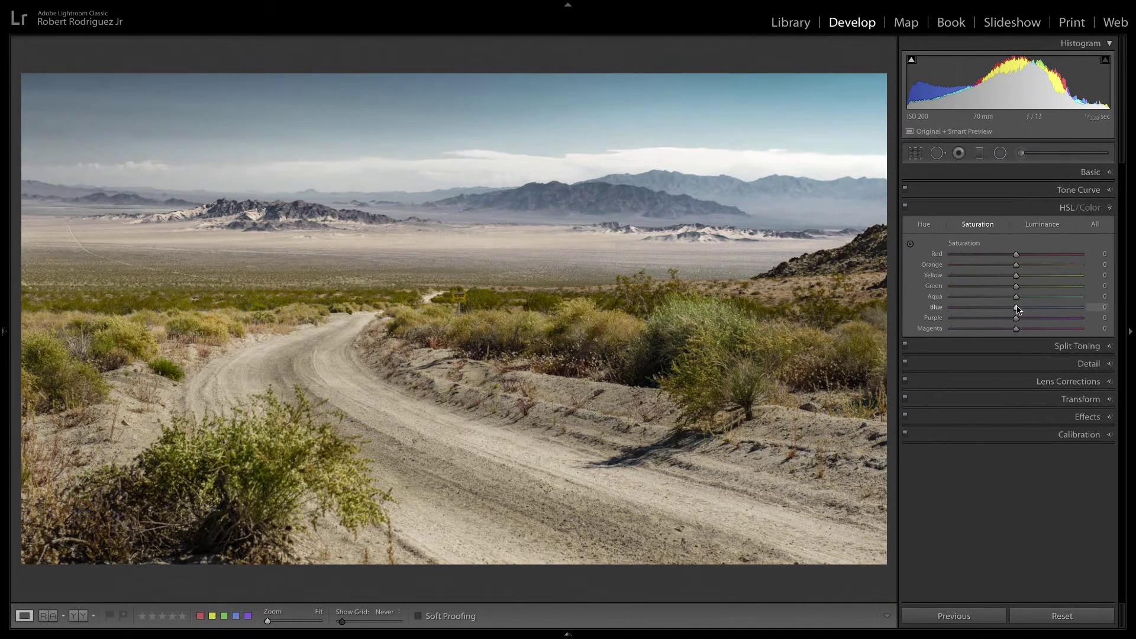
left_click_drag(1017, 309, 1025, 308)
left_click(1110, 172)
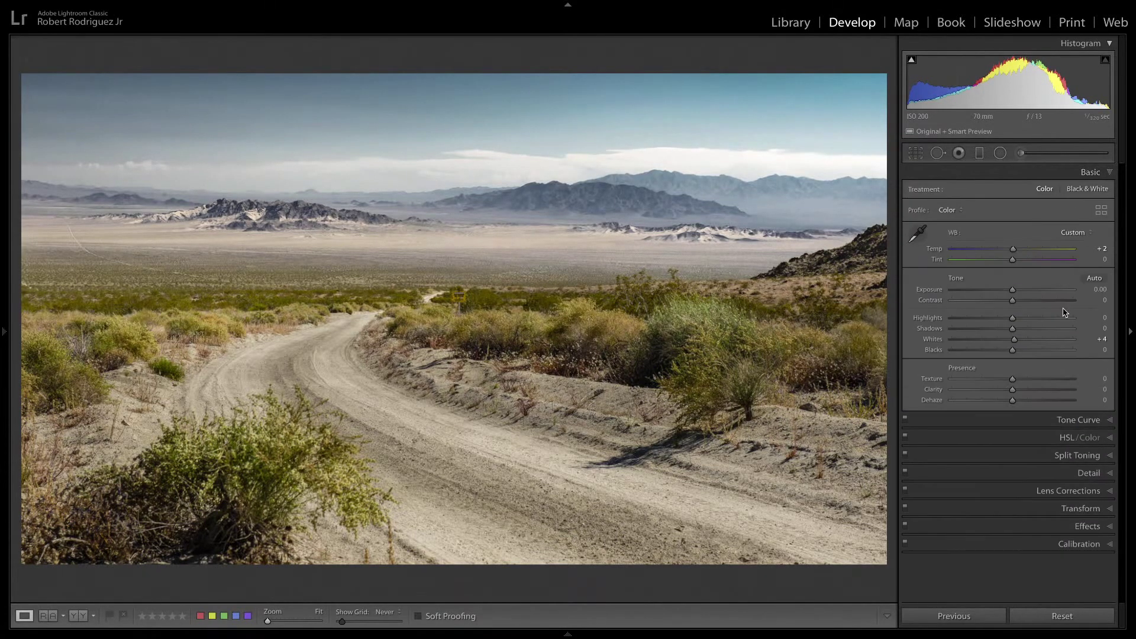
left_click_drag(1012, 416, 1015, 419)
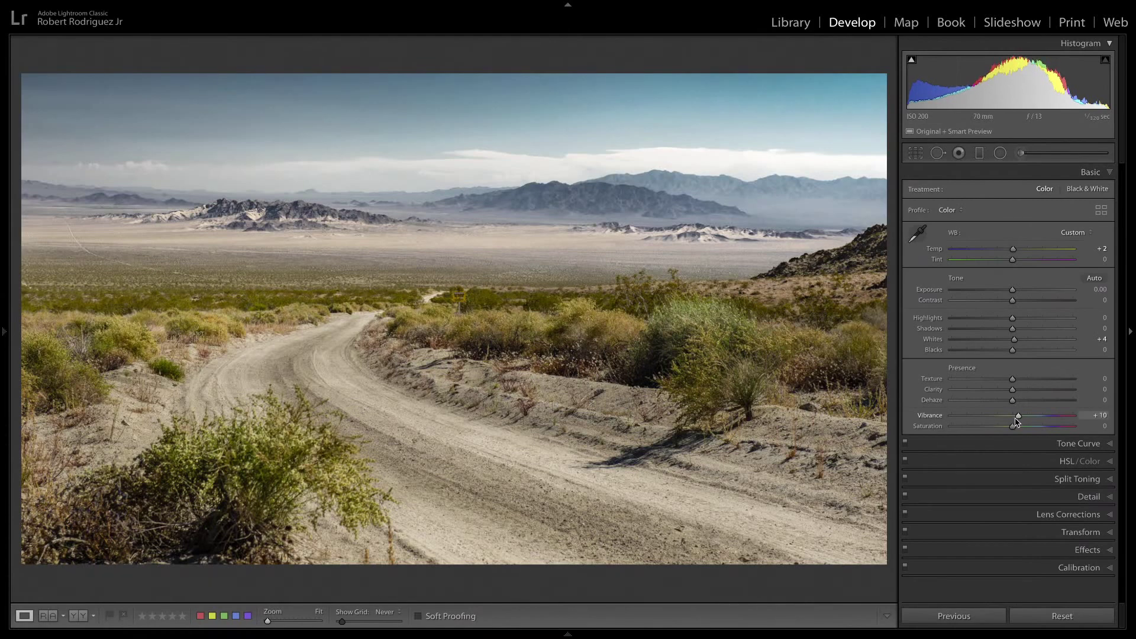
Compare the desert road photo with its Before version and return to the edited view.
key("backslash")
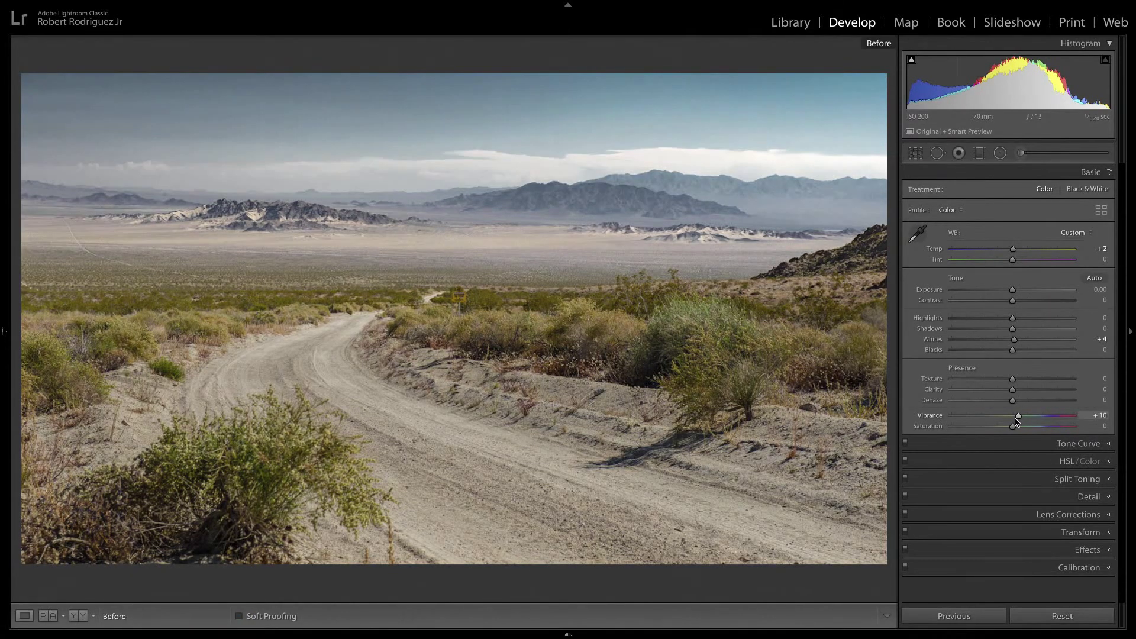
key("backslash")
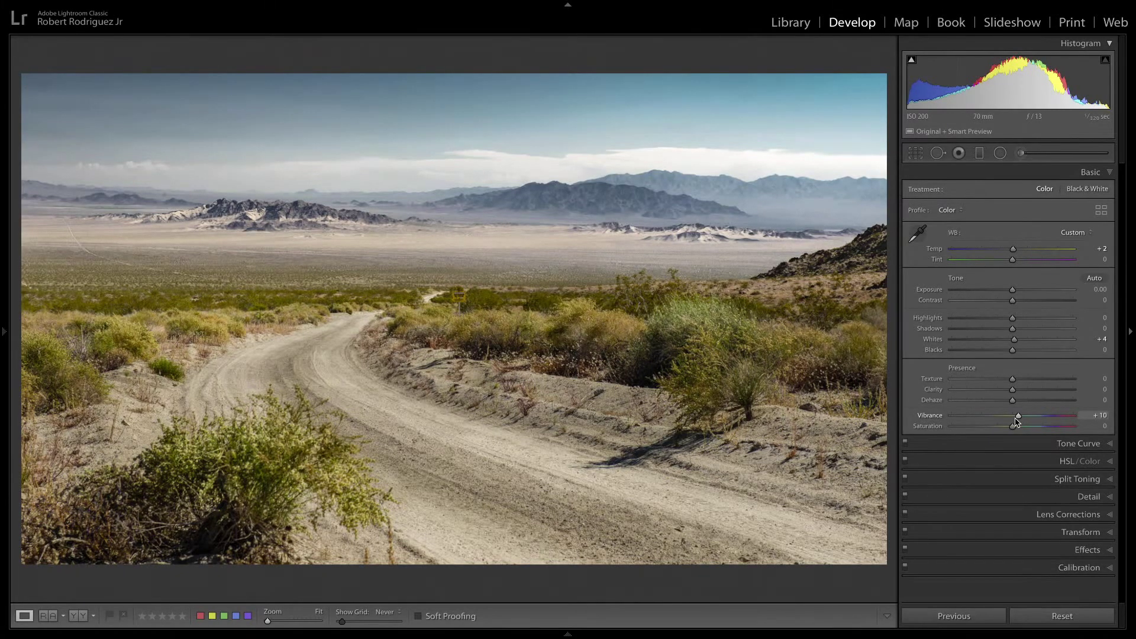
Try a tighter crop around the distant mountains and the far bend of the road, and undo it.
key("r")
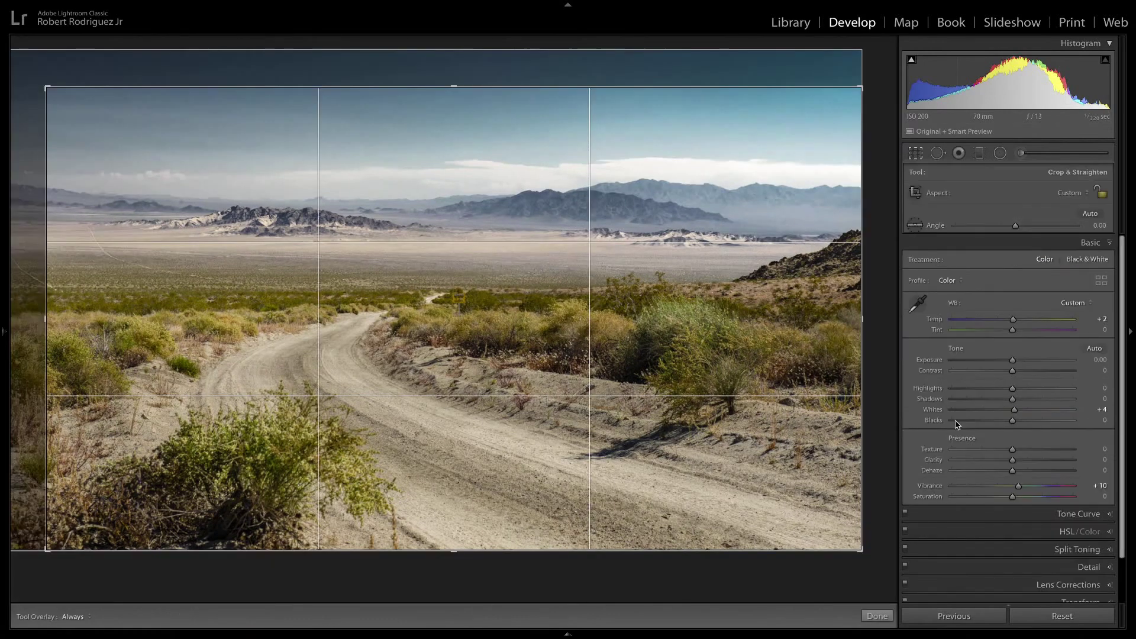
left_click_drag(861, 549, 733, 464)
key("Return")
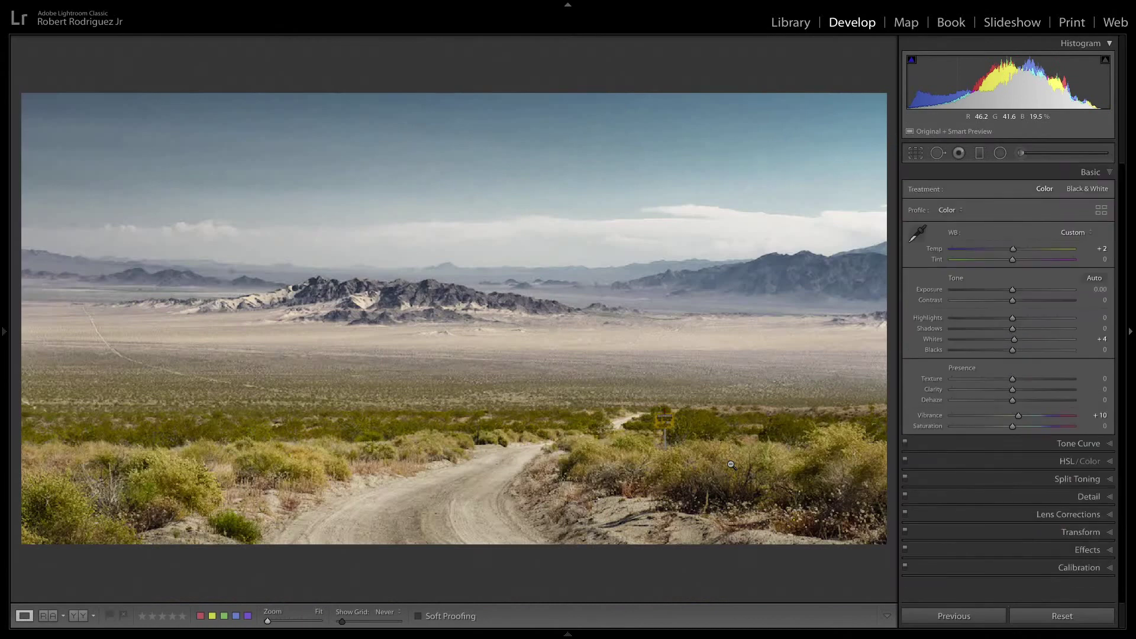
key("r")
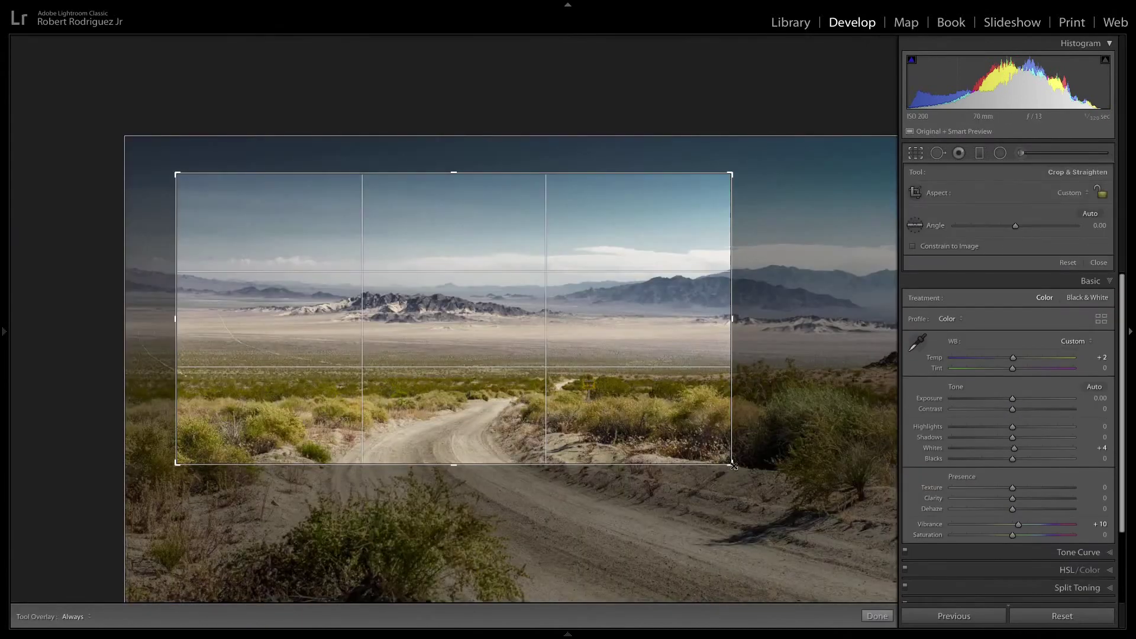
key("r")
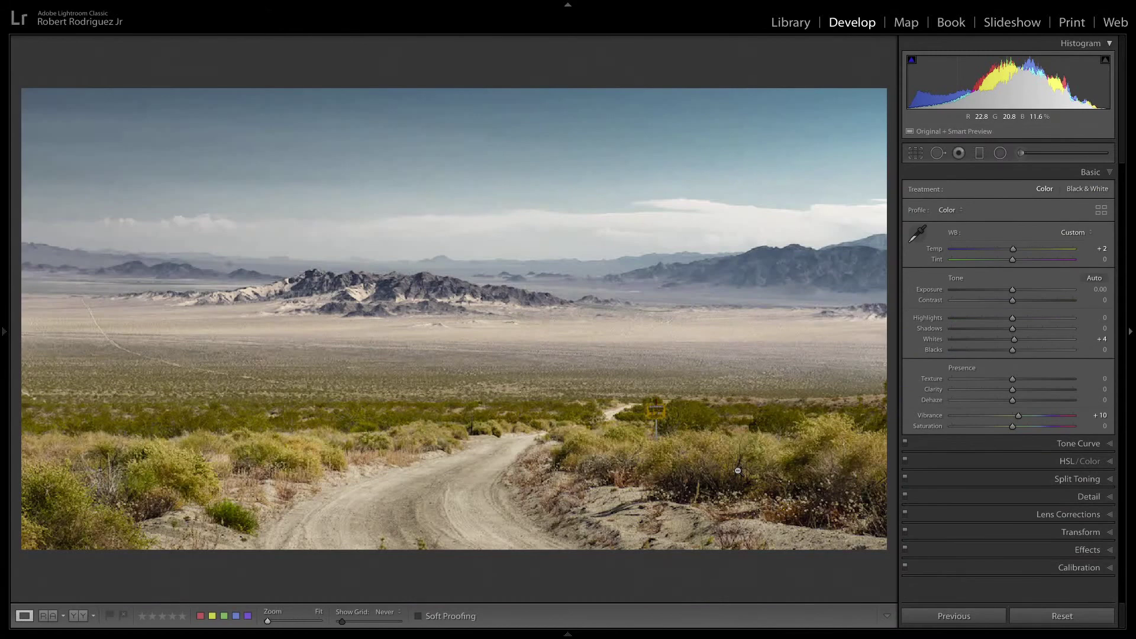
key("r")
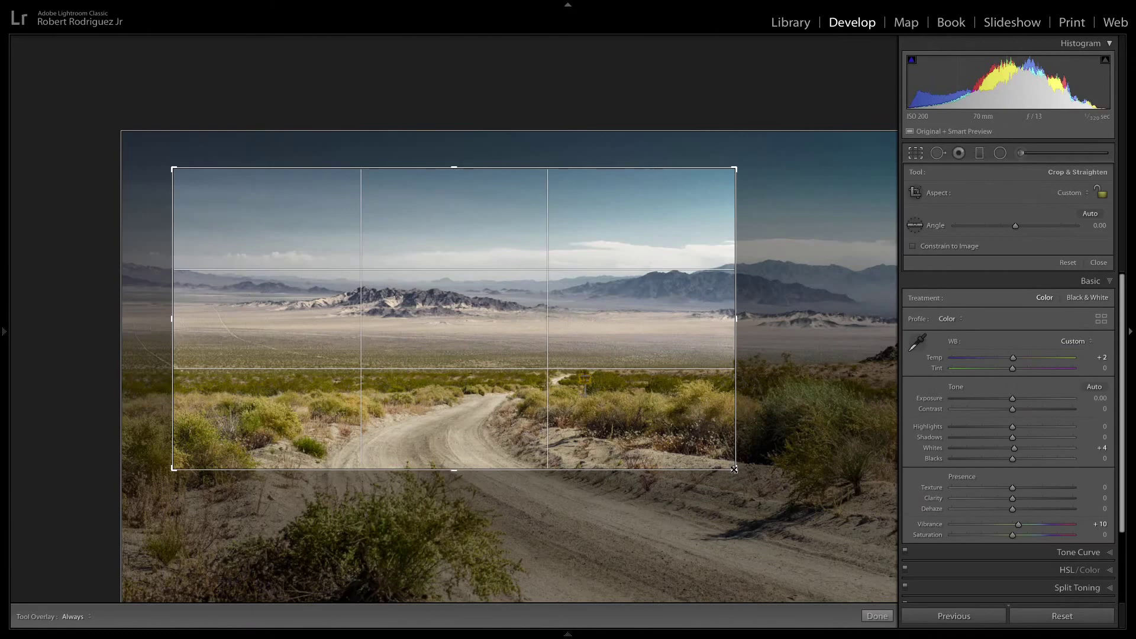
key("ctrl+z")
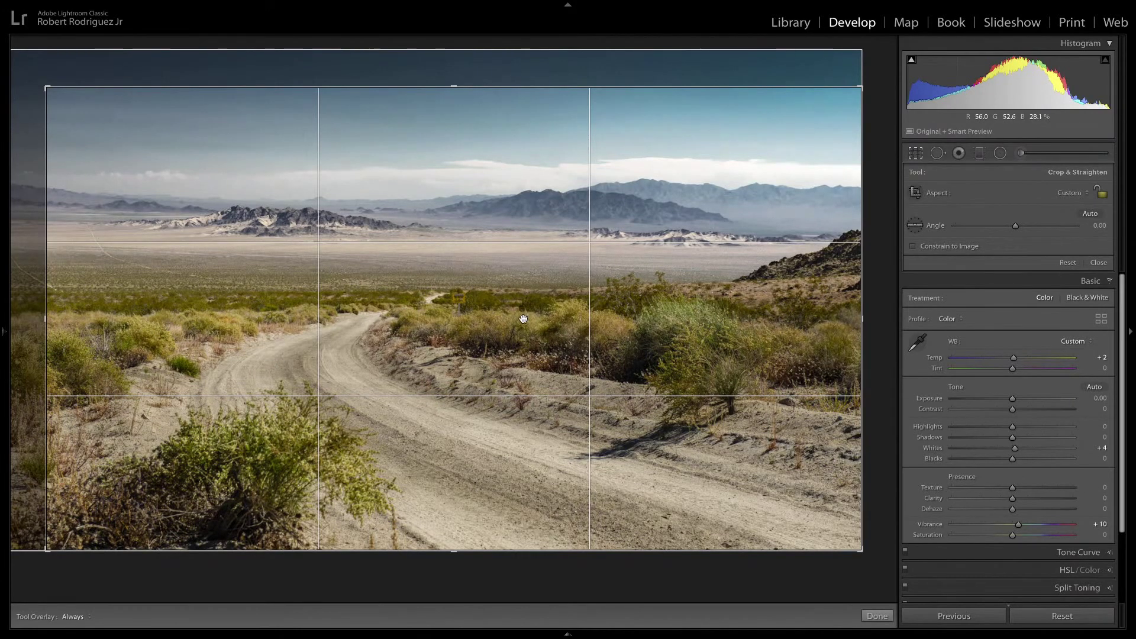
key("Return")
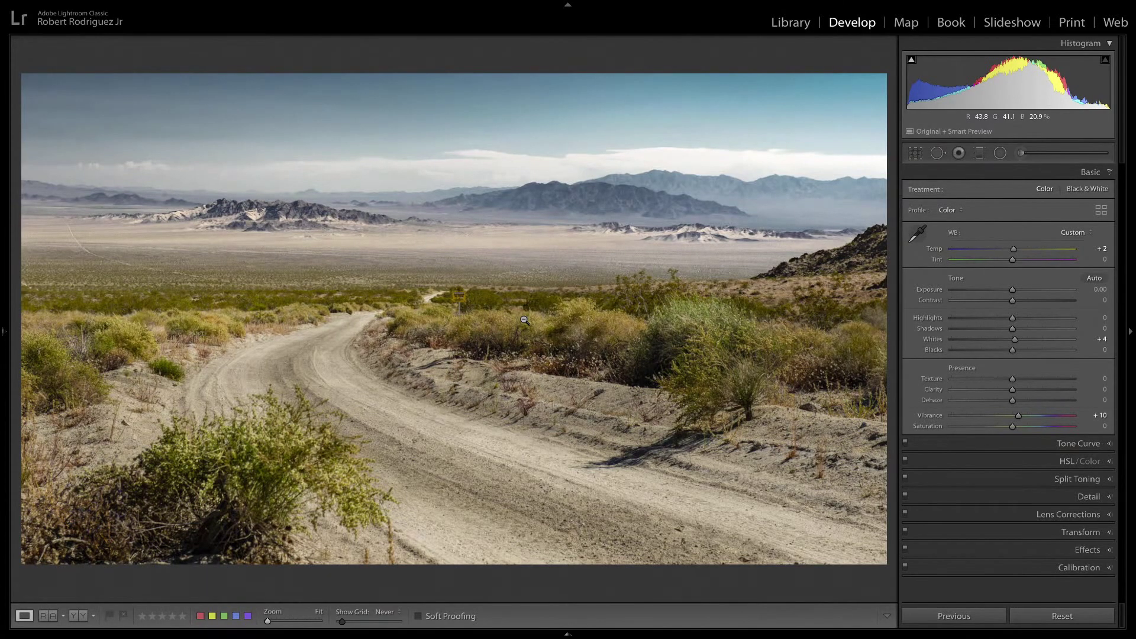
Return to the photo grid, open the violinist photo, and hide its info overlay.
key("g")
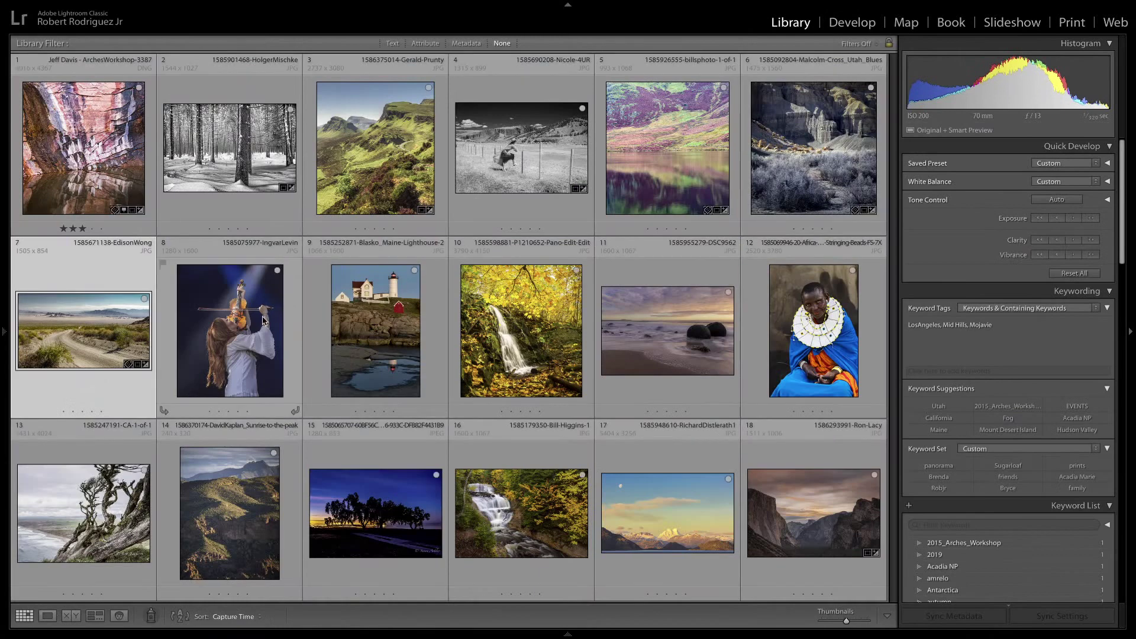
double_click(240, 325)
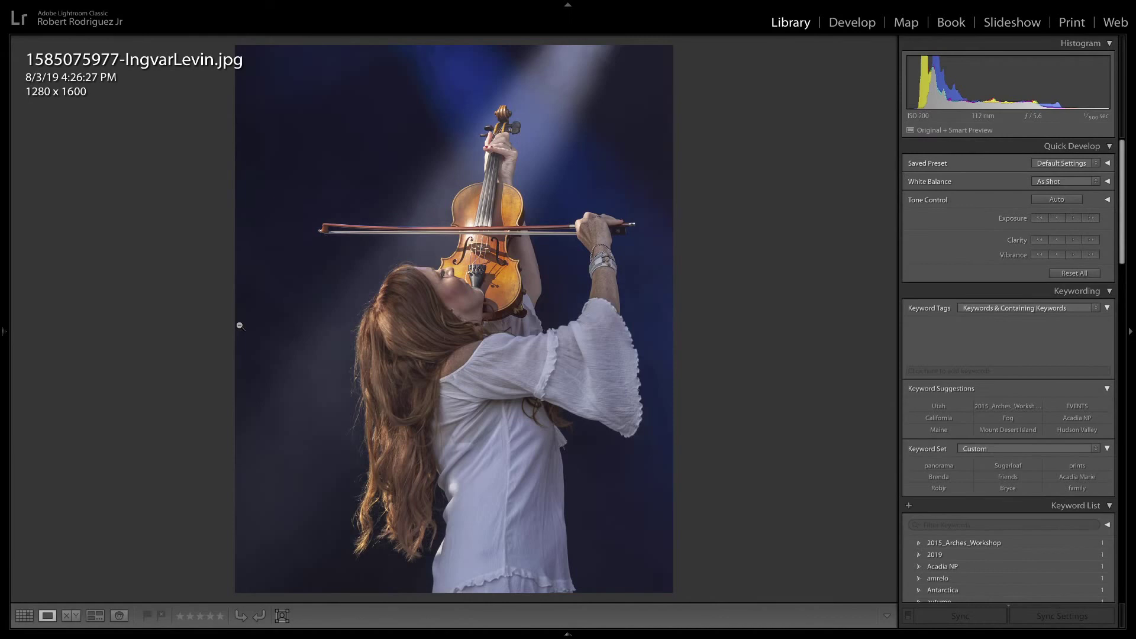
key("i")
key("i")
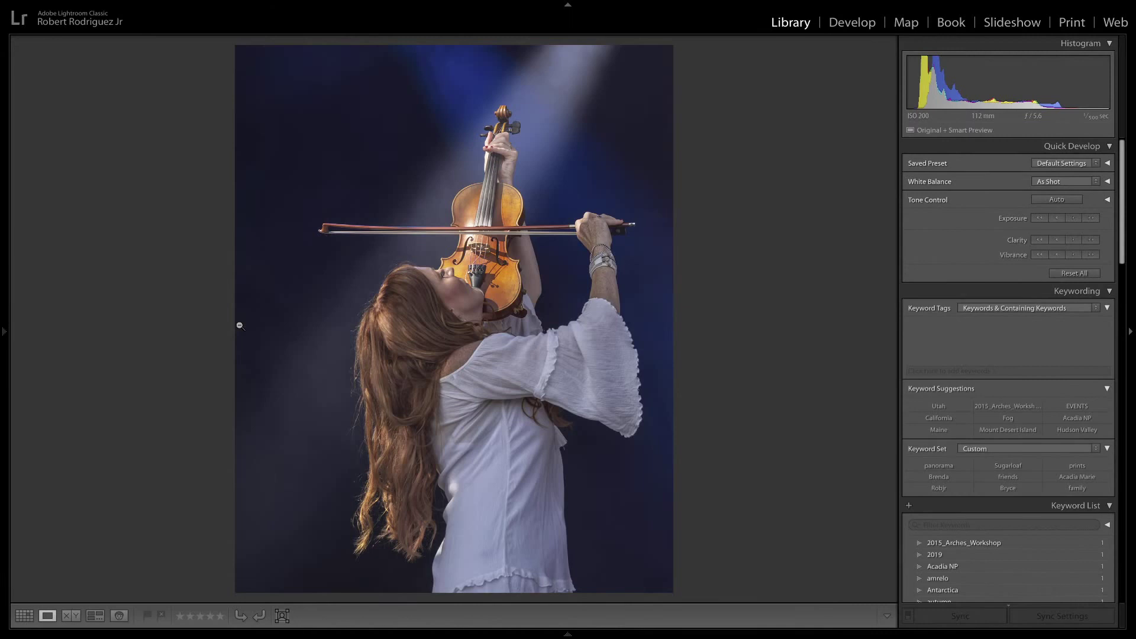
Crop the violinist photo tighter, trimming the dark background on both sides and the lower edge just below the hair.
key("r")
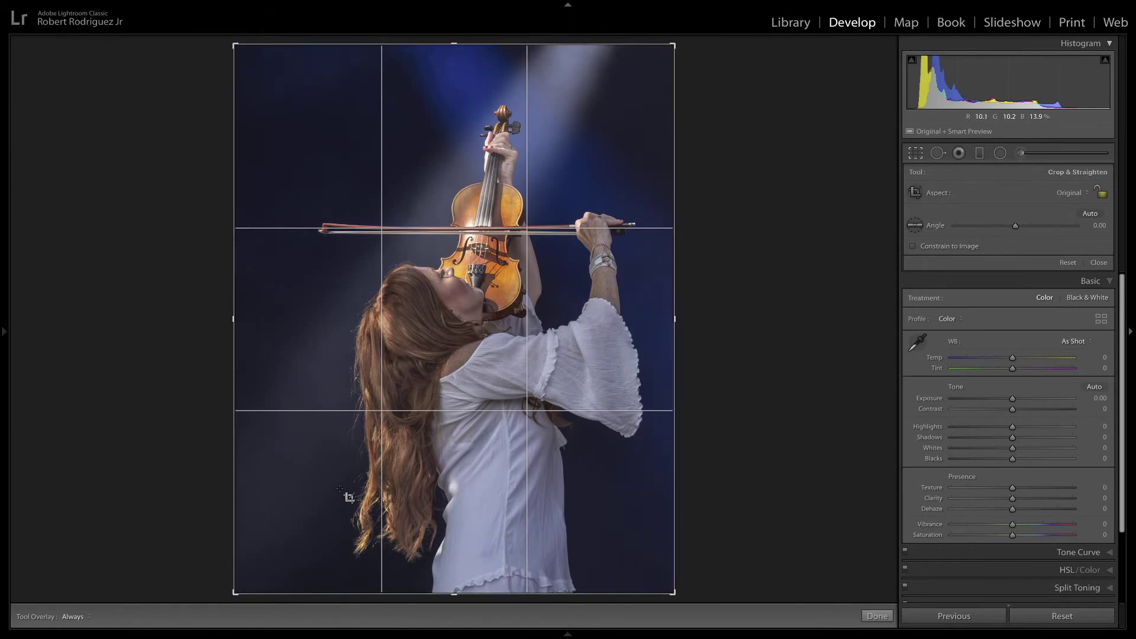
left_click_drag(235, 319, 267, 321)
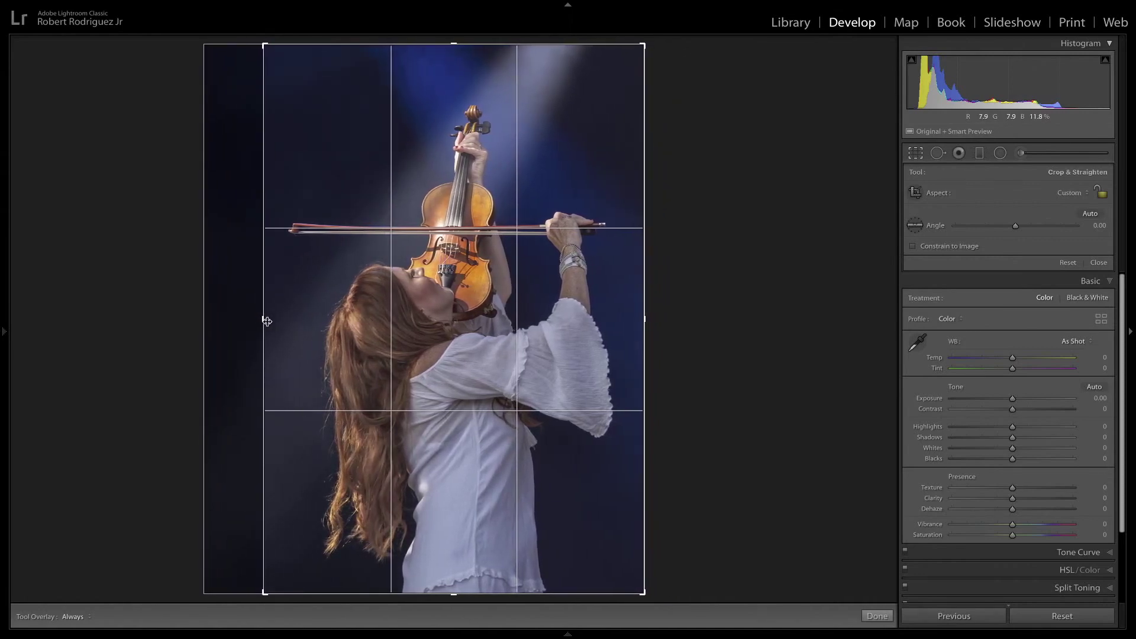
left_click_drag(453, 594, 453, 572)
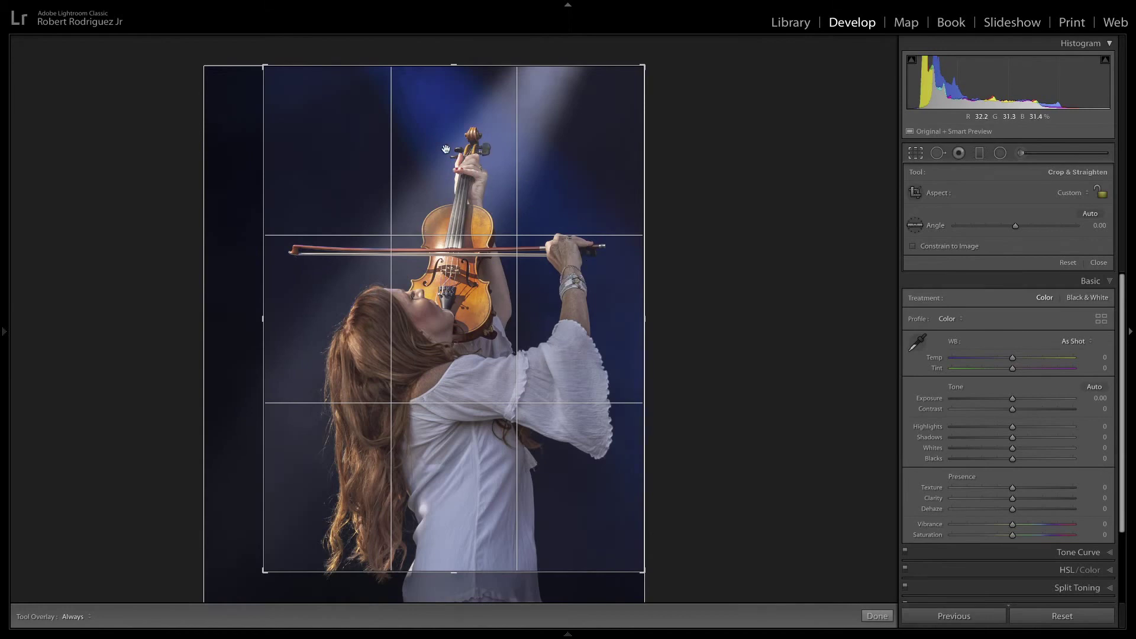
left_click_drag(644, 412, 634, 412)
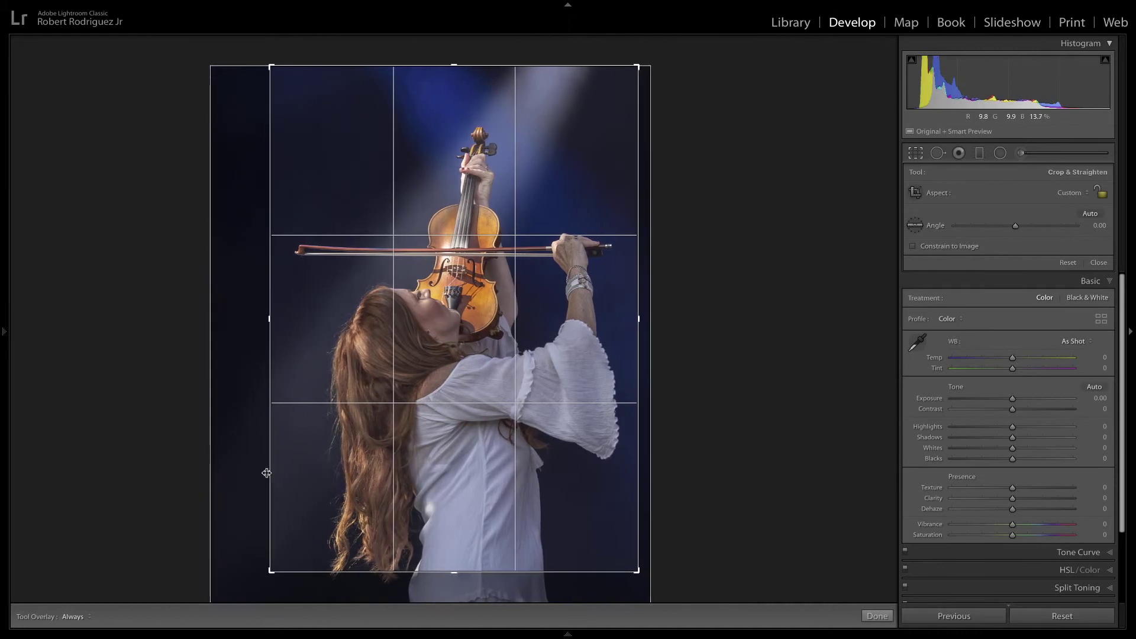
left_click_drag(638, 554, 631, 553)
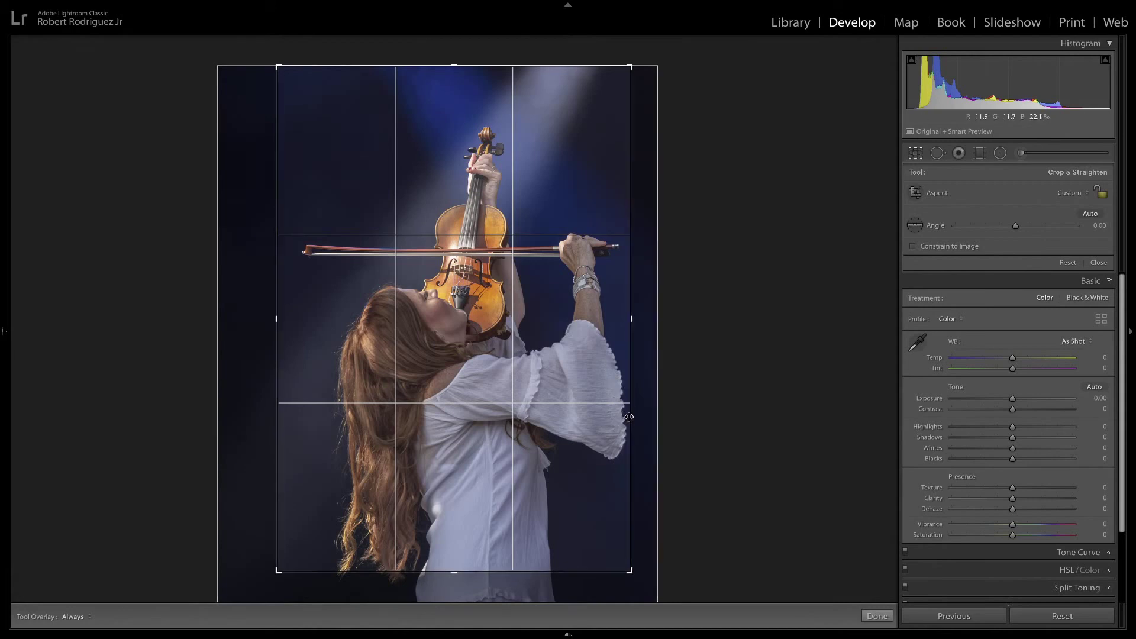
left_click_drag(629, 415, 631, 416)
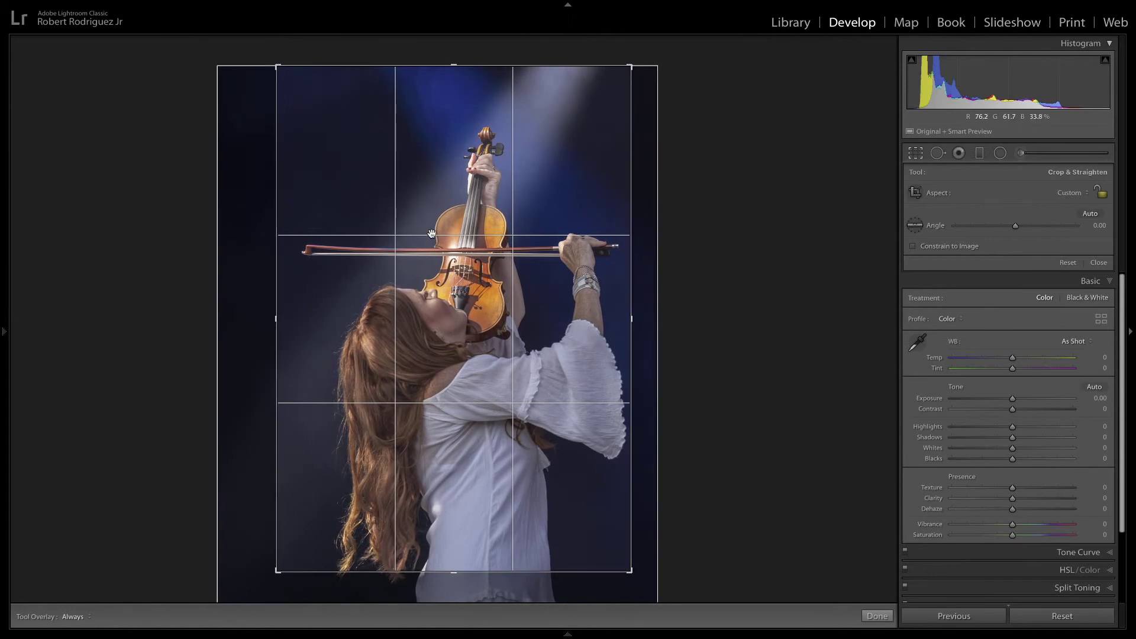
key("Return")
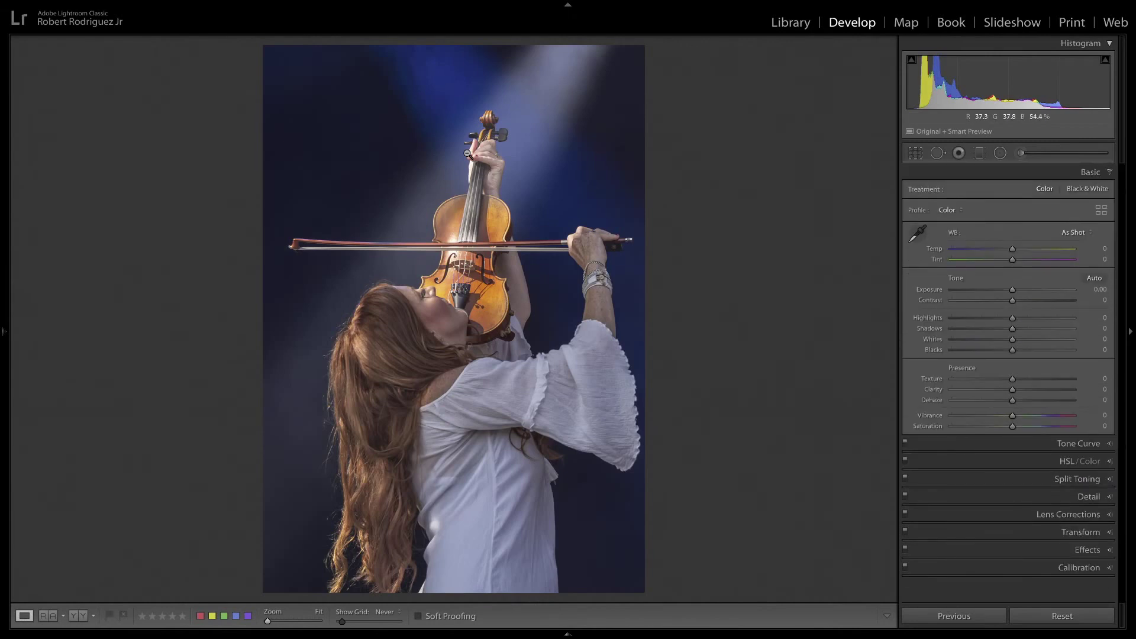
Refine the violinist crop by trimming a thin strip of background above the violin.
key("r")
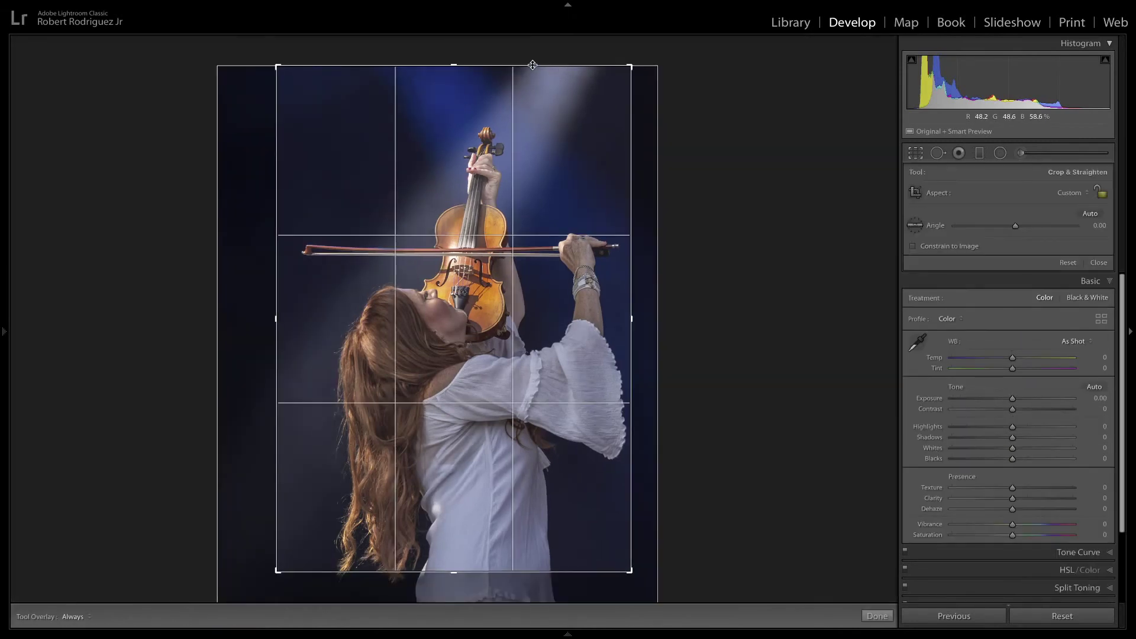
left_click_drag(532, 67, 532, 70)
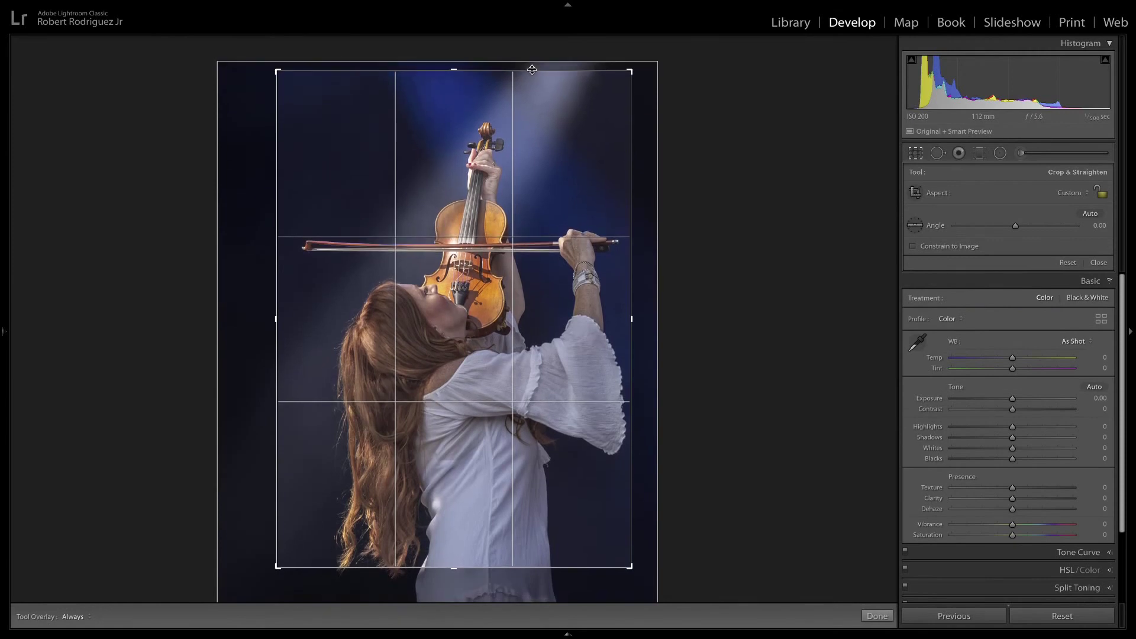
key("Return")
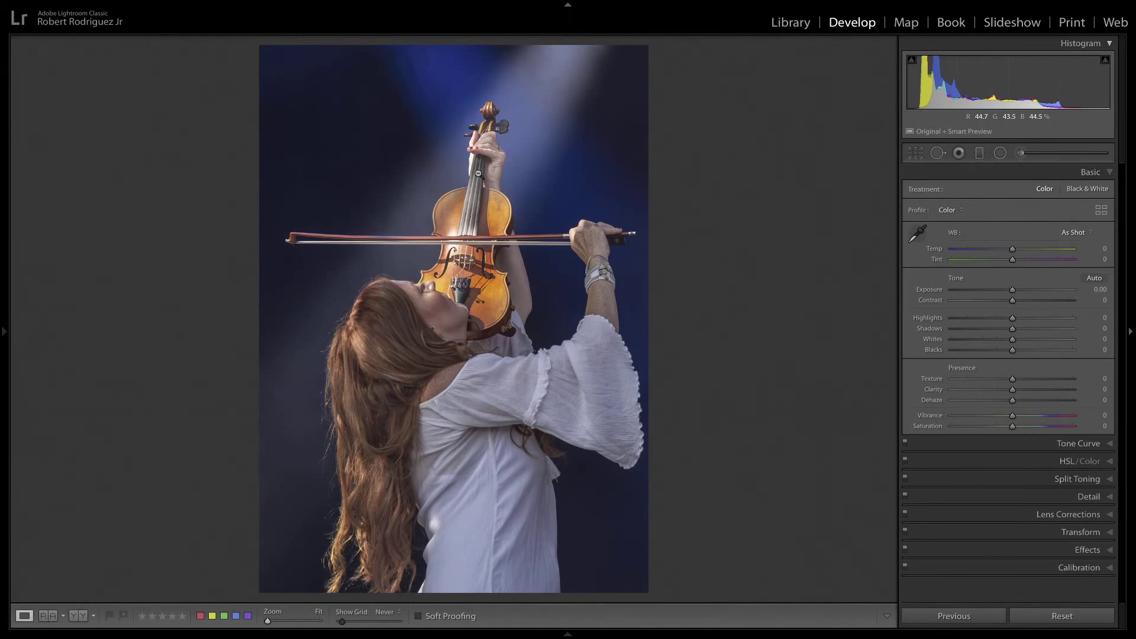
Add a post-crop vignette with Amount −40 to the violinist photo and view it in the Library loupe.
left_click(1107, 551)
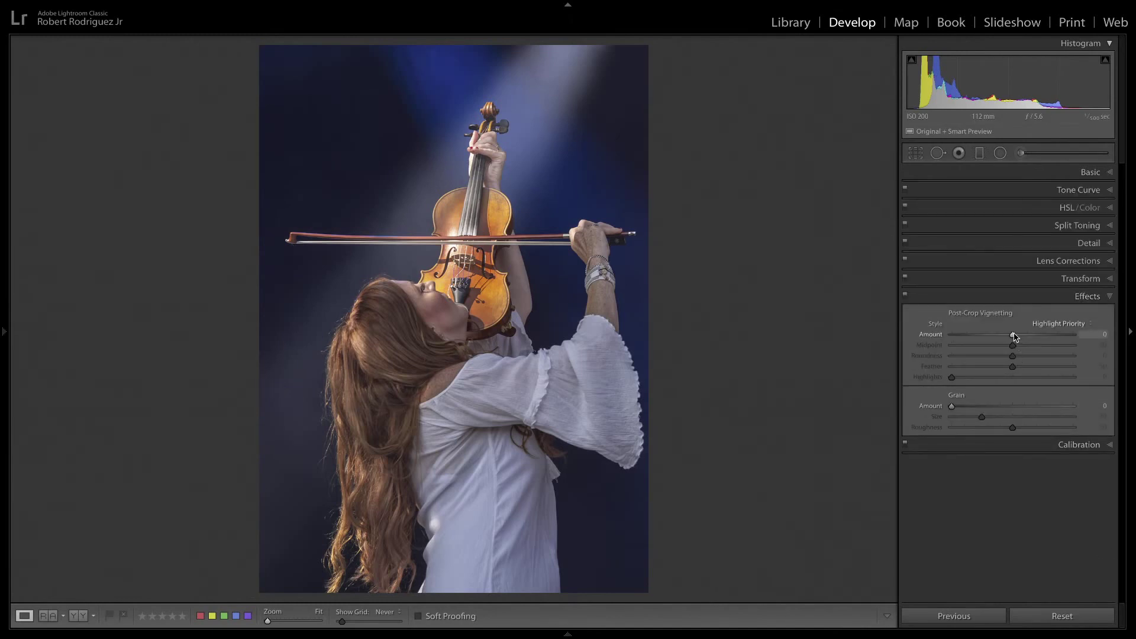
left_click_drag(1014, 336, 991, 348)
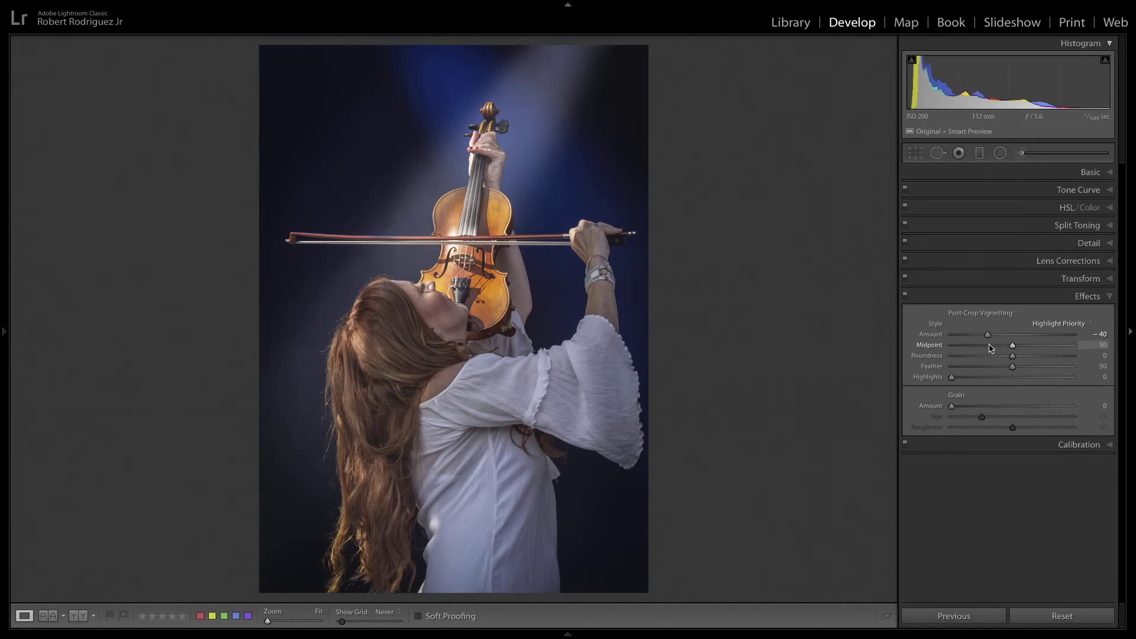
key("g")
key("e")
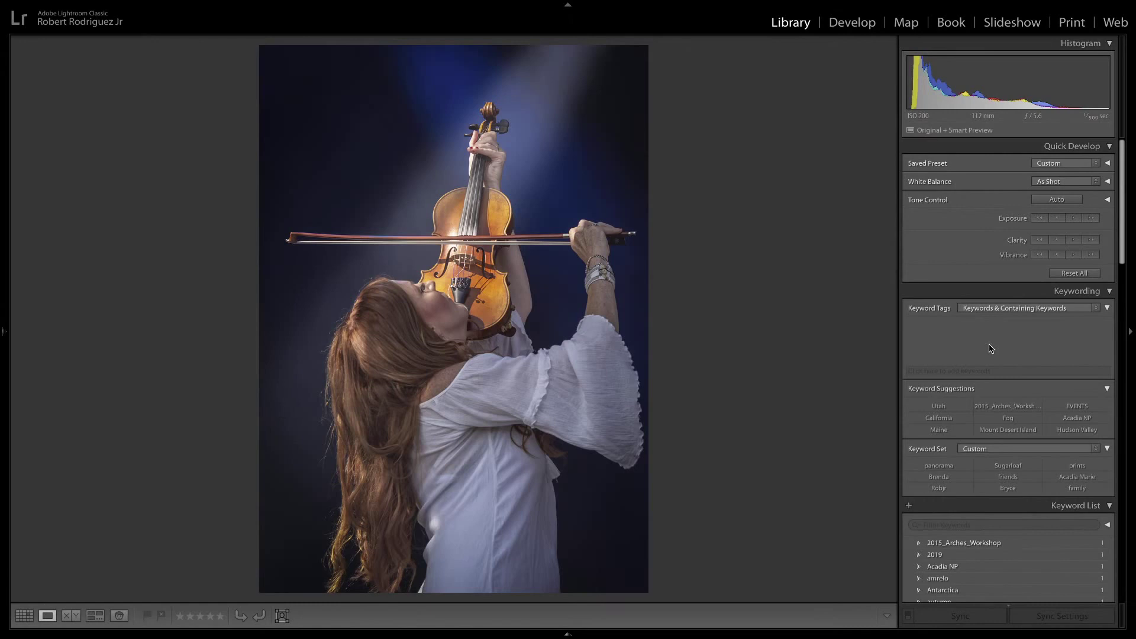
Return to the photo grid, open the lighthouse photo, and hide its info overlay.
key("g")
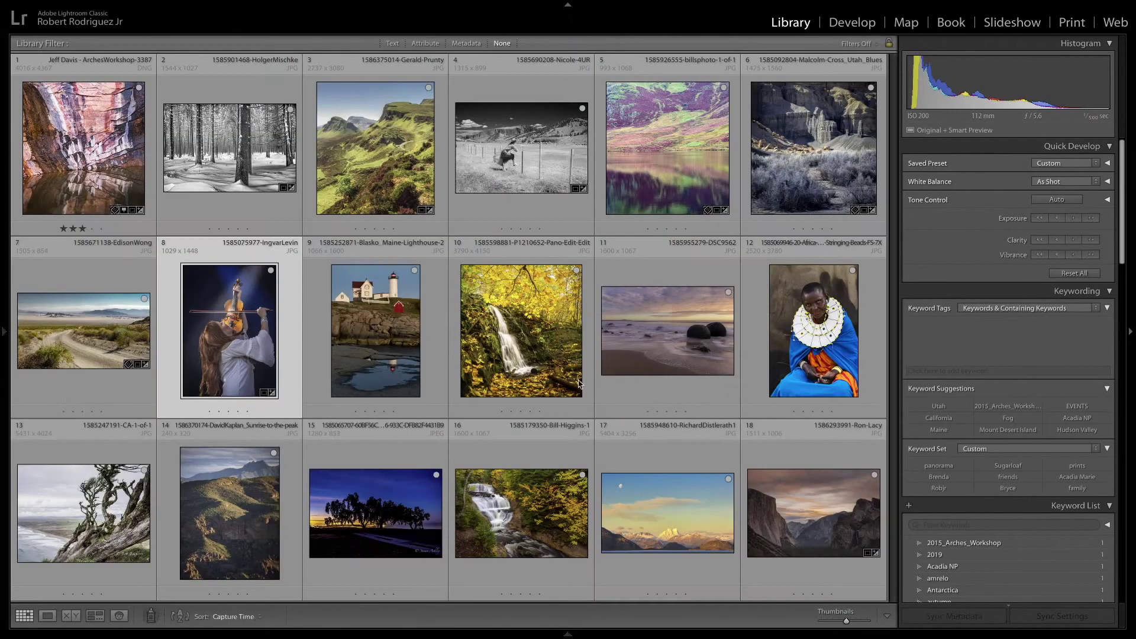
double_click(353, 311)
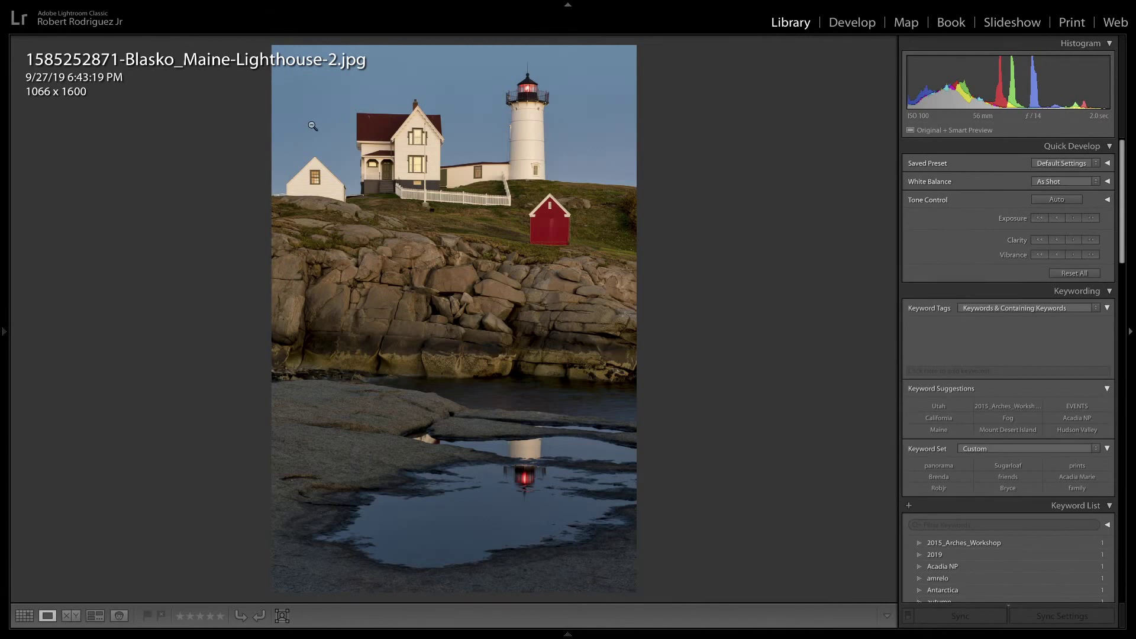
key("i")
key("i")
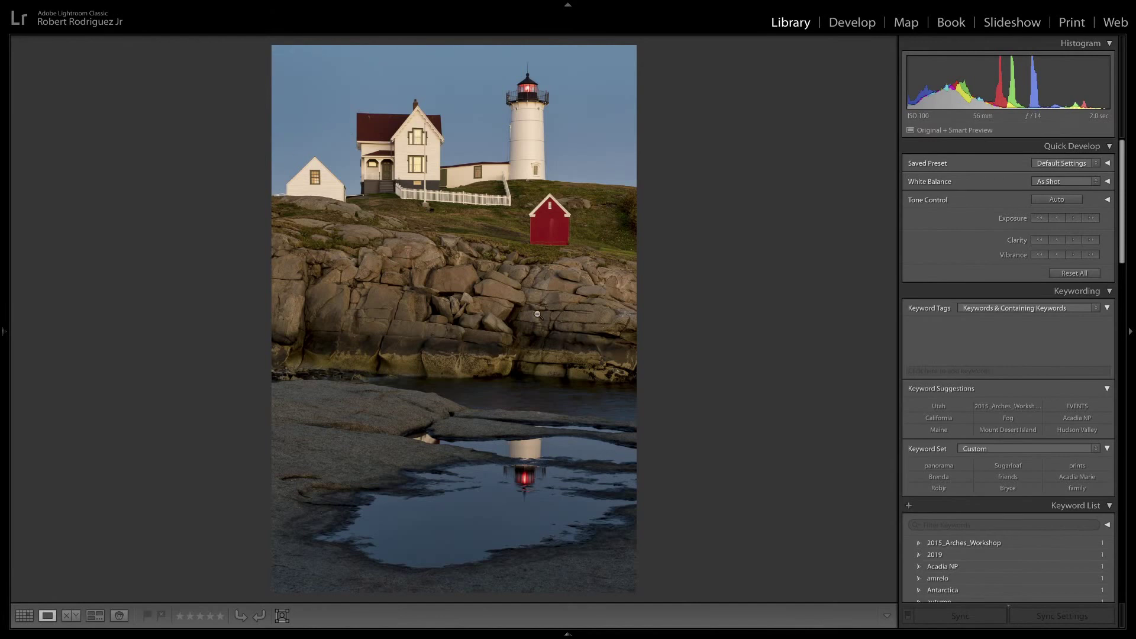
key("i")
key("i")
key("i")
Crop the dark rock foreground off the lighthouse photo so its lower edge cuts through the reflecting pool.
key("r")
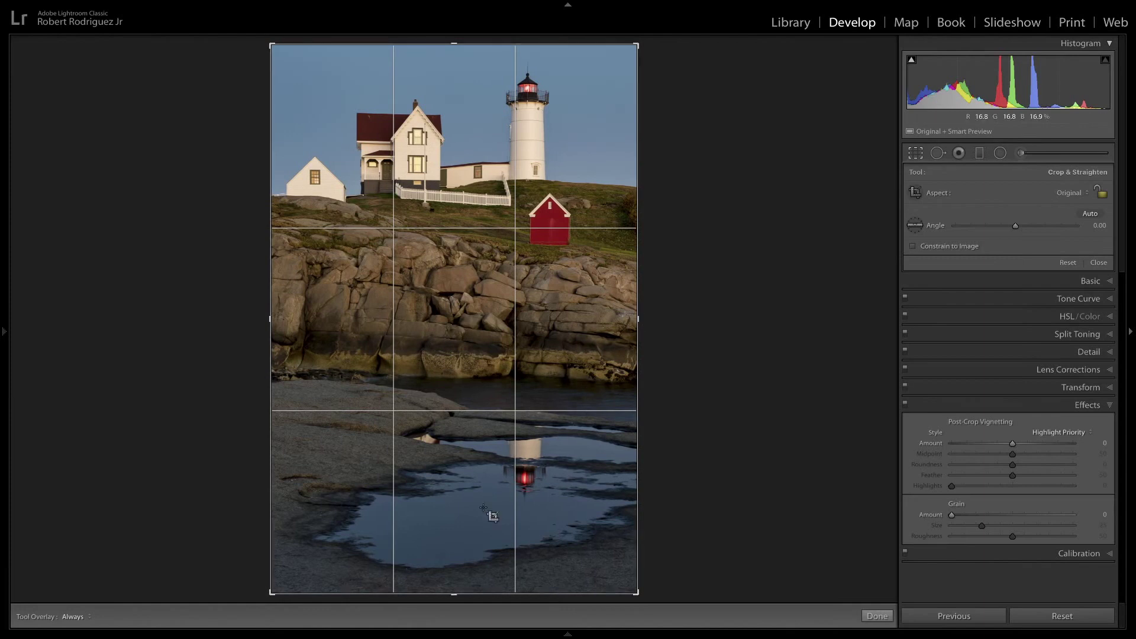
left_click_drag(464, 593, 472, 577)
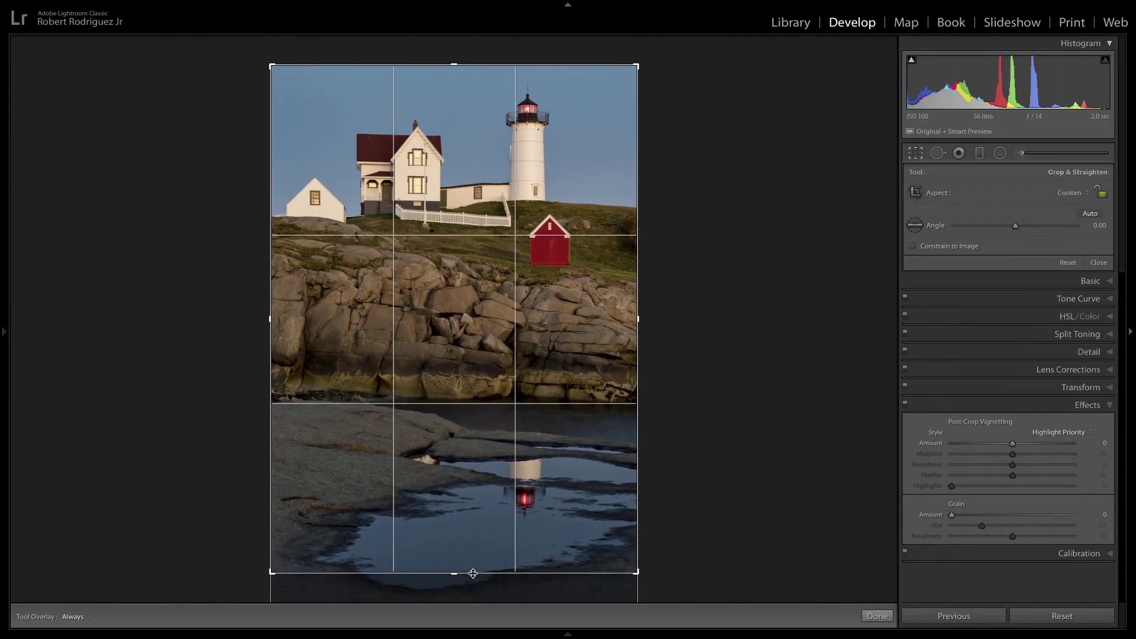
key("Return")
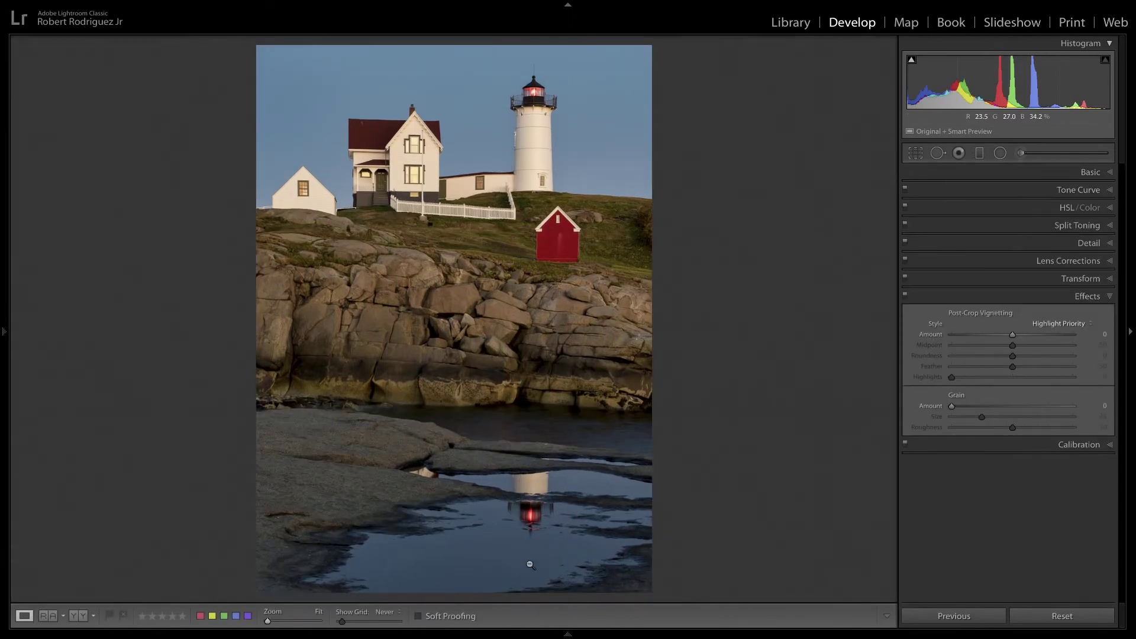
key("r")
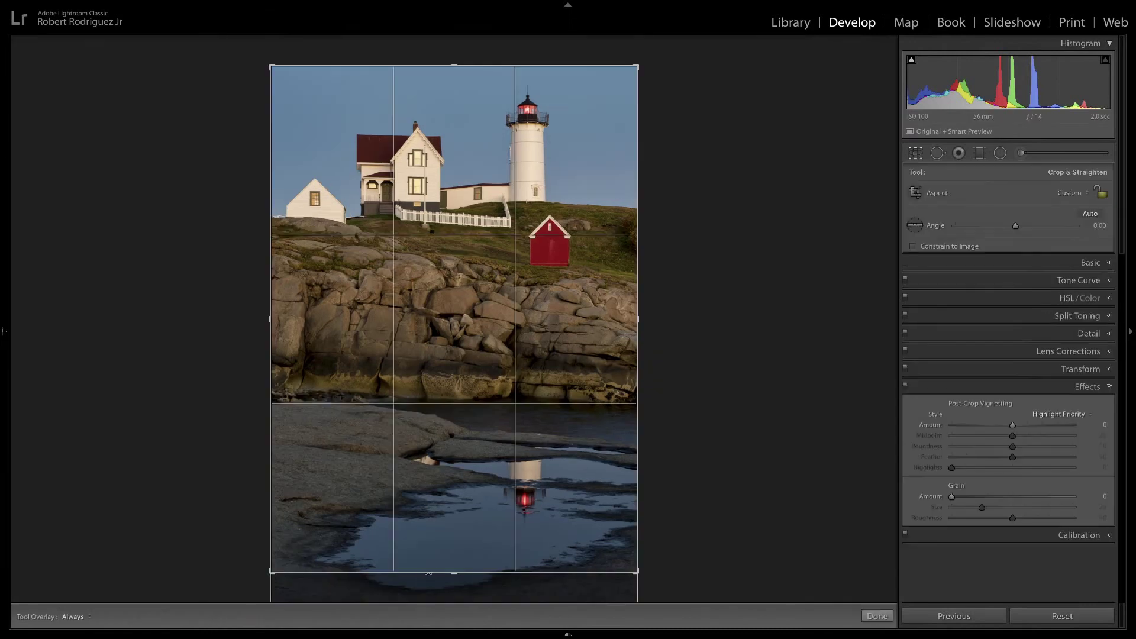
left_click_drag(432, 597, 433, 572)
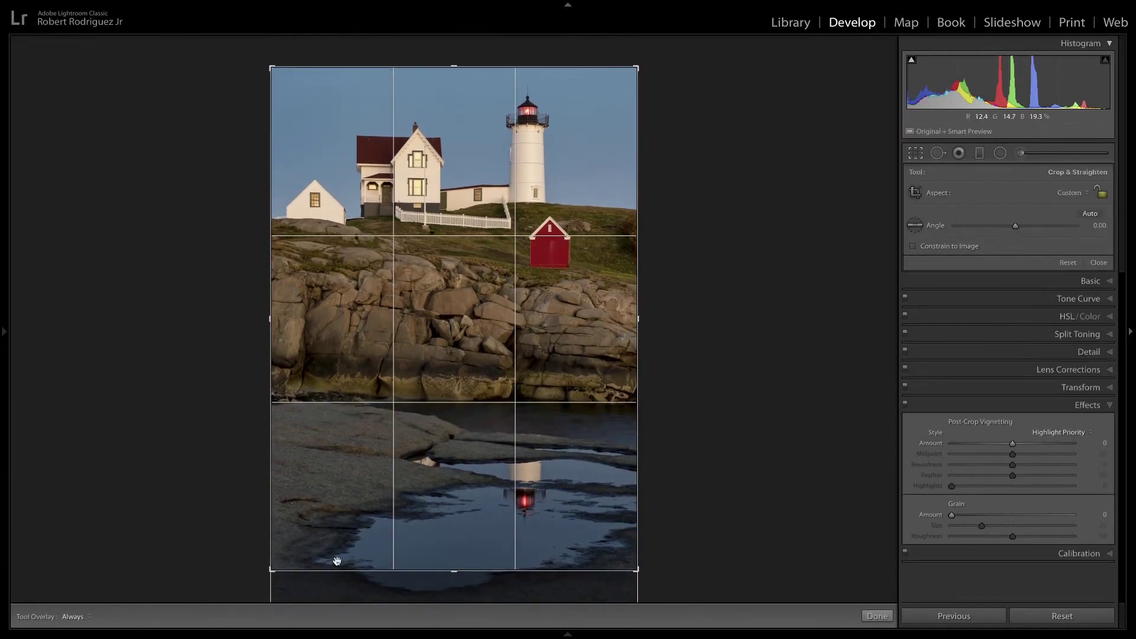
key("Return")
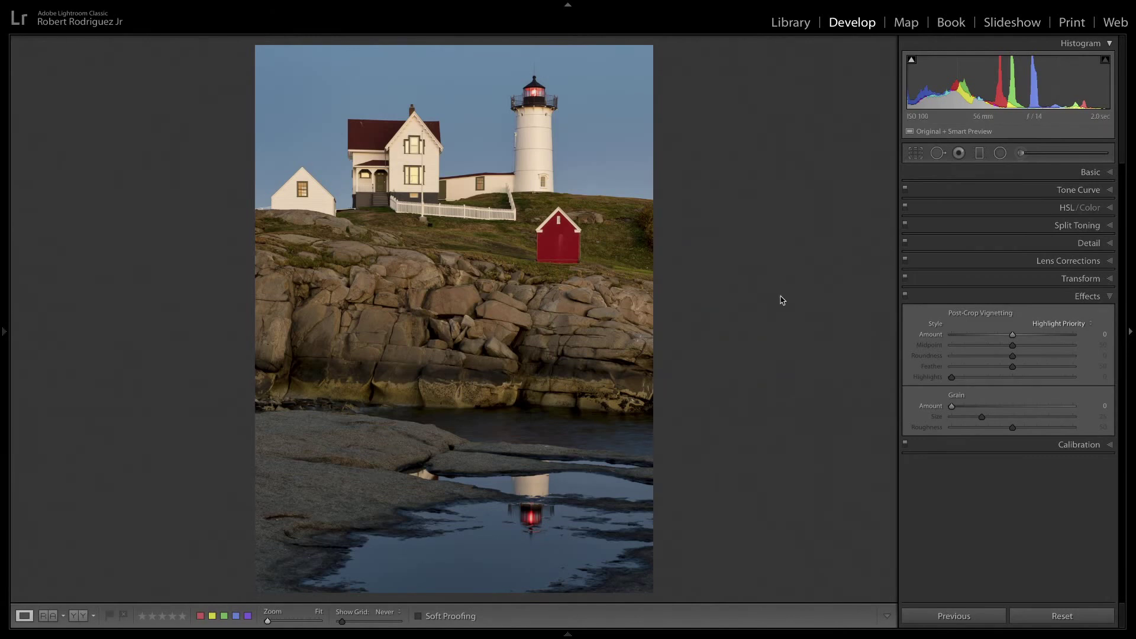
Add a graduated filter rising from the photo's lower edge over the reflecting pool, with Exposure −0.32.
left_click(980, 153)
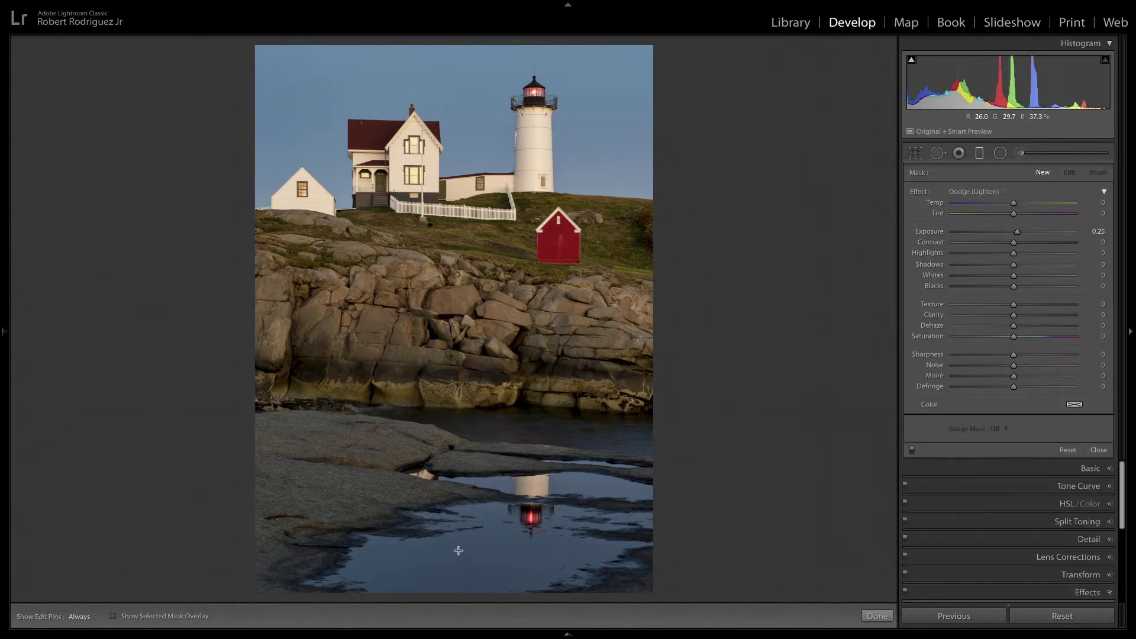
left_click_drag(457, 574, 461, 474)
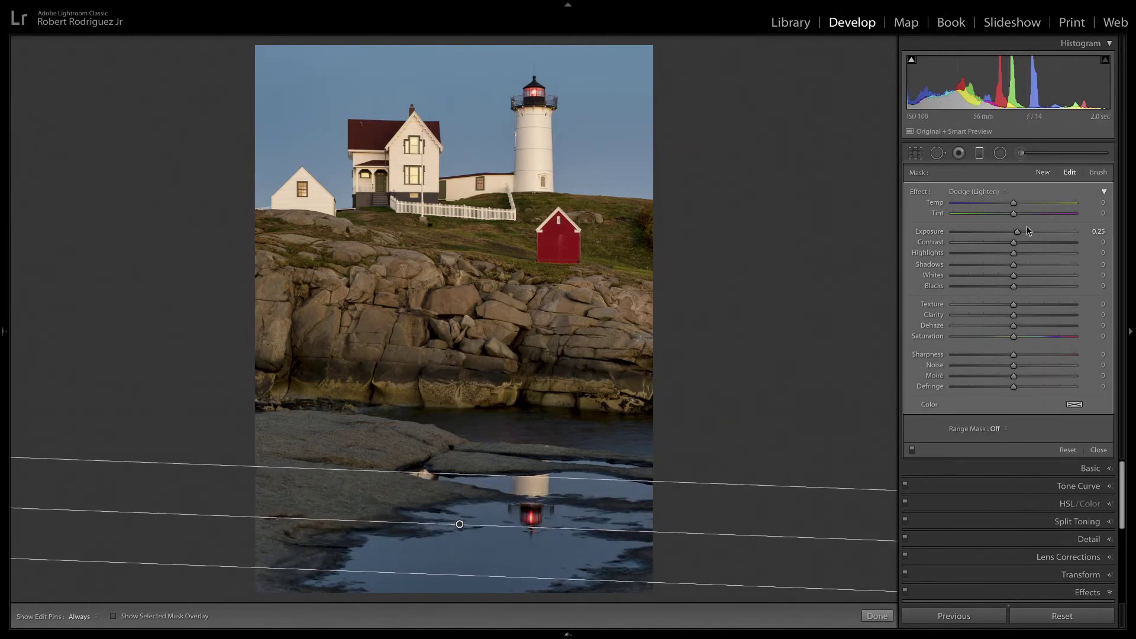
left_click_drag(1018, 232, 1011, 236)
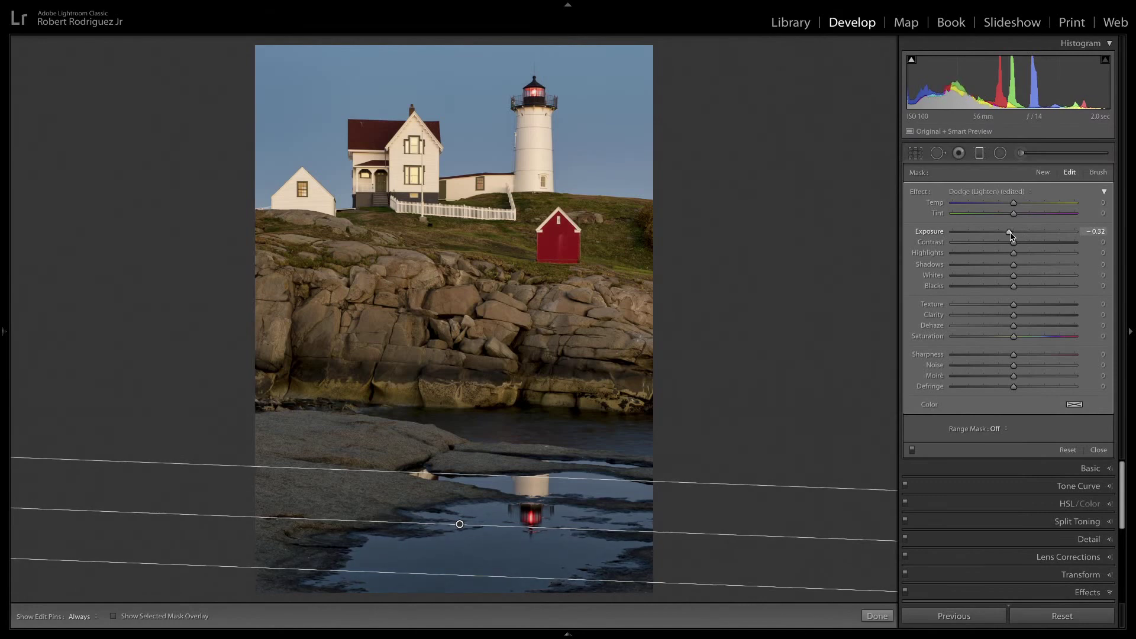
left_click_drag(502, 474, 501, 474)
Darken the red shed using an adjustment brush with the Burn (Darken) preset at size 5.0.
left_click(1022, 155)
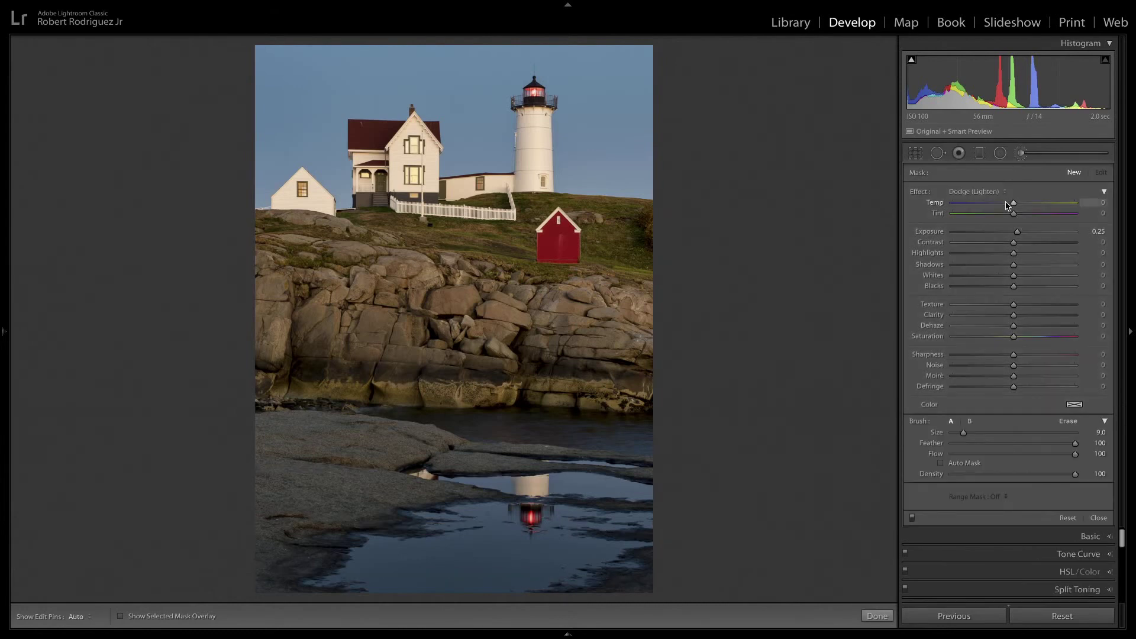
left_click(979, 193)
left_click(980, 166)
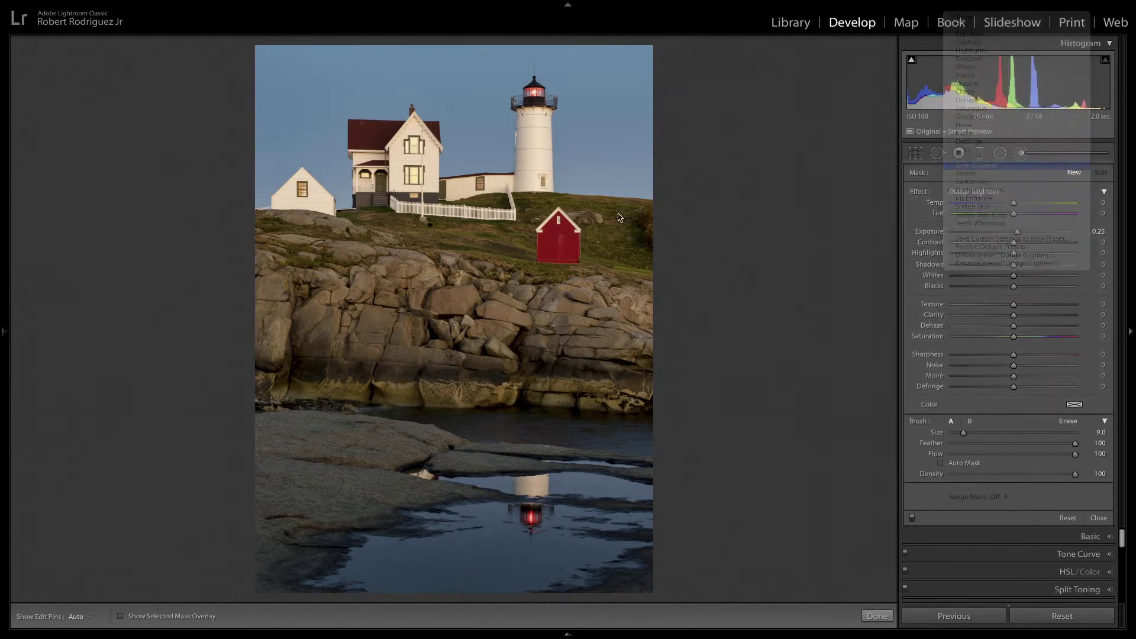
scroll(557, 226, "down", 2)
scroll(558, 227, "down", 2)
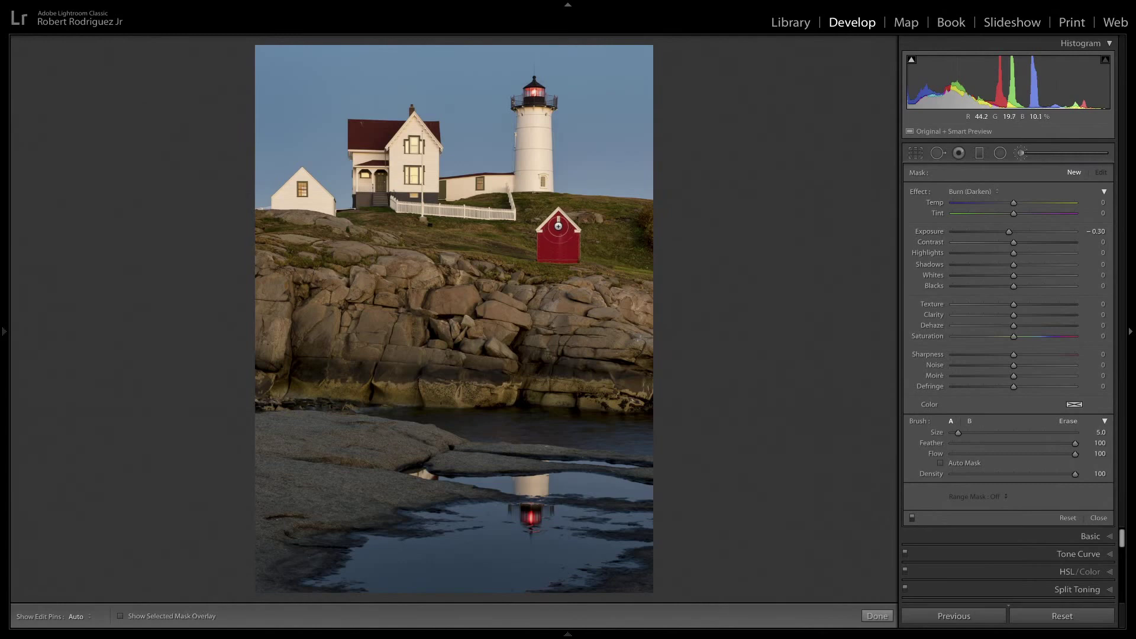
key("h")
mouse_move(553, 240)
left_mouse_down()
mouse_move(520, 230)
mouse_move(558, 223)
left_mouse_up()
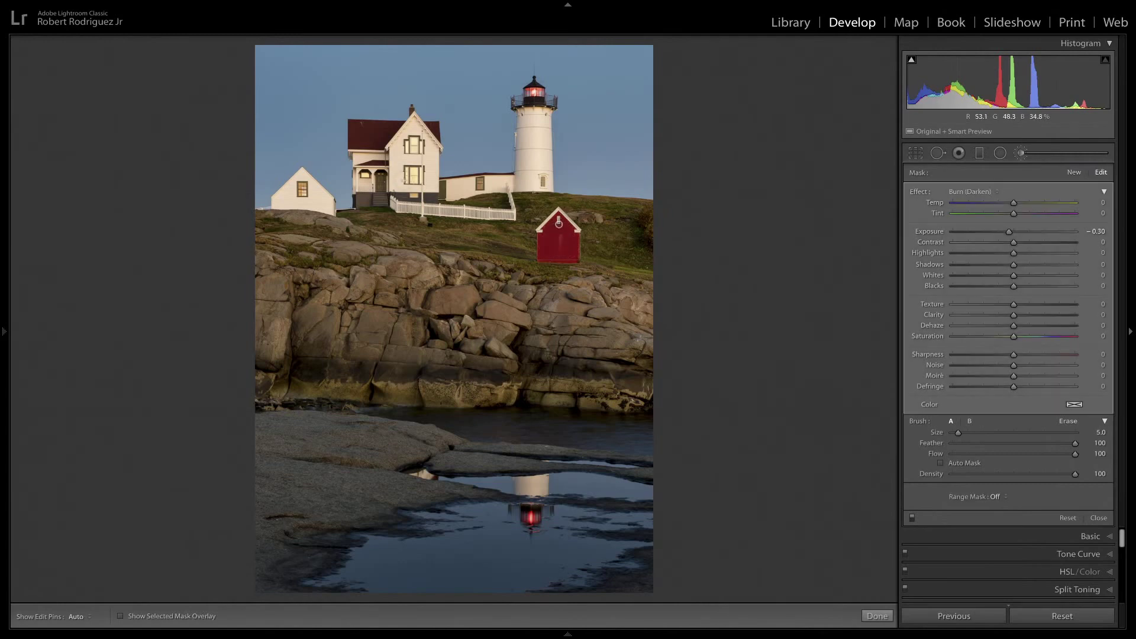
Burn the lighthouse, white houses, hillside, lower cliff, water and rock beside the pool, enlarging the brush to size 7.0.
key("h")
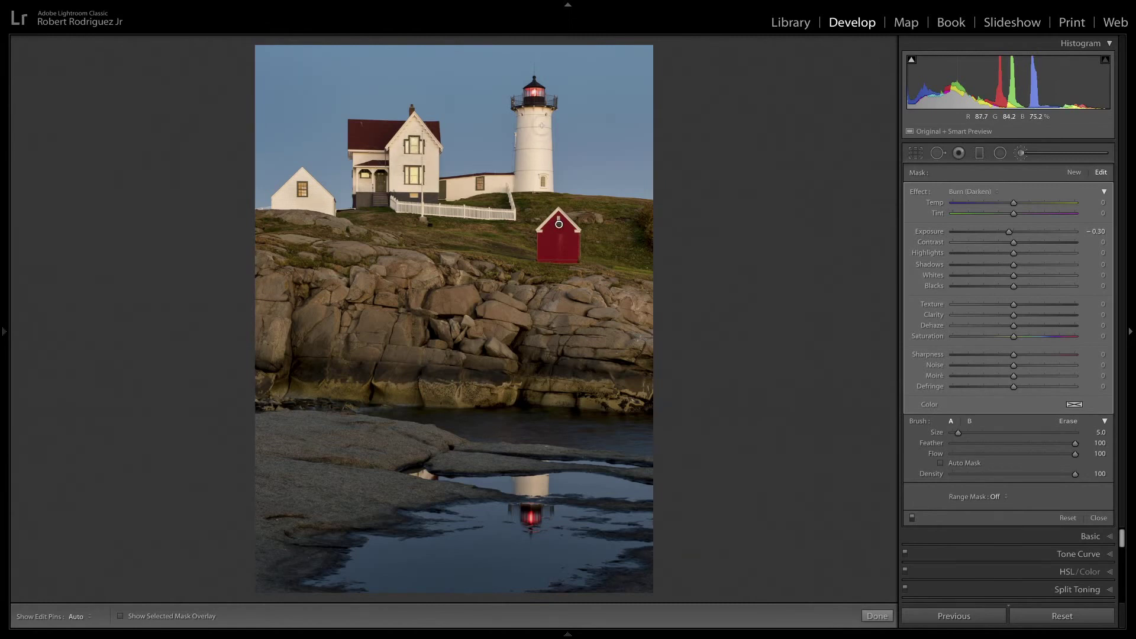
left_click_drag(521, 122, 524, 178)
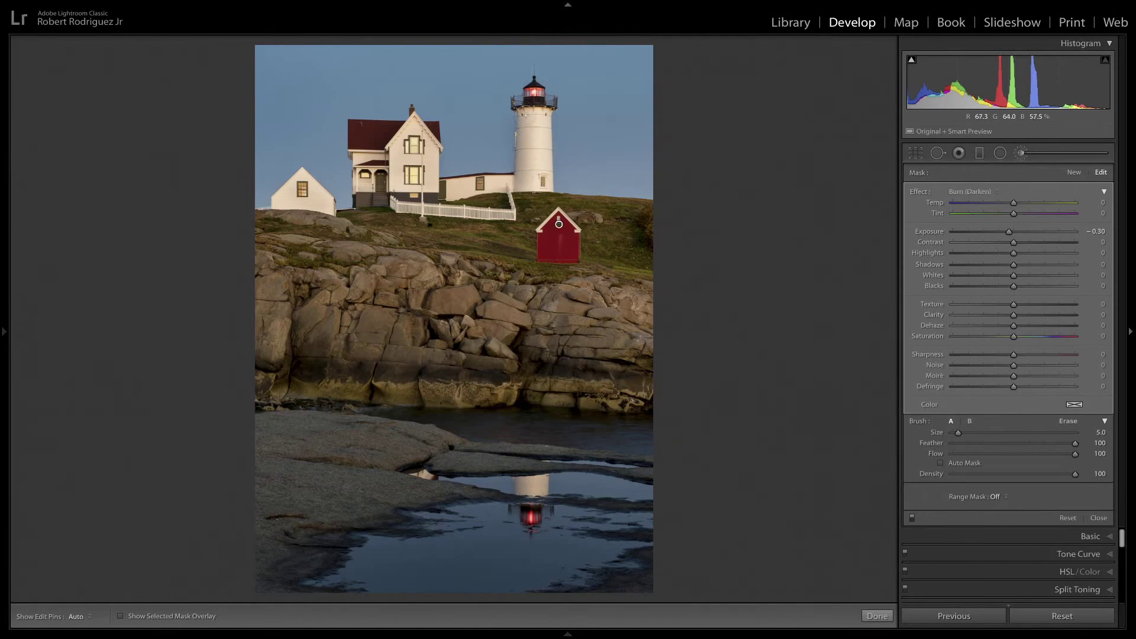
key("h")
key("h")
key("h")
key("bracketright")
key("h")
key("h")
key("h")
key("h")
Set the burn brush mask's Exposure to −0.60 and check the painted areas with the mask overlay.
left_click(1097, 230)
key("Down")
key("Down")
key("Down")
key("Down")
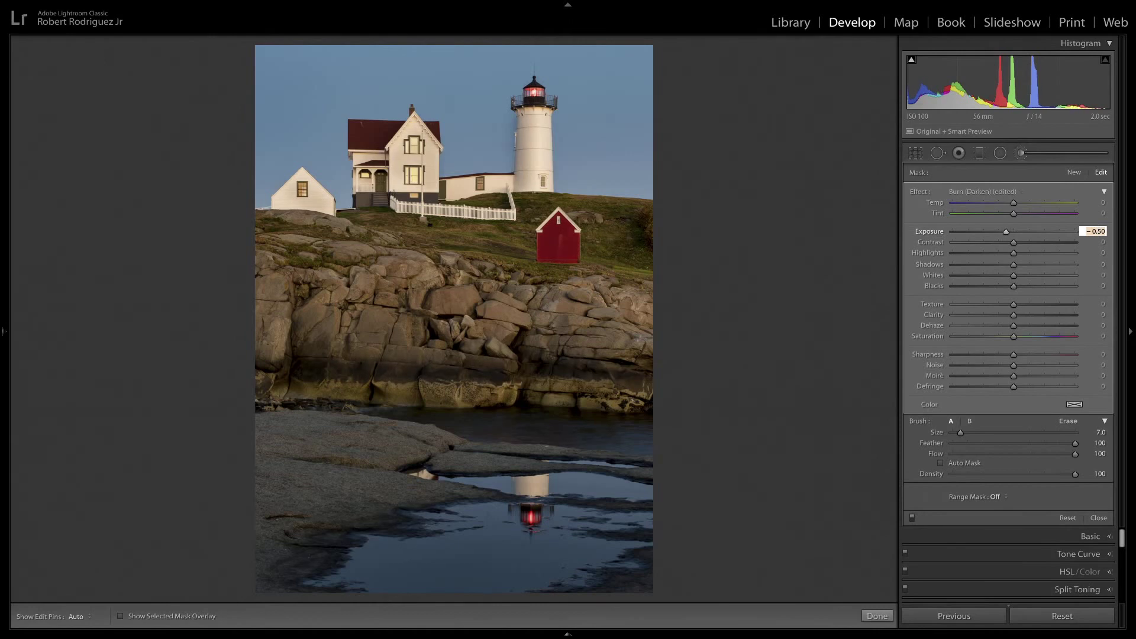
key("Down")
left_click(559, 223)
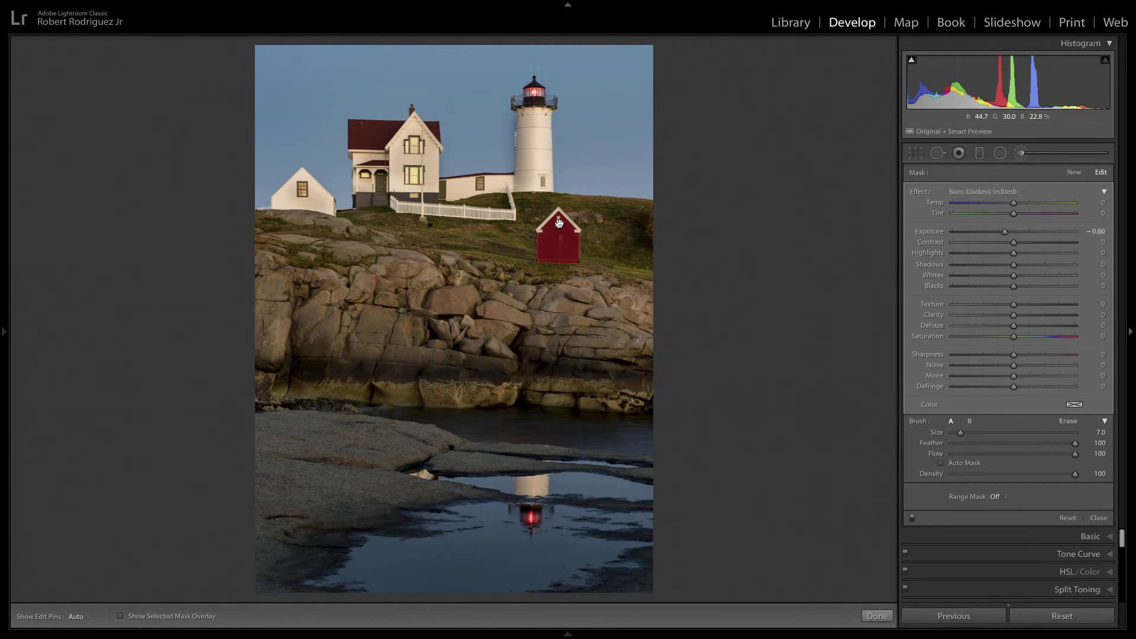
mouse_move(559, 224)
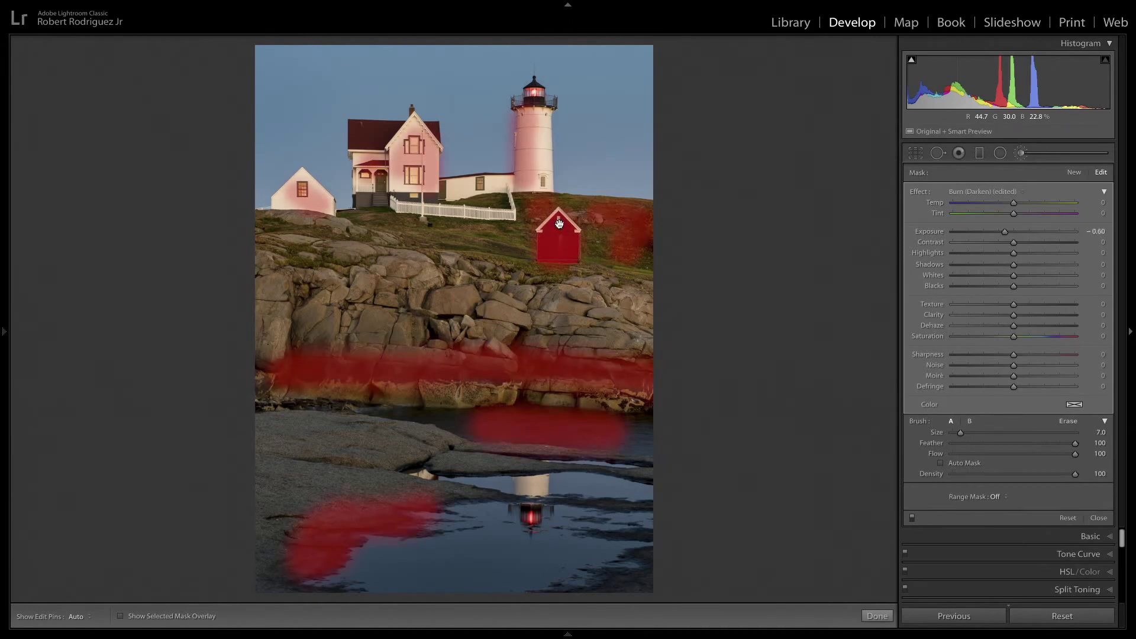
Create a new adjustment brush mask with the Dodge (Lighten) preset and lighten the lighthouse tower.
left_click(1072, 175)
left_click(980, 192)
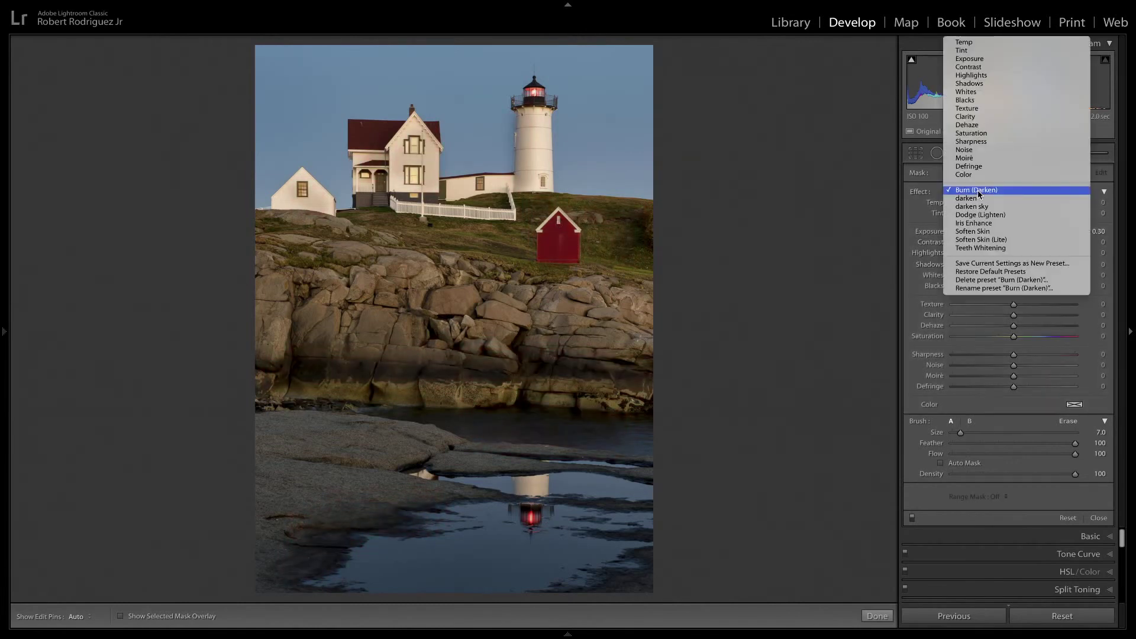
left_click(980, 214)
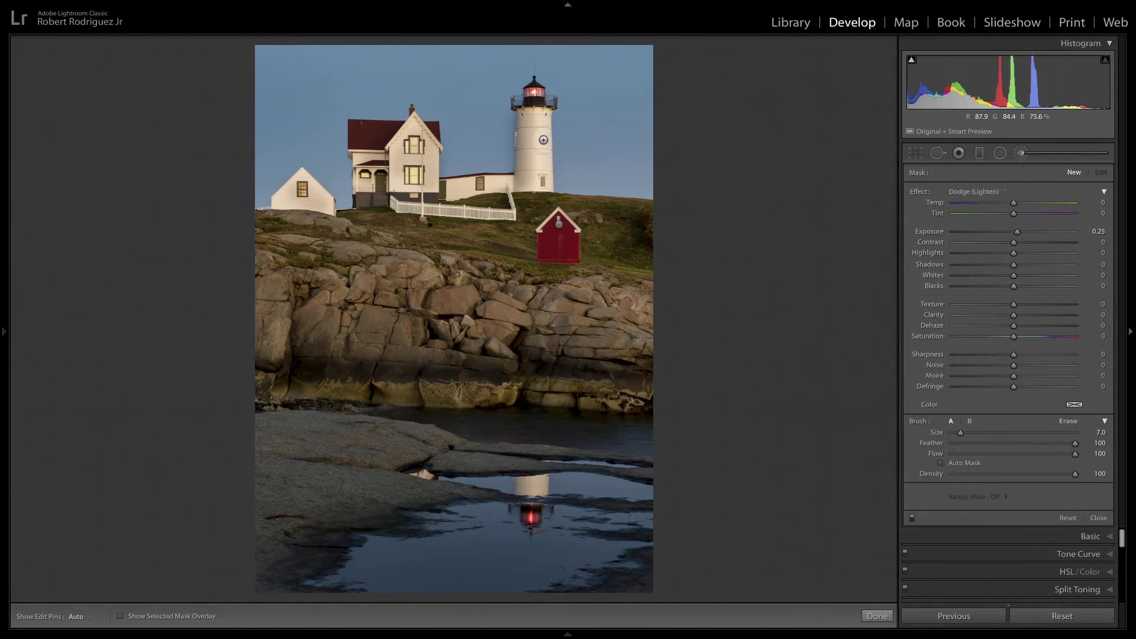
key("bracketleft")
key("h")
left_click_drag(542, 120, 544, 188)
key("h")
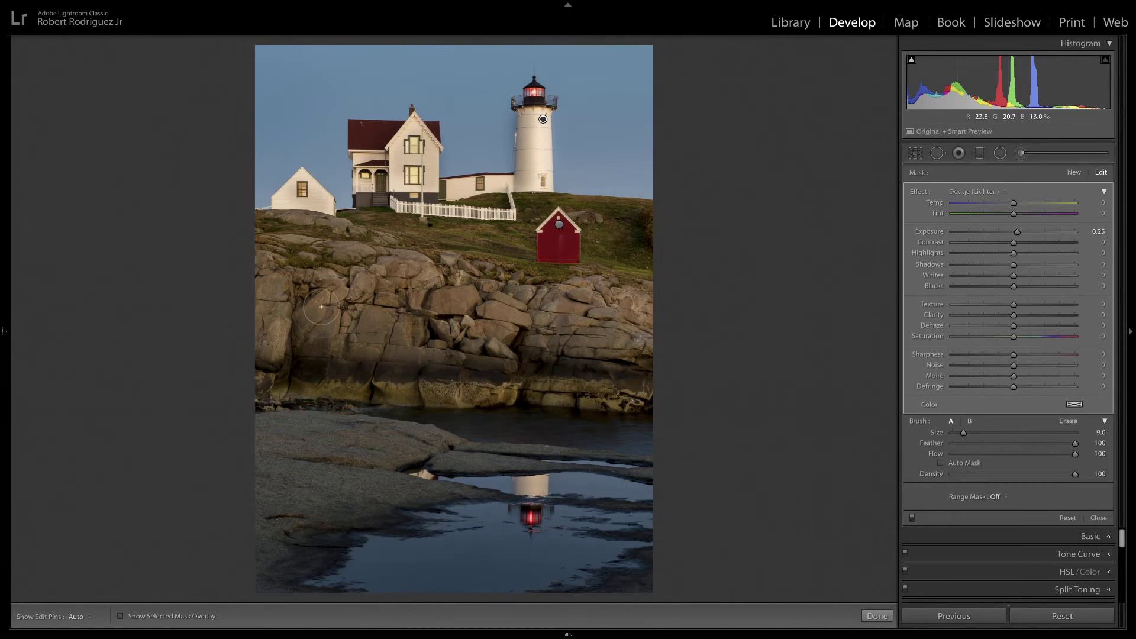
Dodge the cliff rocks with the brush enlarged to size 11.0, and the foreground rock slab with it reduced to 8.0.
scroll(322, 309, "up", 5)
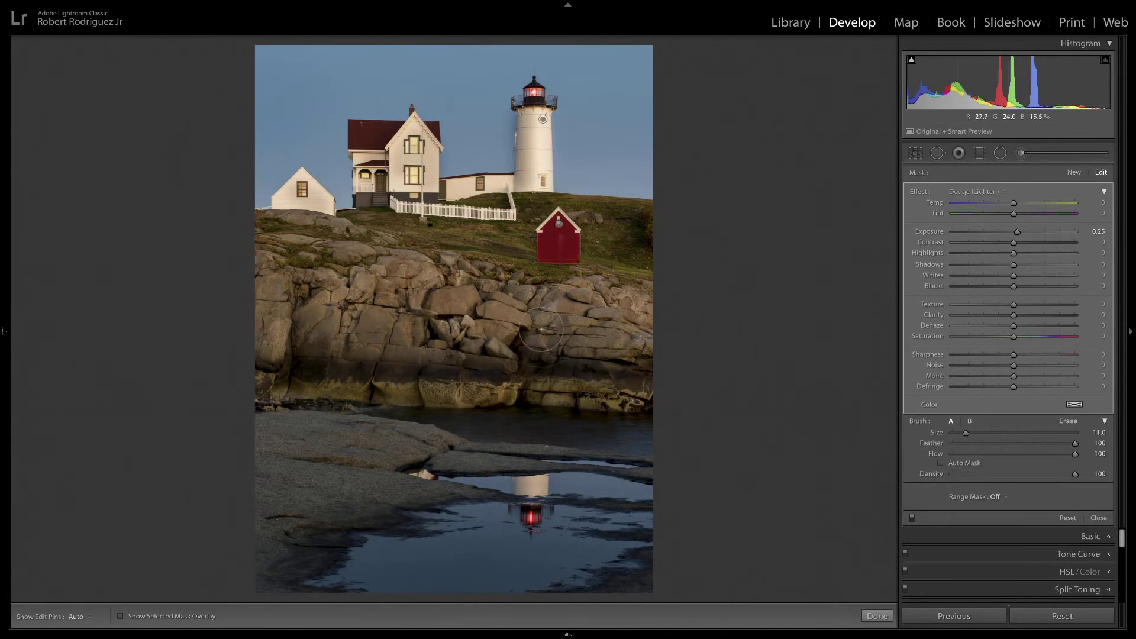
key("h")
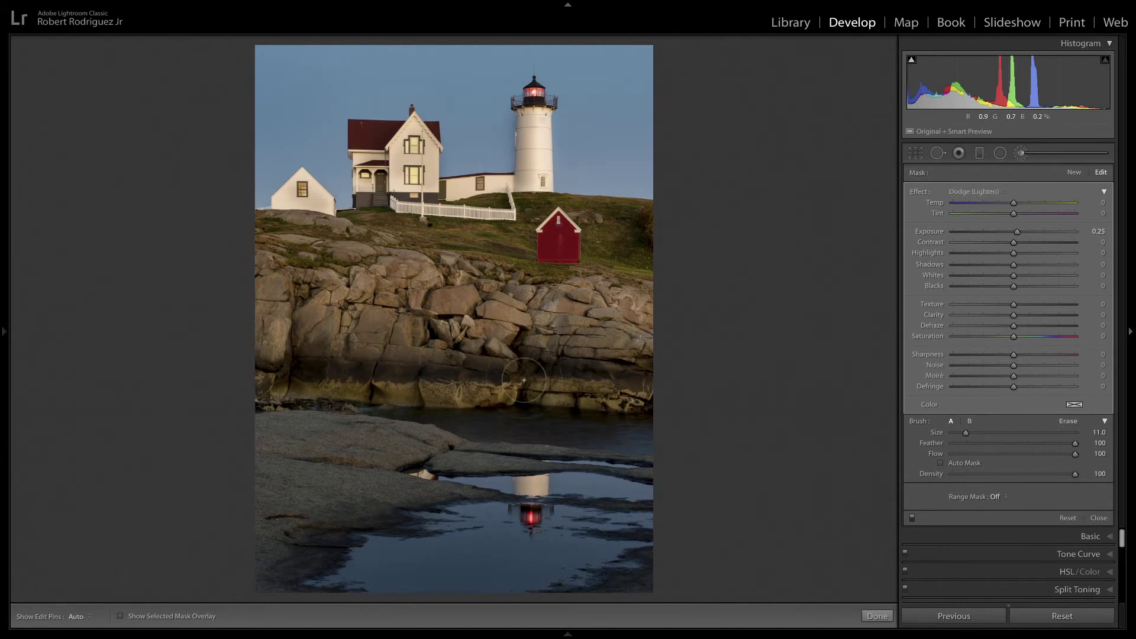
key("bracketleft")
key("bracketleft")
key("bracketleft")
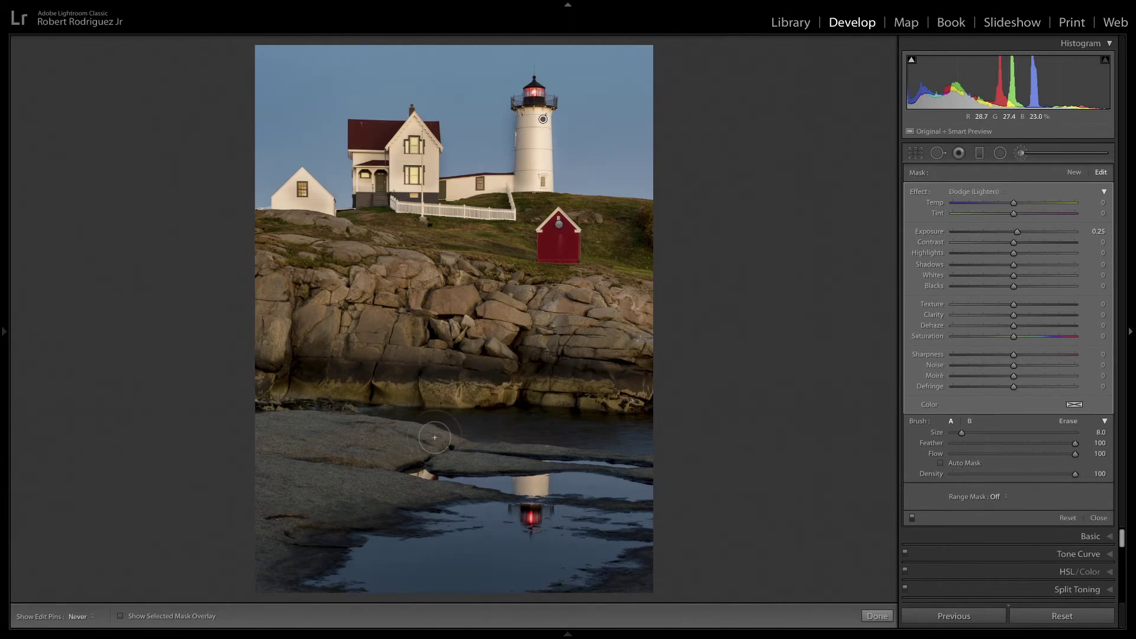
mouse_move(361, 465)
left_mouse_down()
mouse_move(332, 478)
mouse_move(397, 480)
mouse_move(339, 477)
mouse_move(328, 509)
mouse_move(383, 469)
left_mouse_up()
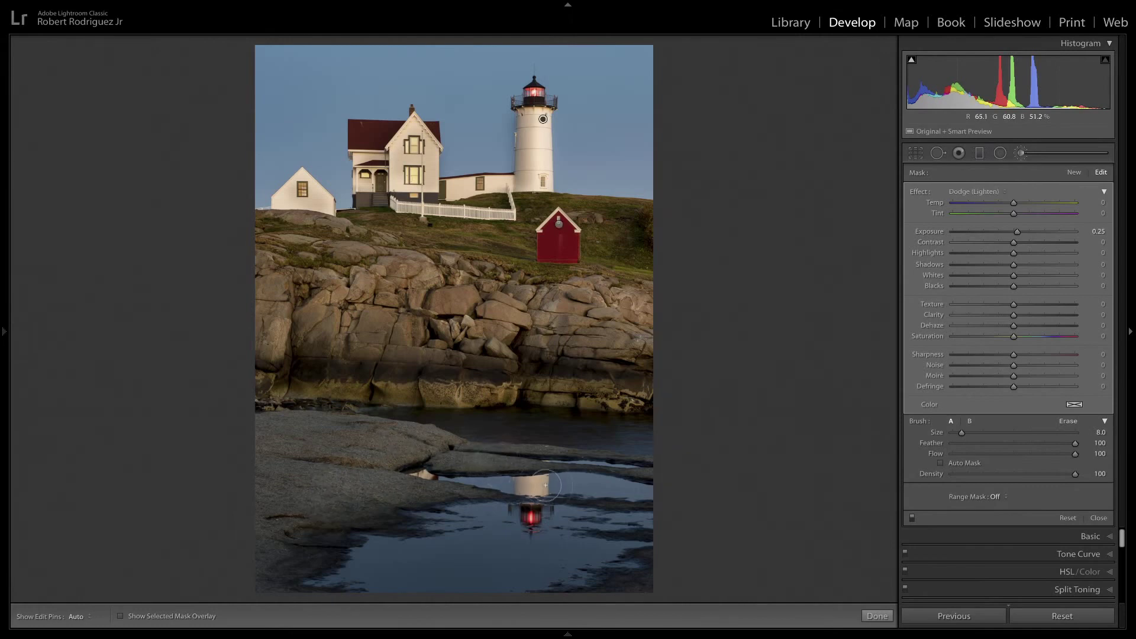
Lower the brush Flow to 48 and dodge the reflecting pool and its rocky edge, going from size 12.0 down to 7.0.
key("h")
scroll(508, 520, "up", 4)
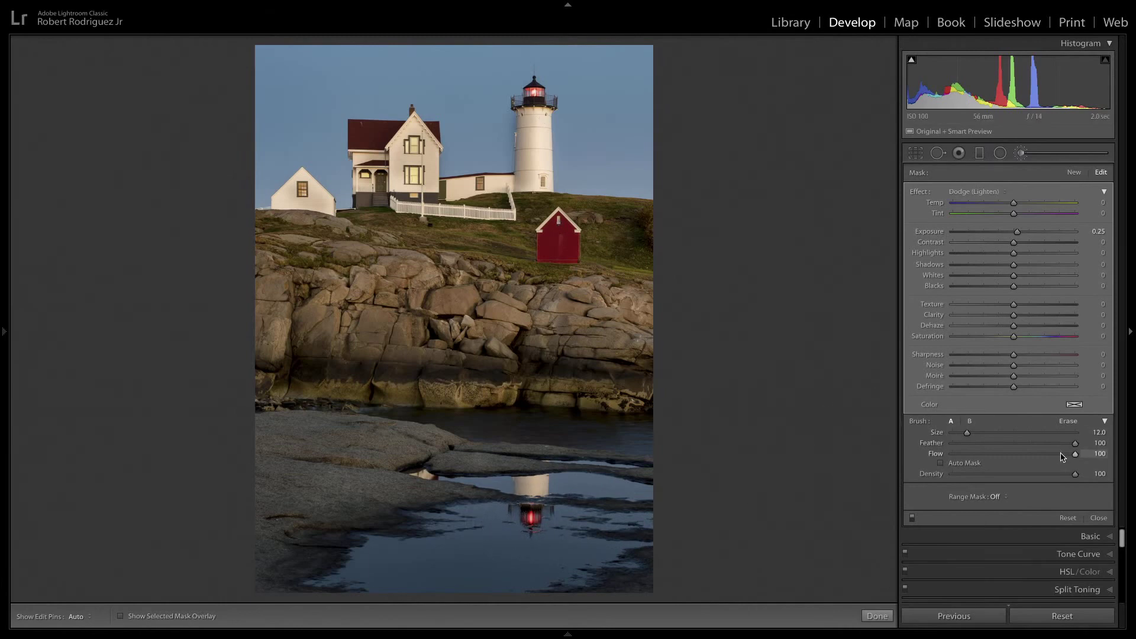
left_click_drag(1067, 454, 1011, 454)
scroll(497, 491, "down", 1)
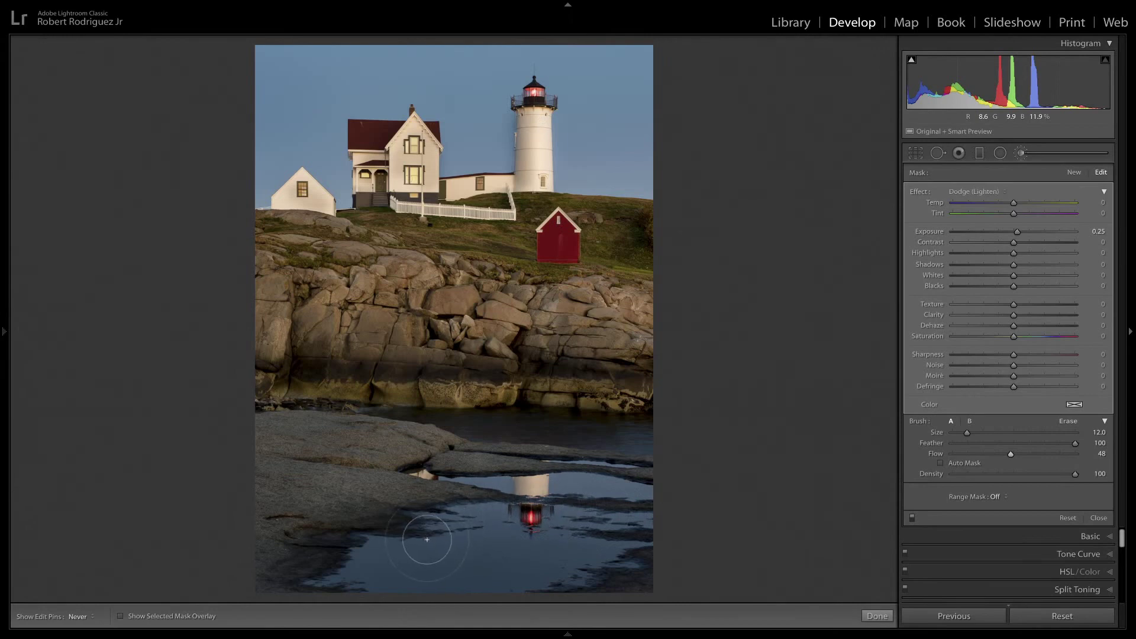
scroll(554, 525, "up", 1)
key("h")
key("h")
key("h")
key("h")
scroll(316, 556, "down", 5)
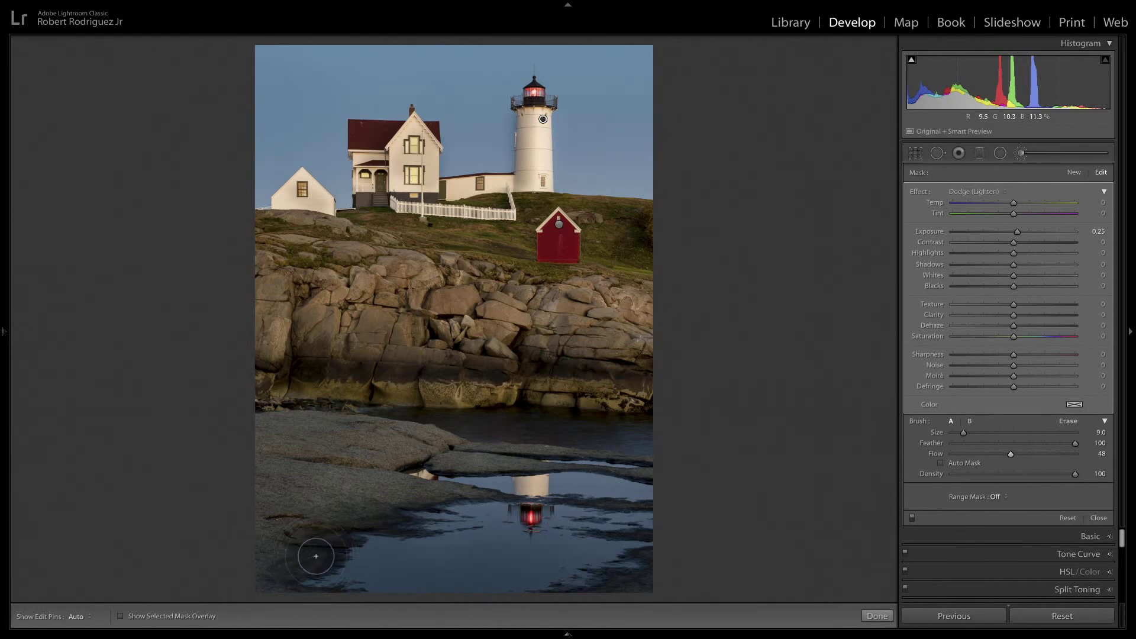
key("h")
key("h")
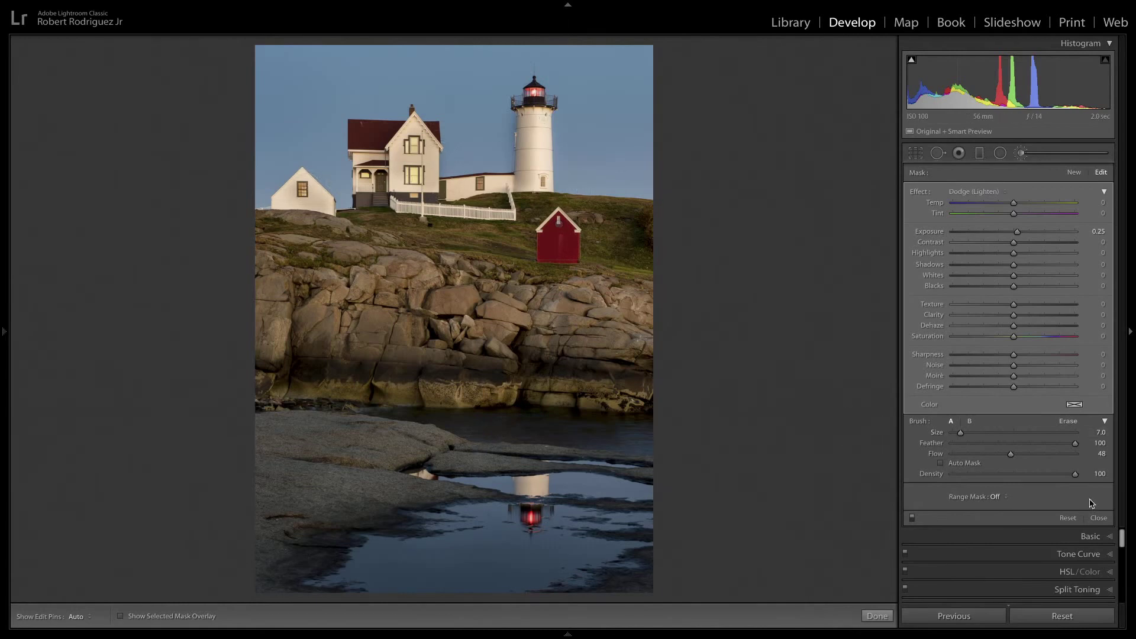
Set the dodge brush mask's Exposure to 0.45.
left_click(1098, 231)
key("Up")
key("Up")
key("Up")
key("Up")
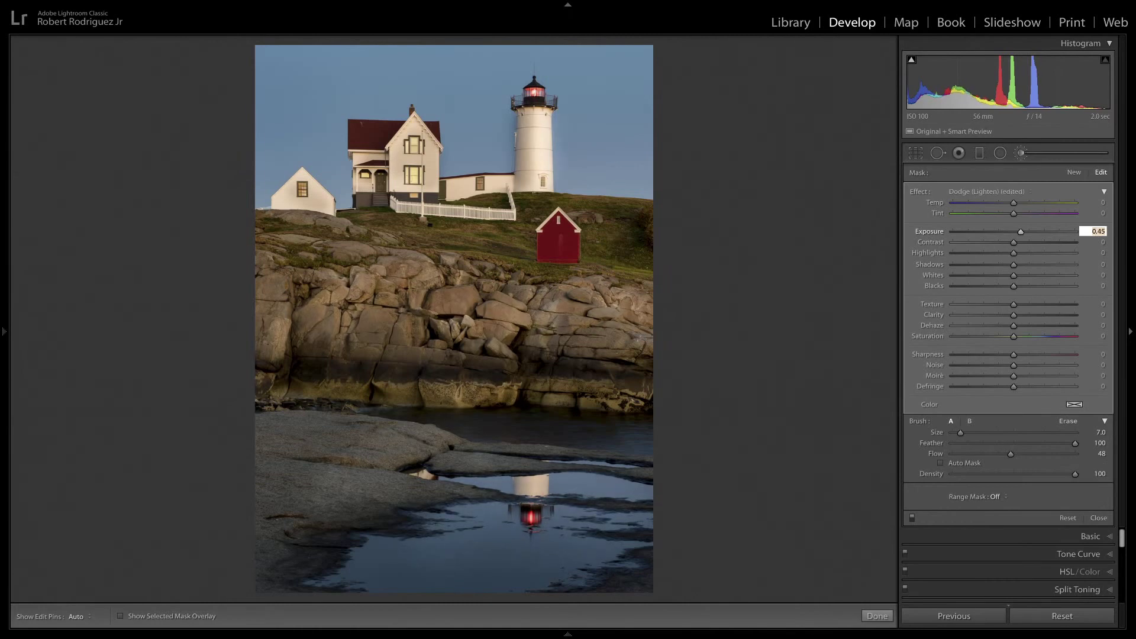
Finish the dodge brush edit on the lighthouse photo and compare the before and after versions.
left_click(1098, 518)
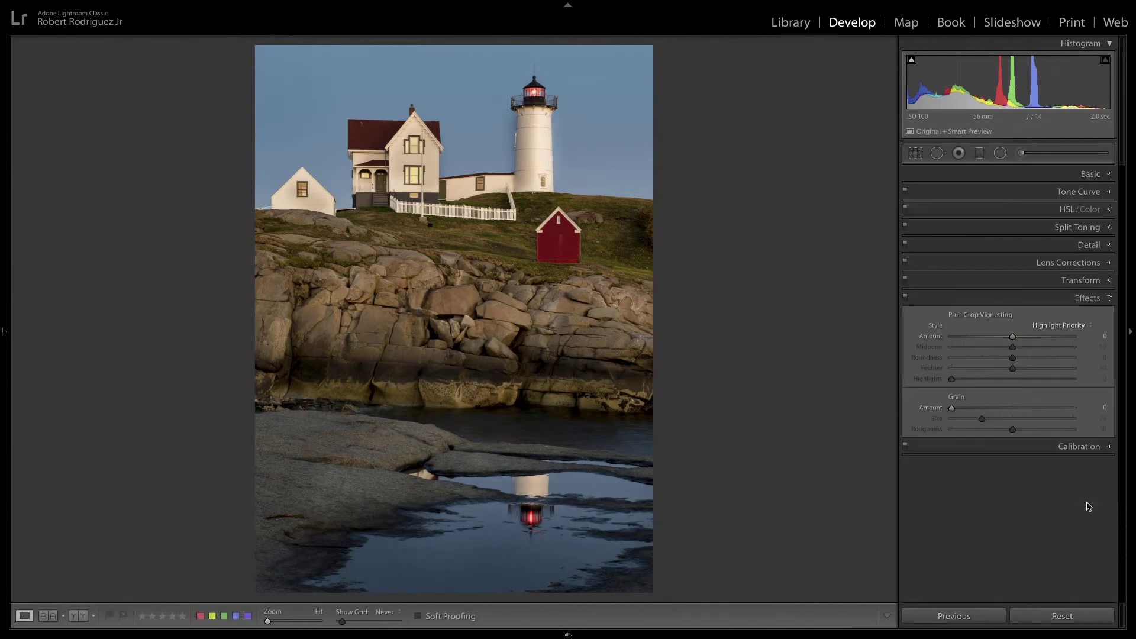
key("backslash")
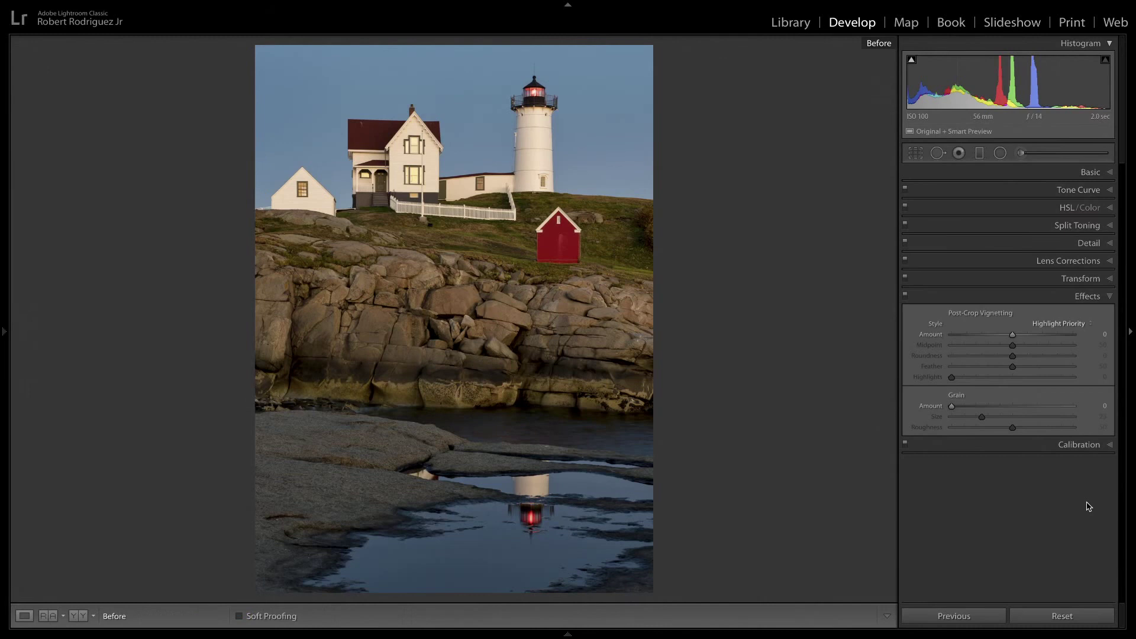
key("backslash")
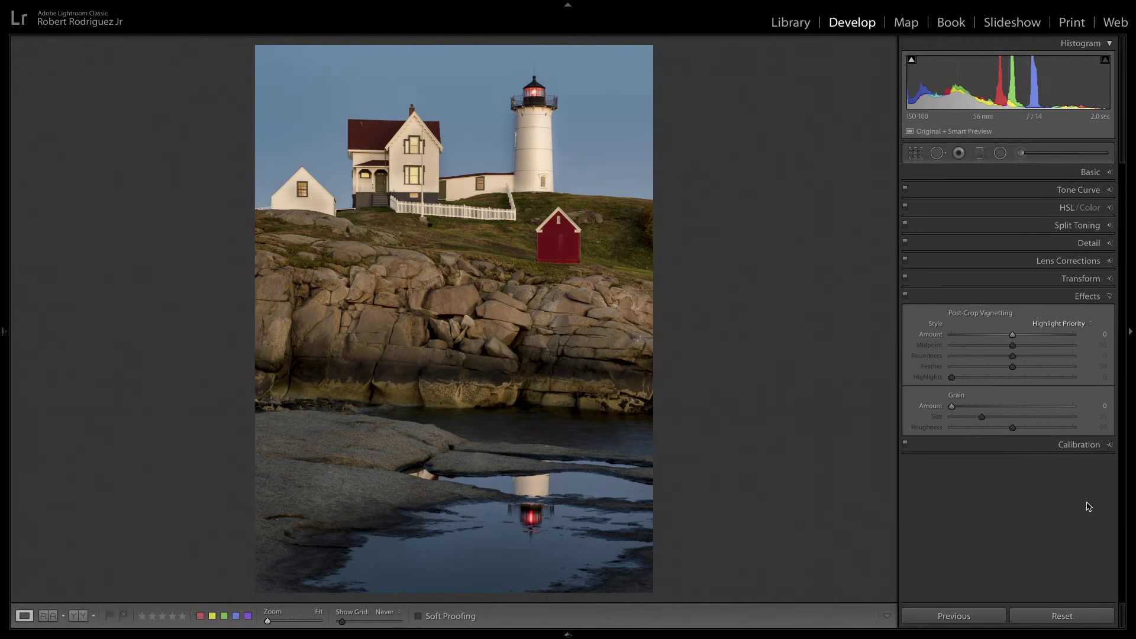
key("backslash")
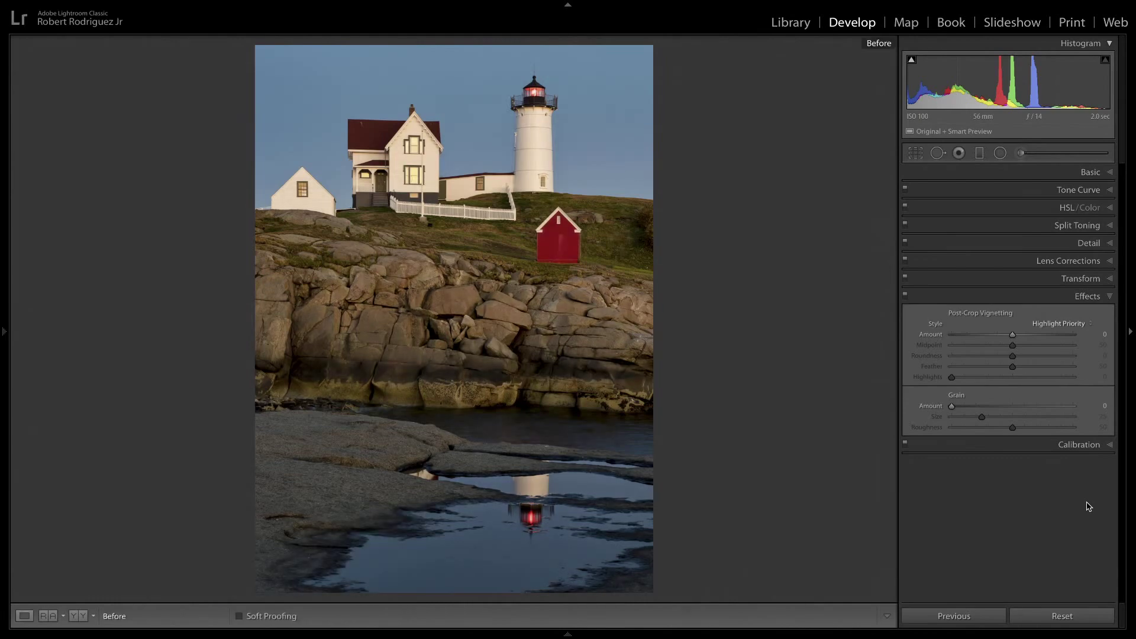
key("backslash")
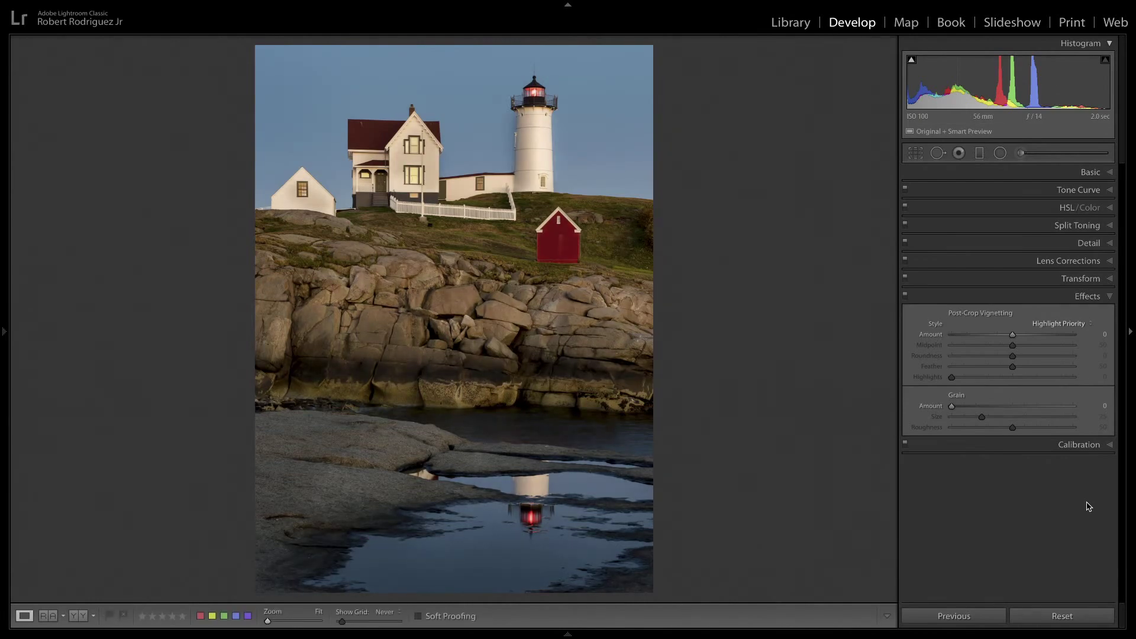
Open the autumn waterfall photo from the library grid and check its file name and exposure information.
key("g")
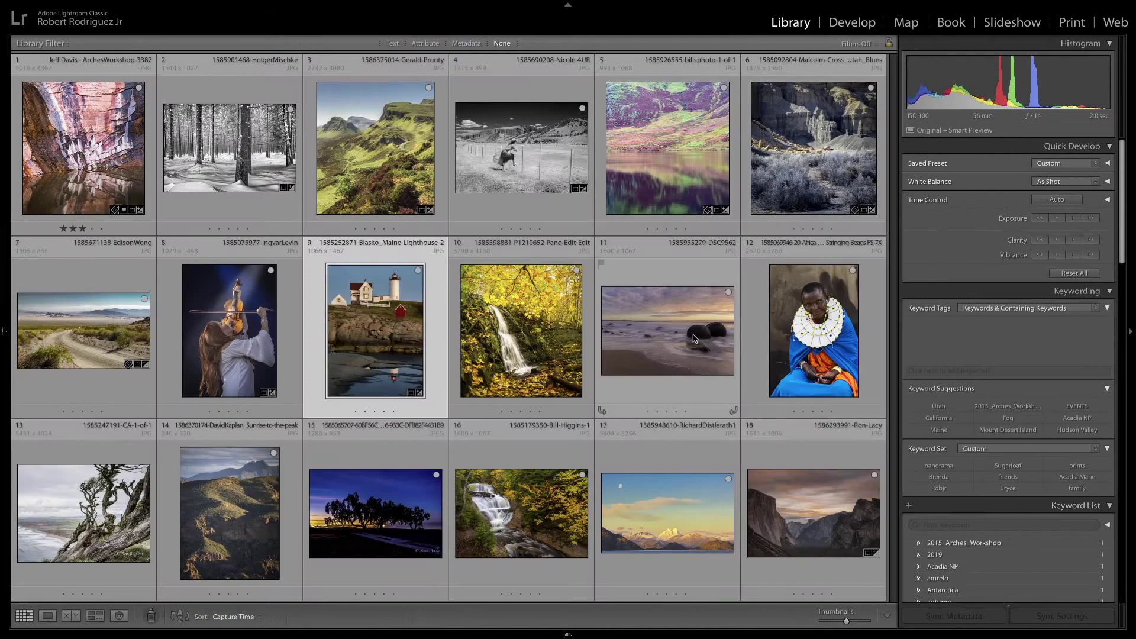
double_click(531, 322)
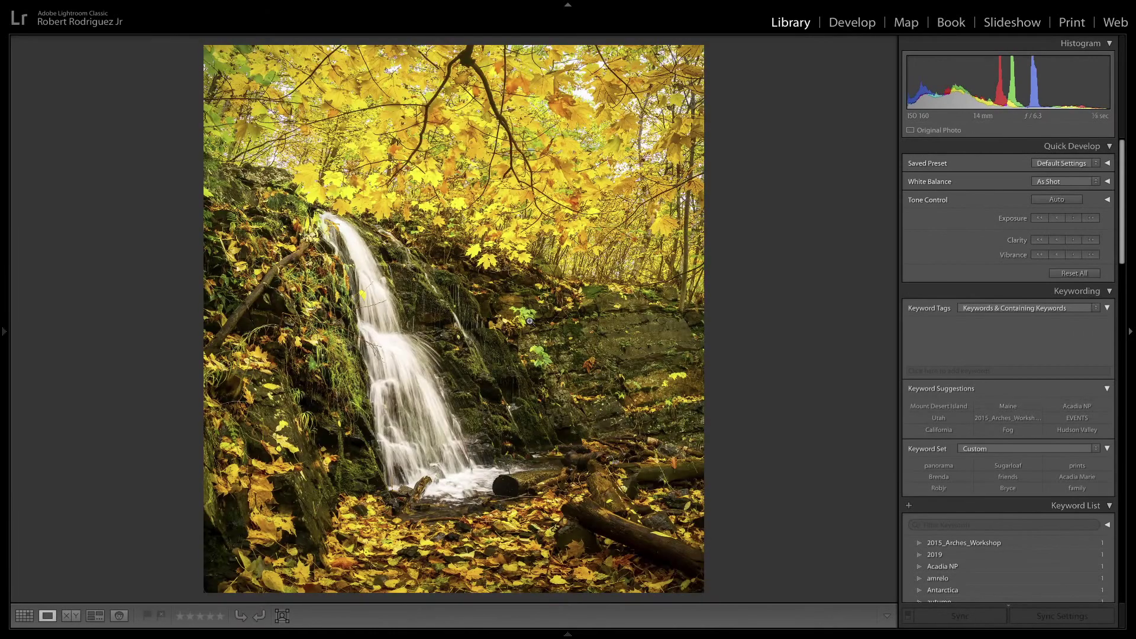
key("i")
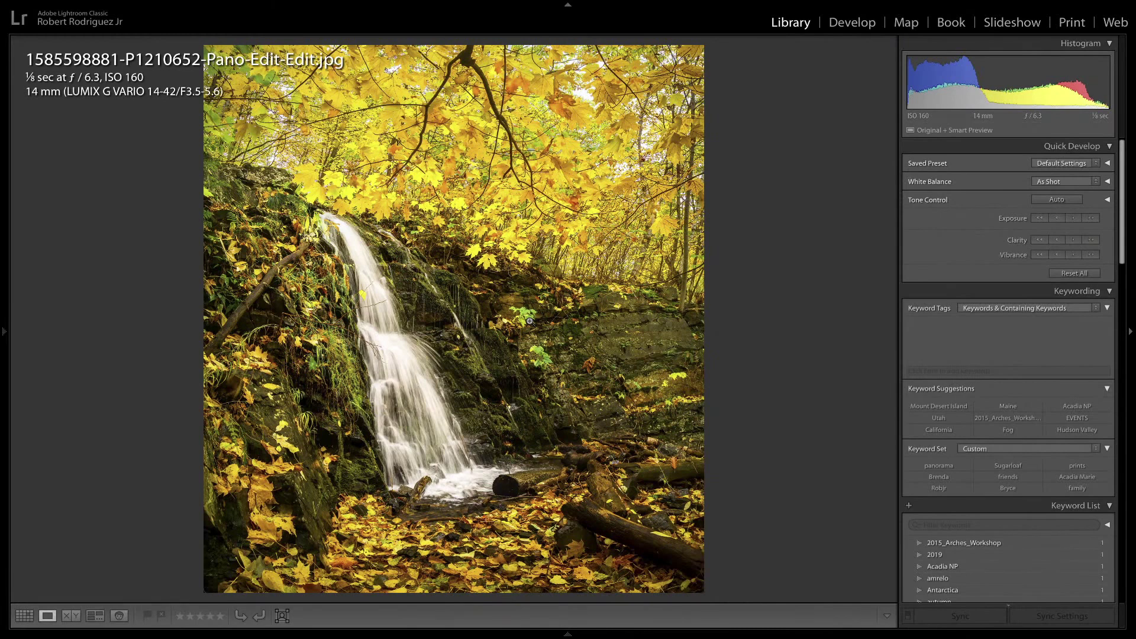
key("i")
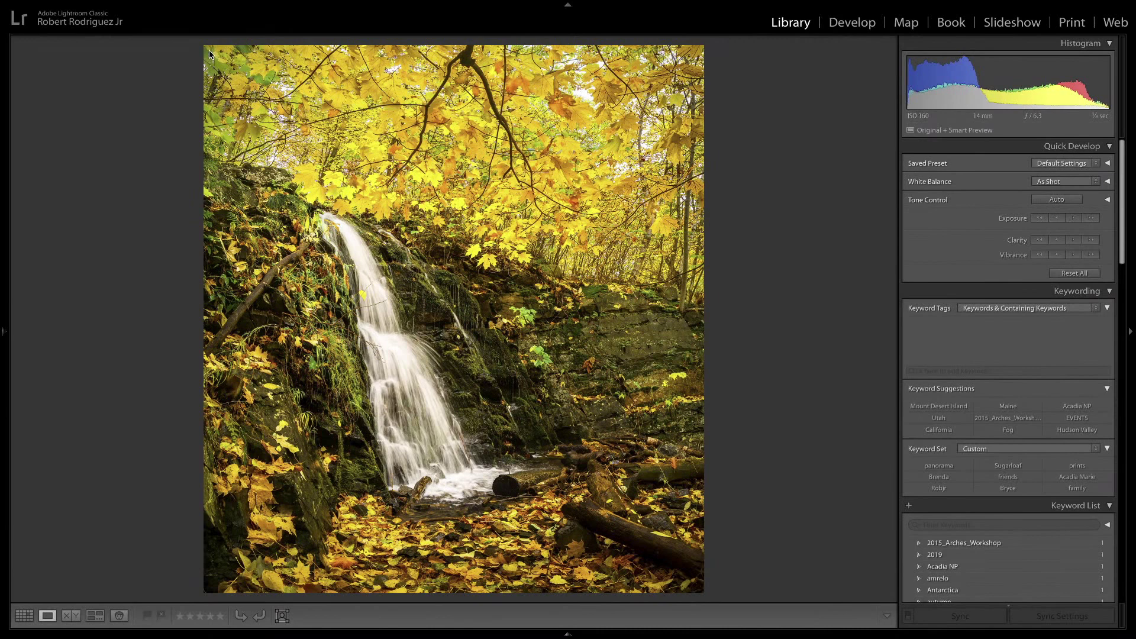
Outline the yellow foliage and mark the diagonal across the waterfall in red freehand lines, and clear the markings.
mouse_move(208, 51)
left_mouse_down()
mouse_move(217, 110)
mouse_move(284, 159)
mouse_move(424, 207)
mouse_move(531, 265)
mouse_move(662, 286)
mouse_move(679, 273)
mouse_move(687, 10)
mouse_move(600, 25)
mouse_move(207, 53)
left_mouse_up()
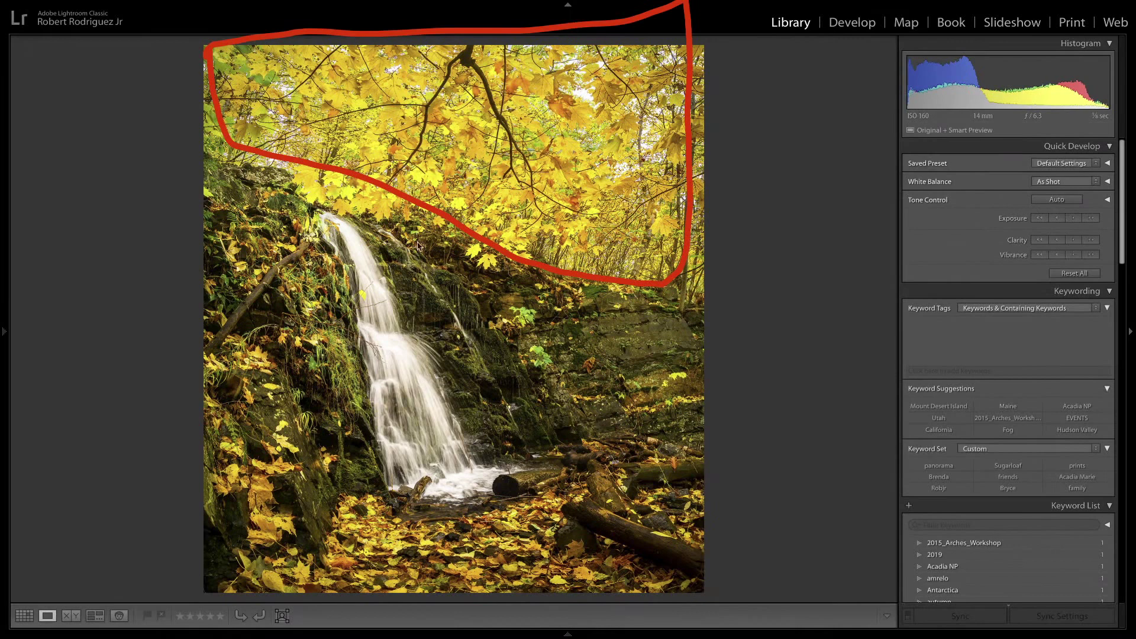
mouse_move(673, 573)
left_mouse_down()
mouse_move(655, 539)
mouse_move(591, 470)
mouse_move(447, 417)
mouse_move(382, 364)
mouse_move(338, 239)
mouse_move(304, 195)
mouse_move(228, 159)
left_mouse_up()
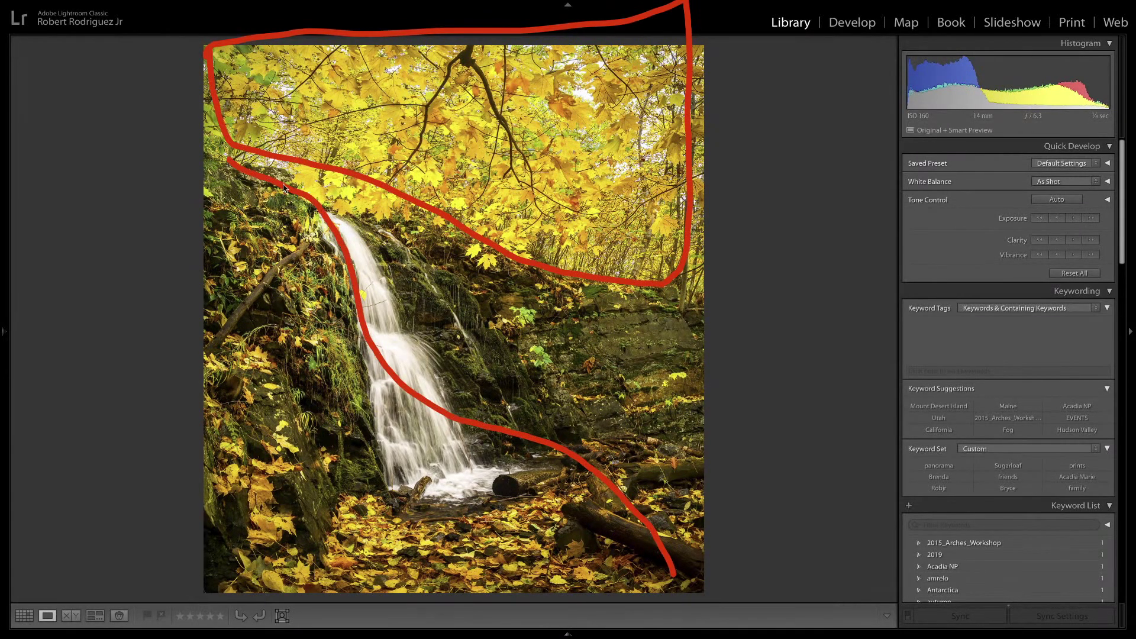
key("Escape")
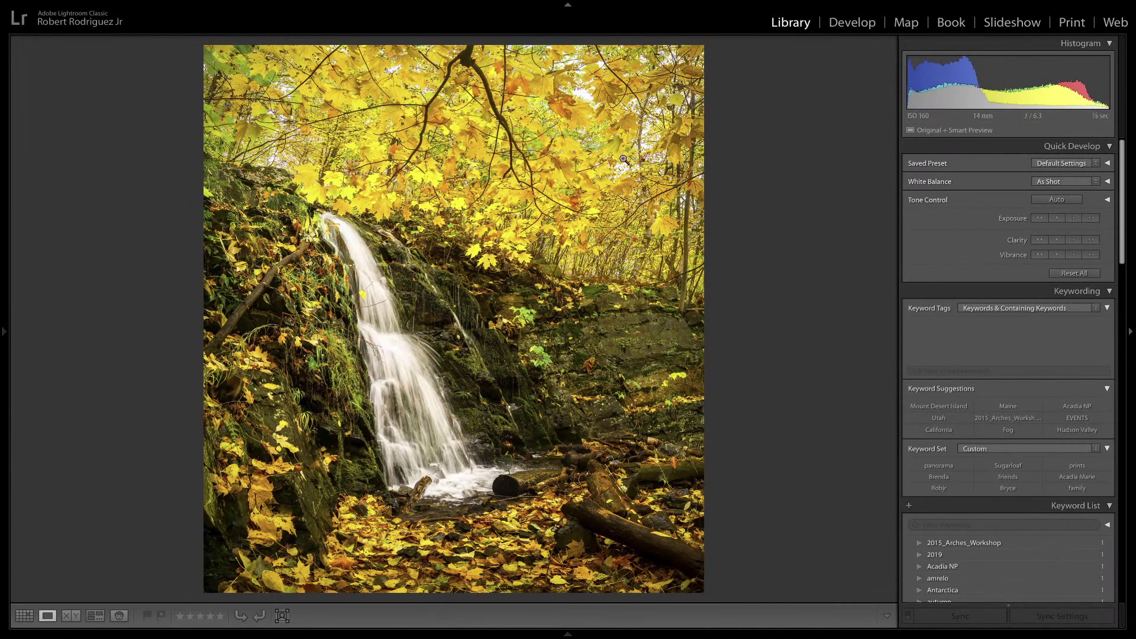
Try a tighter crop of the waterfall photo that trims its right side and top, and undo the crop.
key("r")
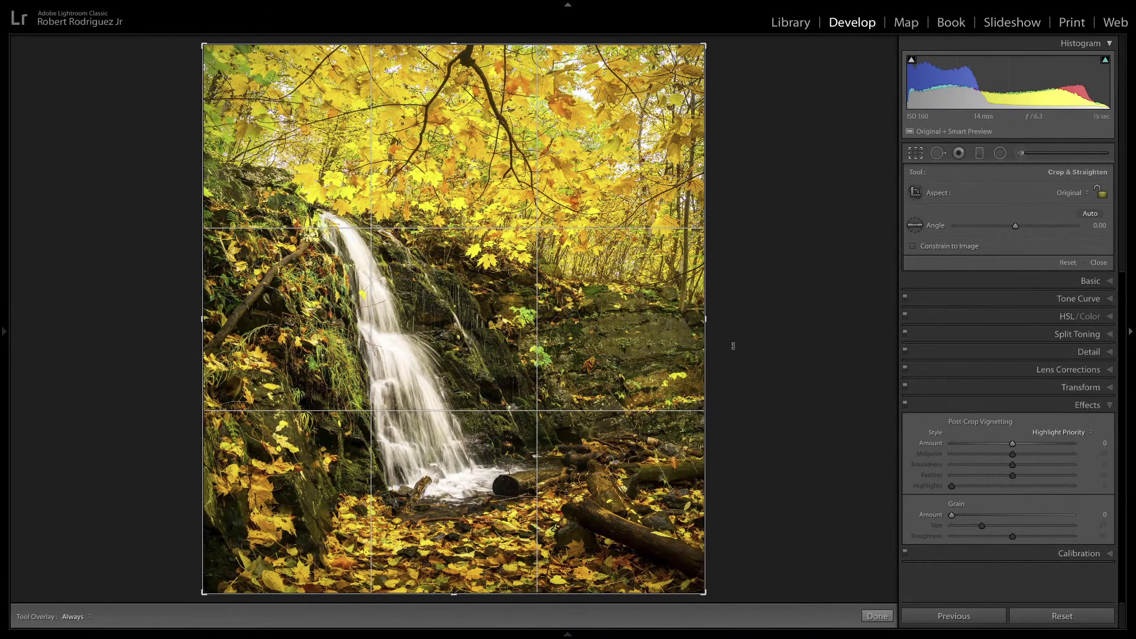
left_click_drag(704, 313, 656, 310)
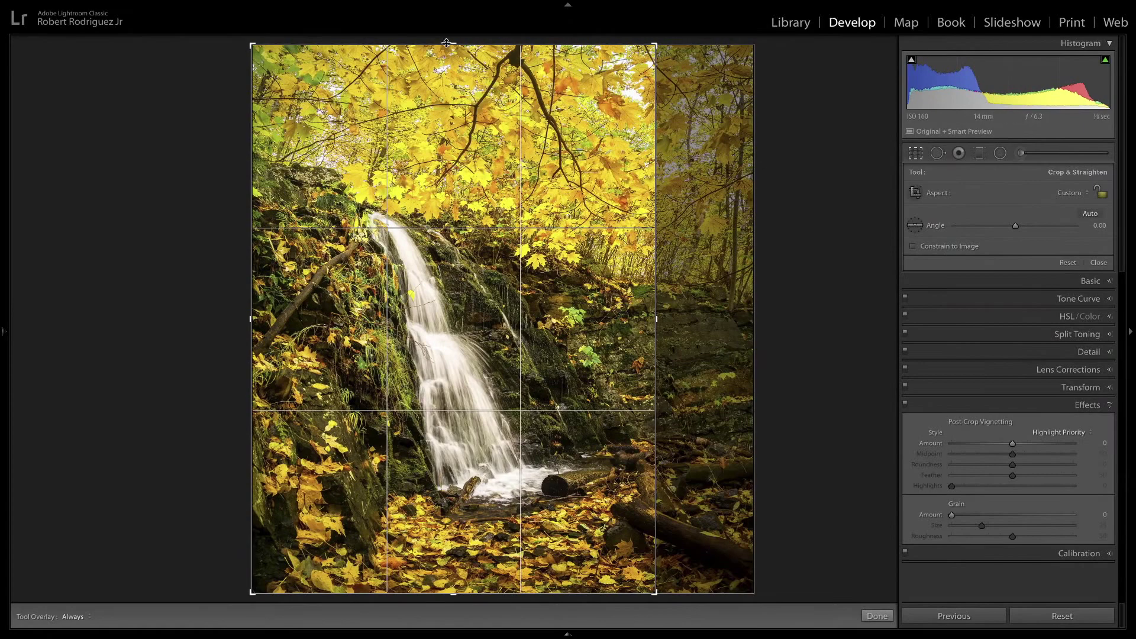
left_click_drag(446, 44, 443, 74)
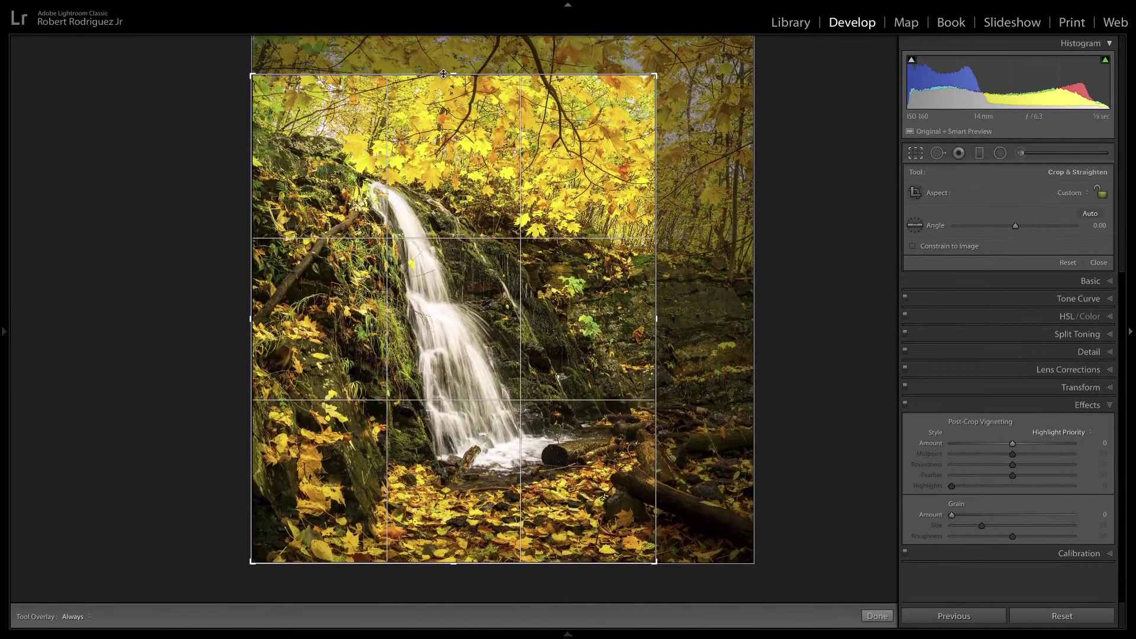
key("Return")
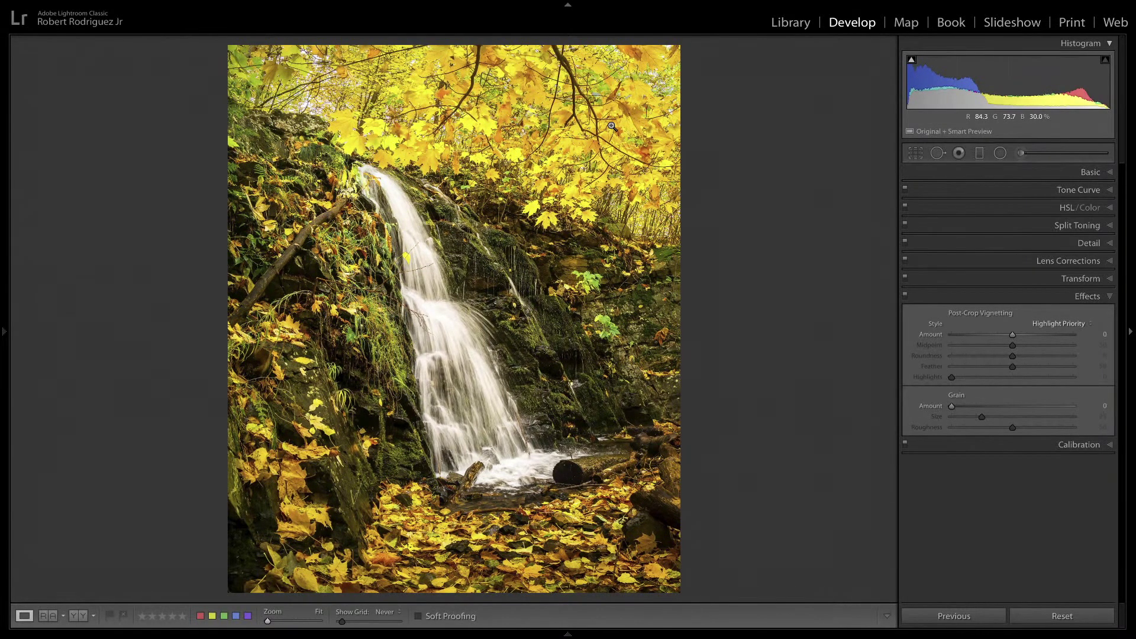
key("ctrl+z")
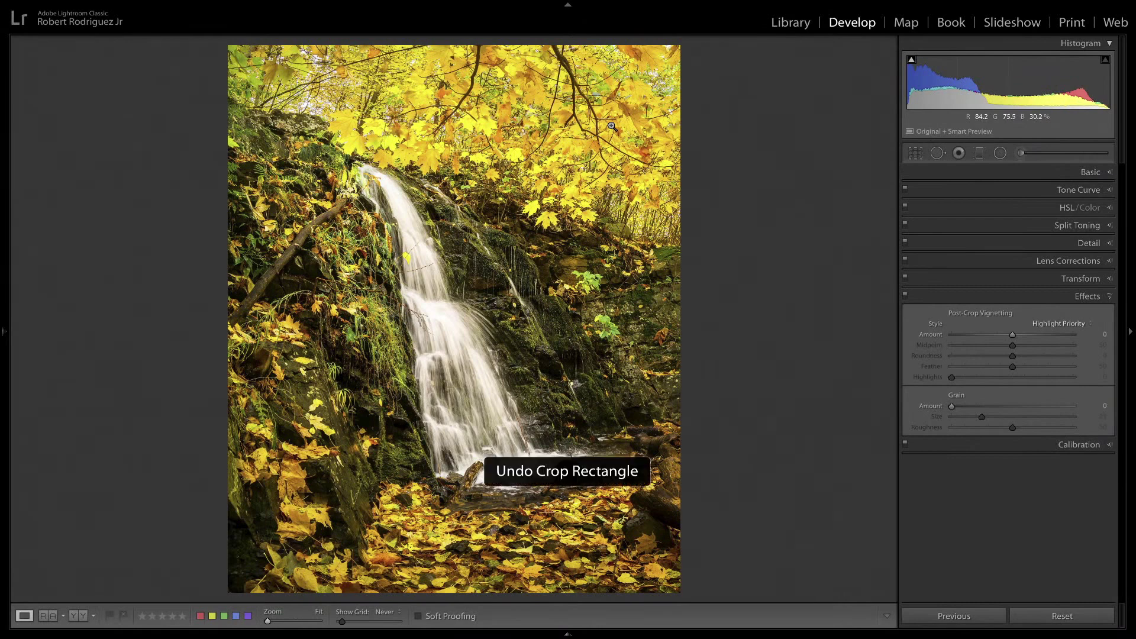
key("ctrl+z")
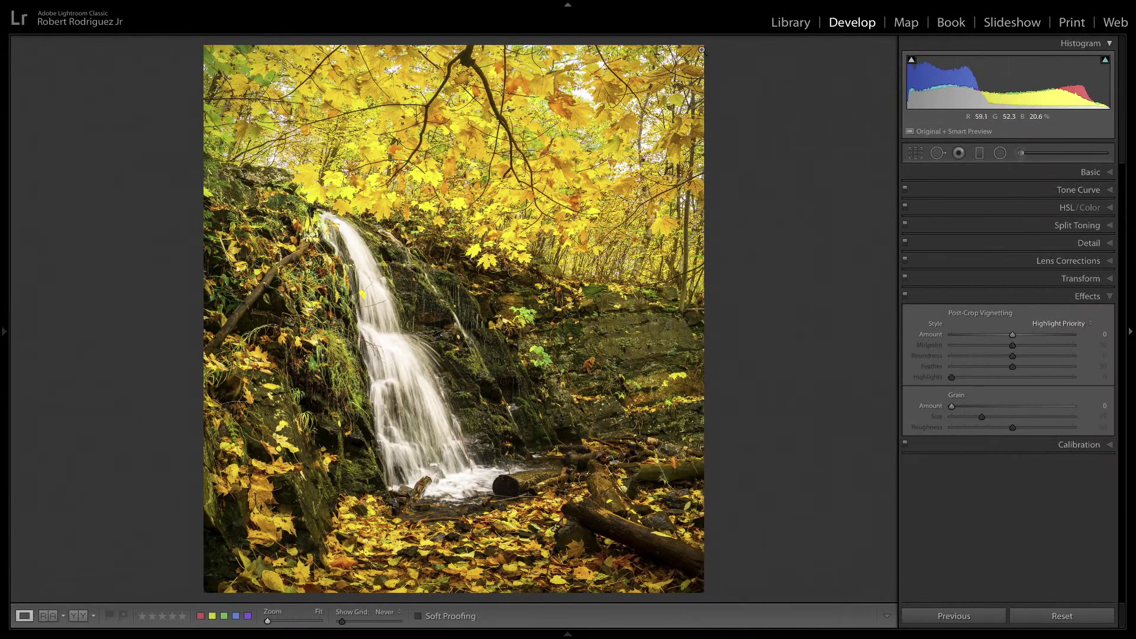
Crop the waterfall photo tighter with a custom aspect, cutting off the tree trunks on the right and some foliage at the top.
key("r")
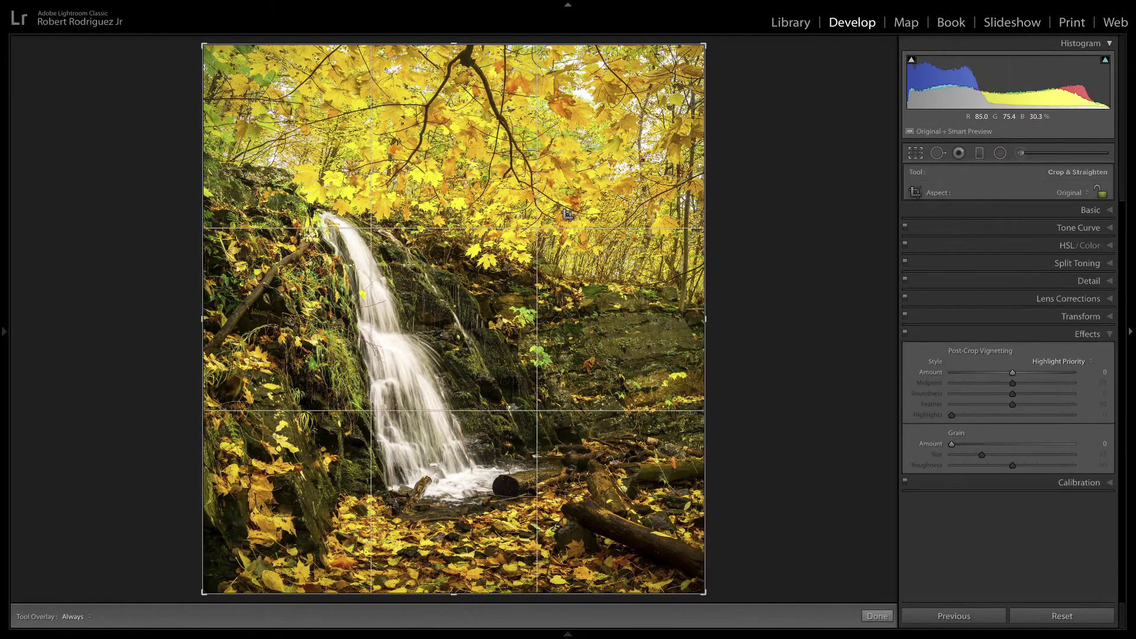
left_click_drag(703, 312, 647, 312)
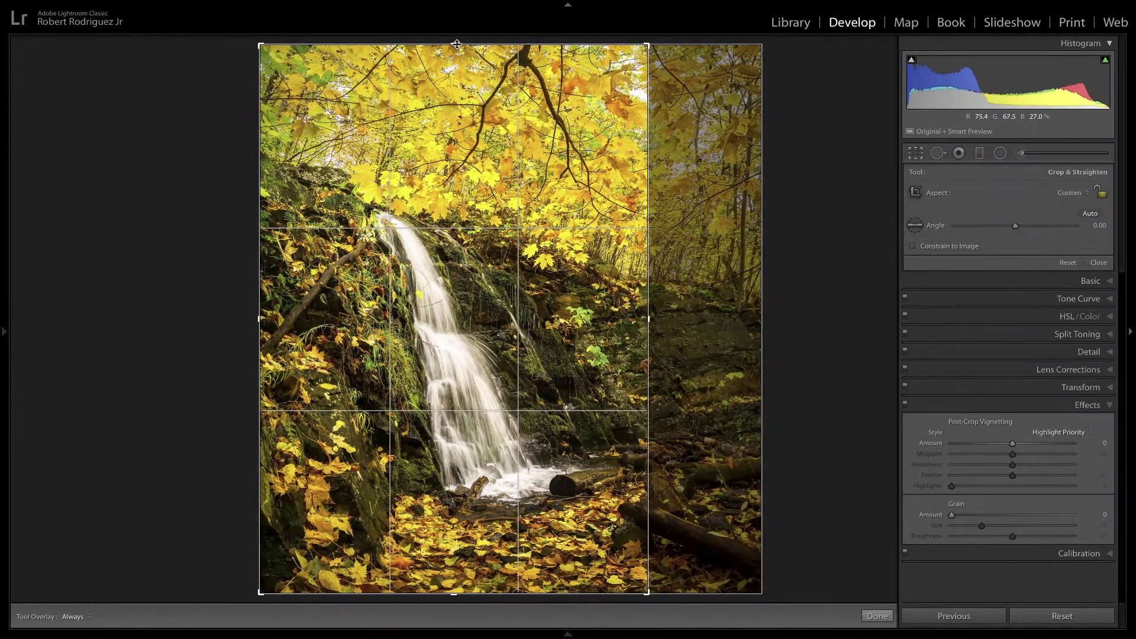
left_click_drag(460, 50, 449, 84)
key("r")
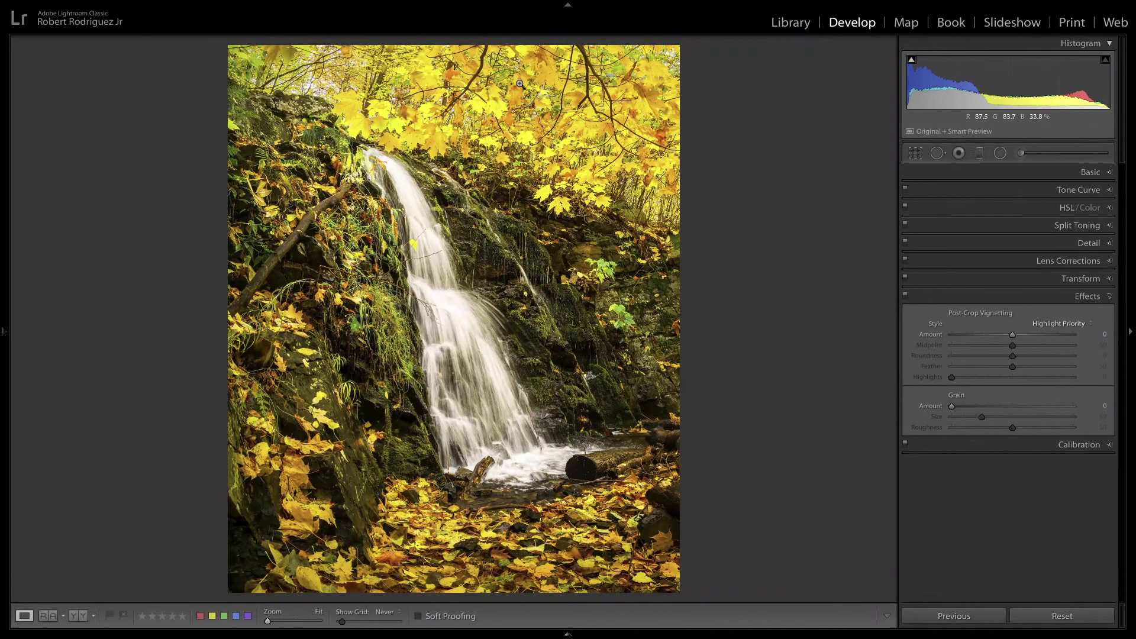
Try cooling the whole waterfall photo with a white balance Temp of −21, and undo the change.
left_click(1021, 153)
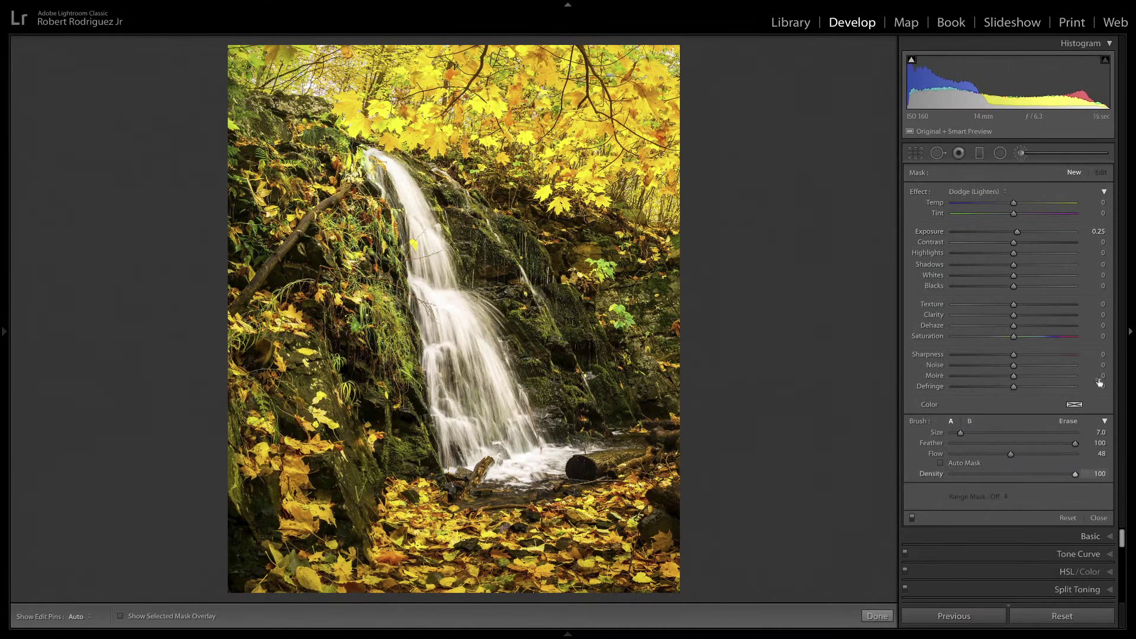
left_click(1097, 518)
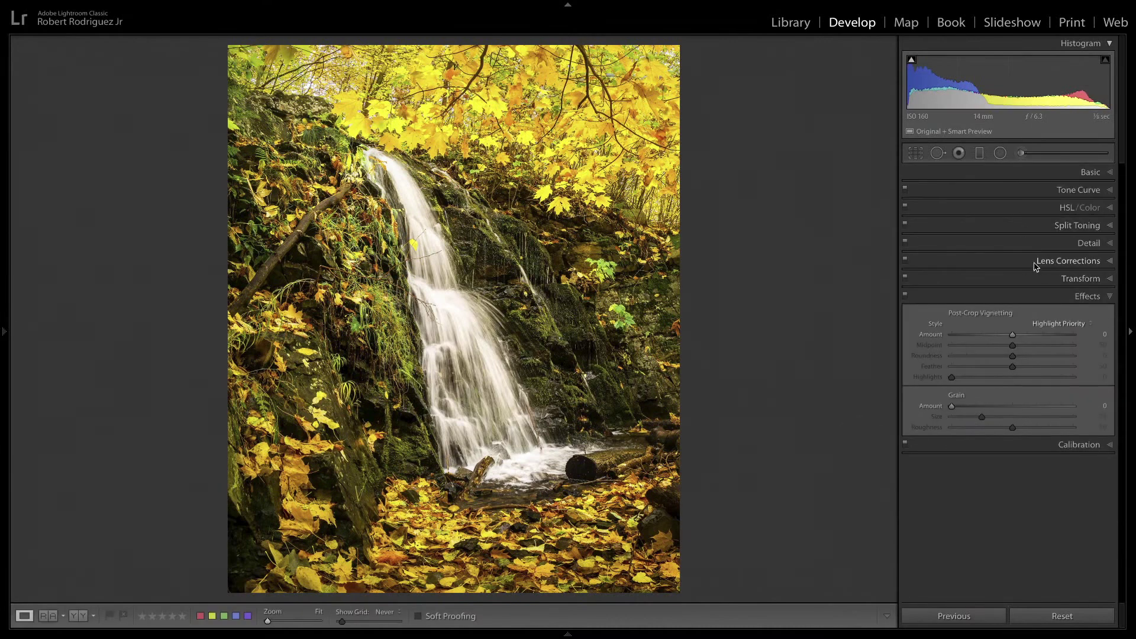
left_click(1106, 172)
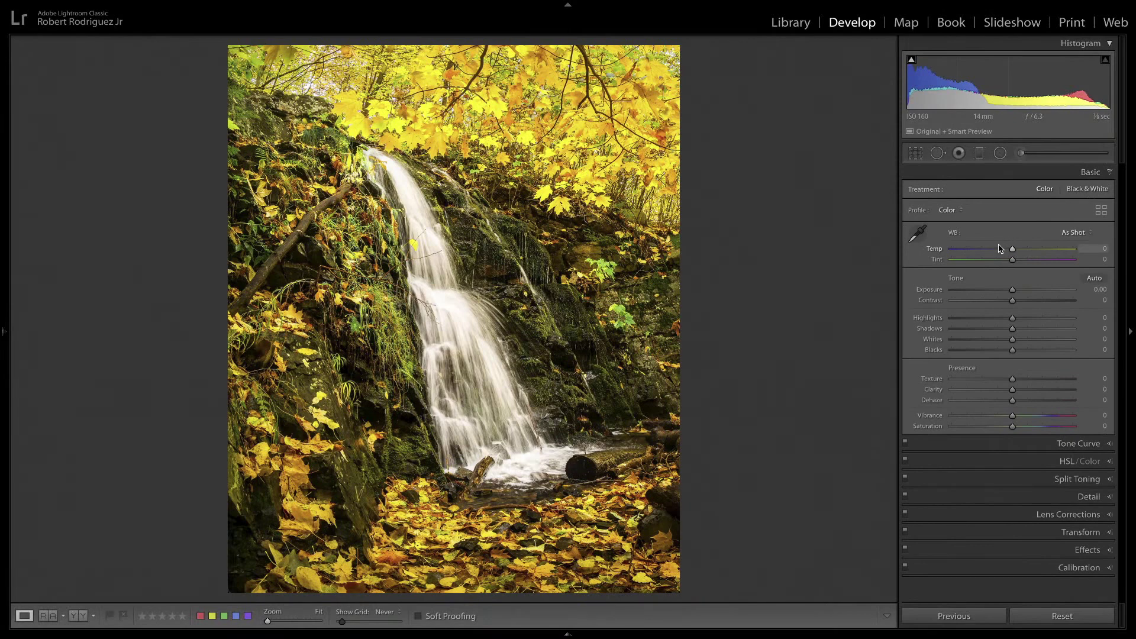
left_click_drag(1013, 249, 1000, 253)
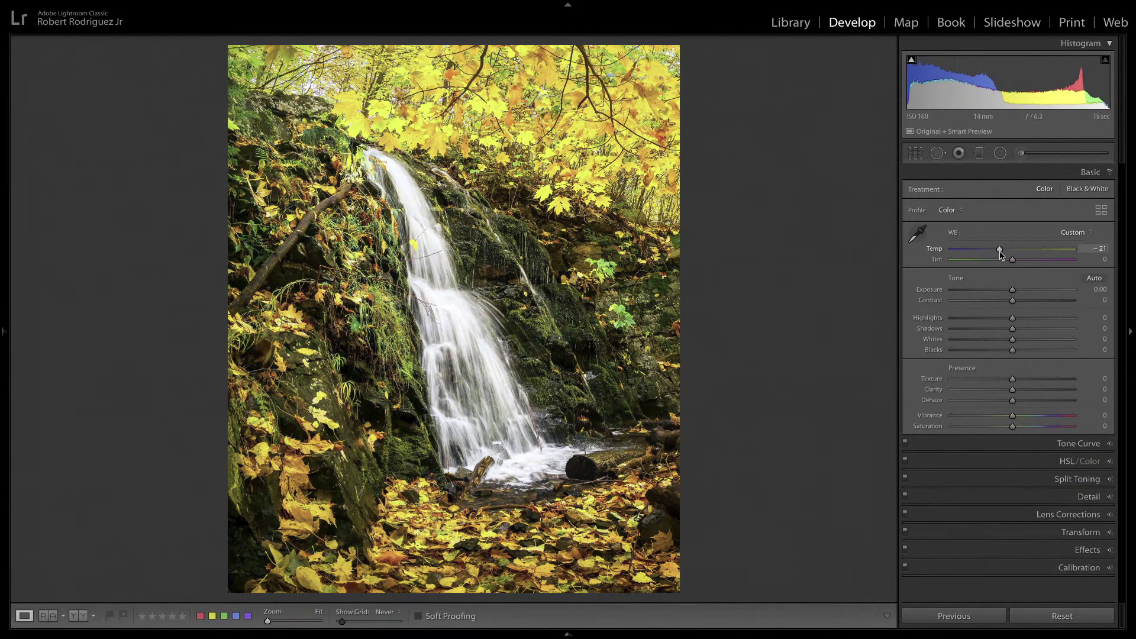
key("ctrl+z")
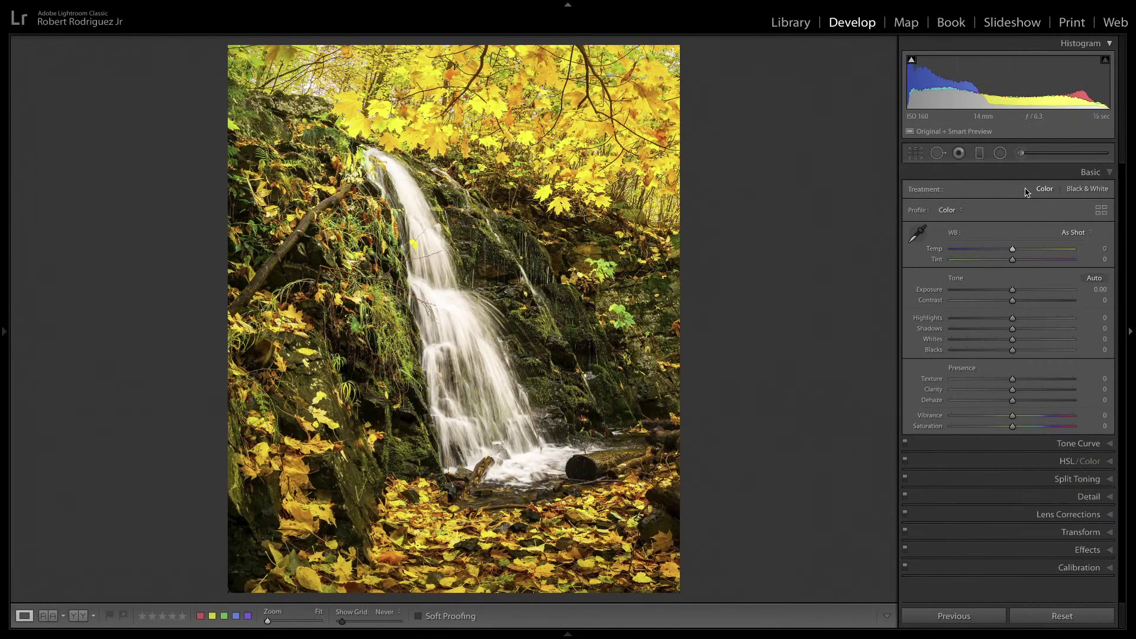
Prepare an adjustment brush with Exposure reset to 0 and Flow at 100.
left_click(1020, 153)
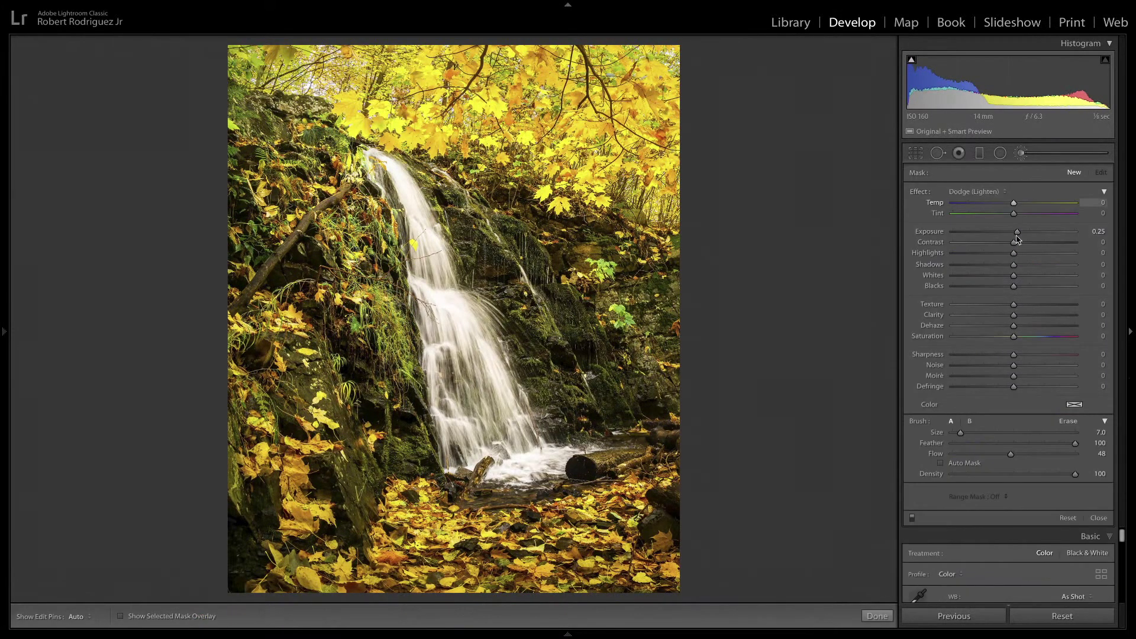
double_click(911, 230)
key("h")
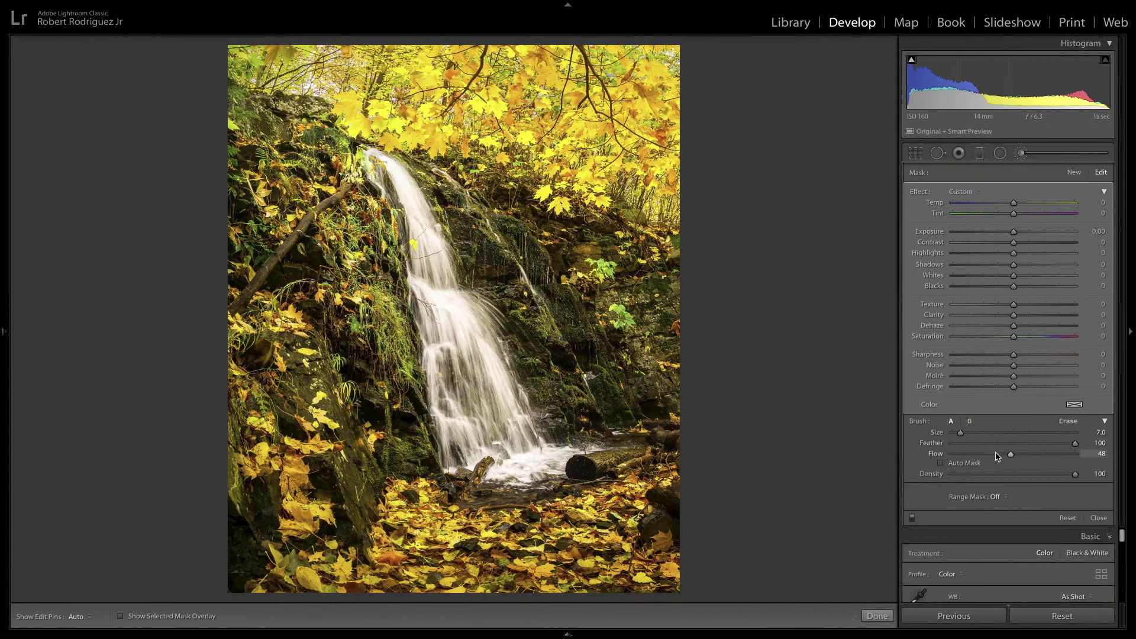
left_click_drag(1012, 454, 1127, 457)
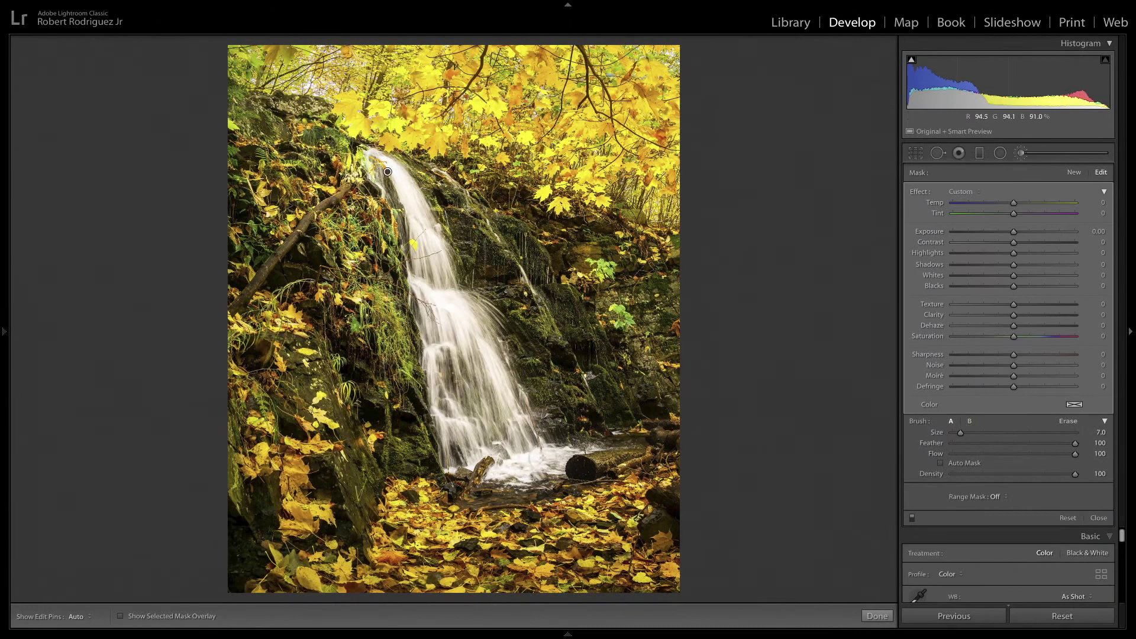
Brush over the waterfall with an enlarged brush and lower the mask's Temp to cool the water.
key("bracketright")
key("bracketright")
key("h")
key("h")
left_click_drag(1013, 202, 999, 212)
Open the seascape photo with the round boulders from the library grid and check its file name and exposure information.
key("g")
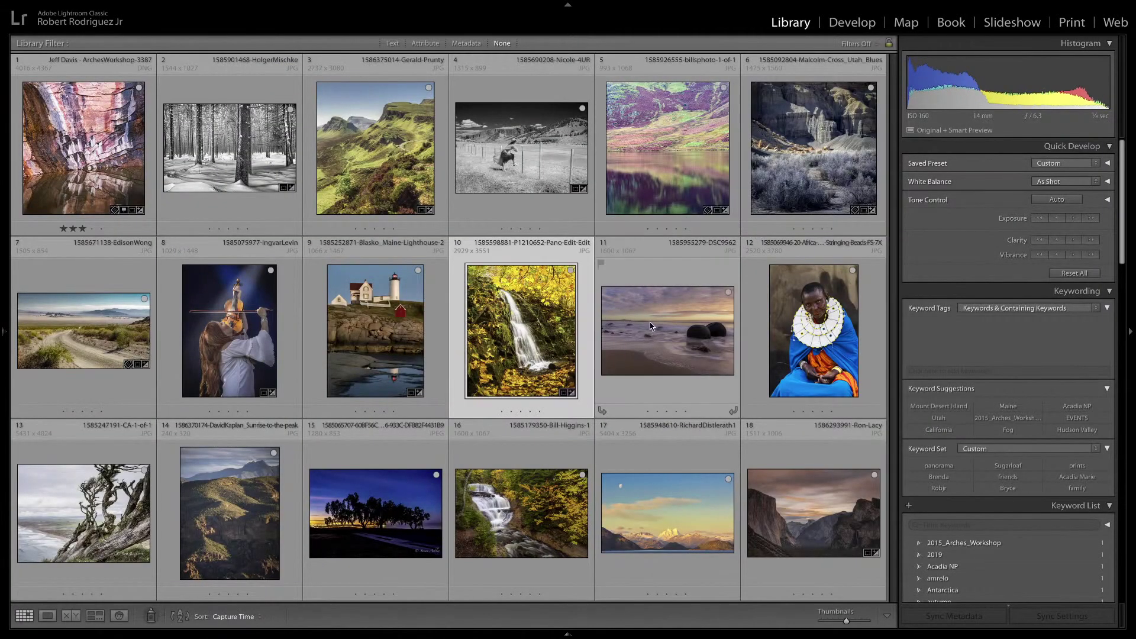
left_click(650, 326)
double_click(650, 326)
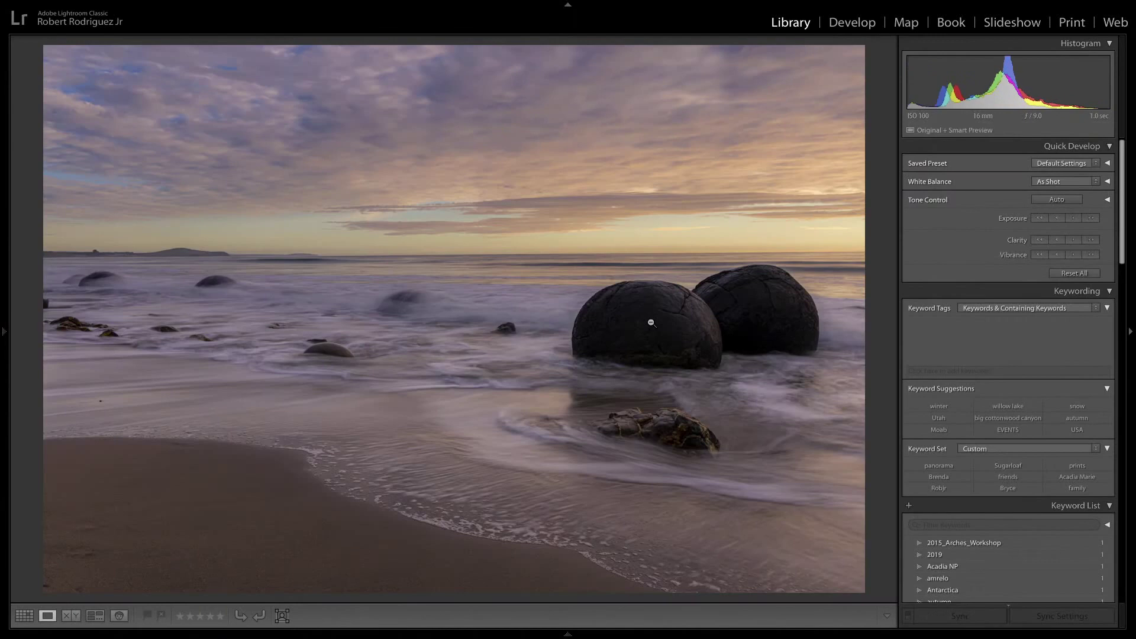
key("i")
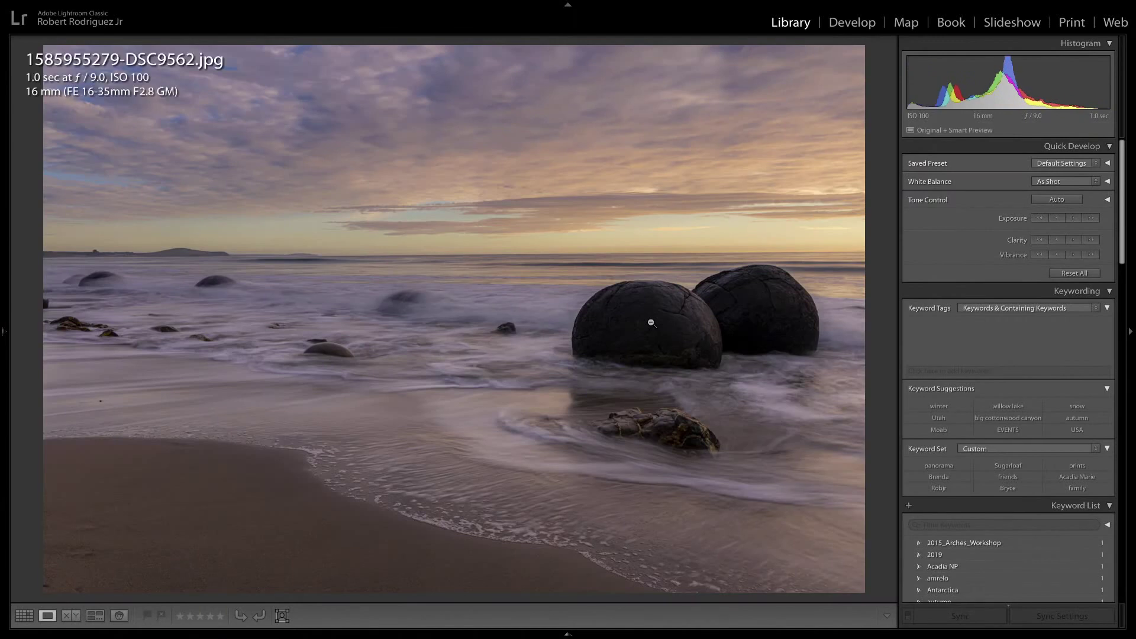
key("i")
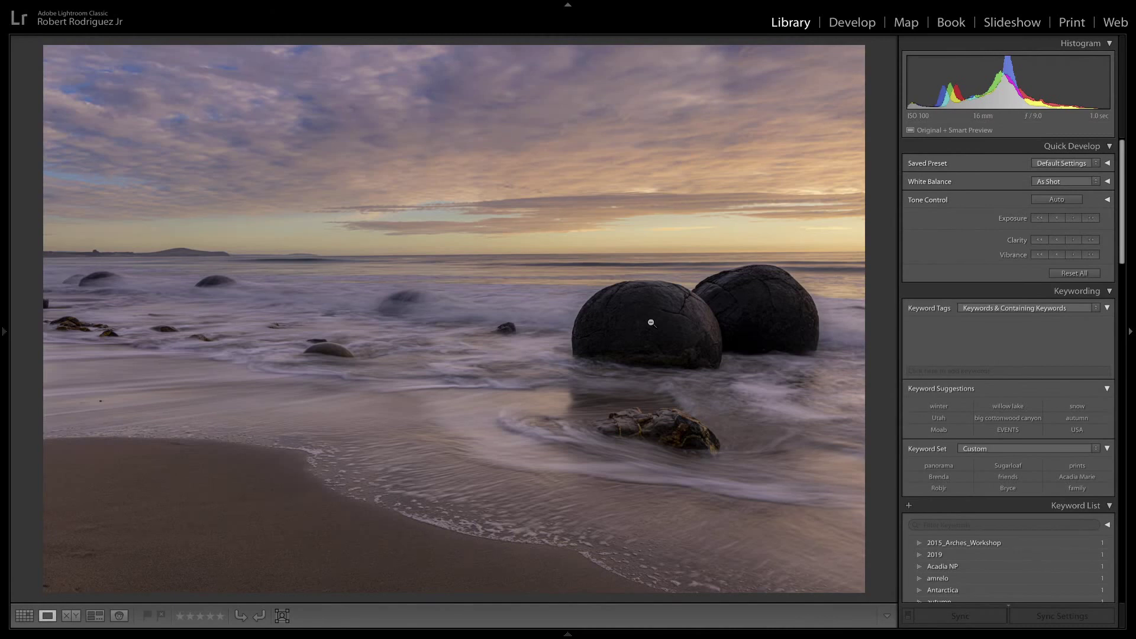
key("i")
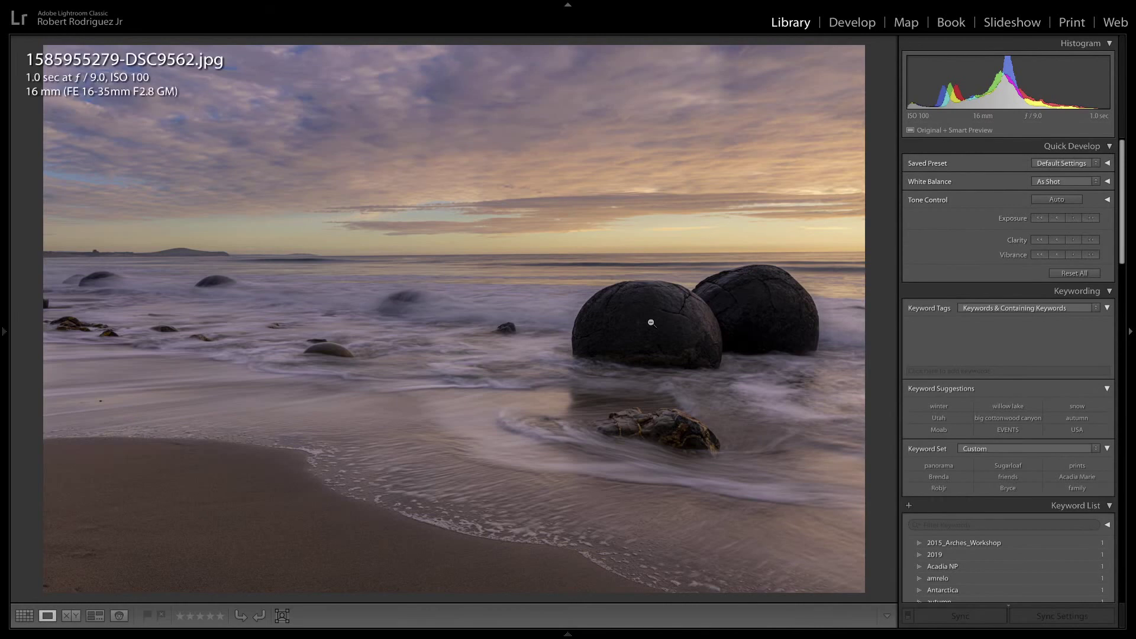
key("i")
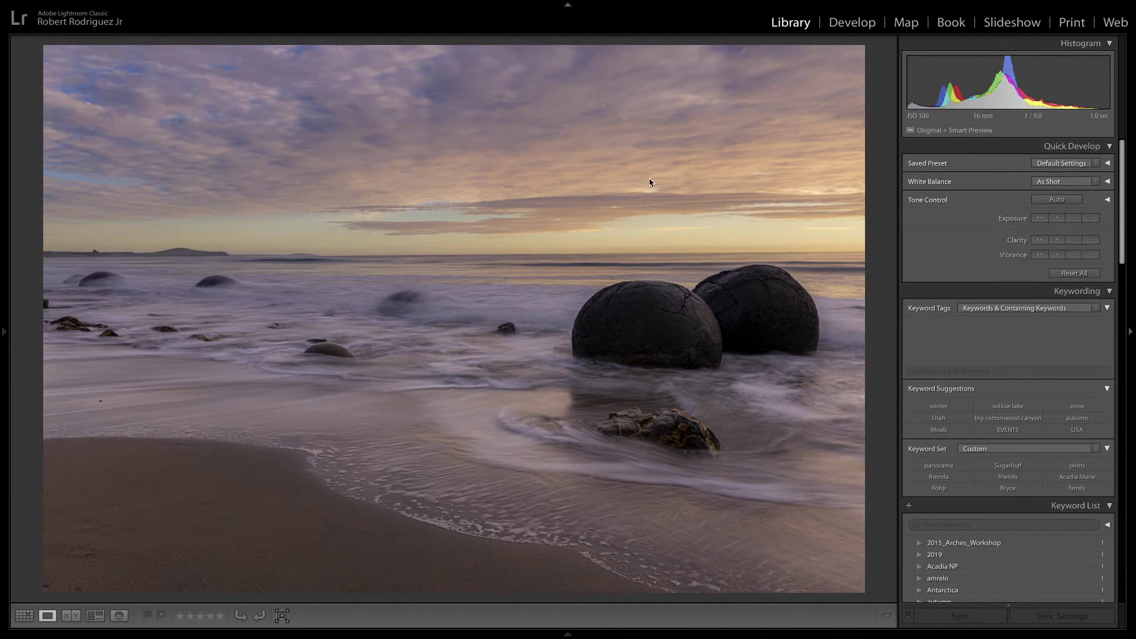
Circle the large boulders and foreground rock, trace the line from the foreground to the distant headland and back, and clear each annotation.
mouse_move(662, 178)
left_mouse_down()
mouse_move(572, 406)
mouse_move(699, 475)
mouse_move(847, 414)
mouse_move(835, 274)
mouse_move(712, 140)
mouse_move(643, 135)
left_mouse_up()
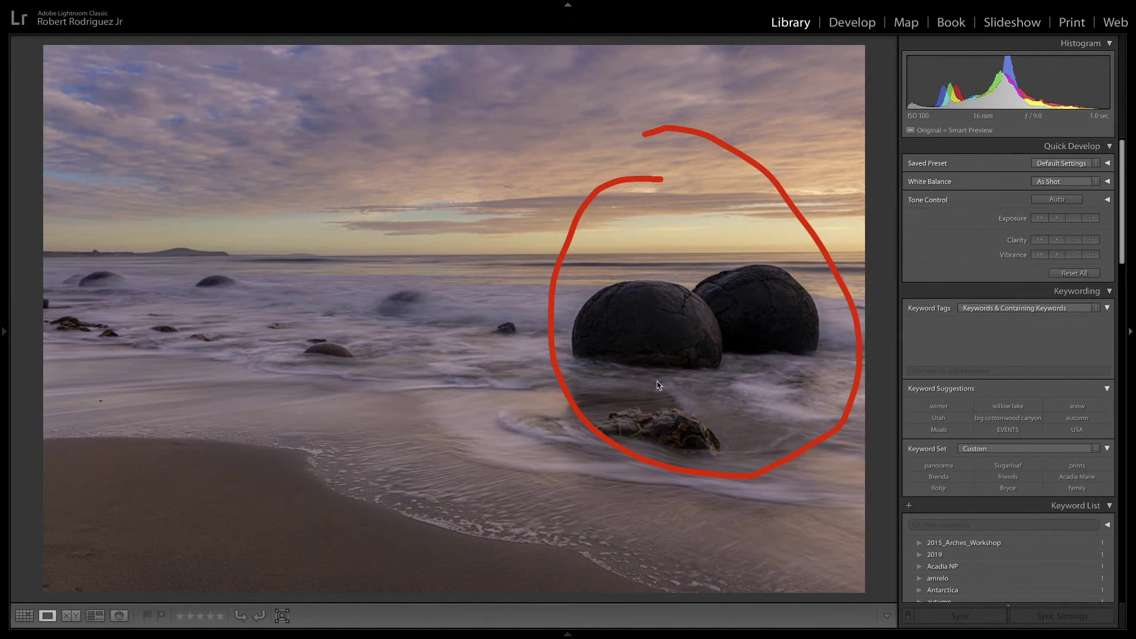
key("Escape")
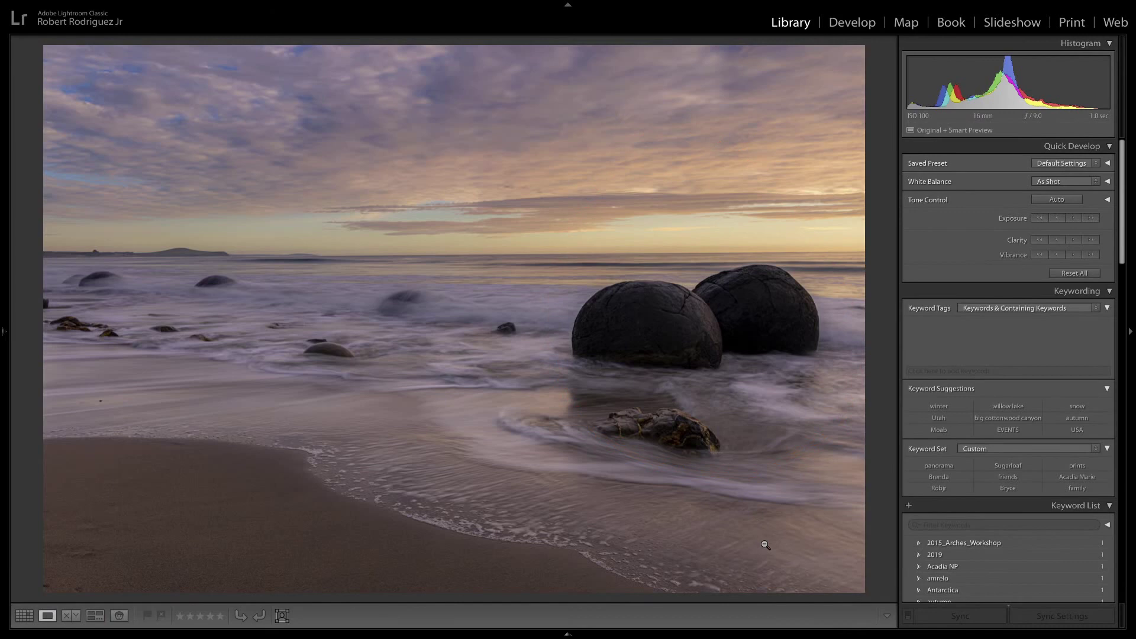
mouse_move(802, 541)
left_mouse_down()
mouse_move(793, 509)
mouse_move(742, 447)
mouse_move(583, 364)
mouse_move(404, 309)
mouse_move(107, 256)
mouse_move(268, 227)
mouse_move(446, 235)
mouse_move(654, 295)
left_mouse_up()
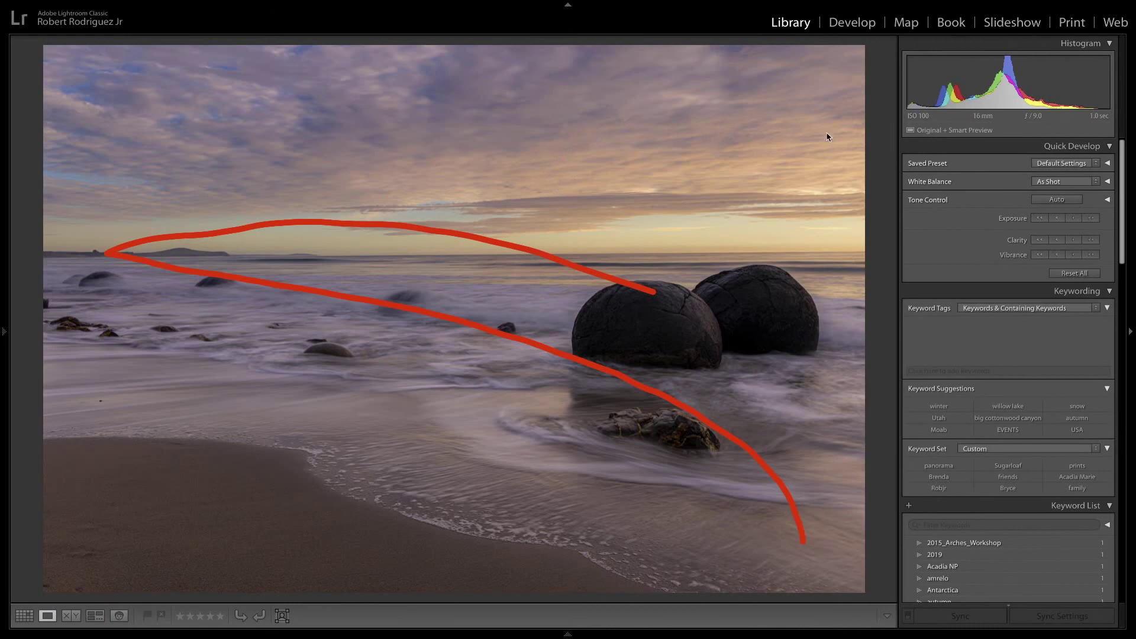
key("Escape")
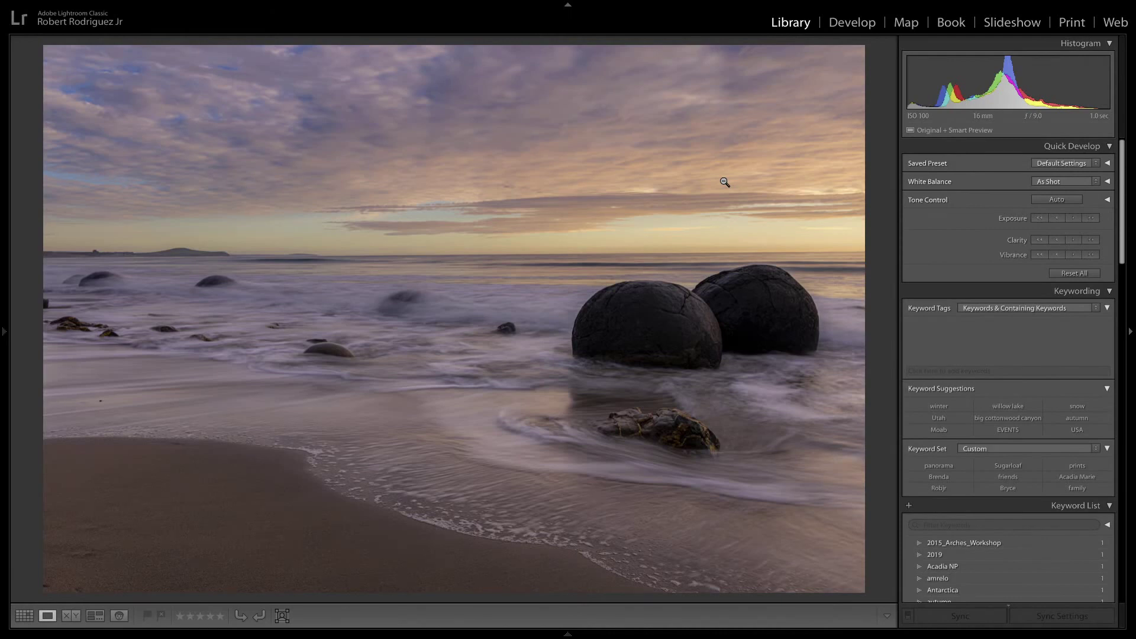
Crop the seascape to a vertical frame around the two large boulders, cutting off the left part of the photo and a bottom strip.
key("r")
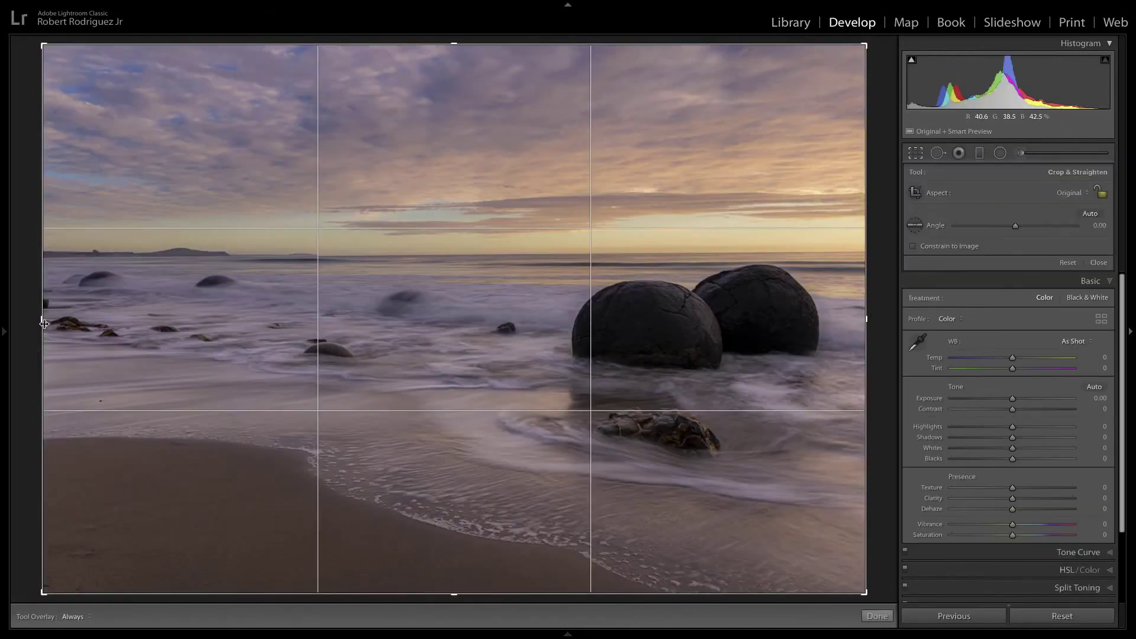
left_click_drag(58, 321, 263, 325)
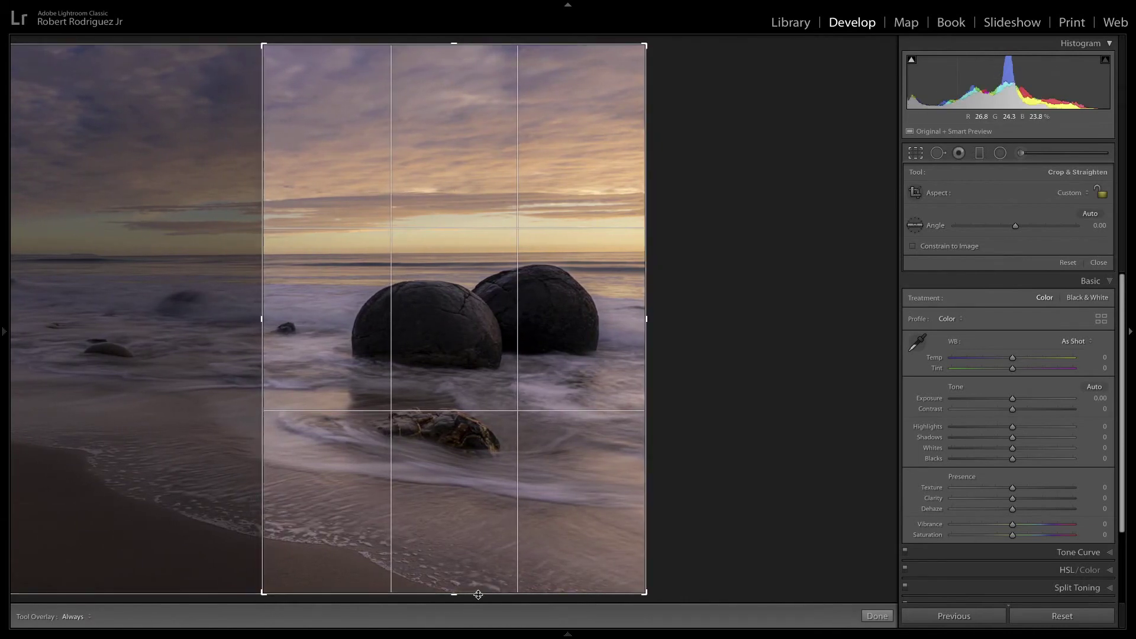
left_click_drag(469, 594, 463, 563)
key("Return")
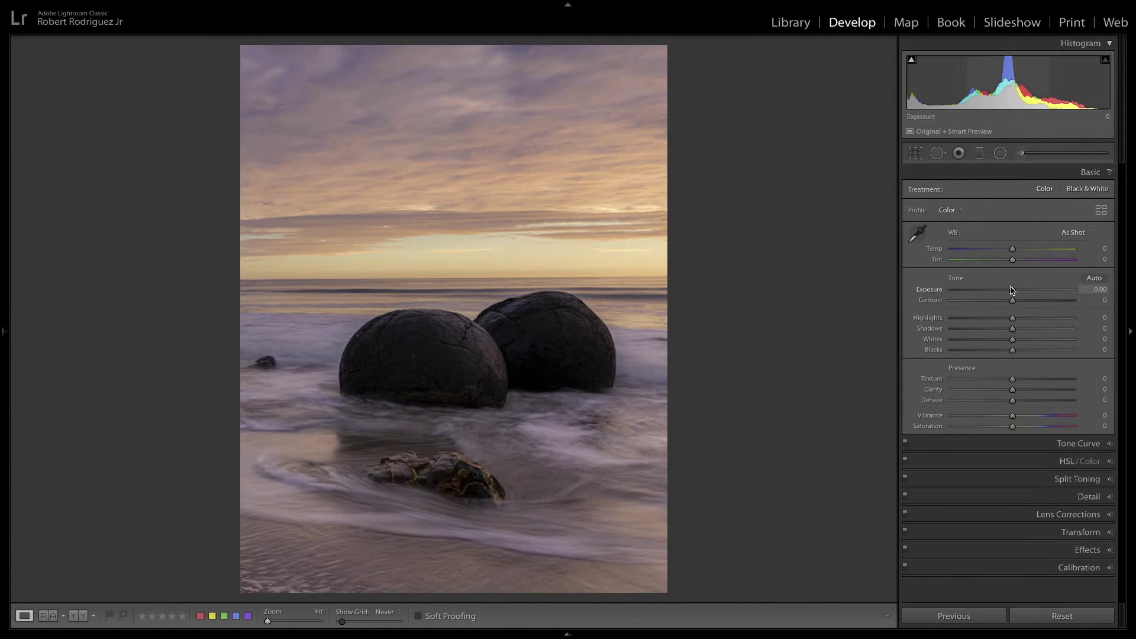
Brighten the cropped seascape with Exposure +0.30 and Whites +30, and set Clarity to +14.
left_click_drag(1012, 289, 1015, 290)
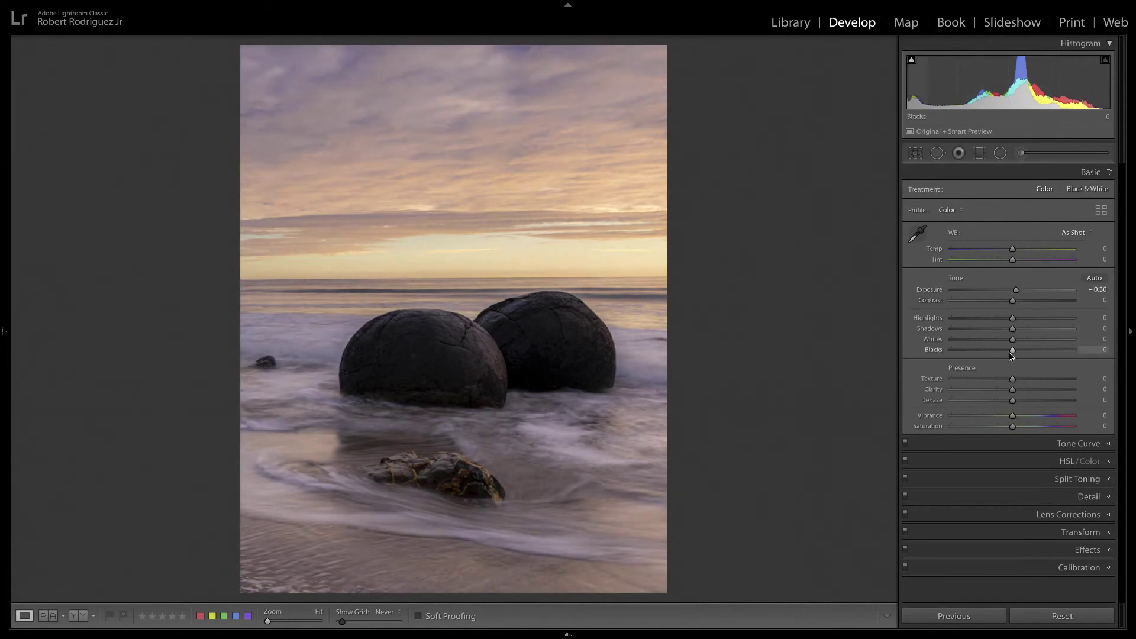
left_click_drag(1012, 349, 1030, 342)
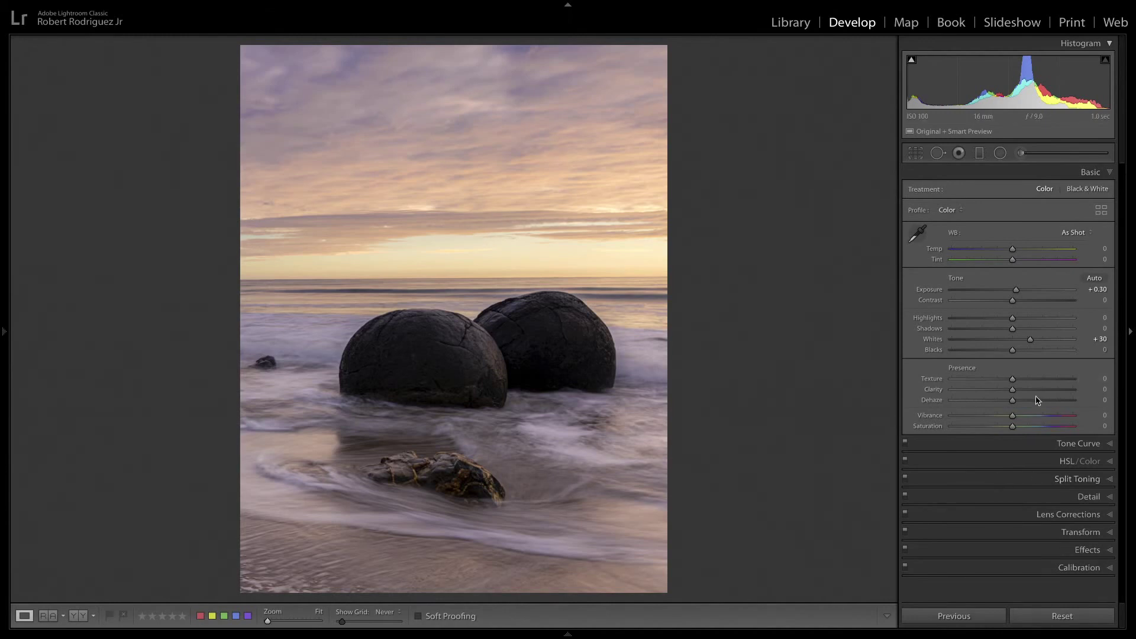
left_click_drag(1013, 391, 1021, 391)
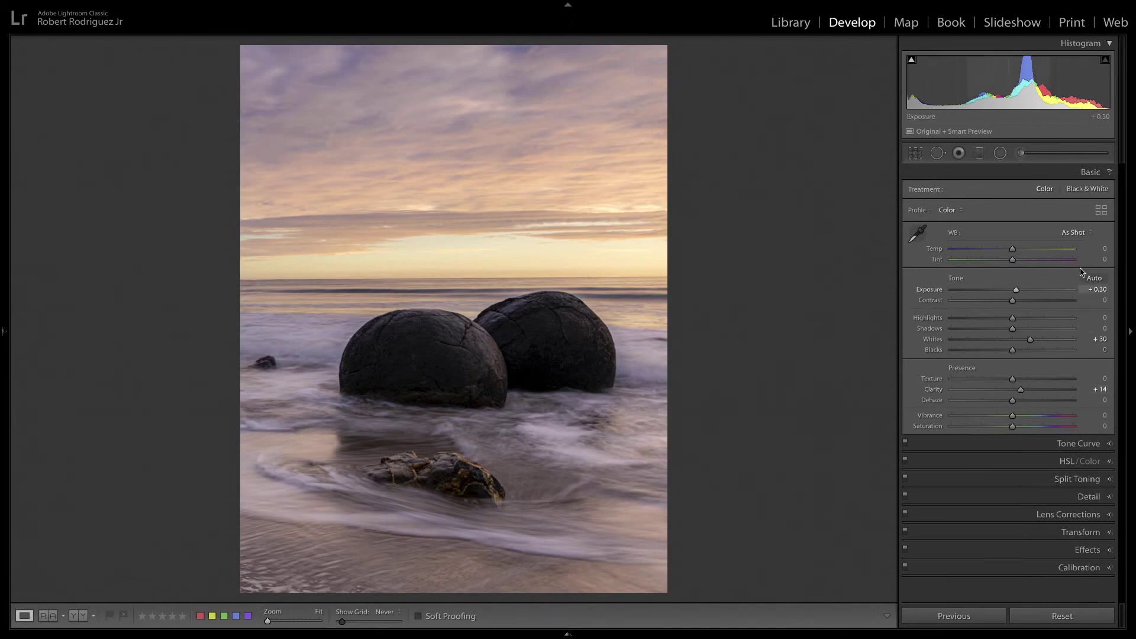
Lighten the foreground surf and water with Dodge (Lighten) adjustment brush strokes, and undo the last stroke.
left_click(1021, 153)
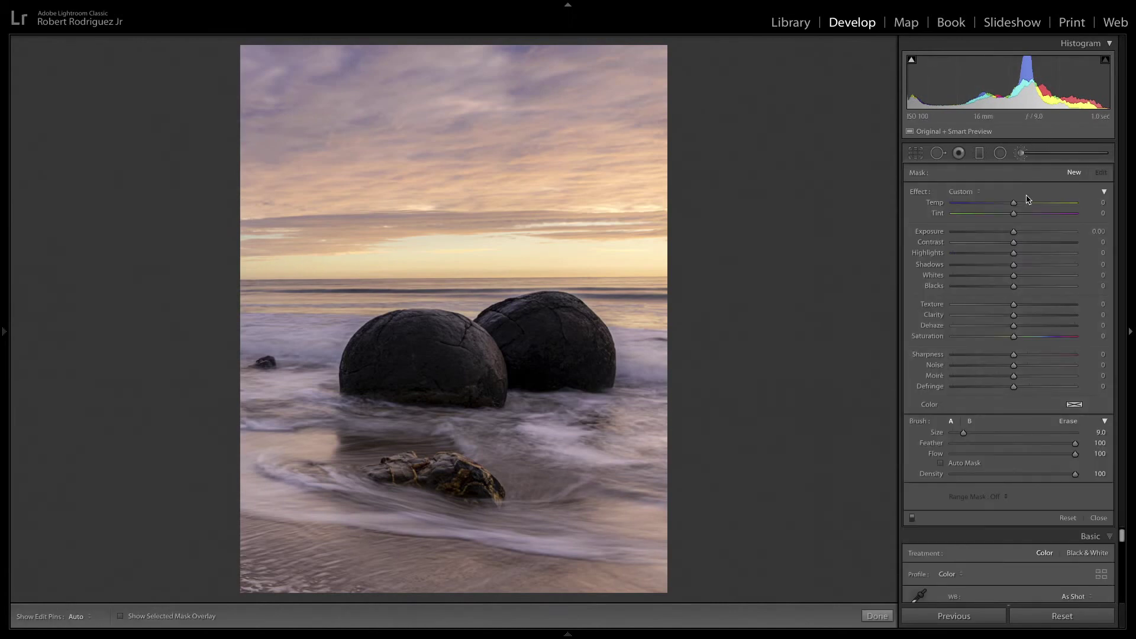
left_click(961, 191)
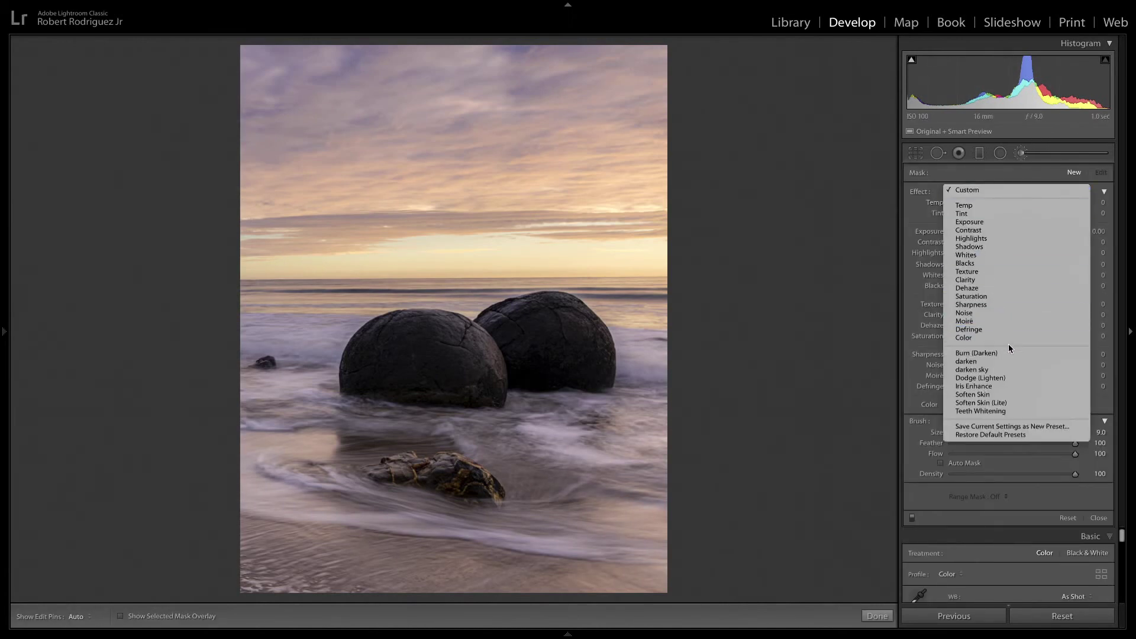
left_click(1013, 377)
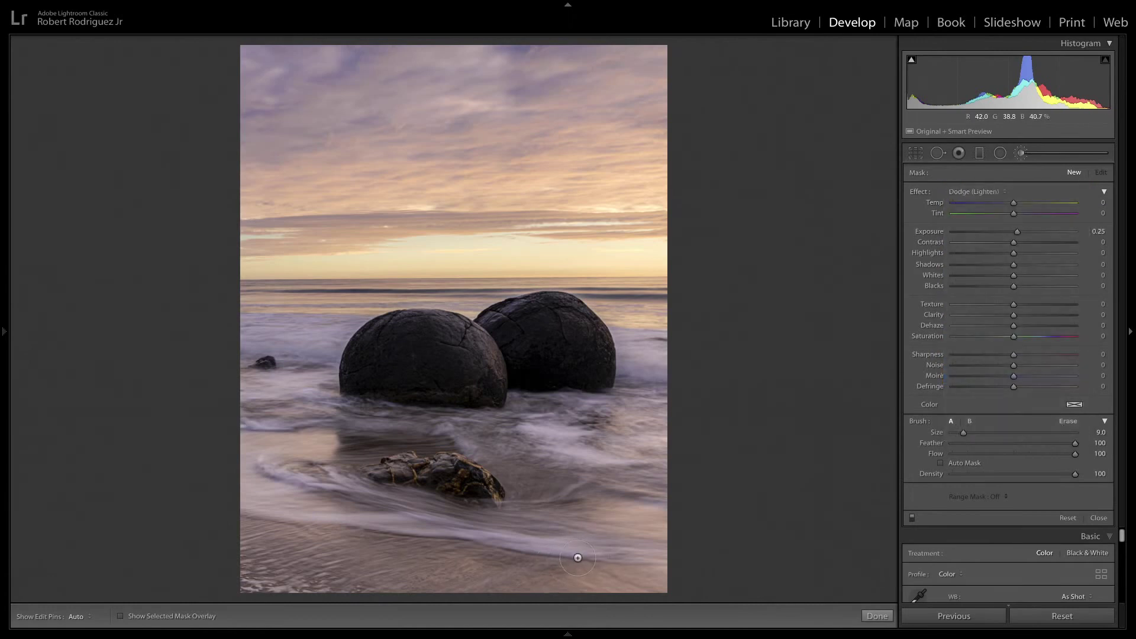
mouse_move(633, 551)
left_mouse_down()
mouse_move(599, 535)
mouse_move(261, 491)
left_mouse_up()
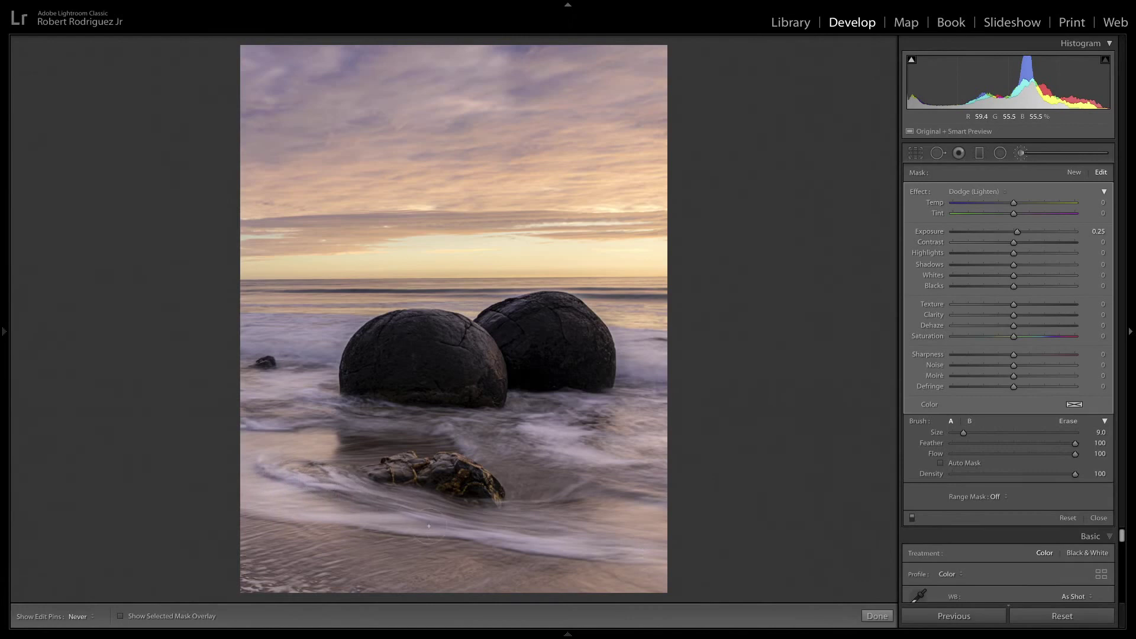
mouse_move(641, 553)
left_mouse_down()
mouse_move(613, 459)
mouse_move(547, 424)
mouse_move(234, 404)
left_mouse_up()
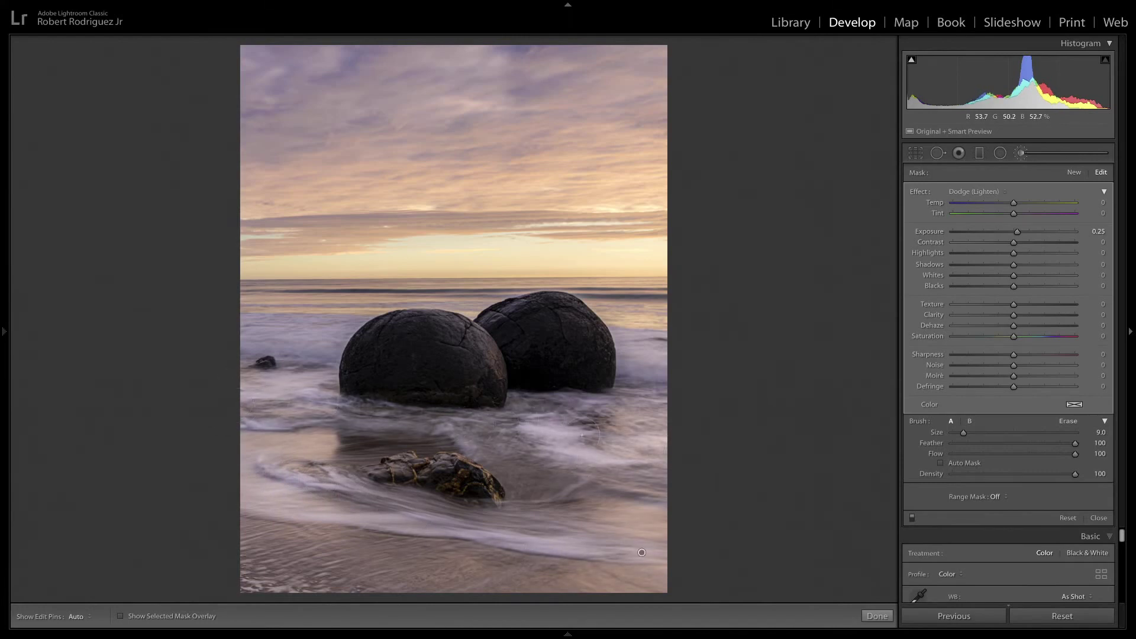
key("h")
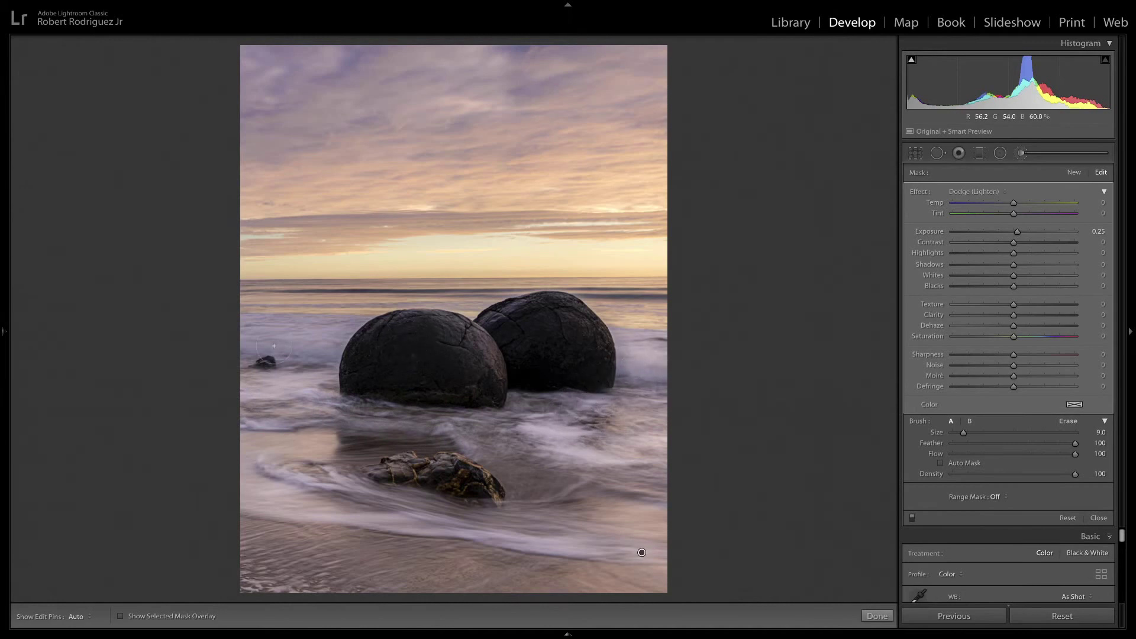
key("ctrl+z")
Darken the foreground rock and the water around it with a size 7 Burn (Darken) brush, and finish the brush adjustments.
key("bracketleft")
key("bracketleft")
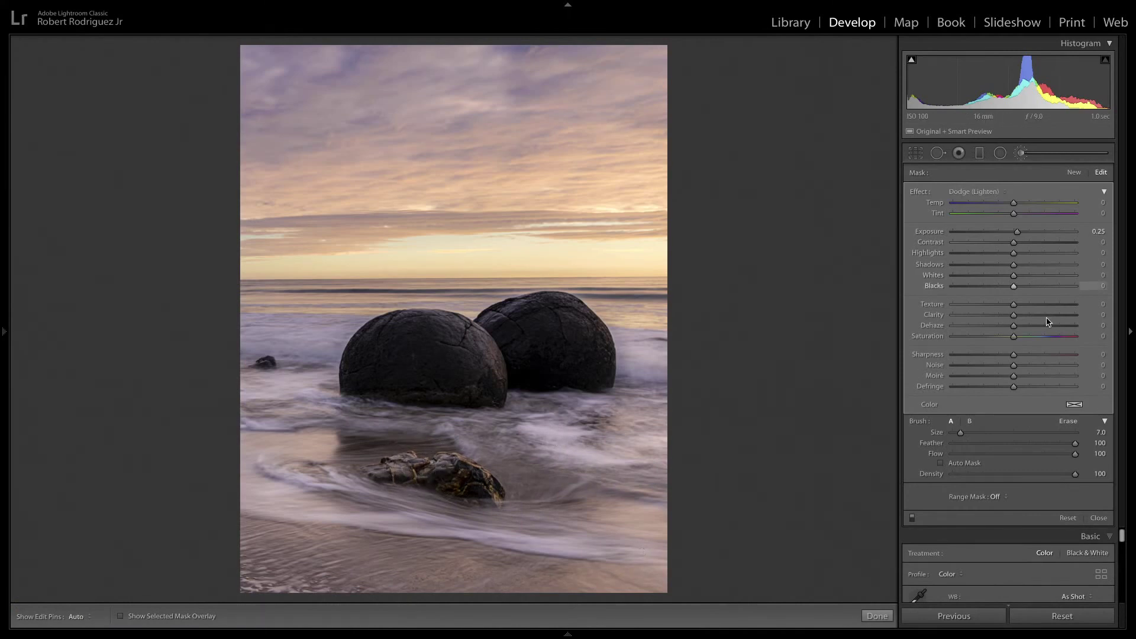
left_click(975, 192)
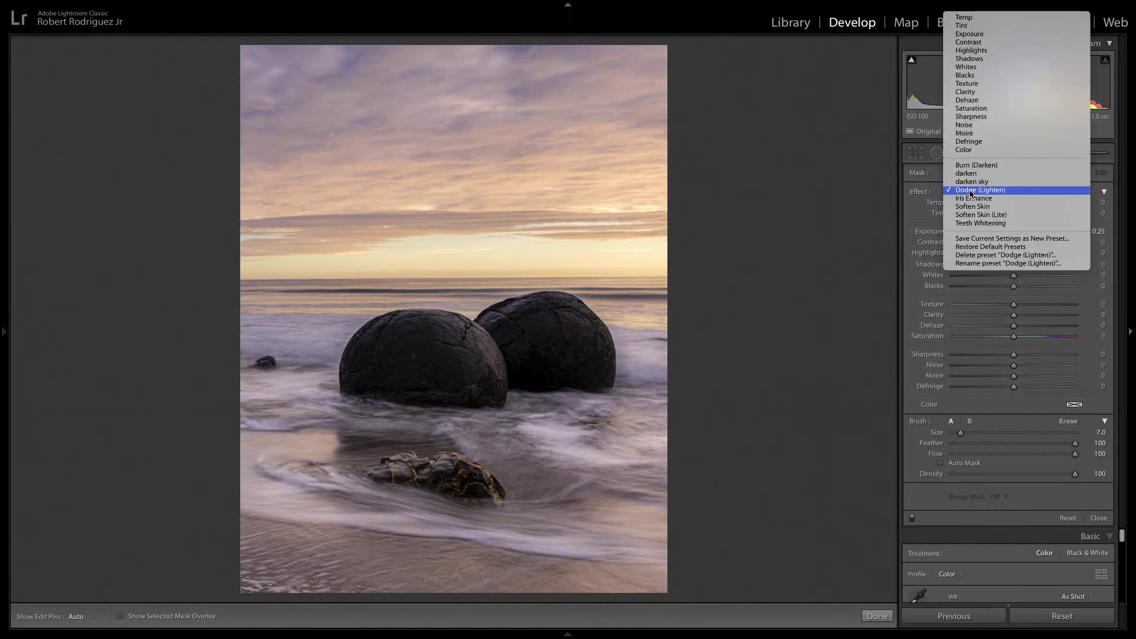
left_click(976, 165)
key("h")
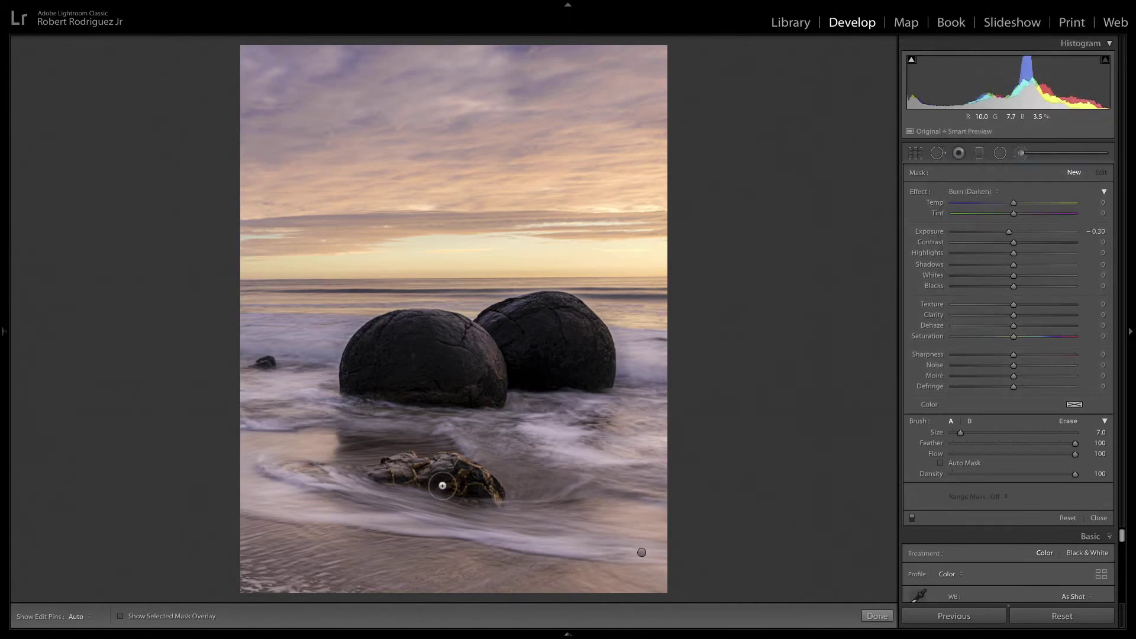
mouse_move(471, 492)
left_mouse_down()
mouse_move(508, 488)
mouse_move(512, 467)
mouse_move(554, 492)
left_mouse_up()
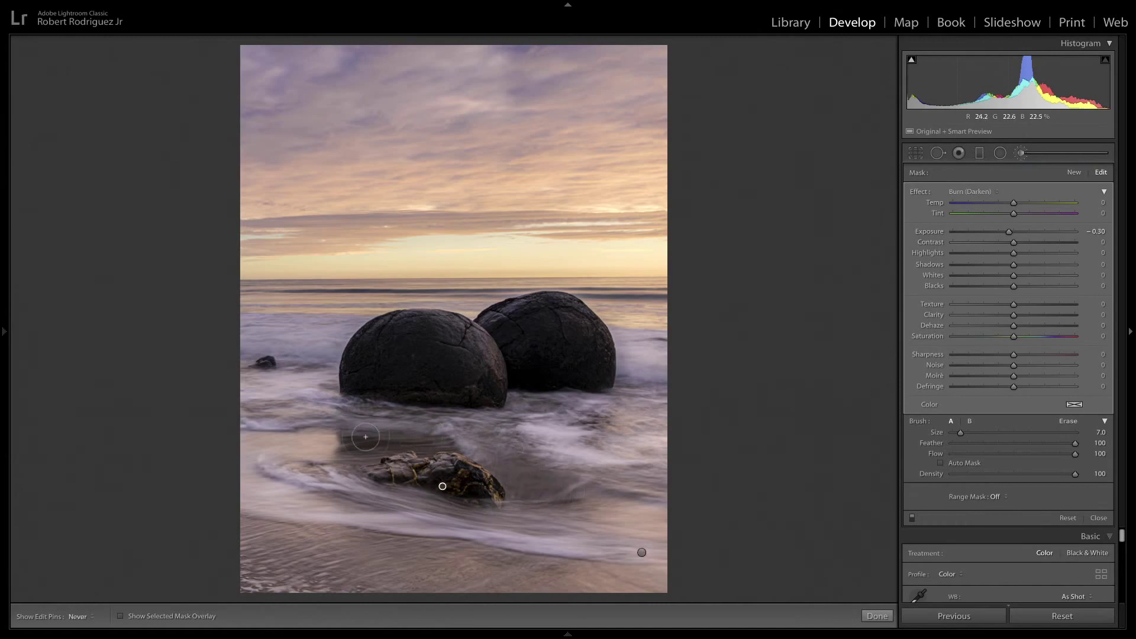
key("h")
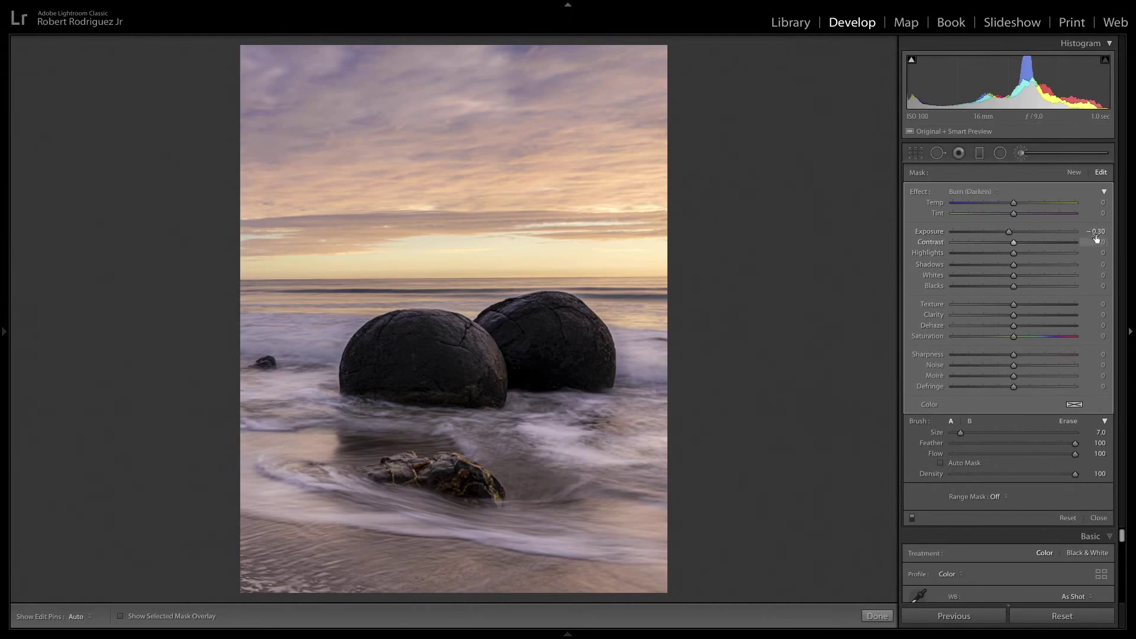
left_click(1098, 518)
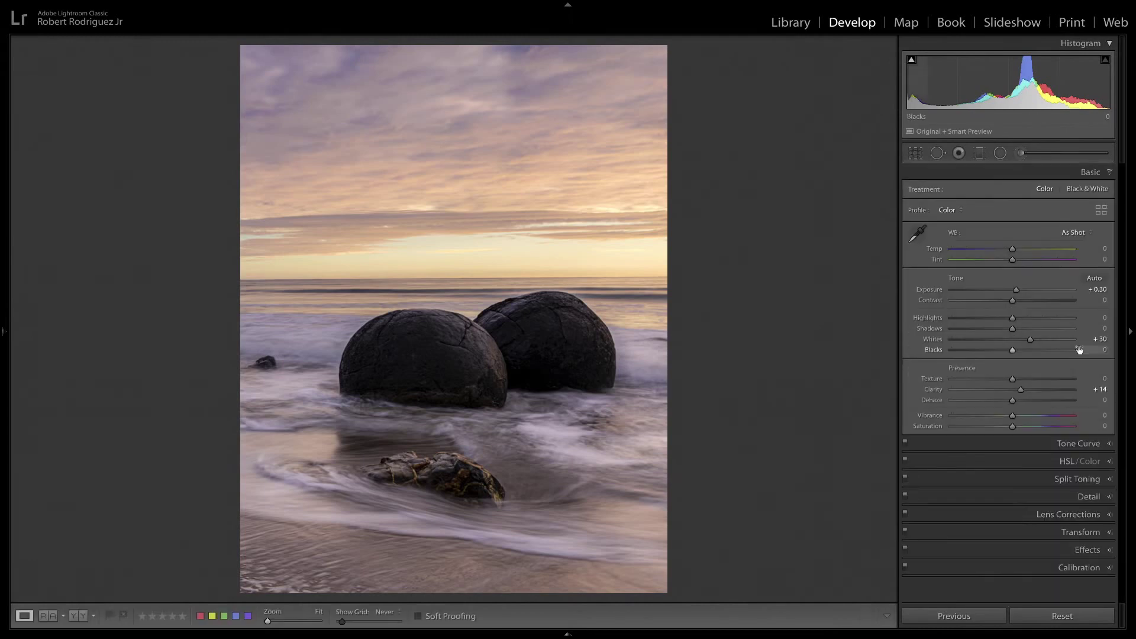
Raise the overall Exposure of the seascape to +0.50.
left_click(1097, 290)
key("Up")
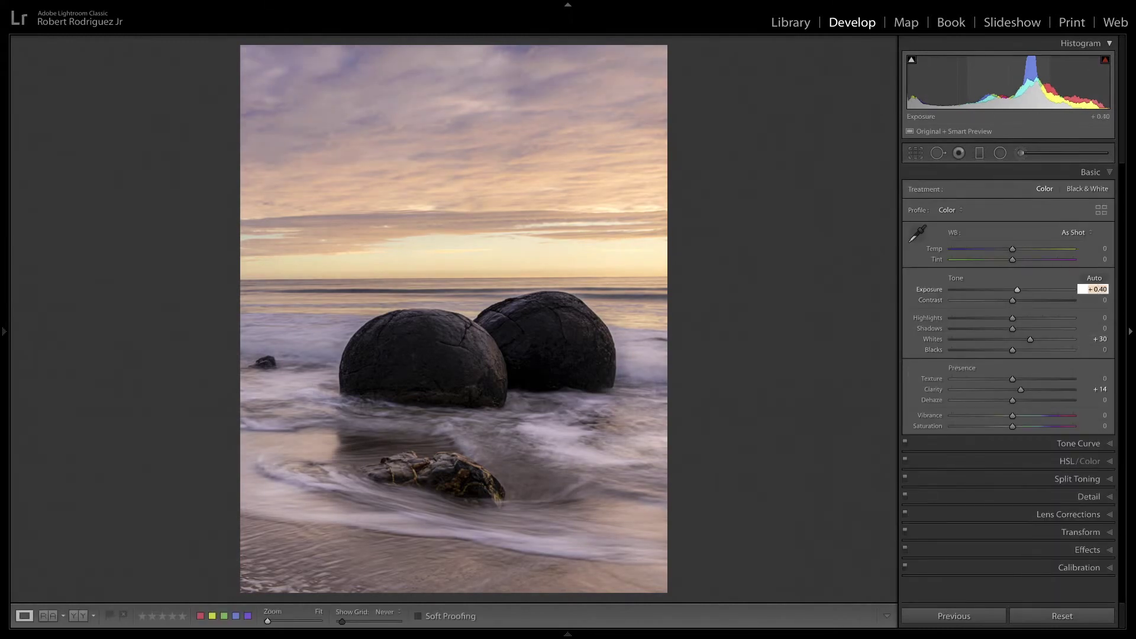
key("Up")
key("Return")
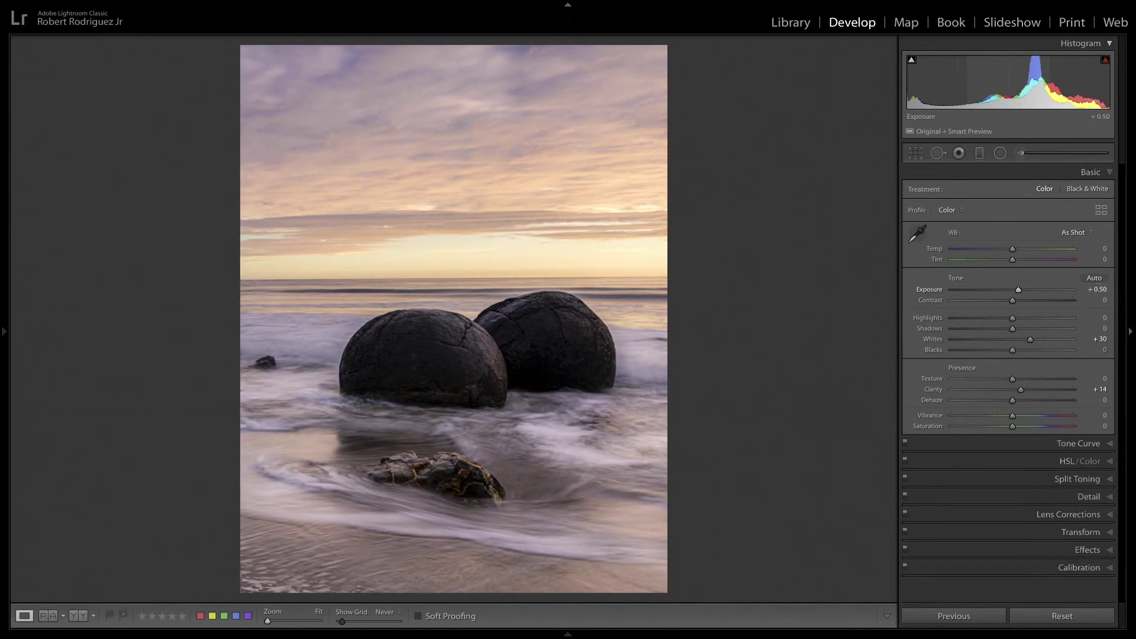
Darken the sky with a Burn (Darken) graduated filter across the horizon, setting Exposure −0.29 and Highlights −18 and raising Clarity.
left_click(980, 153)
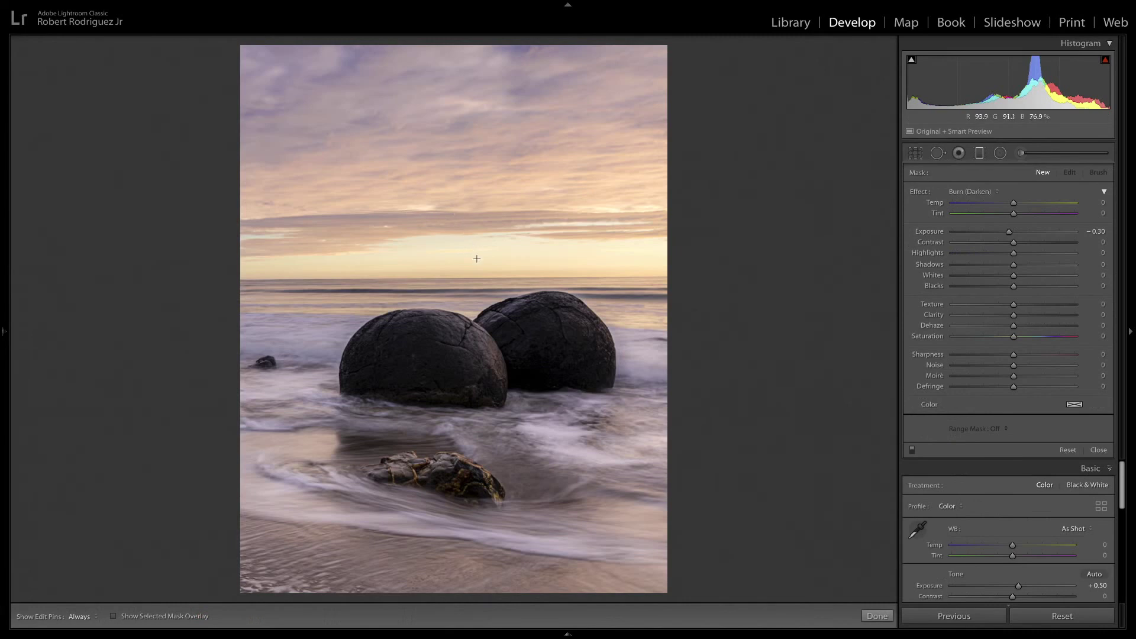
left_click_drag(476, 257, 477, 297)
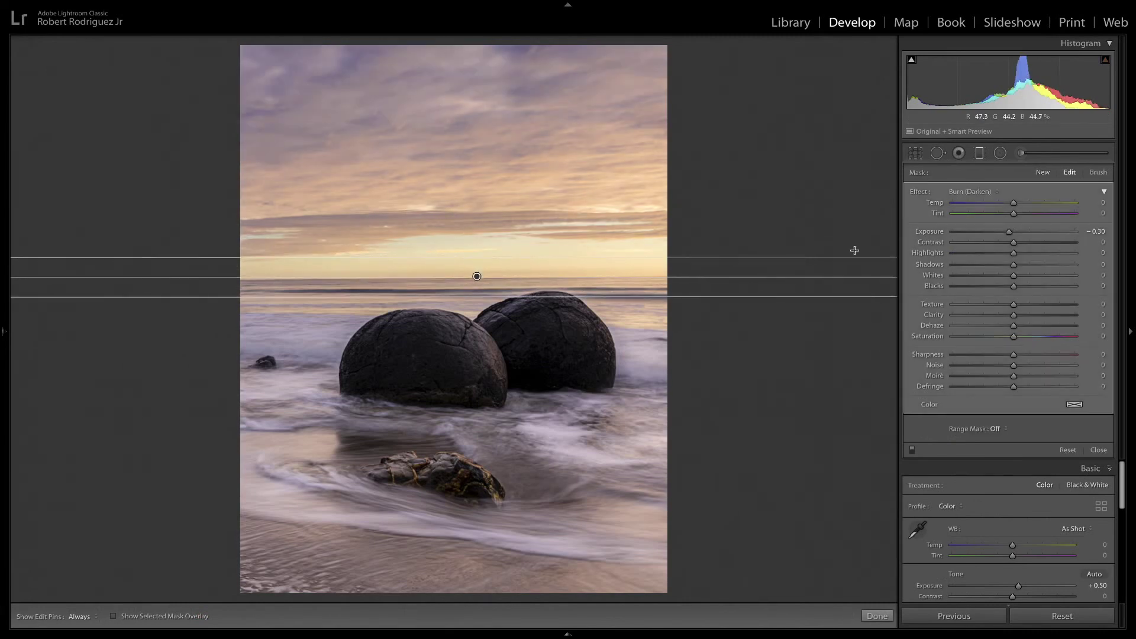
left_click_drag(1013, 253, 1003, 256)
left_click(1010, 233)
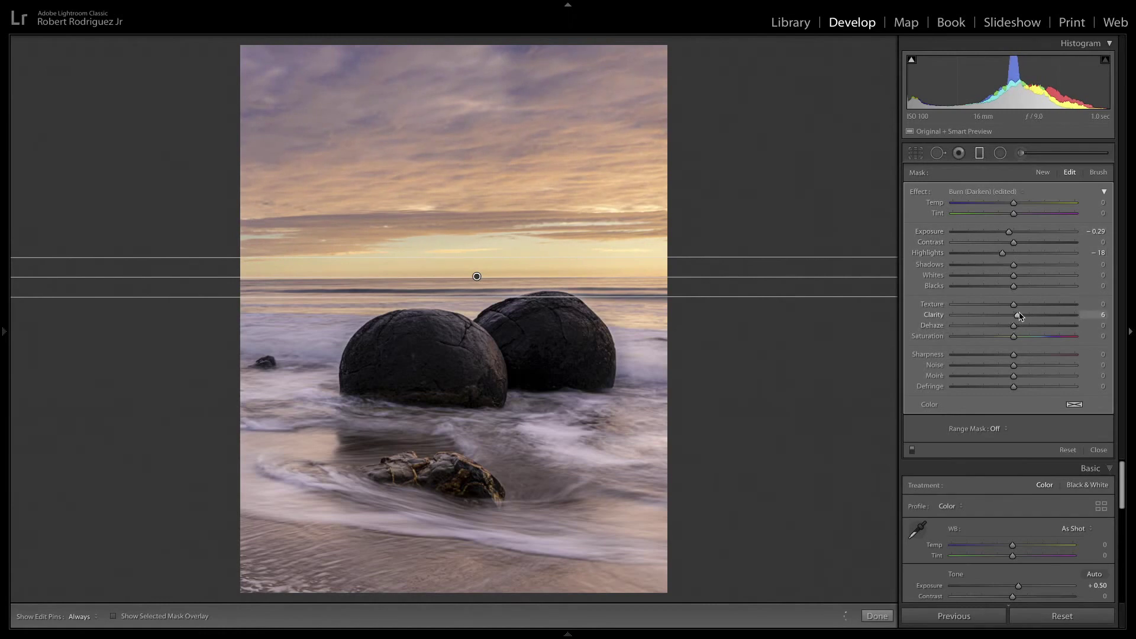
left_click(1099, 450)
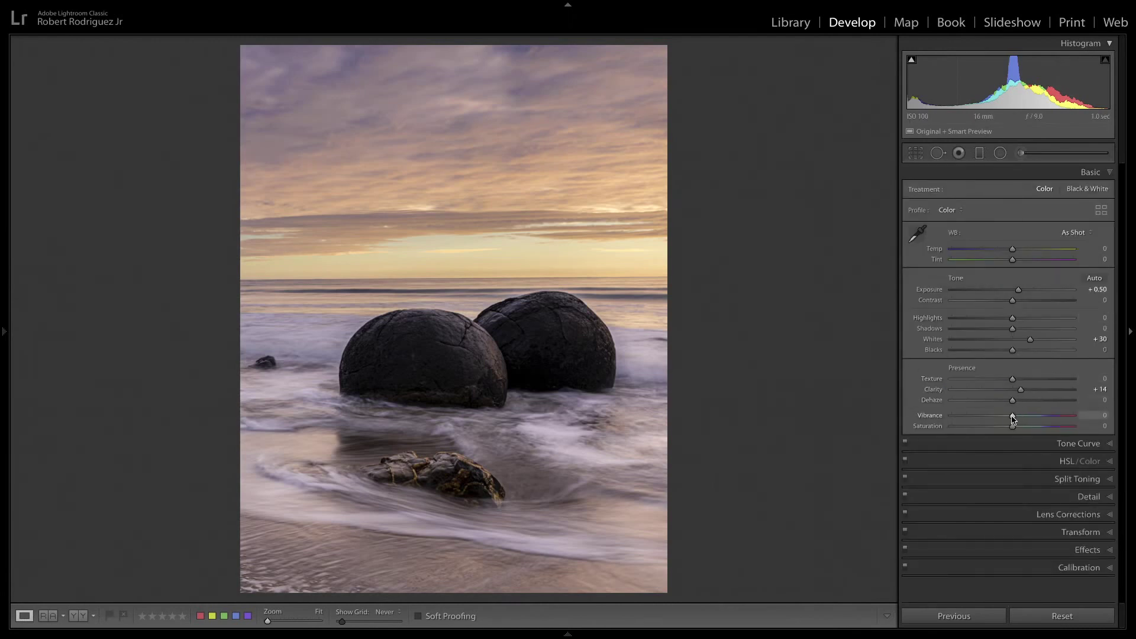
Set the seascape's Vibrance to +14 and compare the edited photo with its before version.
left_click_drag(1012, 418, 1020, 419)
key("backslash")
key("backslash")
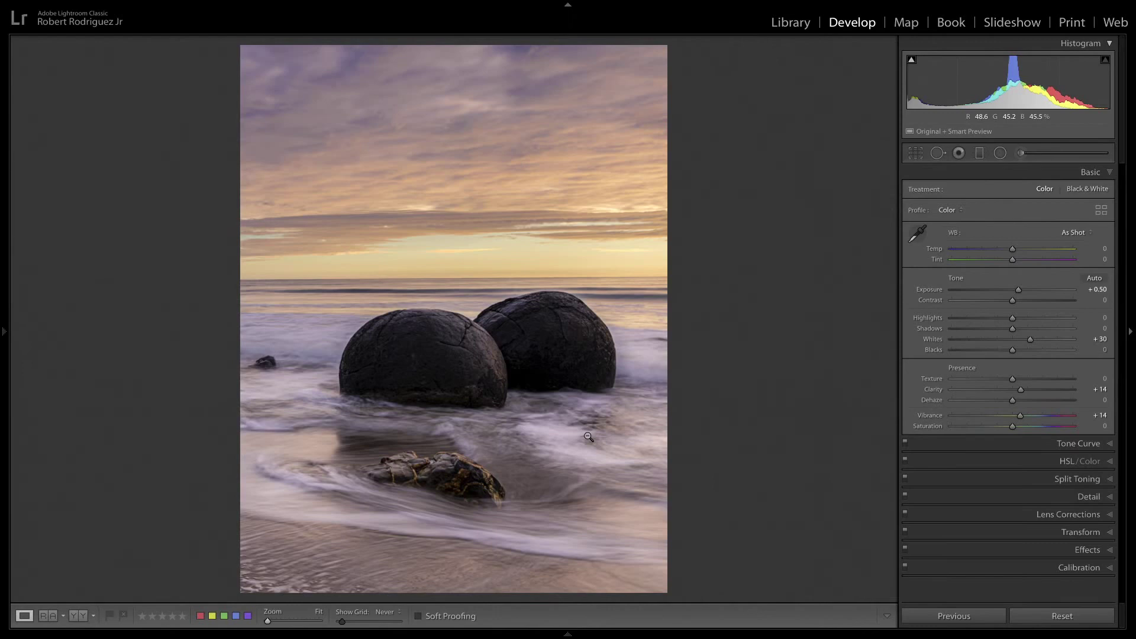
Open the portrait of the Maasai woman in blue from the library grid, check its exposure information, and hide the info overlay.
key("g")
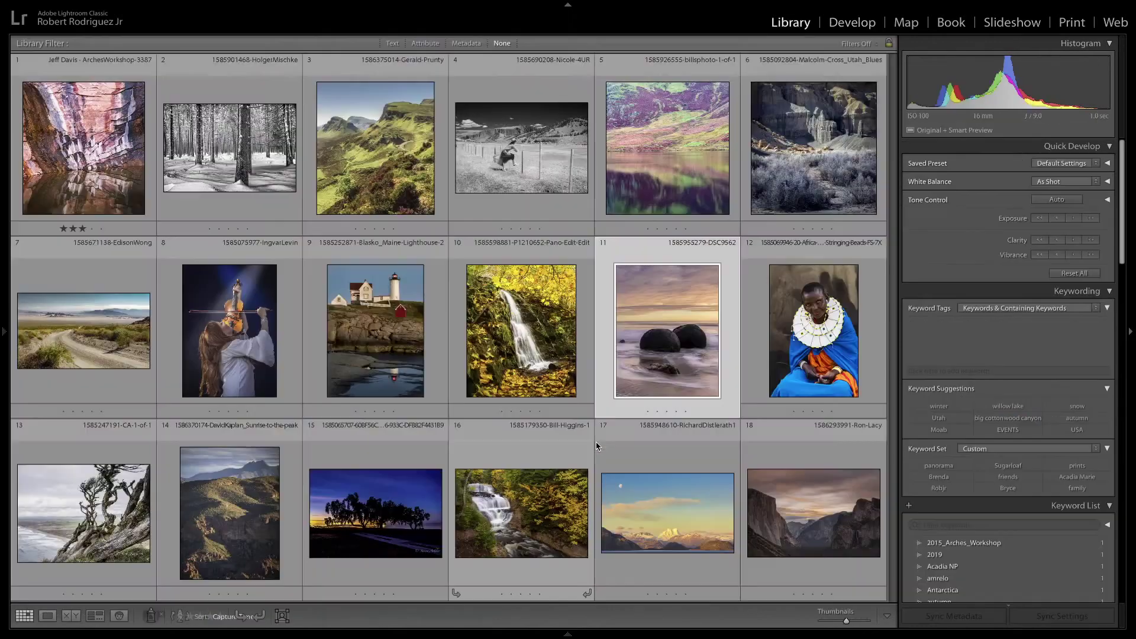
double_click(844, 324)
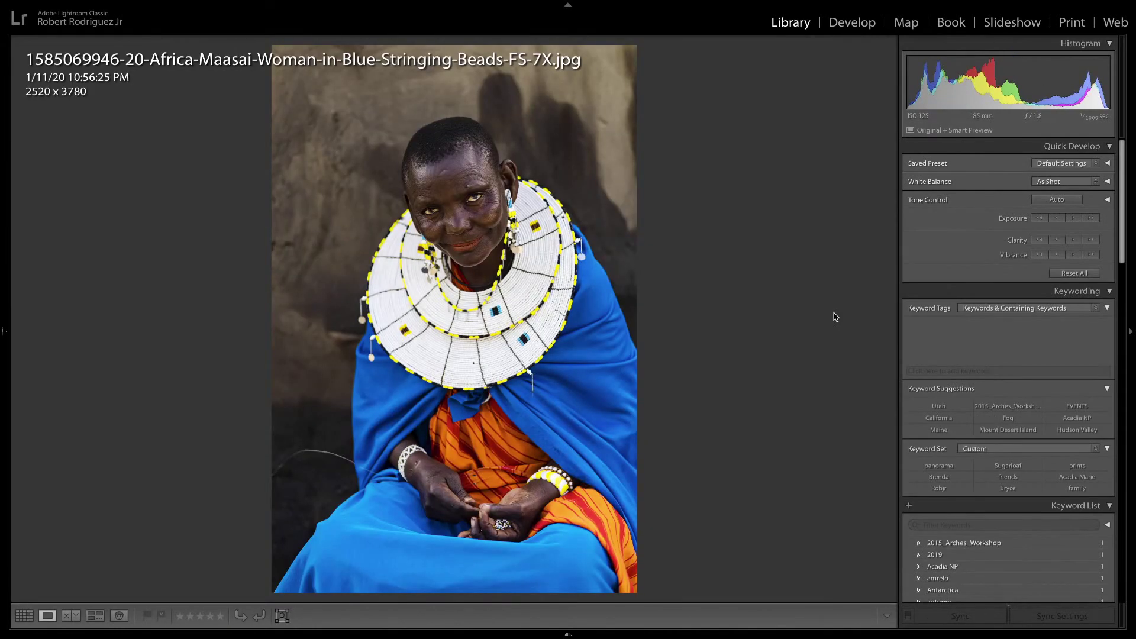
key("i")
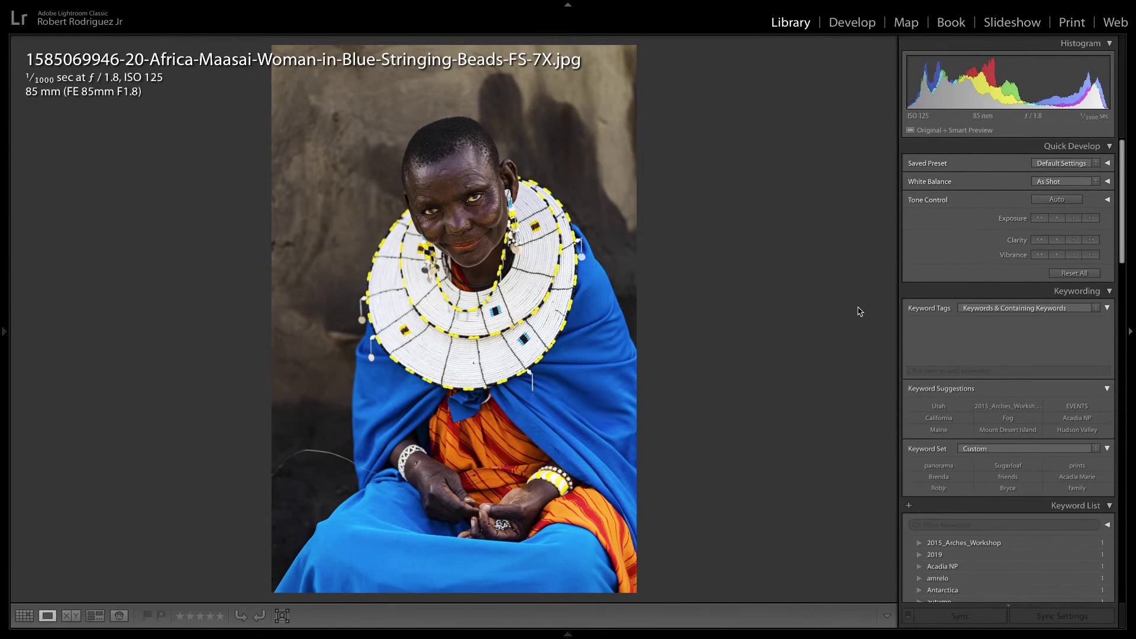
key("i")
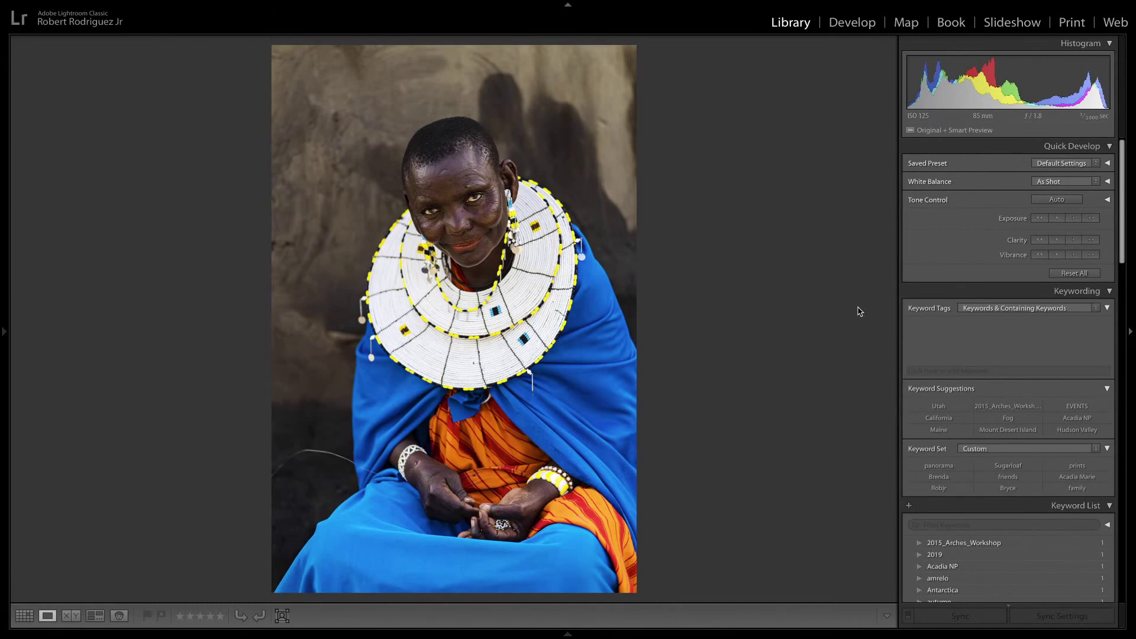
Crop the portrait tighter, trimming the left side, the top above the head and the bottom of the skirt.
key("r")
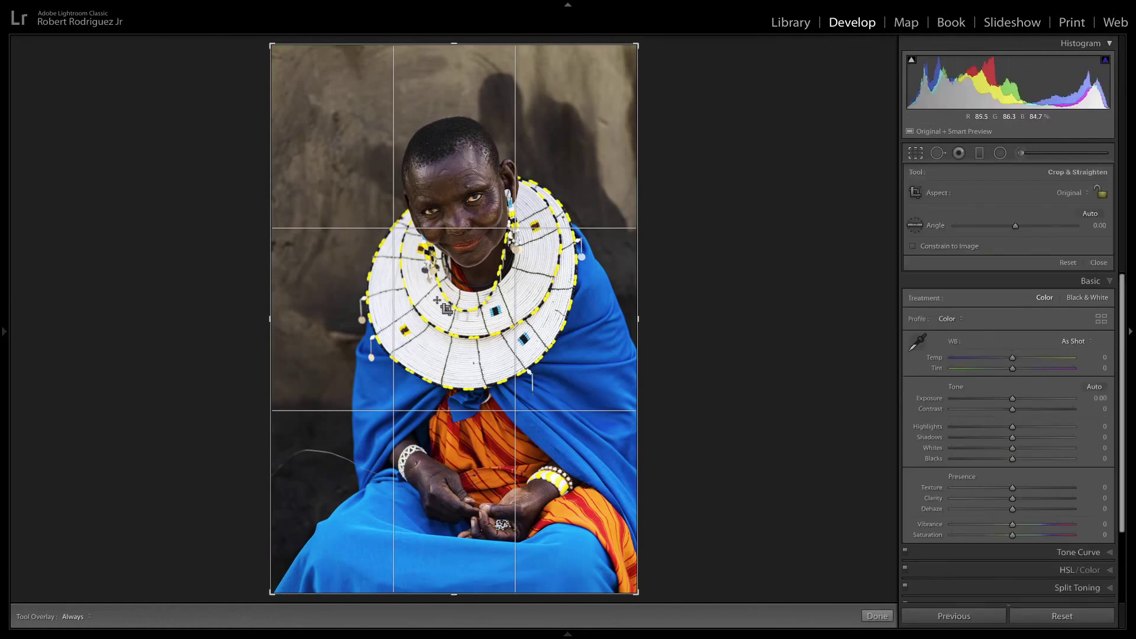
left_click_drag(270, 318, 285, 319)
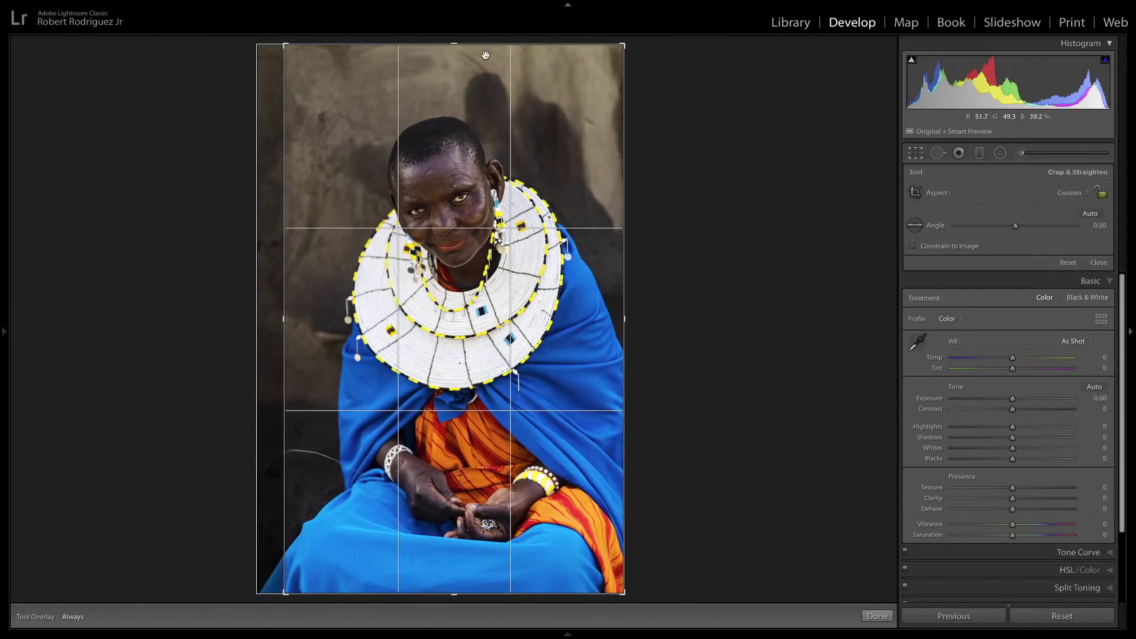
left_click_drag(477, 47, 477, 60)
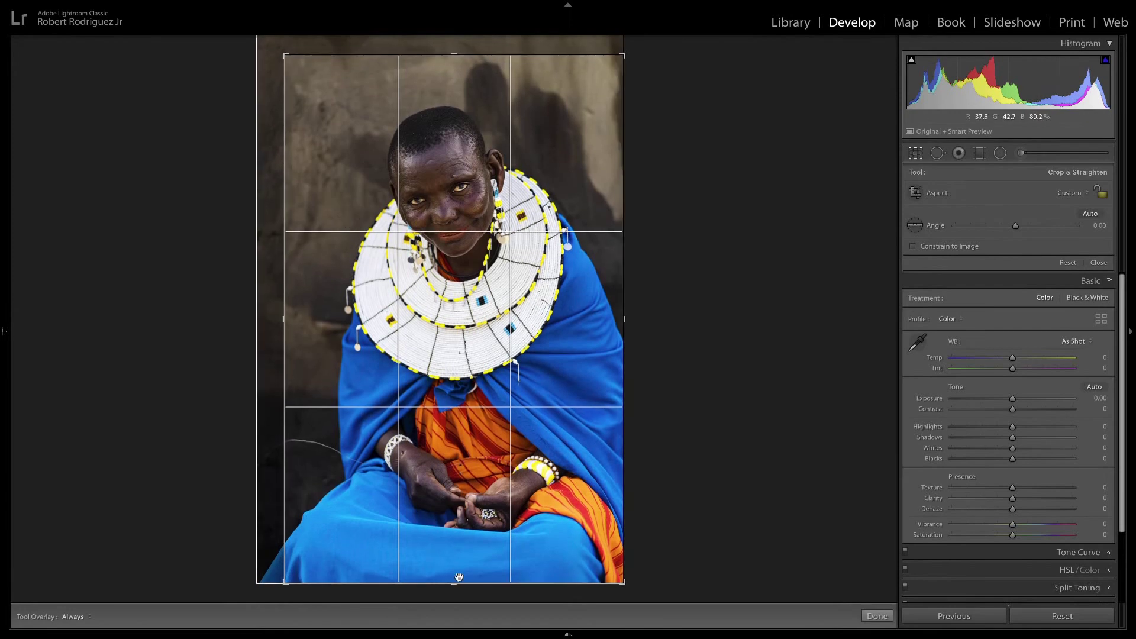
left_click_drag(460, 582, 461, 568)
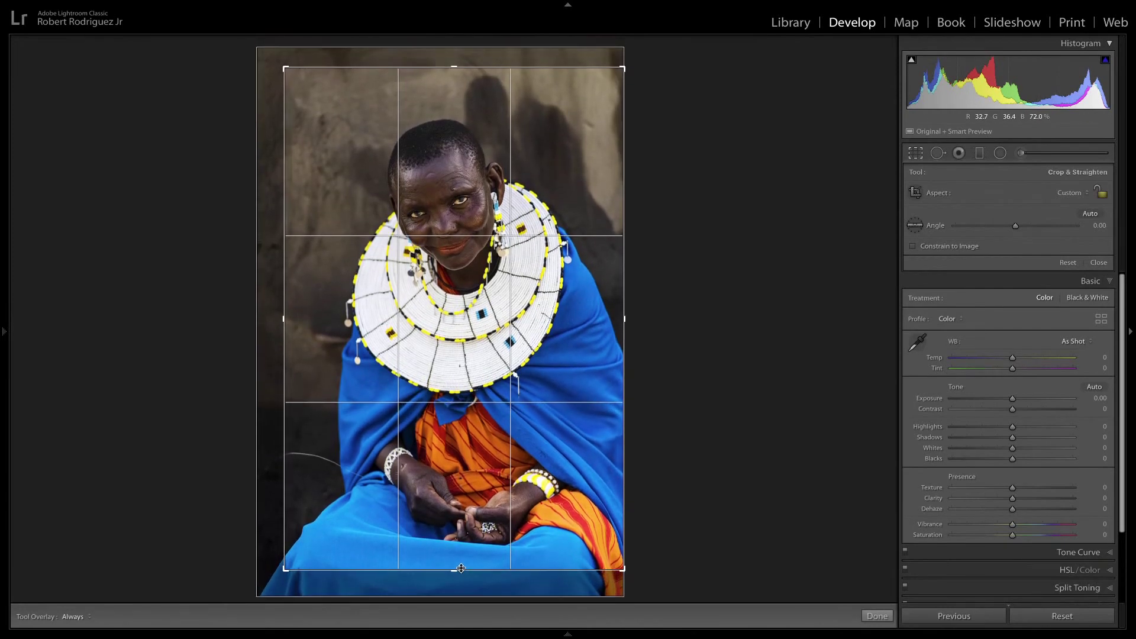
key("Return")
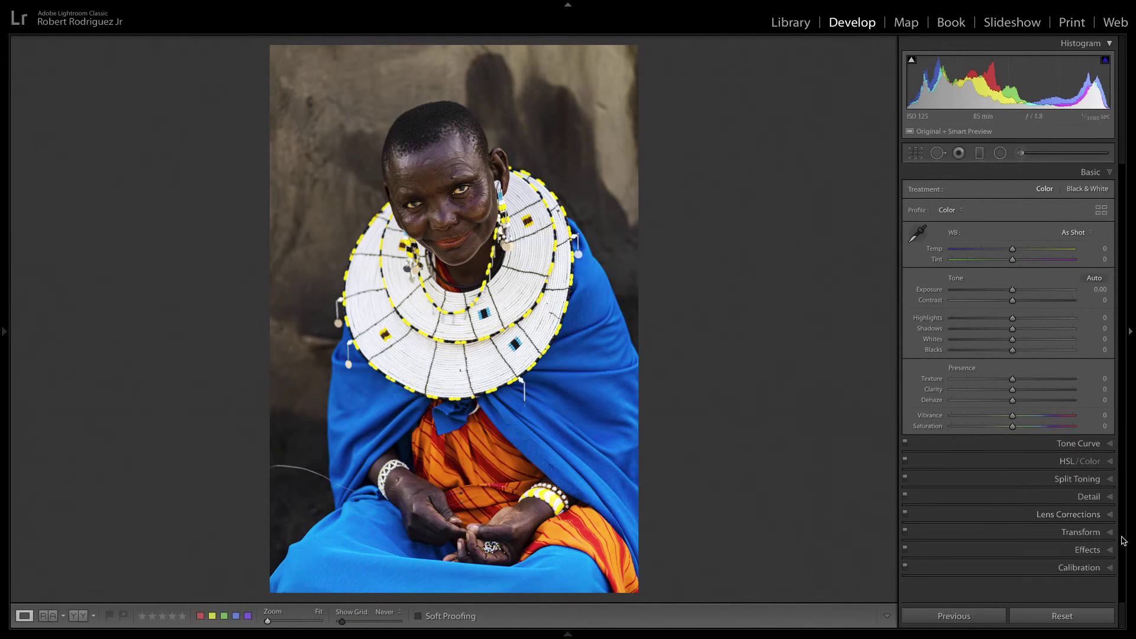
Add a Highlight Priority post-crop vignette to the portrait with Amount −20.
left_click(1108, 550)
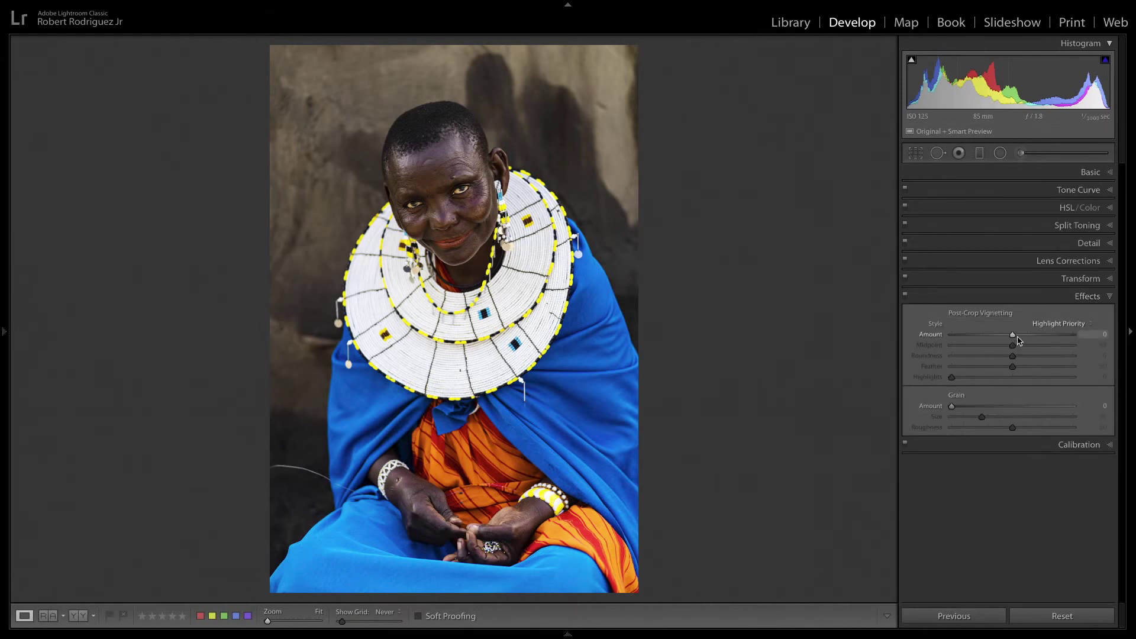
left_click_drag(1017, 337, 998, 339)
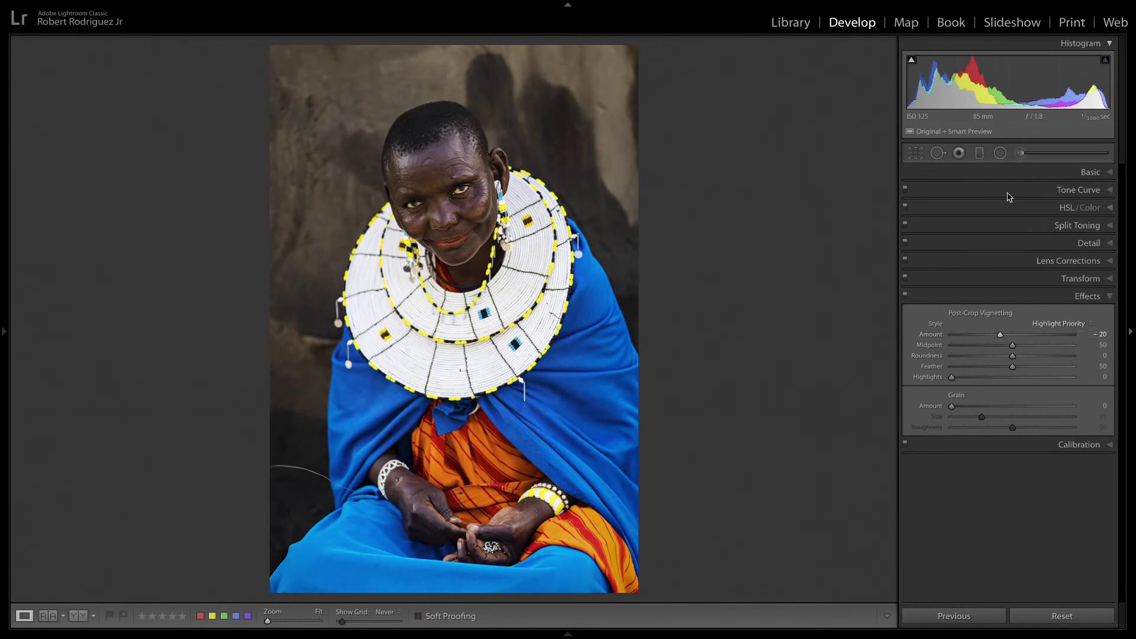
Add a graduated filter from the woman's lap up to below the collar, with Exposure at 0.00 and Saturation at −18.
left_click(980, 152)
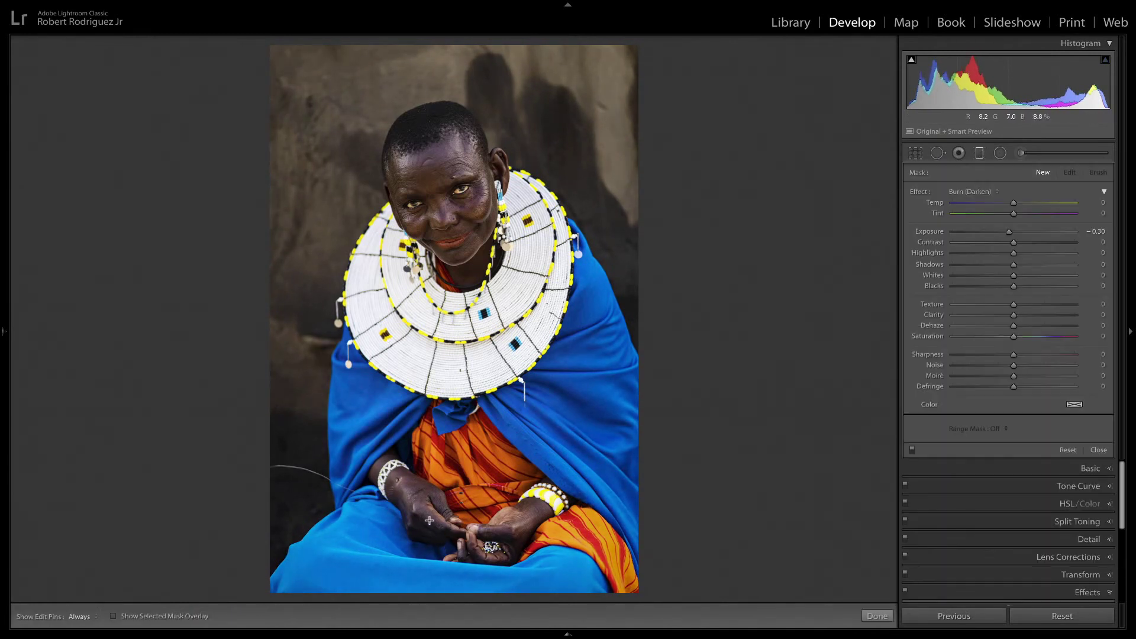
left_click_drag(403, 552, 405, 403)
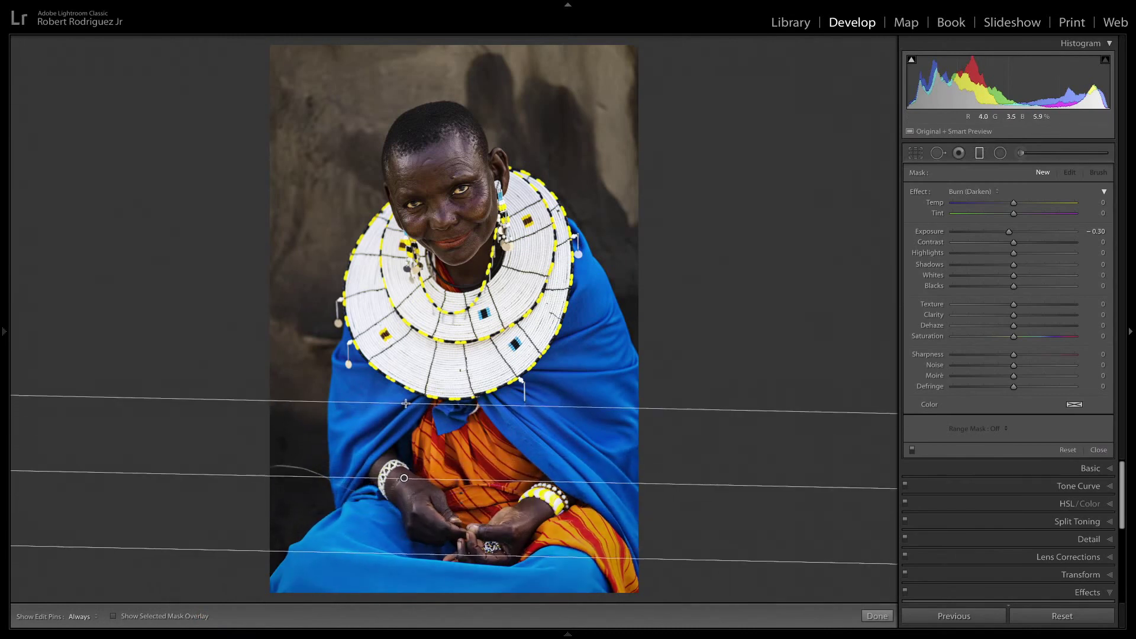
double_click(929, 231)
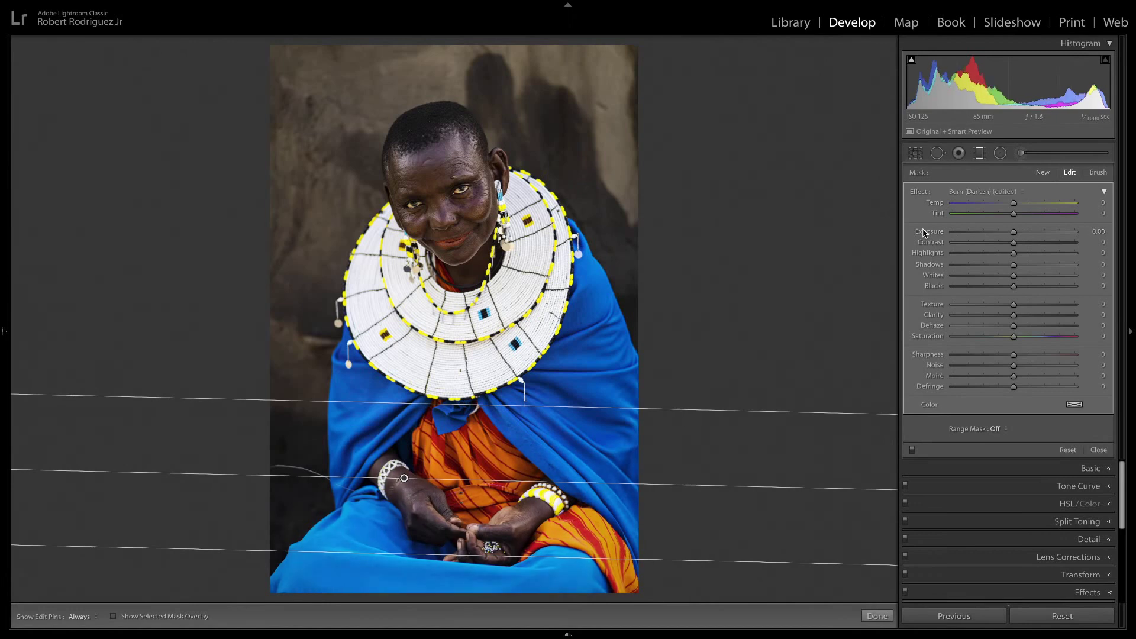
left_click(1100, 336)
type("-5")
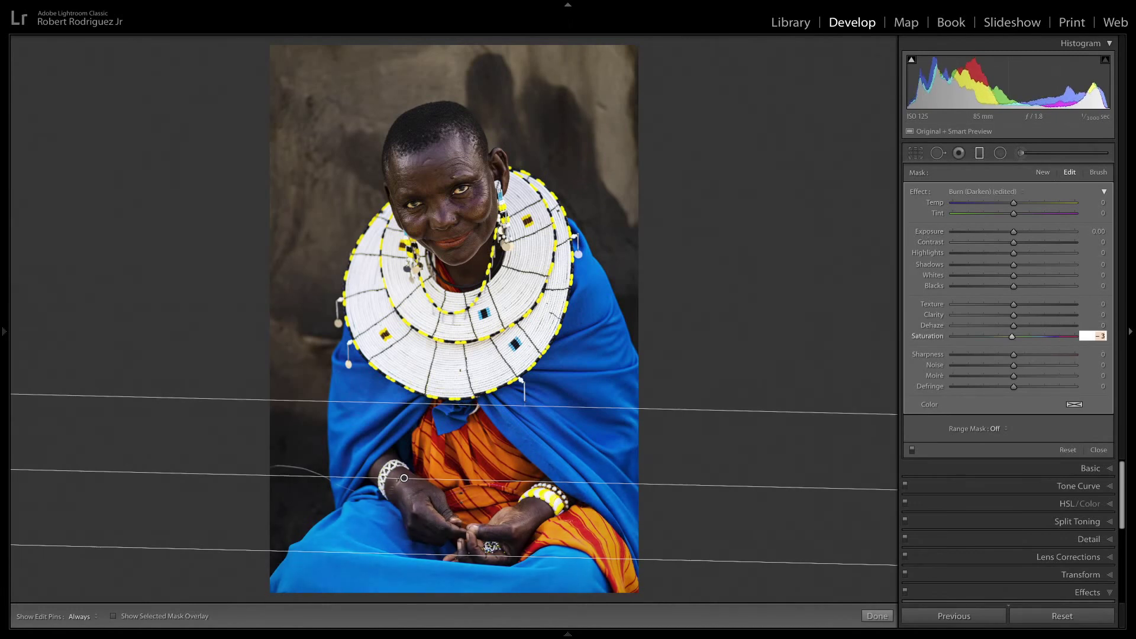
key("Down")
key("Down")
key("Down")
key("Down")
key("Down")
key("Down")
key("Down")
key("Down")
key("Down")
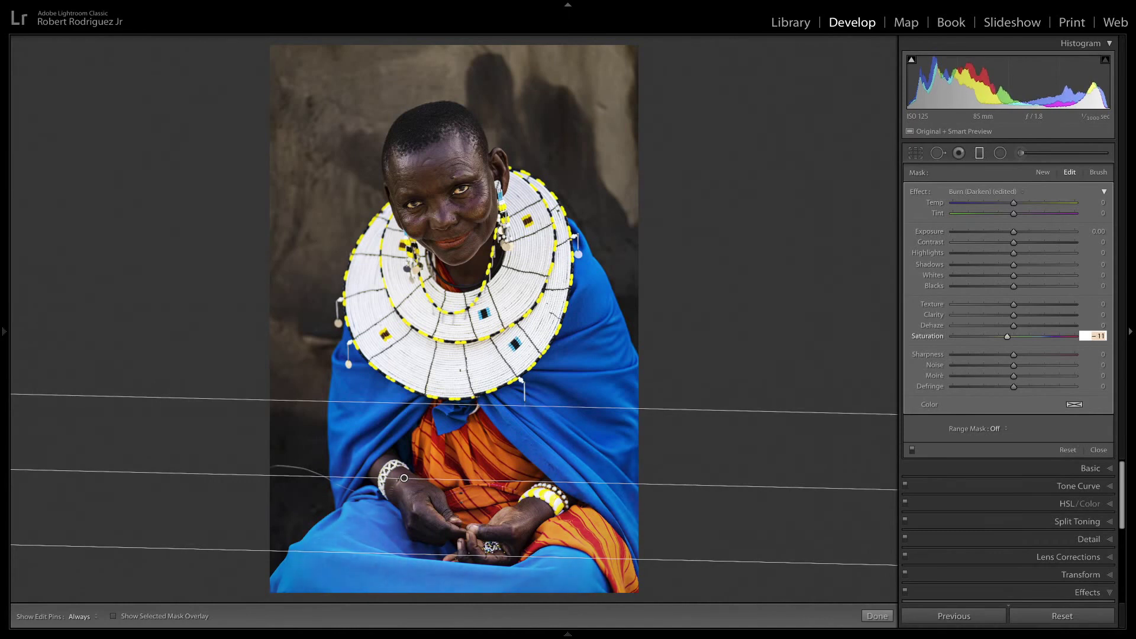
key("Down")
key("Down")
key("Down")
key("Down")
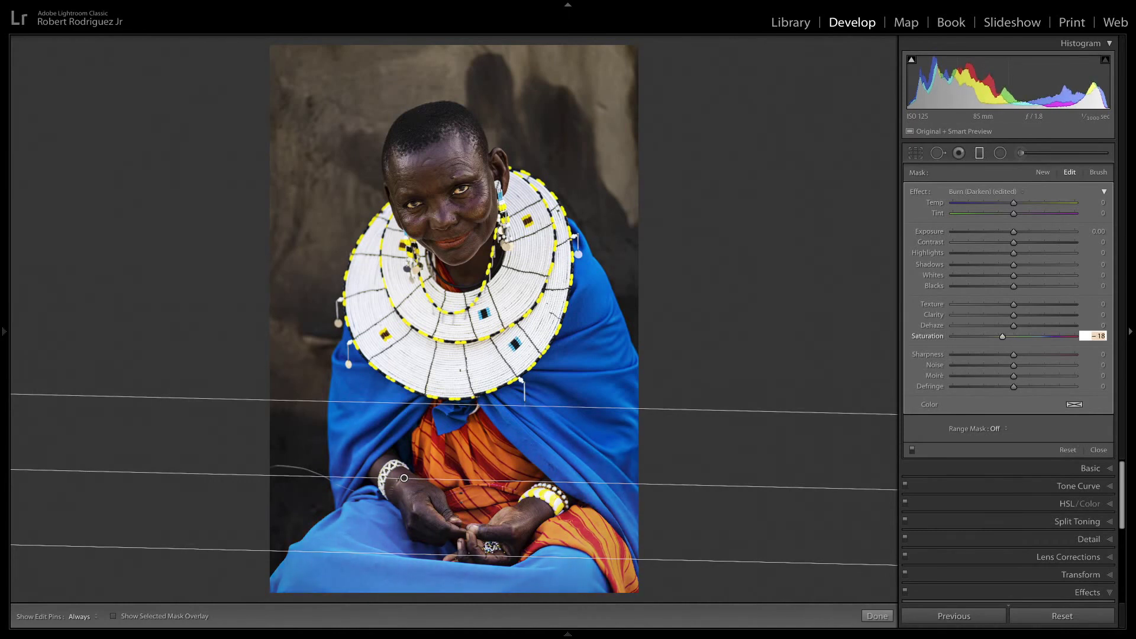
Exaggerate the graduated filter's Saturation to −100 to check the affected area, set it to −16, and close the filter.
left_click_drag(991, 342, 939, 344)
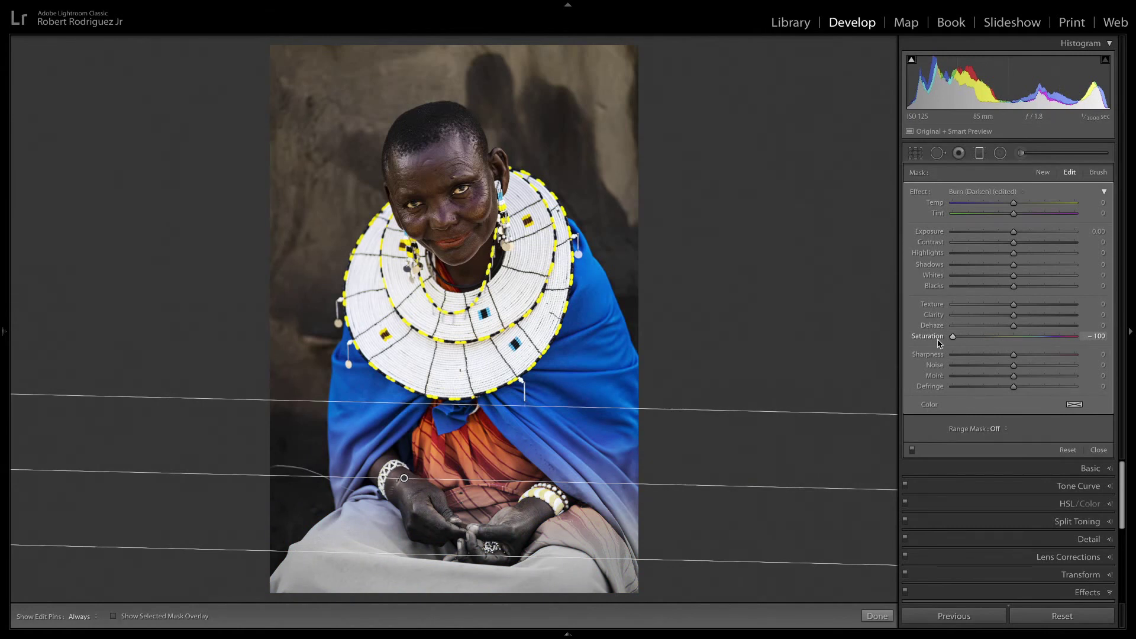
left_click_drag(938, 343, 1002, 340)
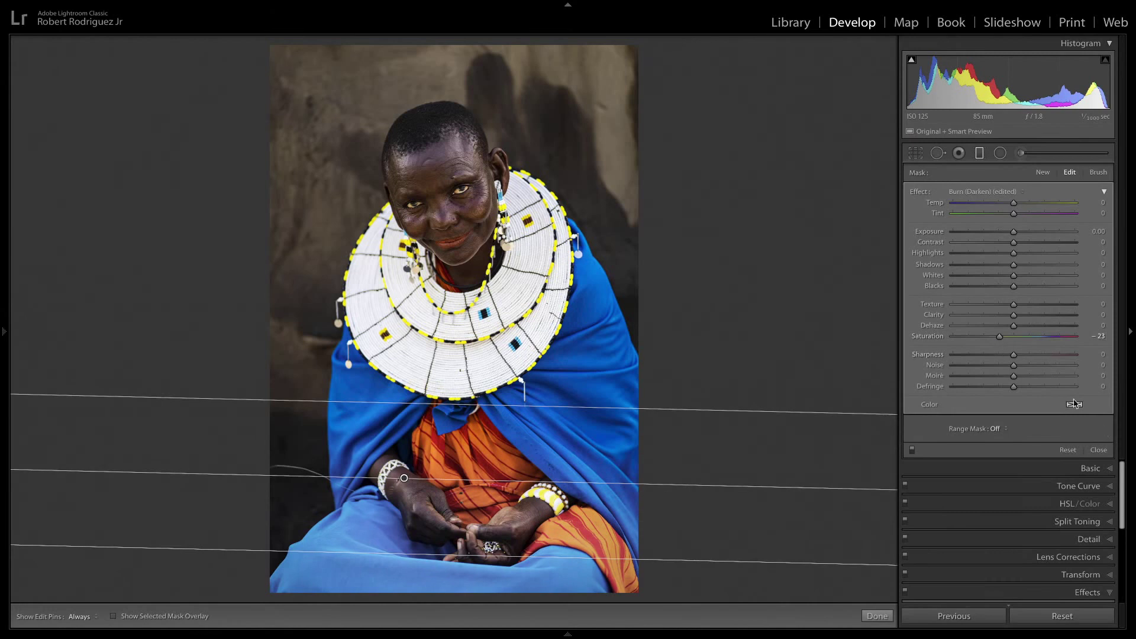
left_click_drag(999, 338, 1004, 338)
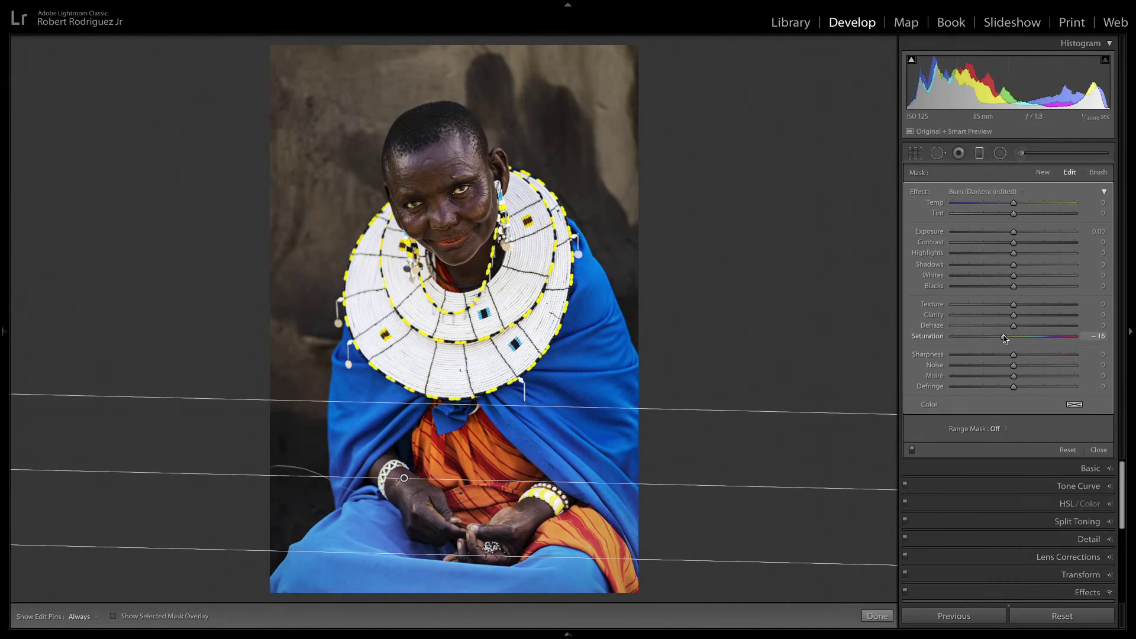
left_click(1095, 450)
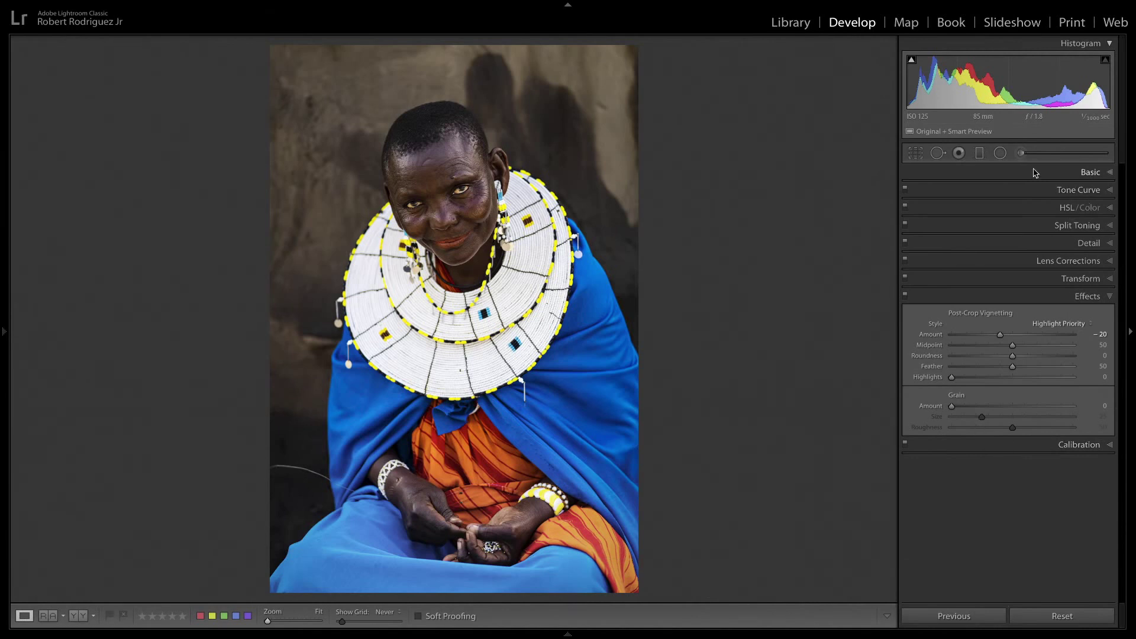
Darken the blue skirt and cloak with a Burn (Darken) adjustment brush at size 13 and Exposure −0.30.
left_click(1020, 154)
left_click(984, 191)
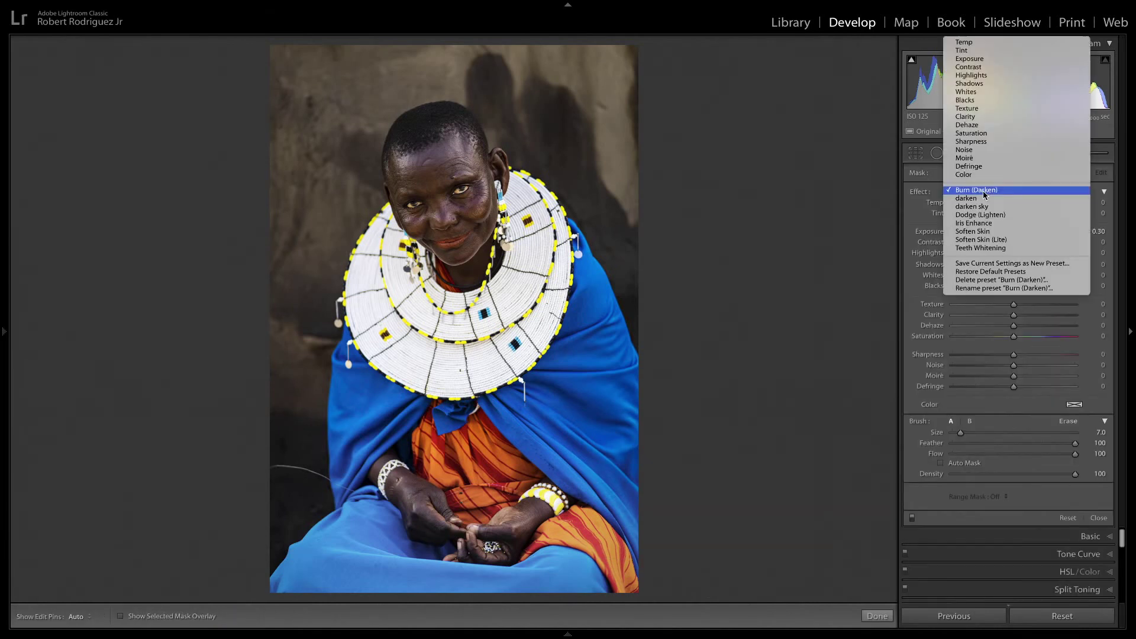
left_click(984, 191)
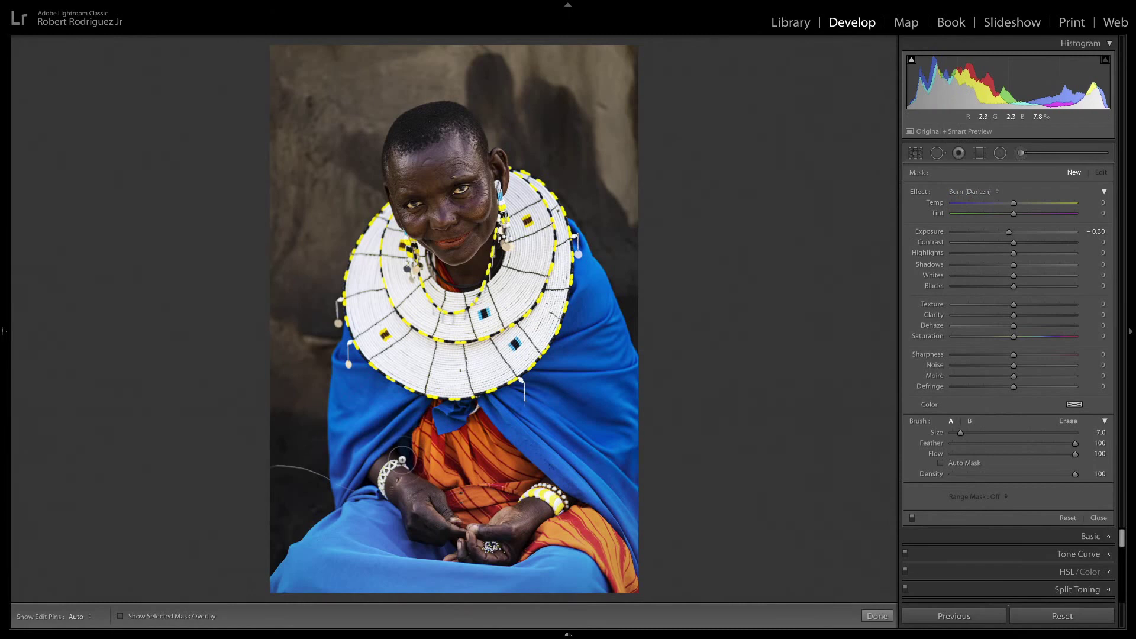
scroll(403, 459, "up", 2)
scroll(403, 459, "up", 4)
key("h")
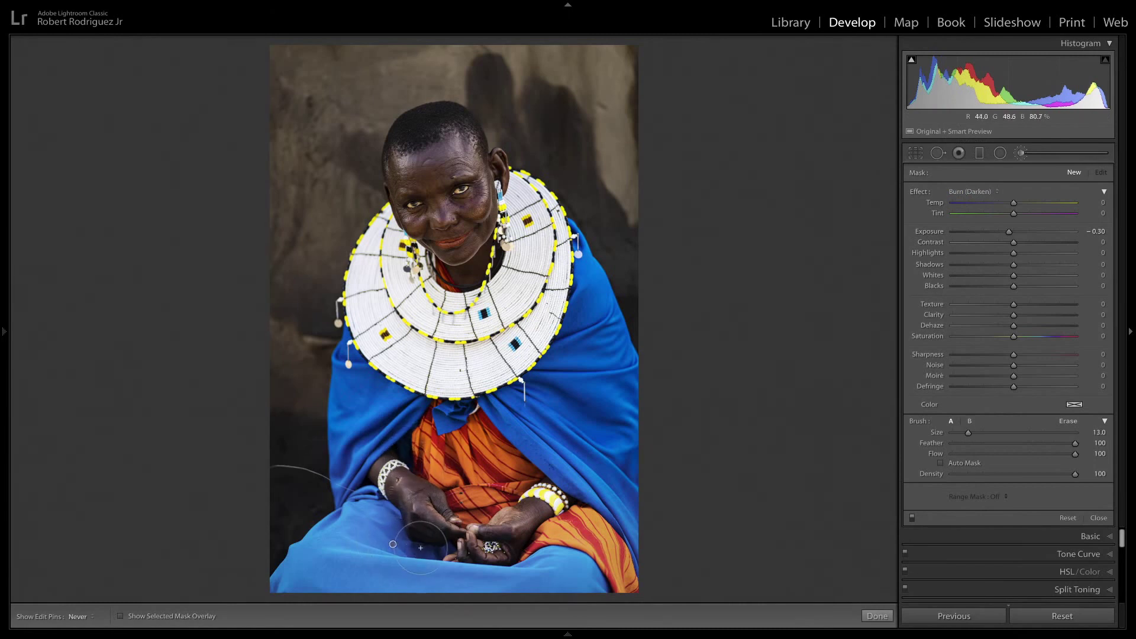
mouse_move(507, 570)
left_mouse_down()
mouse_move(515, 541)
mouse_move(606, 497)
mouse_move(579, 455)
left_mouse_up()
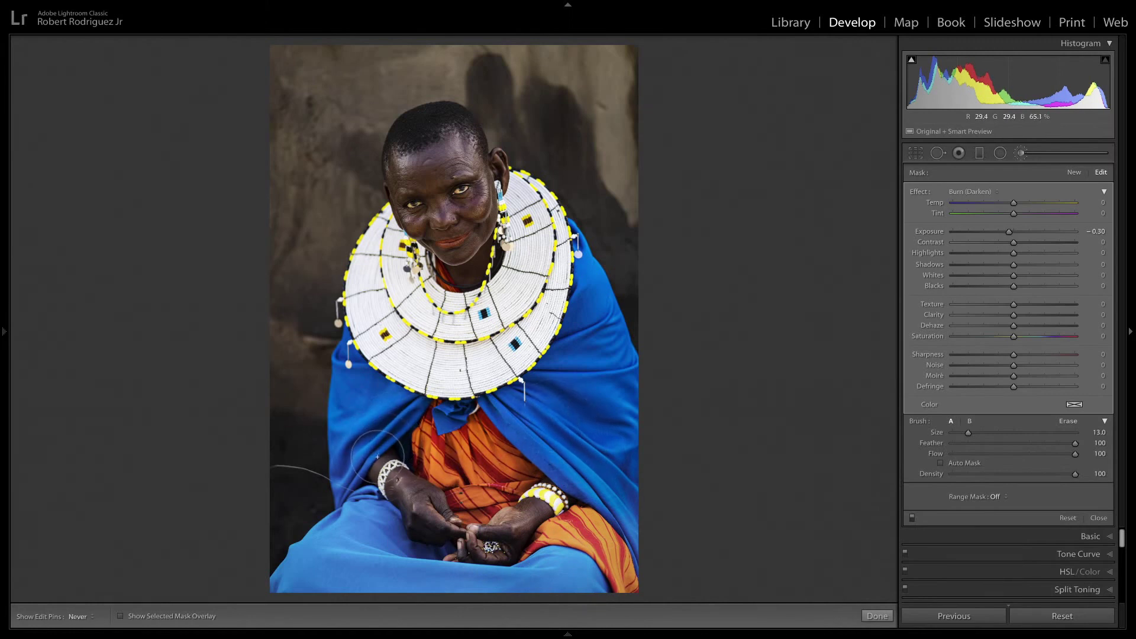
key("h")
key("h")
key("h")
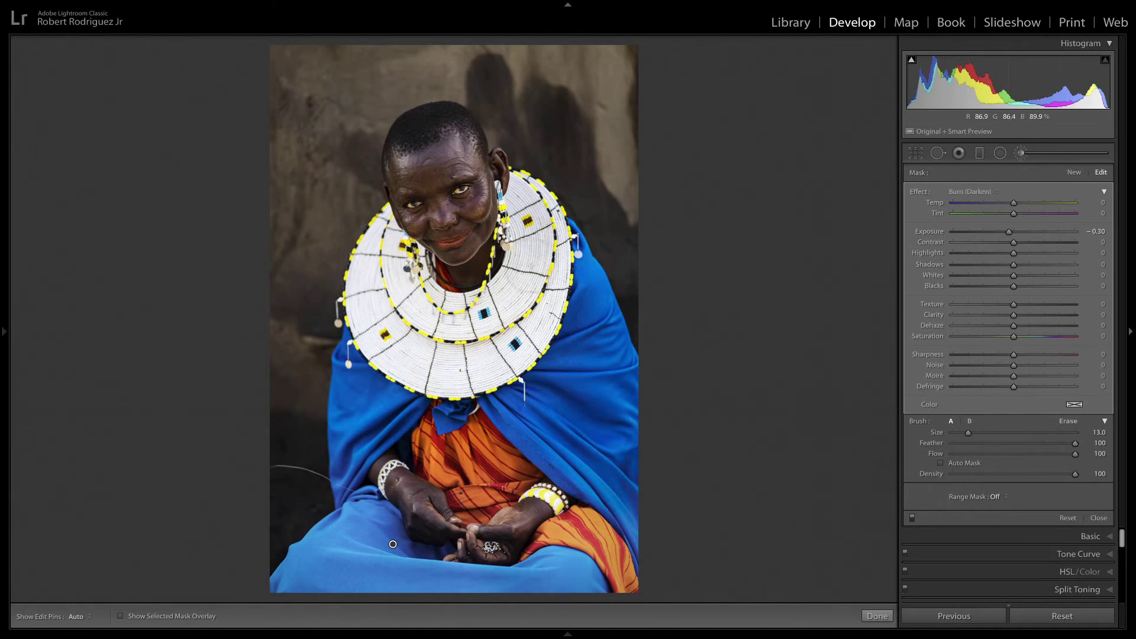
Enlarge the burn brush to size 15 and darken the wall around the woman's head.
key("h")
key("h")
key("bracketleft")
key("bracketleft")
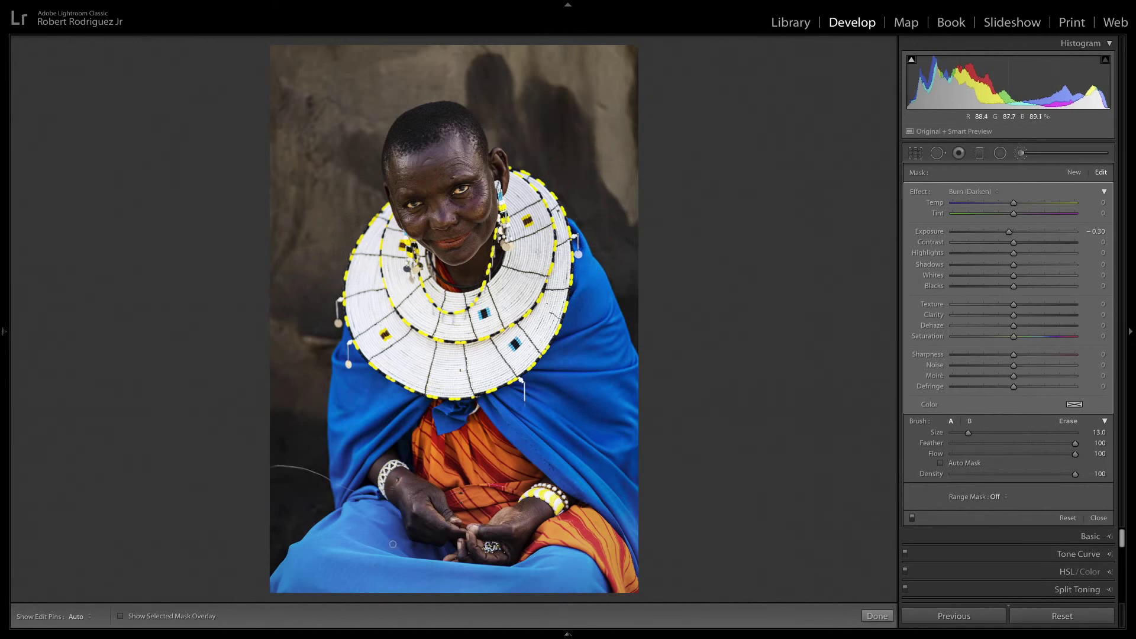
key("bracketleft")
key("bracketright")
key("bracketright")
key("bracketright")
key("bracketright")
key("bracketright")
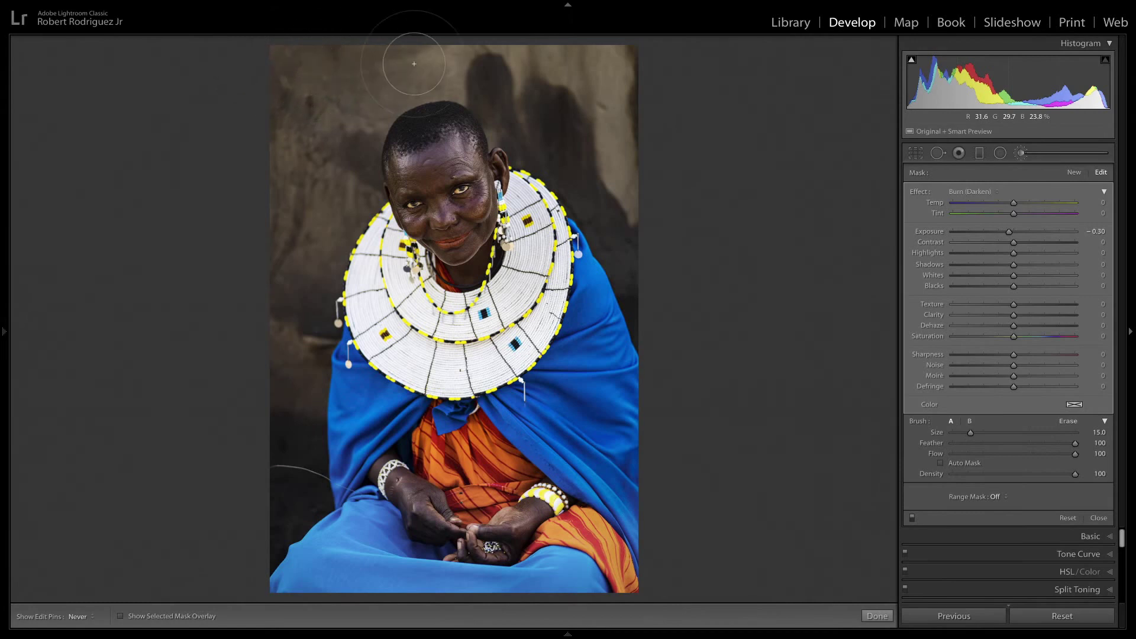
key("h")
key("h")
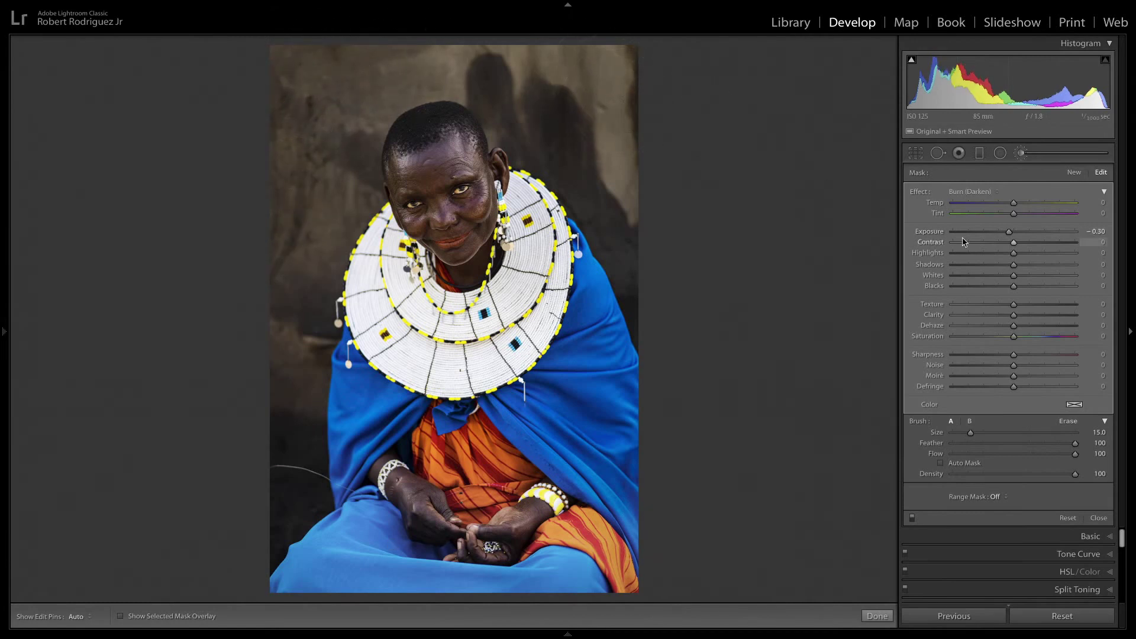
Brighten the woman's face with a new Dodge (Lighten) brush adjustment at size 10 and Exposure 0.25.
left_click(1075, 172)
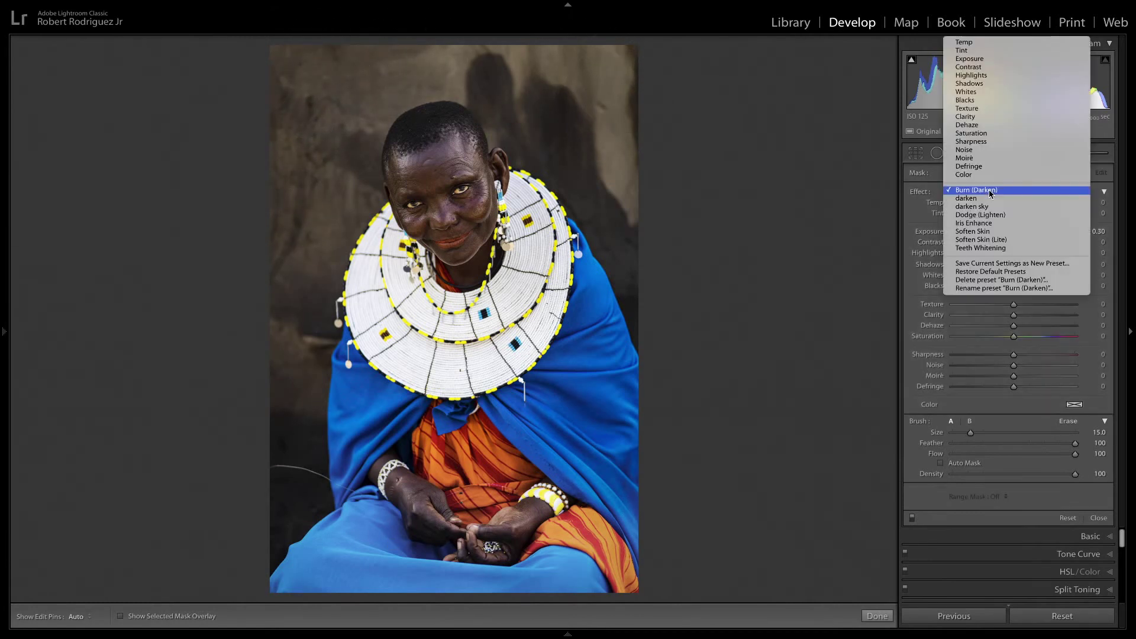
left_click(992, 192)
left_click(987, 215)
key("bracketleft")
key("bracketleft")
key("bracketleft")
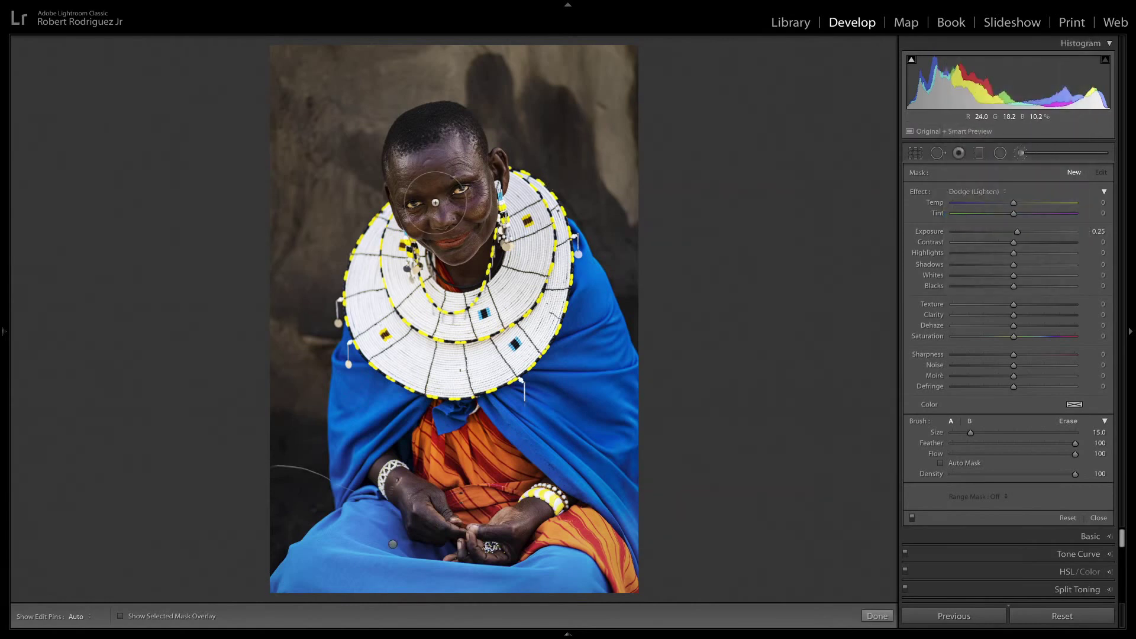
key("bracketleft")
key("bracketleft")
key("h")
mouse_move(439, 199)
left_mouse_down()
mouse_move(467, 194)
mouse_move(417, 195)
mouse_move(417, 213)
mouse_move(433, 190)
mouse_move(432, 228)
mouse_move(458, 232)
mouse_move(450, 209)
mouse_move(435, 181)
mouse_move(438, 246)
mouse_move(418, 188)
mouse_move(425, 230)
mouse_move(447, 243)
left_mouse_up()
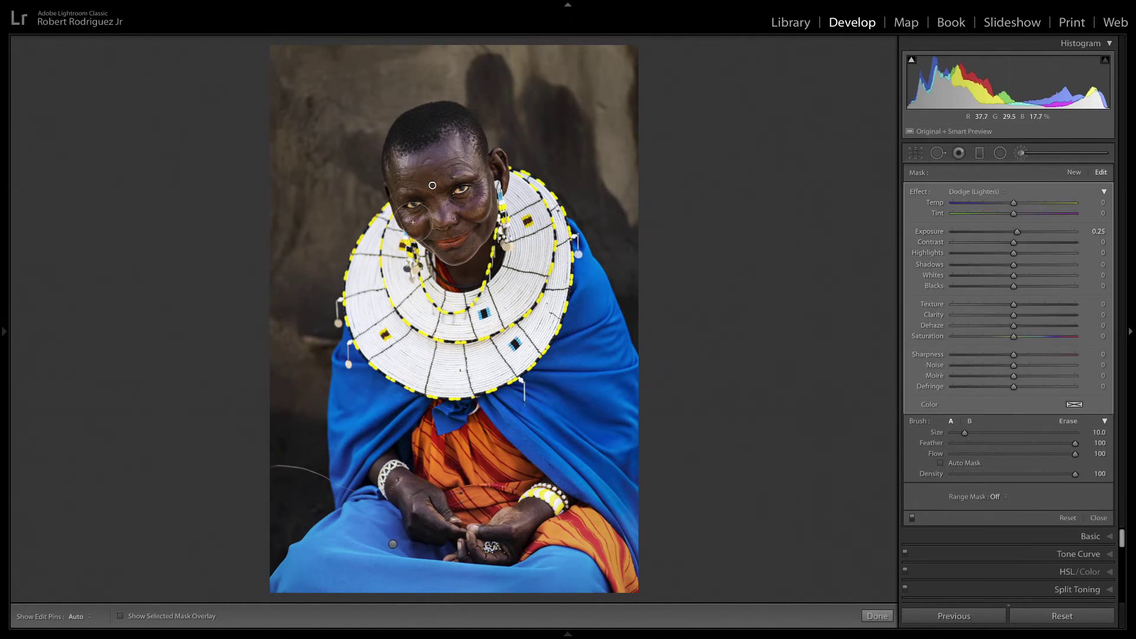
Compare the edited portrait with its before version and close the adjustment brush.
key("backslash")
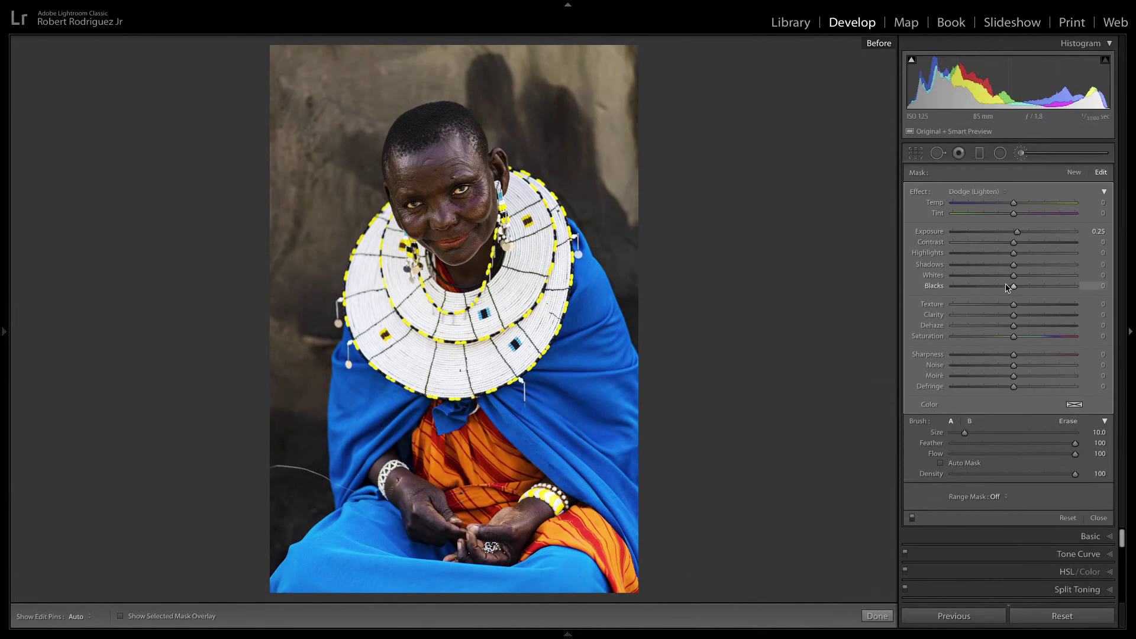
key("backslash")
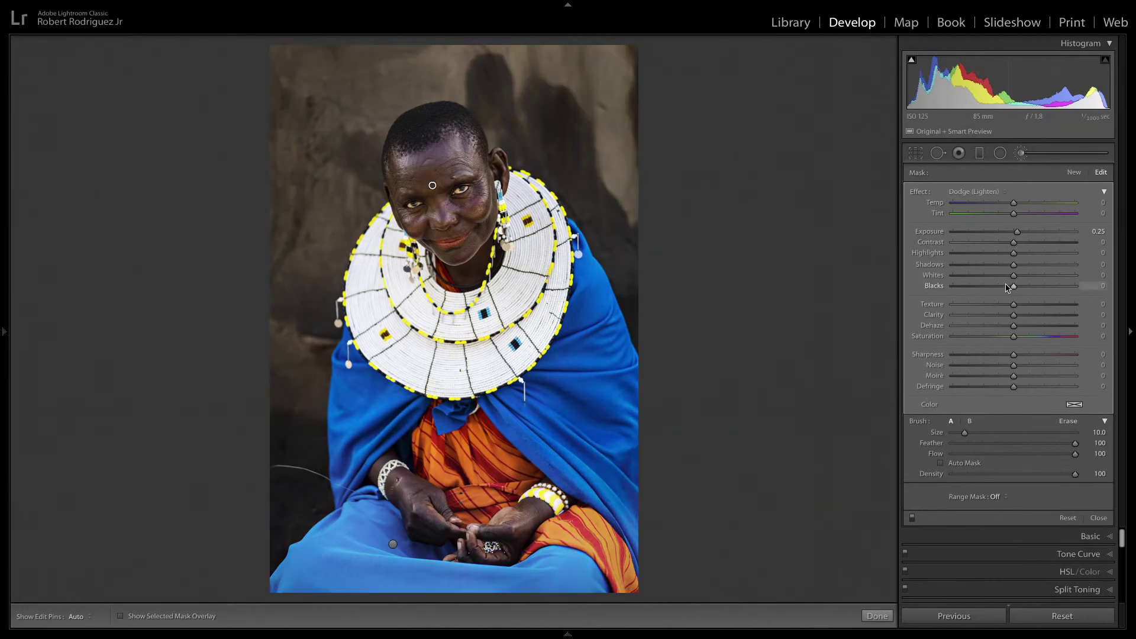
left_click(1097, 518)
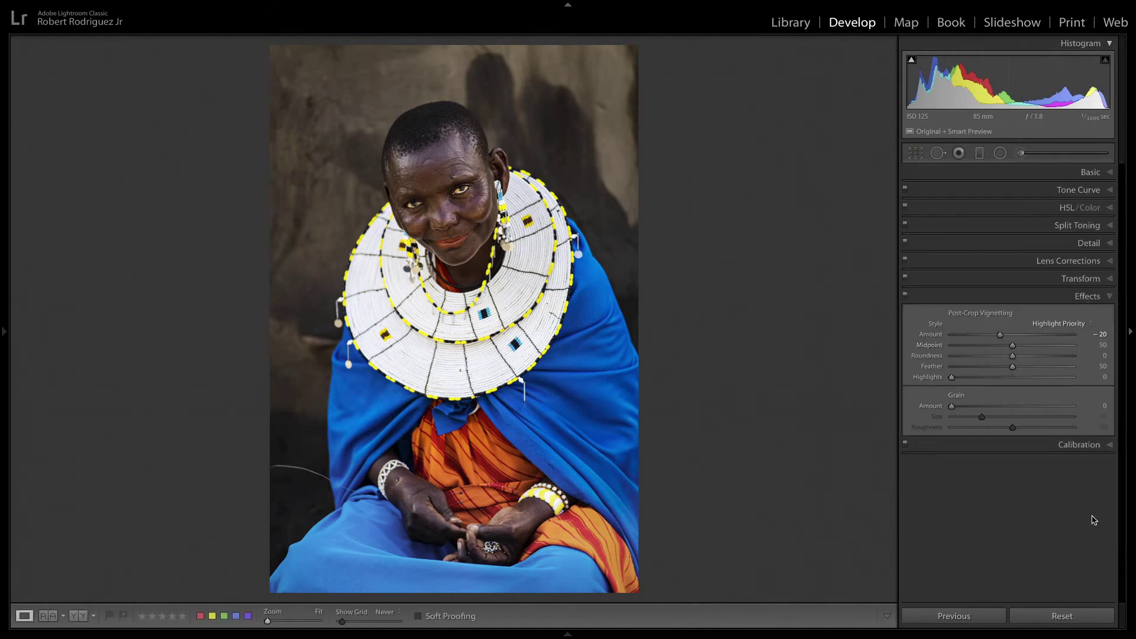
Reselect the skirt's Burn (Darken) brush adjustment and darken the white beaded collar with it at brush size 14.
left_click(1020, 154)
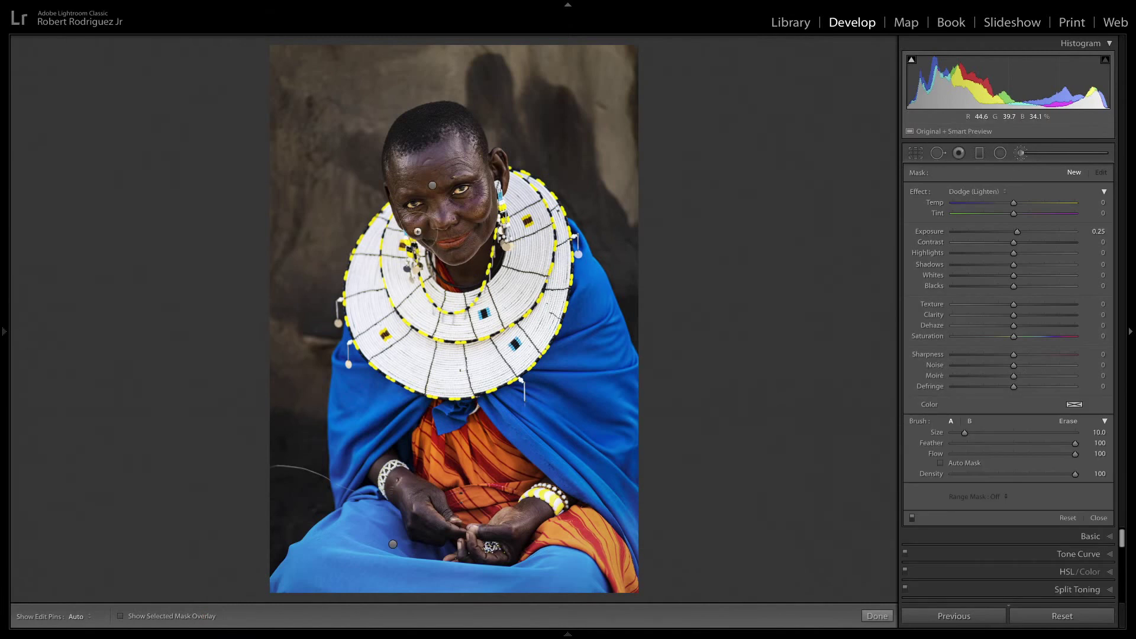
left_click(432, 187)
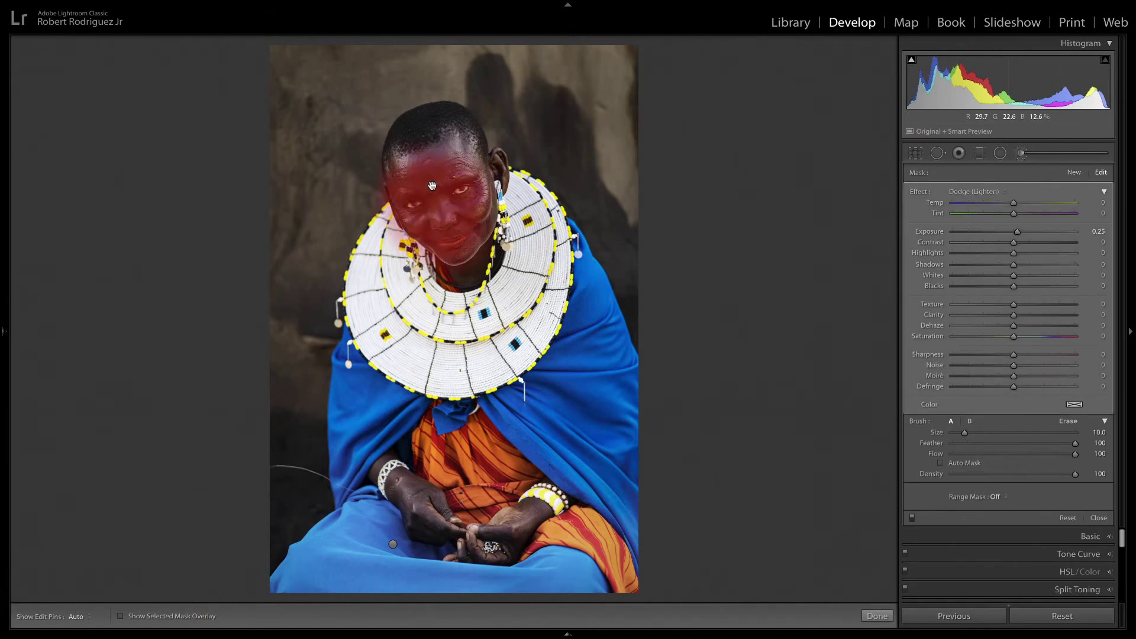
left_click(393, 544)
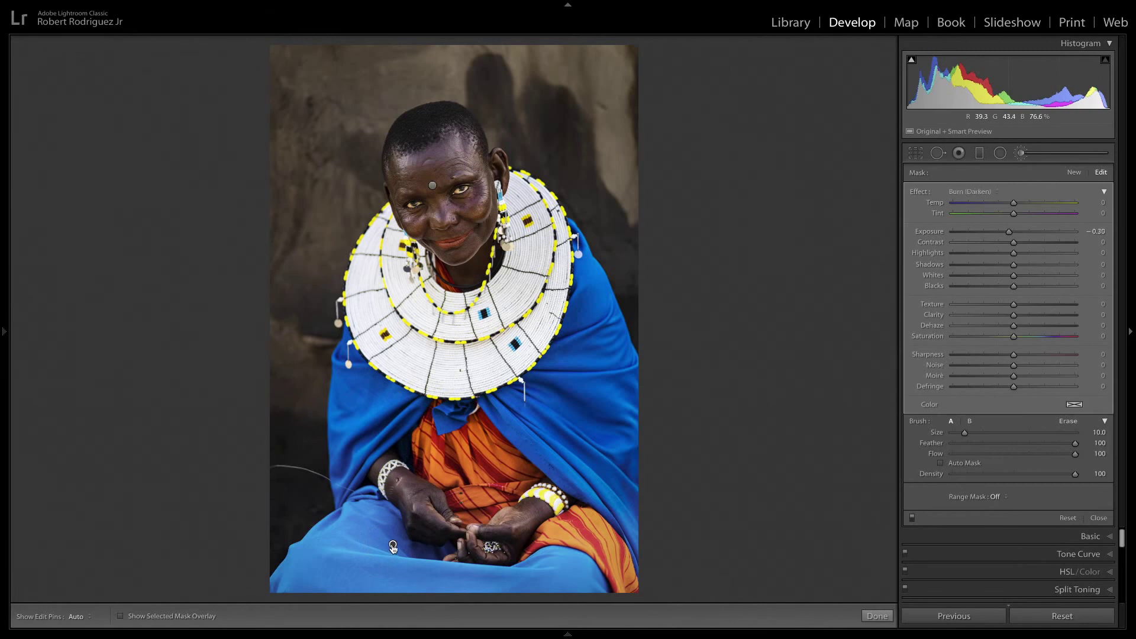
scroll(367, 278, "up", 4)
key("h")
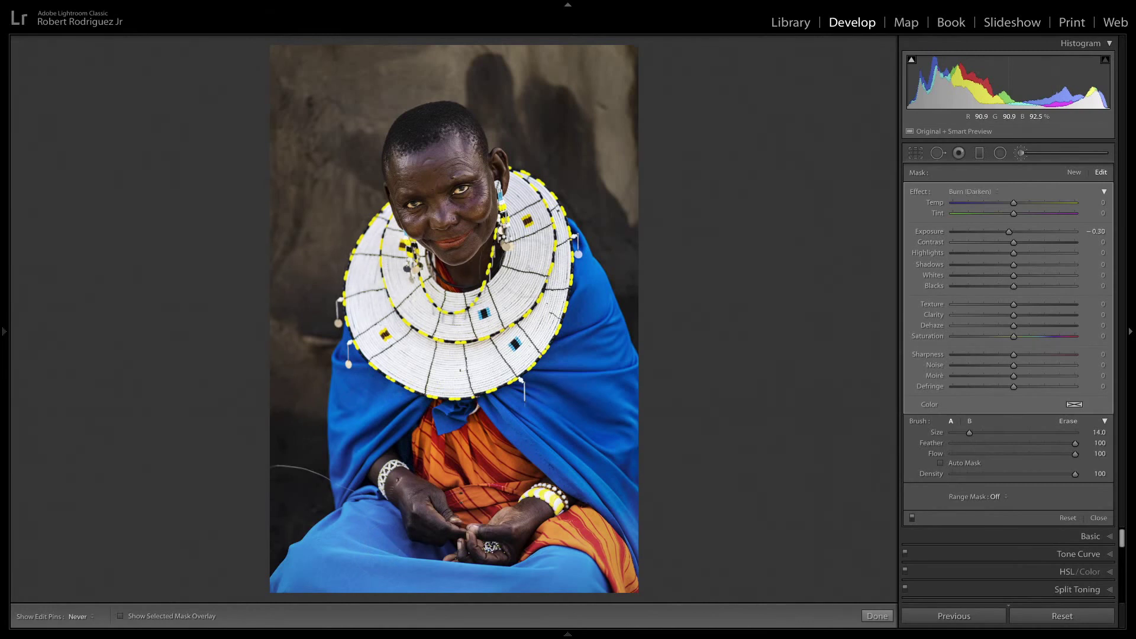
key("h")
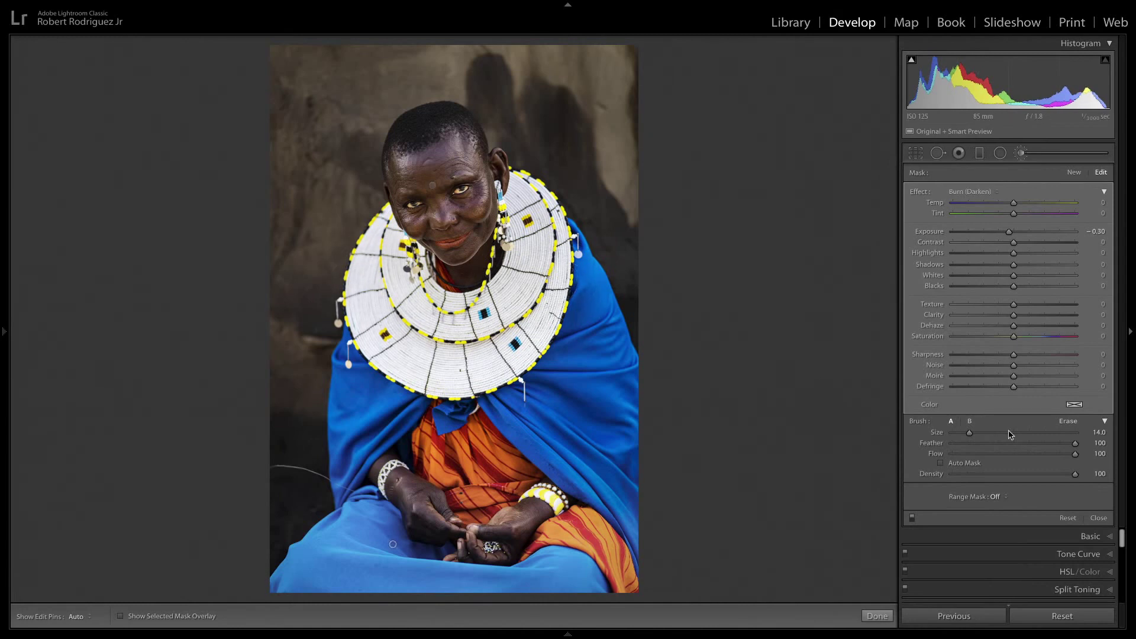
Darken the beaded collar with a new Burn (Darken) brush adjustment at Exposure −0.51 and close the brush.
left_click(1073, 172)
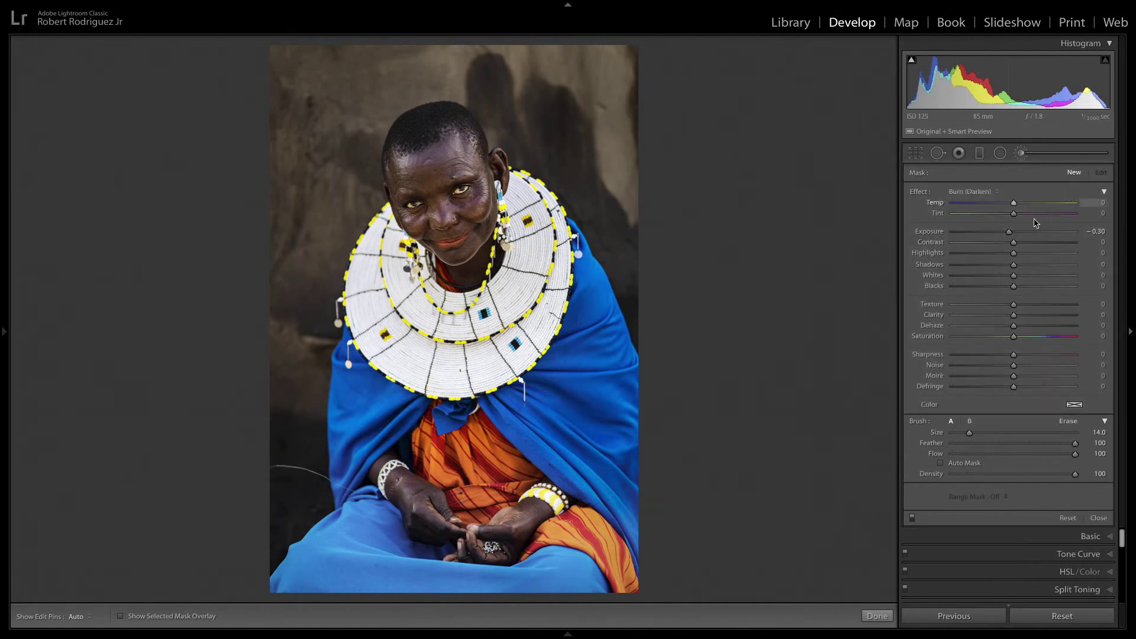
key("h")
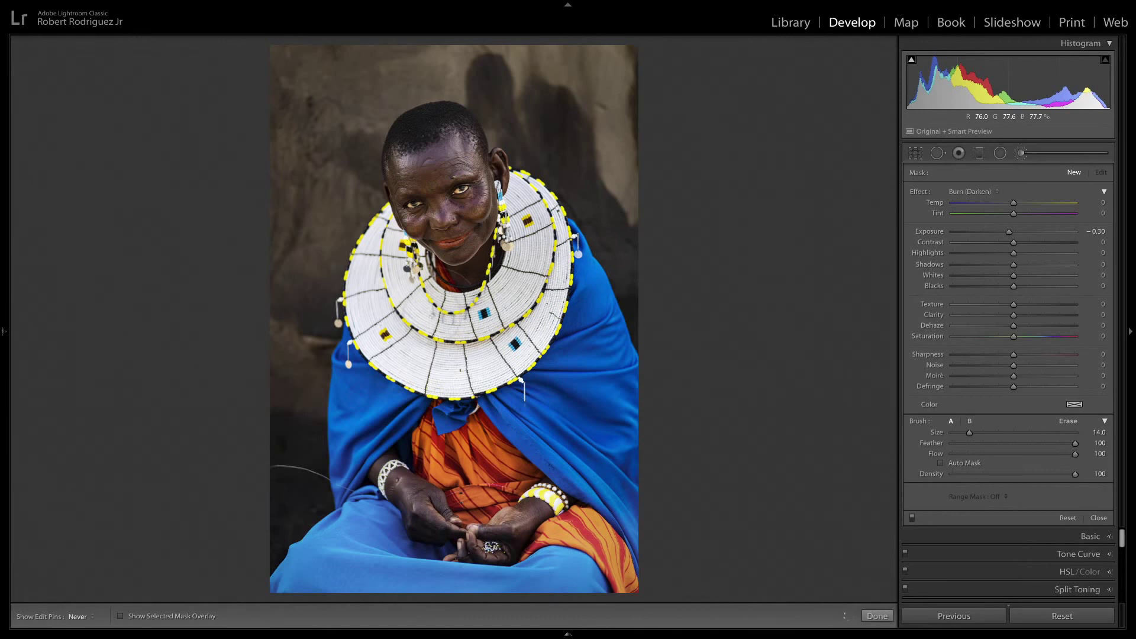
key("h")
left_click_drag(1010, 232, 1006, 235)
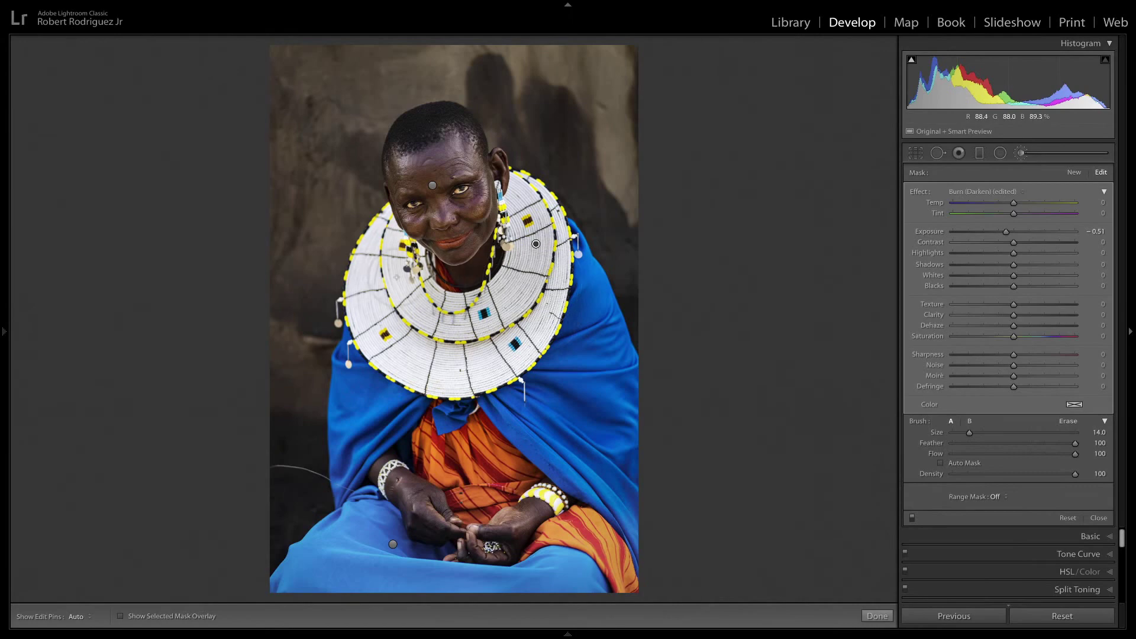
left_click(1098, 518)
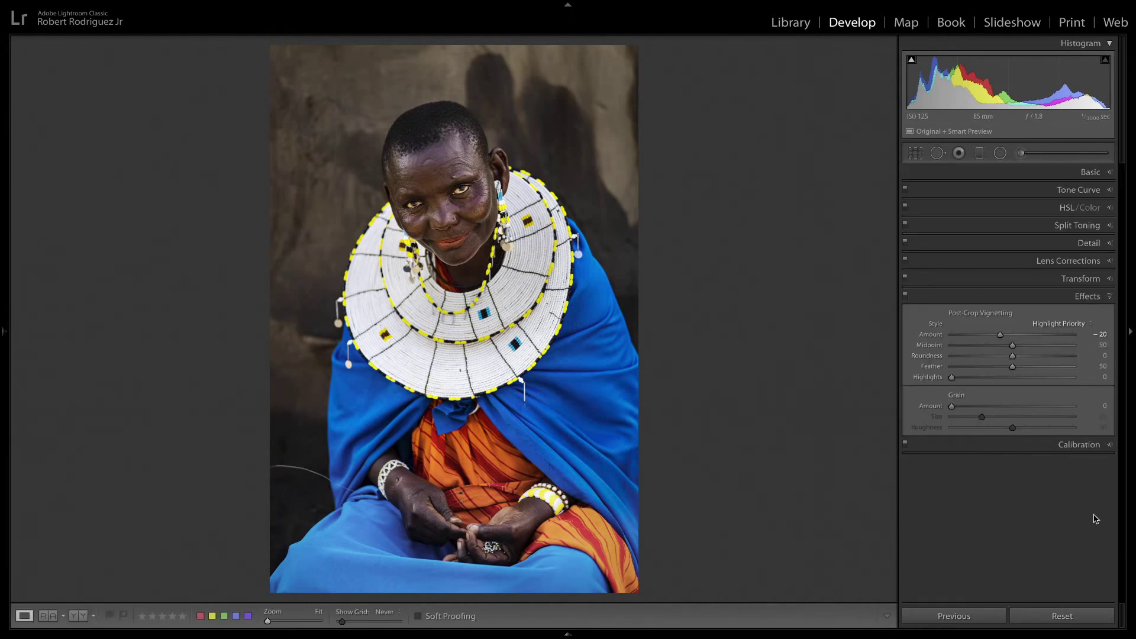
Compare the portrait with its before version and open the twisted coastal tree photo from the photo grid.
key("backslash")
key("backslash")
key("g")
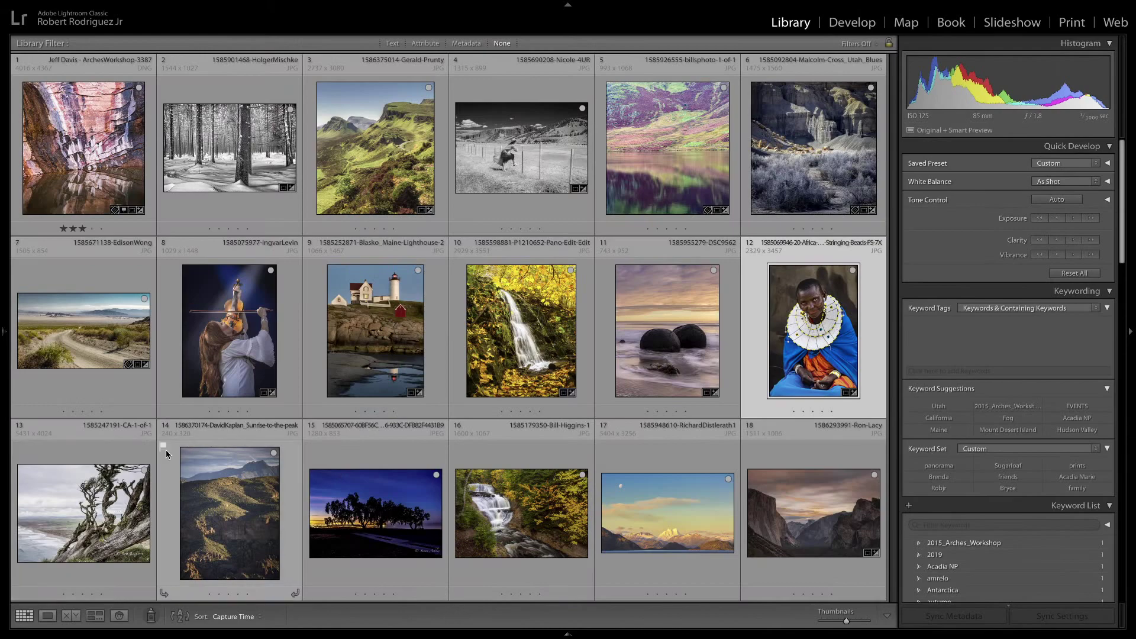
double_click(109, 517)
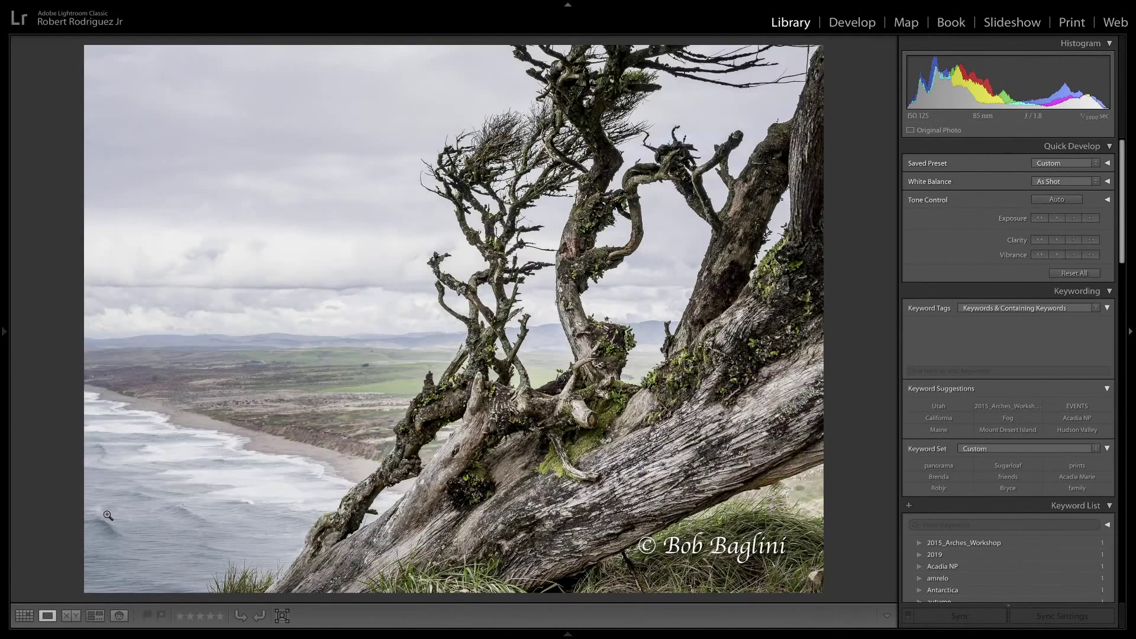
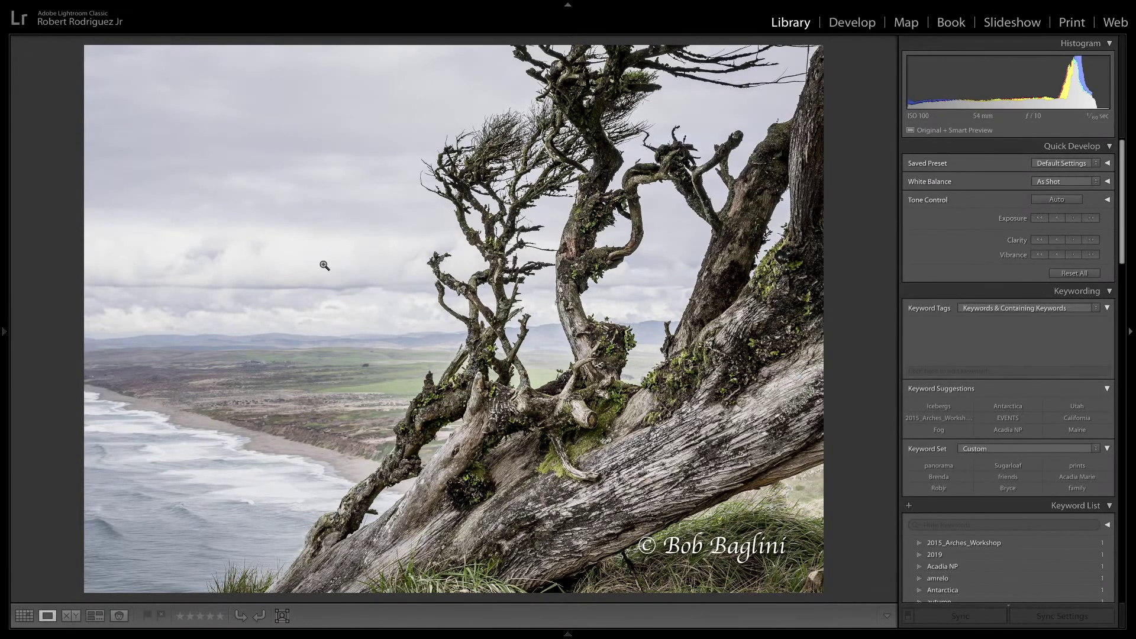
Crop away the ocean and beach on the photo's left side so the frame centres on the twisted tree.
key("r")
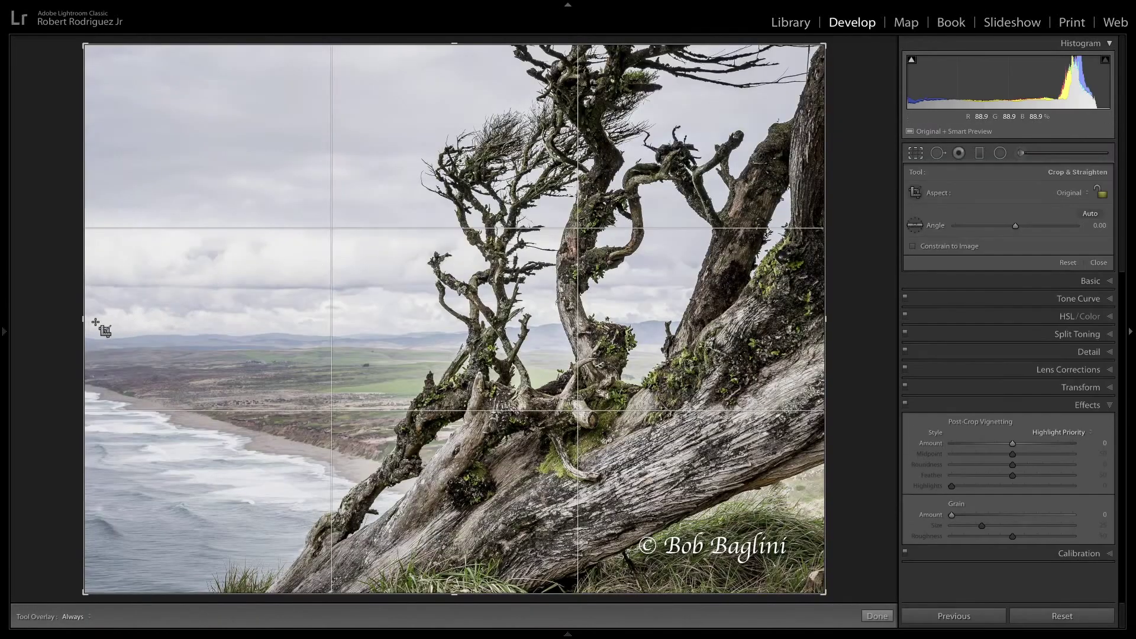
left_click_drag(84, 318, 189, 319)
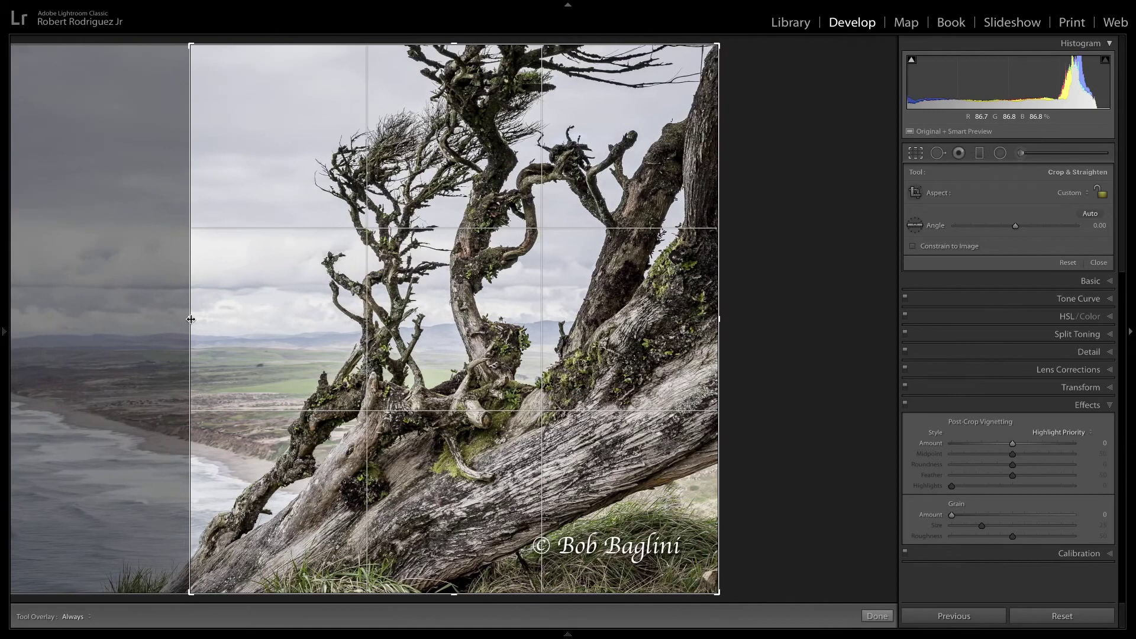
key("Return")
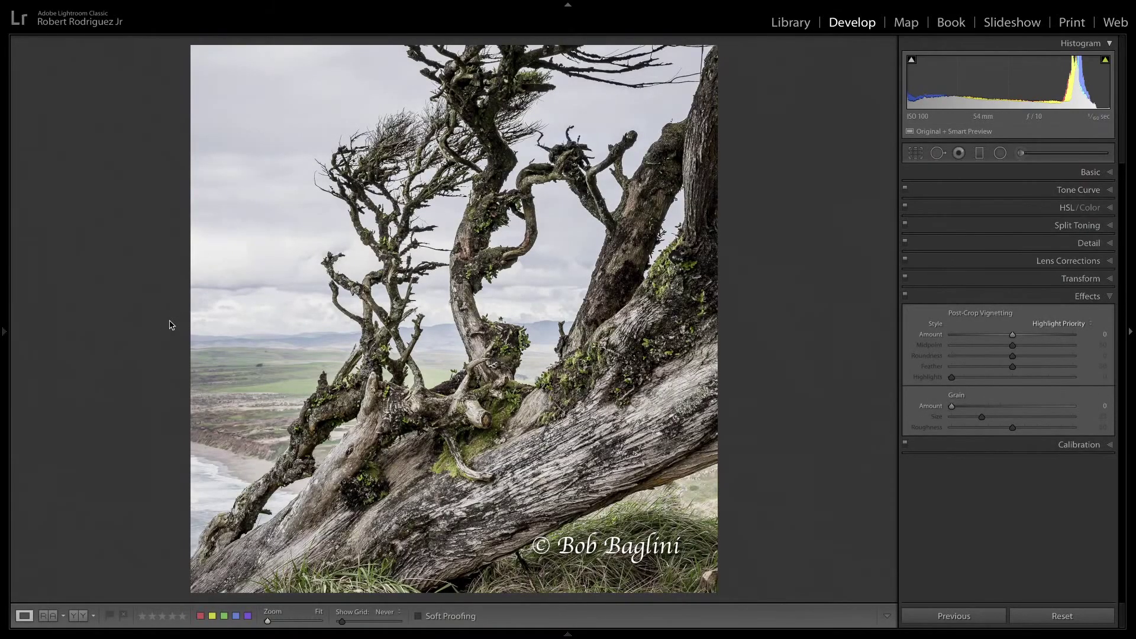
key("r")
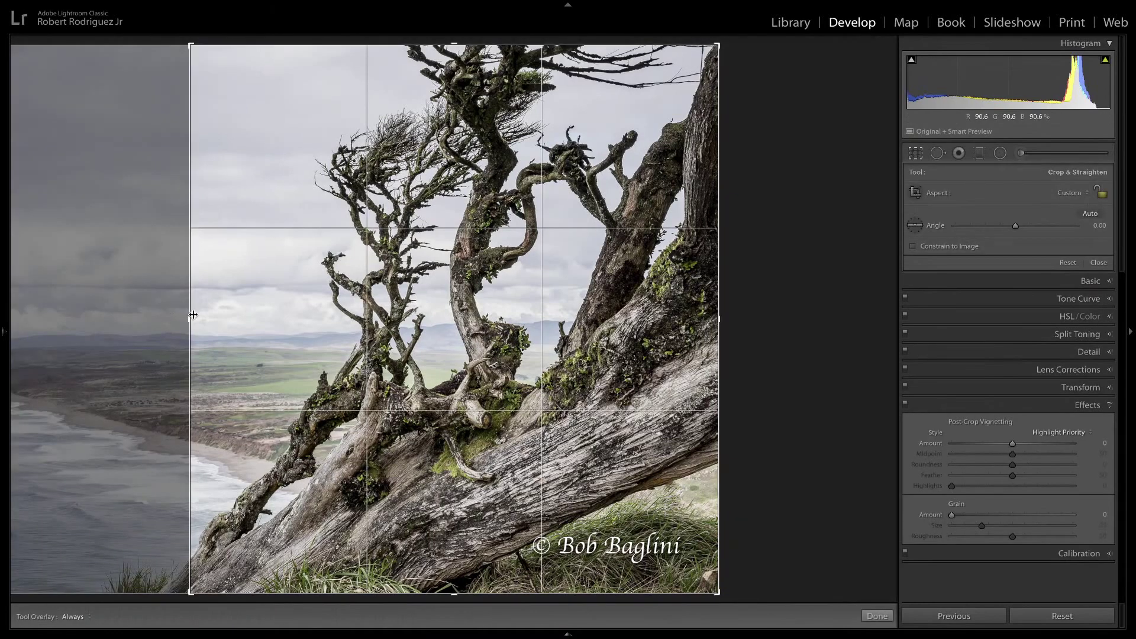
left_click_drag(191, 315, 210, 314)
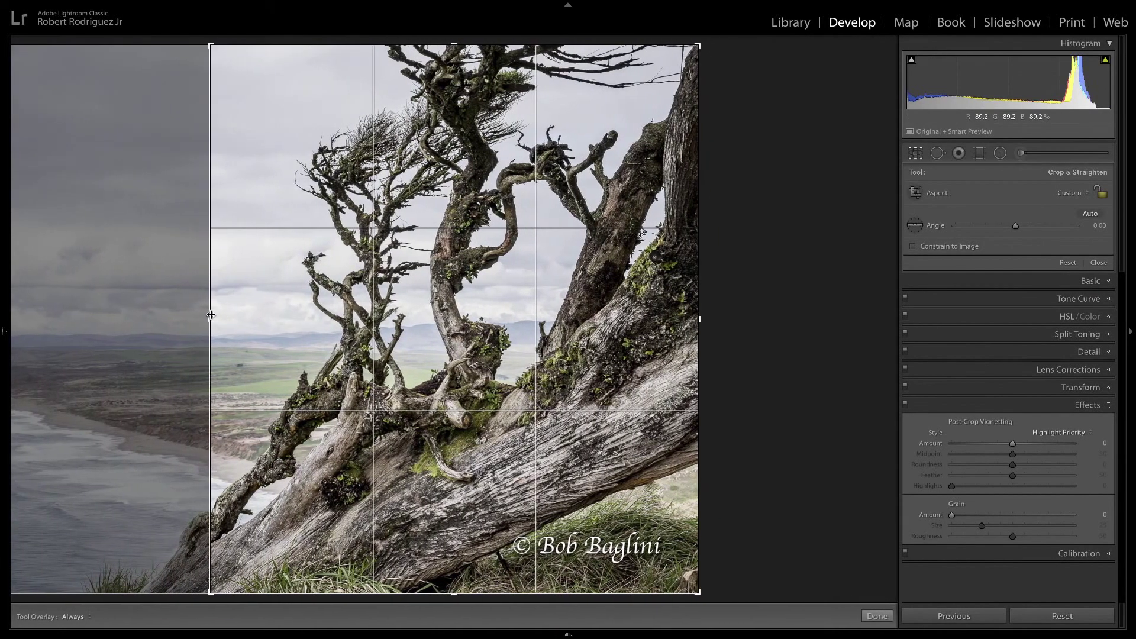
key("Return")
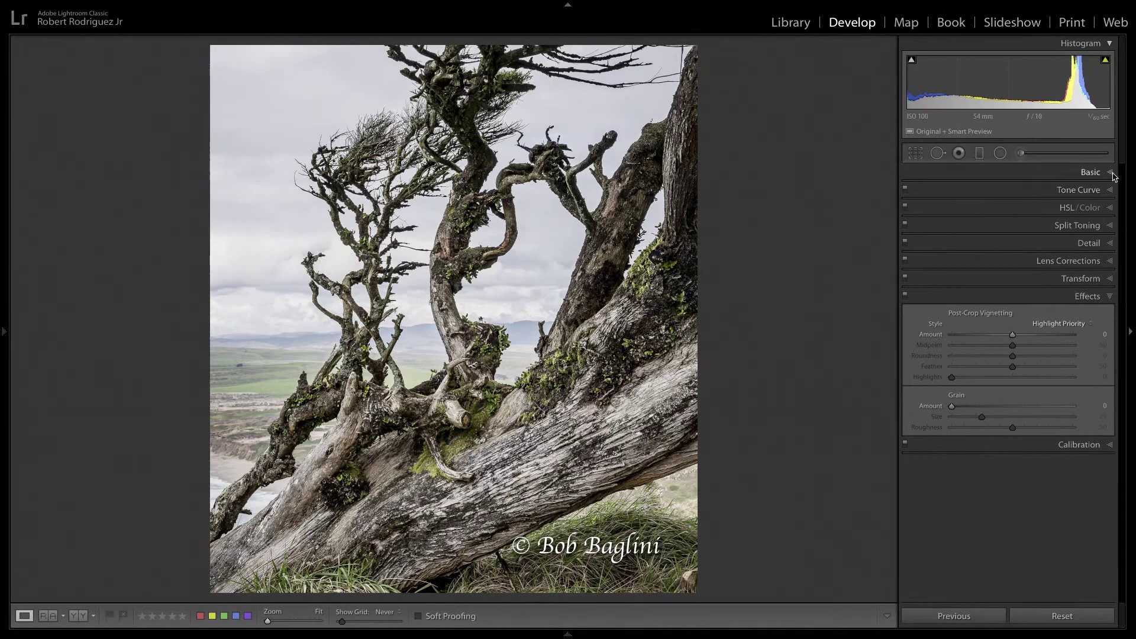
Warm the tree photo's white balance by setting Temp to +10.
left_click(1112, 173)
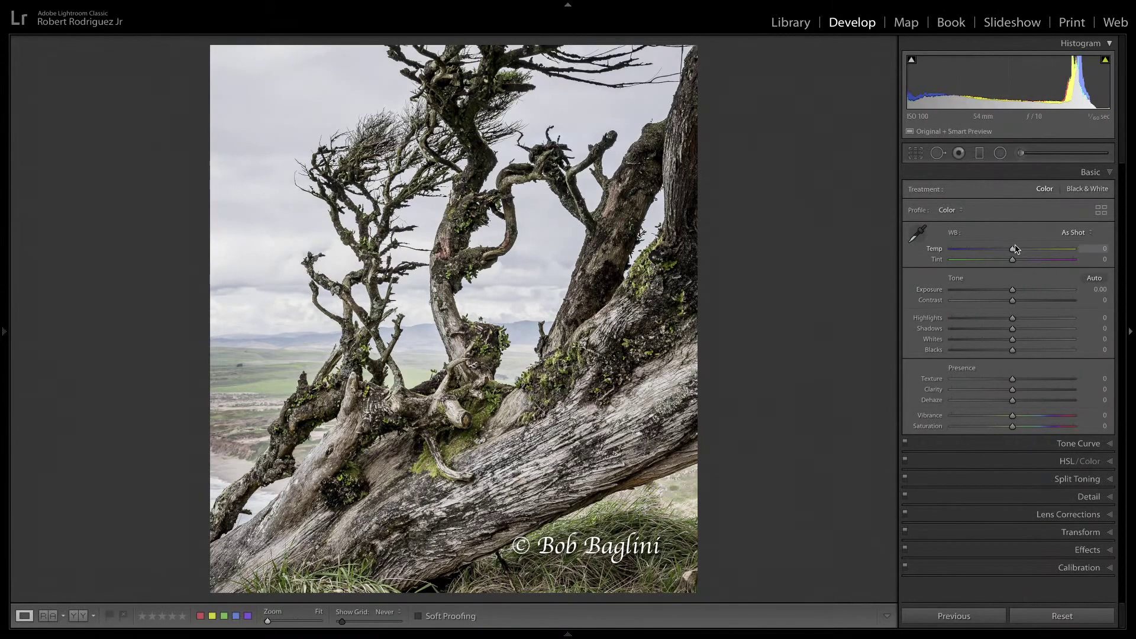
left_click_drag(1015, 248, 1018, 248)
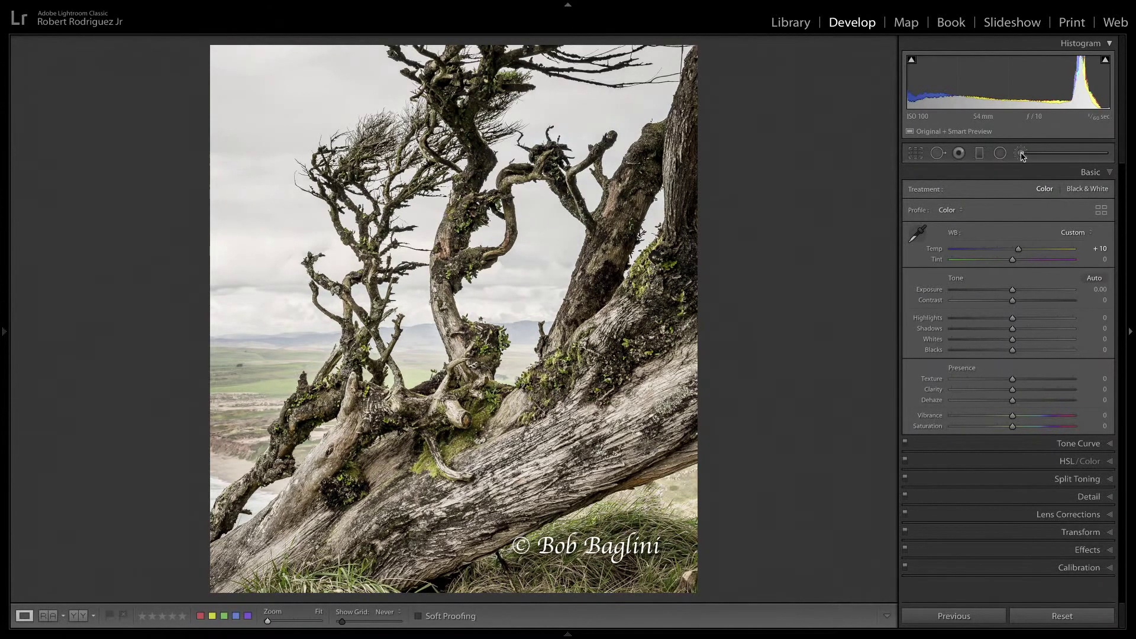
Darken the trunk near the photo's right edge with a Burn brush adjustment at size 13 and Exposure −0.52.
left_click(1021, 154)
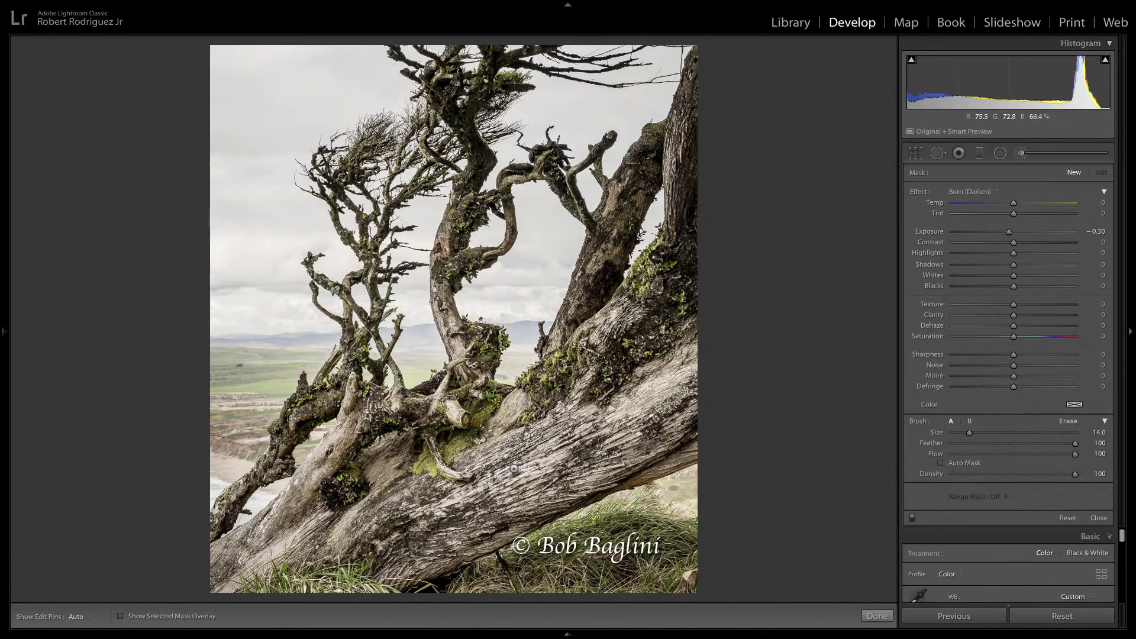
scroll(515, 469, "up", 2)
left_click_drag(1009, 233, 1006, 233)
mouse_move(648, 284)
left_mouse_down()
mouse_move(651, 335)
mouse_move(689, 438)
mouse_move(503, 506)
mouse_move(395, 595)
mouse_move(414, 447)
mouse_move(326, 512)
left_mouse_up()
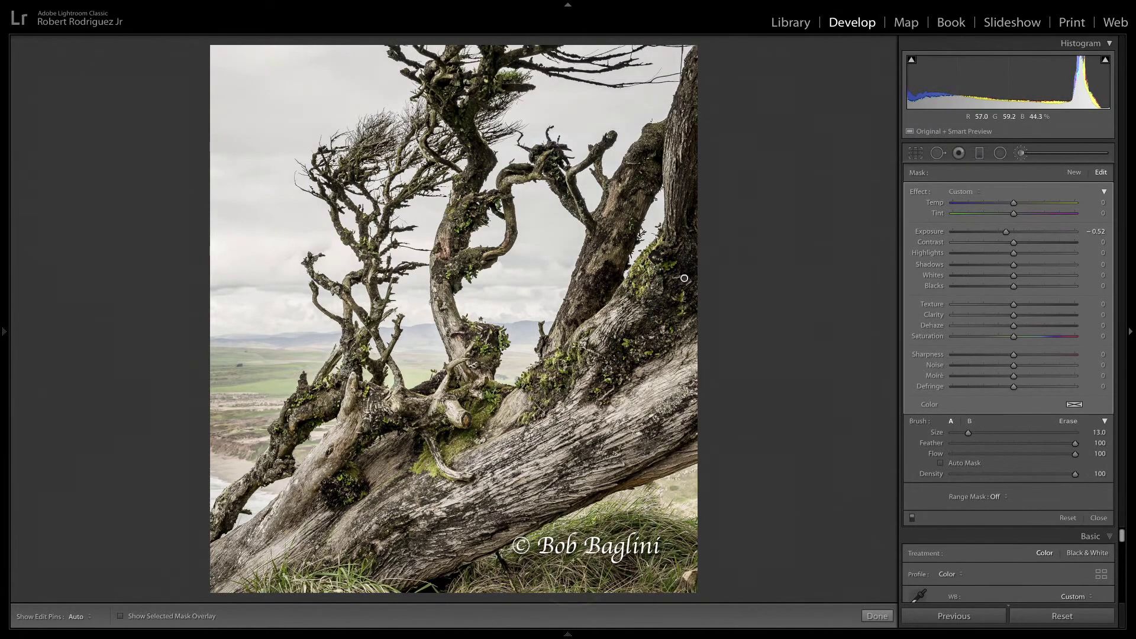
key("bracketleft")
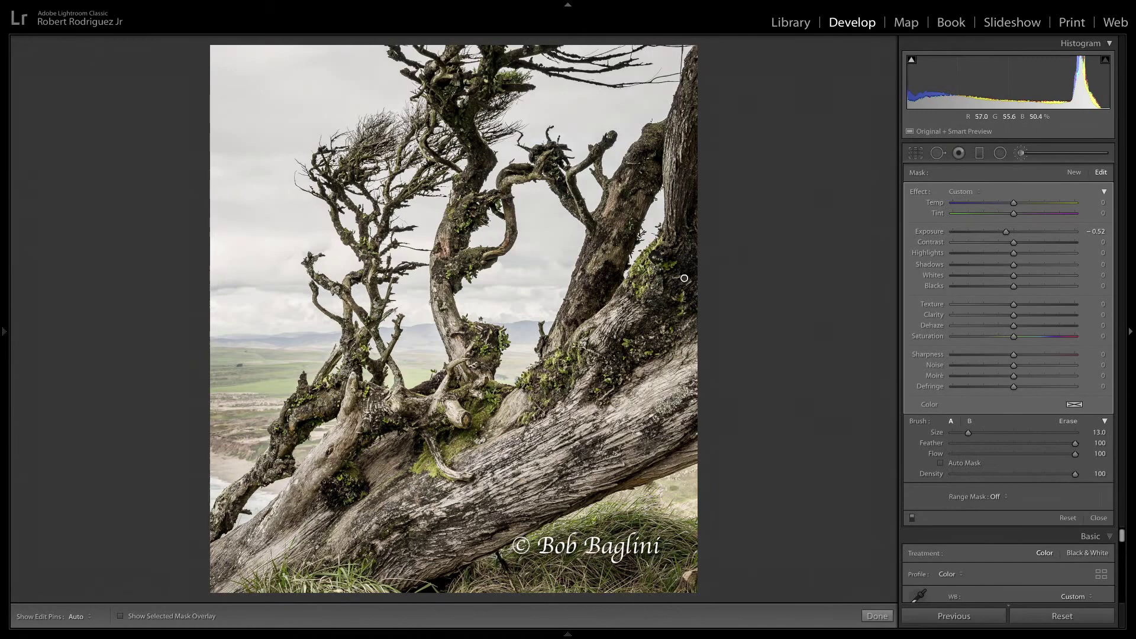
key("h")
key("bracketleft")
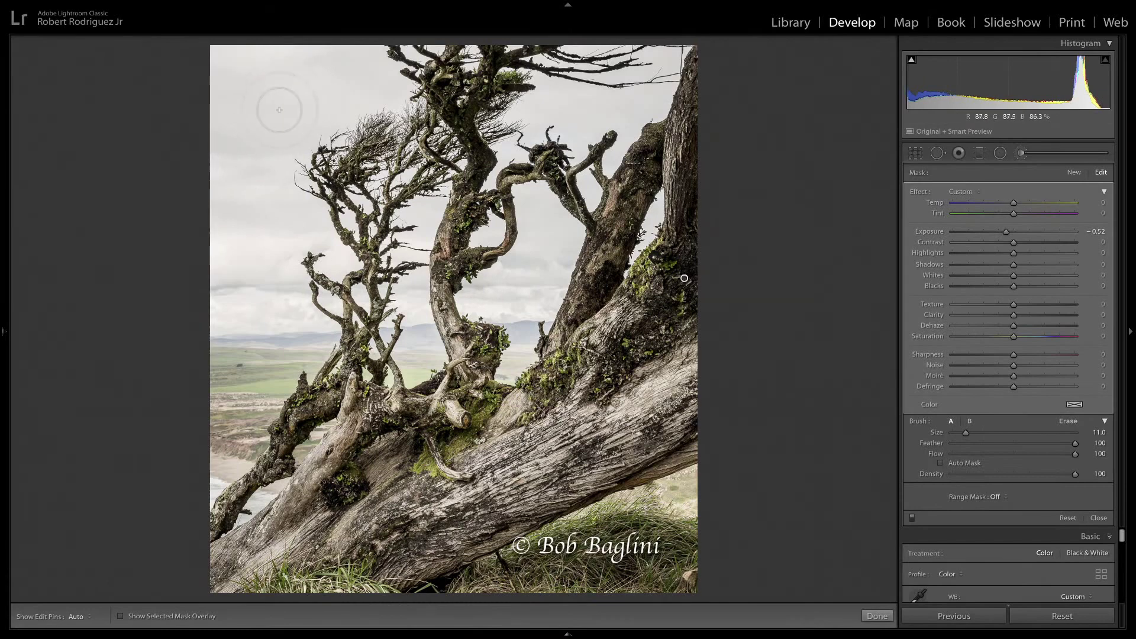
Enlarge the burn brush to size 16, try darkening the upper-left sky and undo the last stroke.
key("bracketright")
key("bracketright")
key("bracketright")
key("bracketright")
key("bracketright")
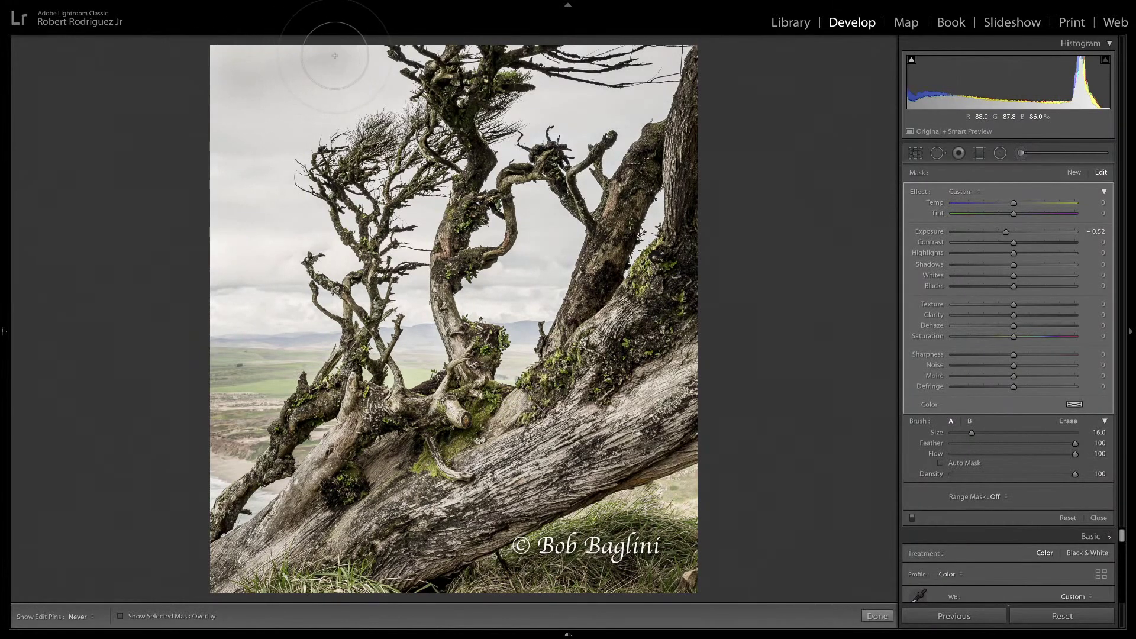
key("ctrl+z")
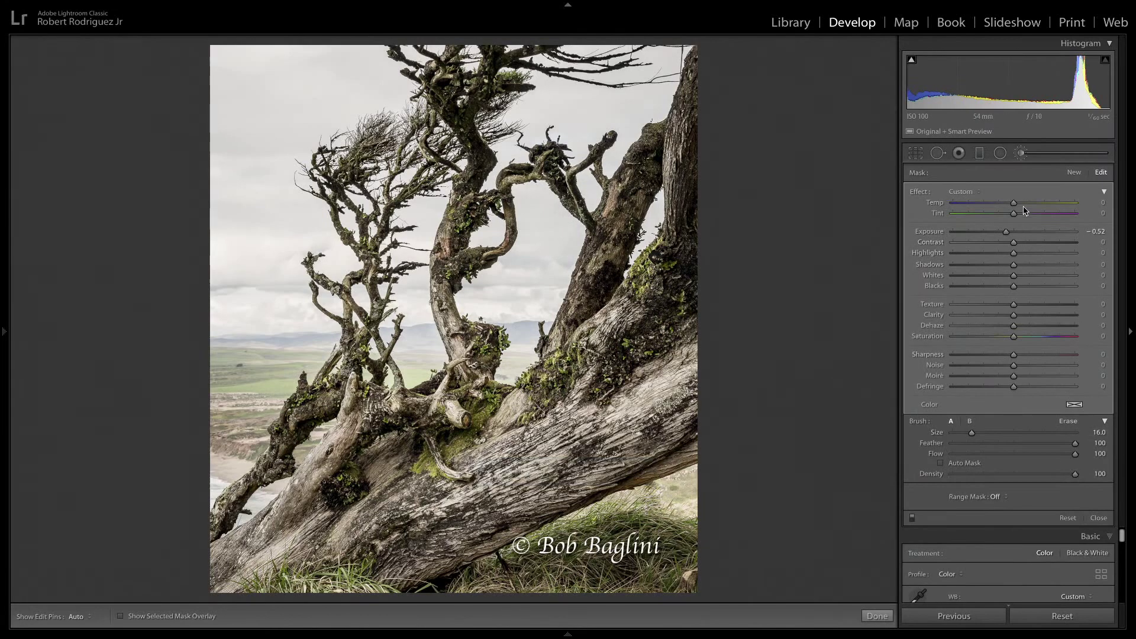
Try a new brush adjustment with the darken sky preset at Exposure −1.52 on the trunk and undo the stroke.
left_click(1074, 172)
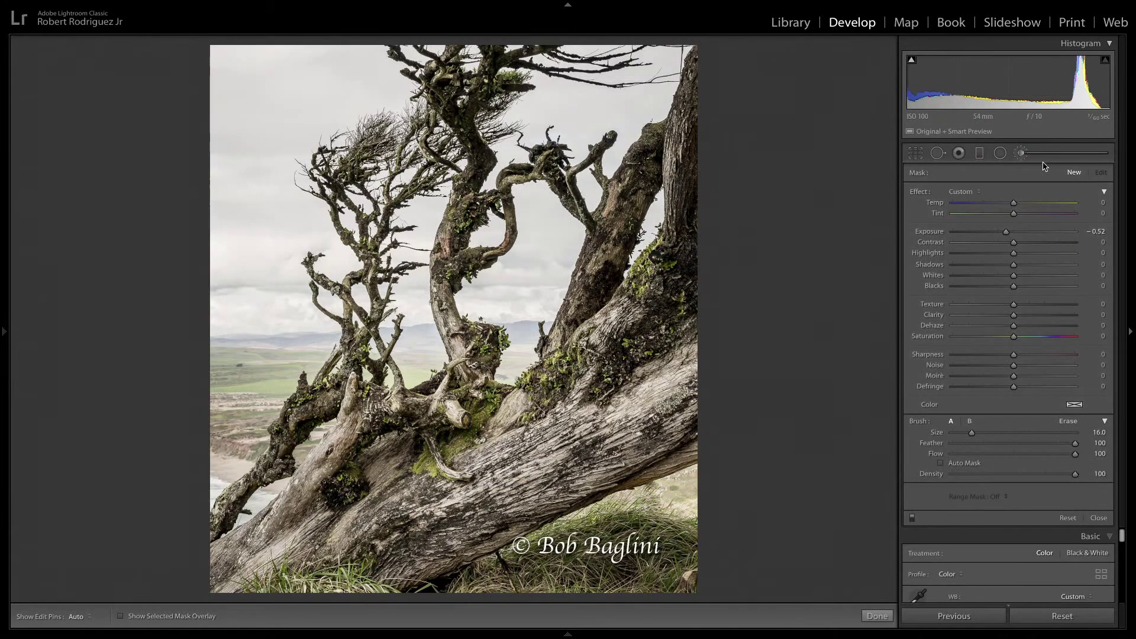
left_click(980, 192)
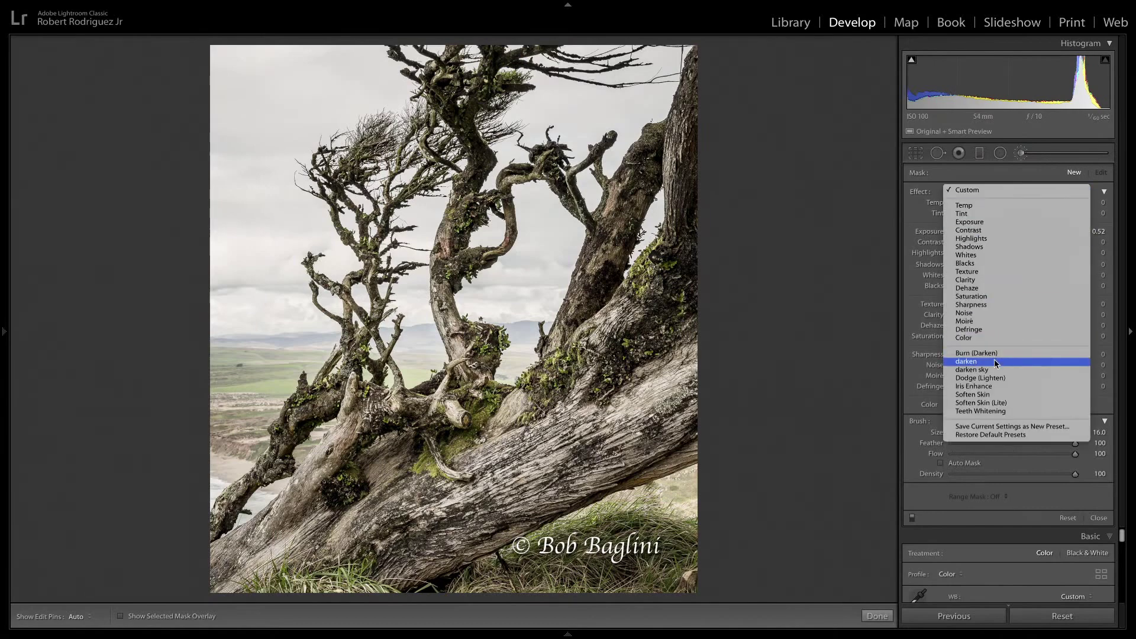
left_click(972, 370)
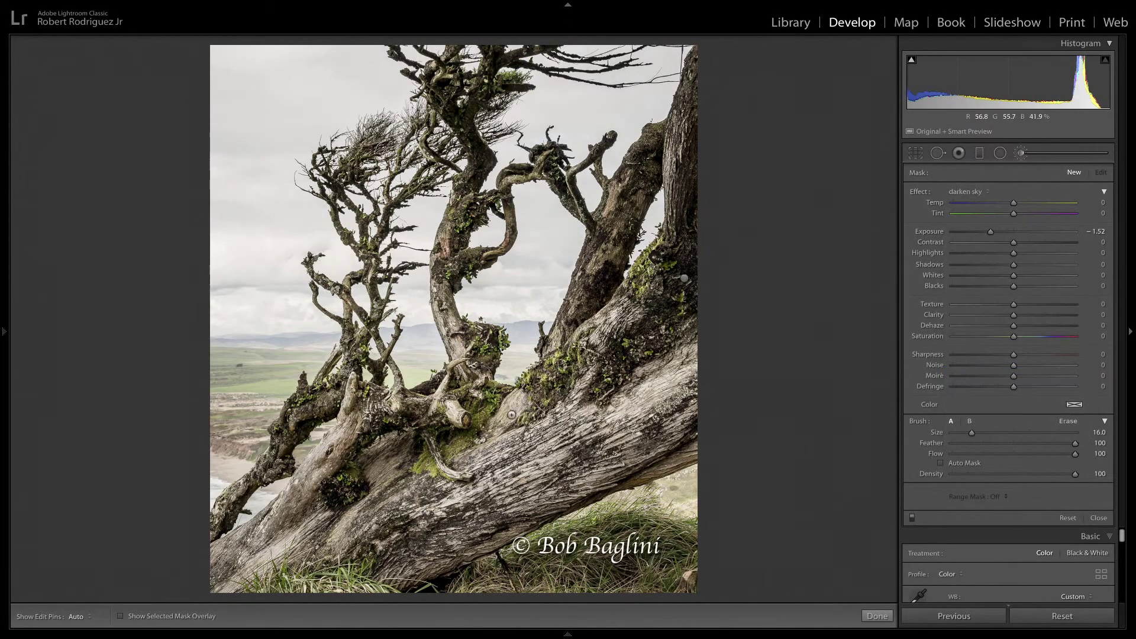
key("h")
key("ctrl+z")
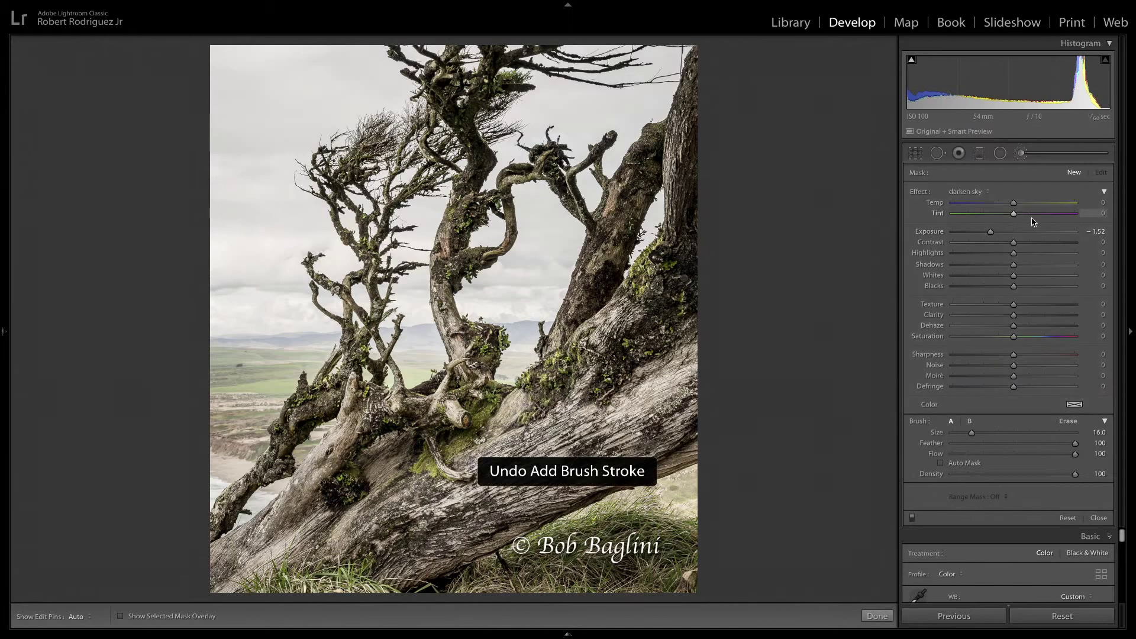
Lighten the mossy middle of the trunk with a Dodge (Lighten) brush at size 16 and Exposure 0.25, and close the brush.
left_click(981, 196)
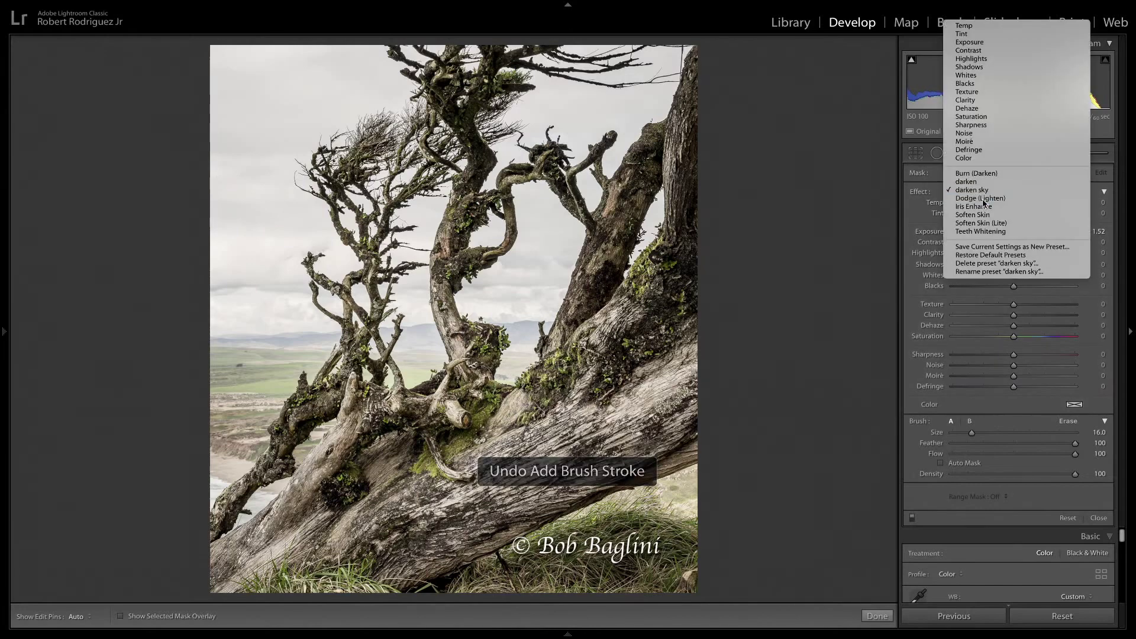
left_click(979, 198)
key("h")
mouse_move(598, 376)
left_mouse_down()
mouse_move(522, 402)
mouse_move(453, 408)
left_mouse_up()
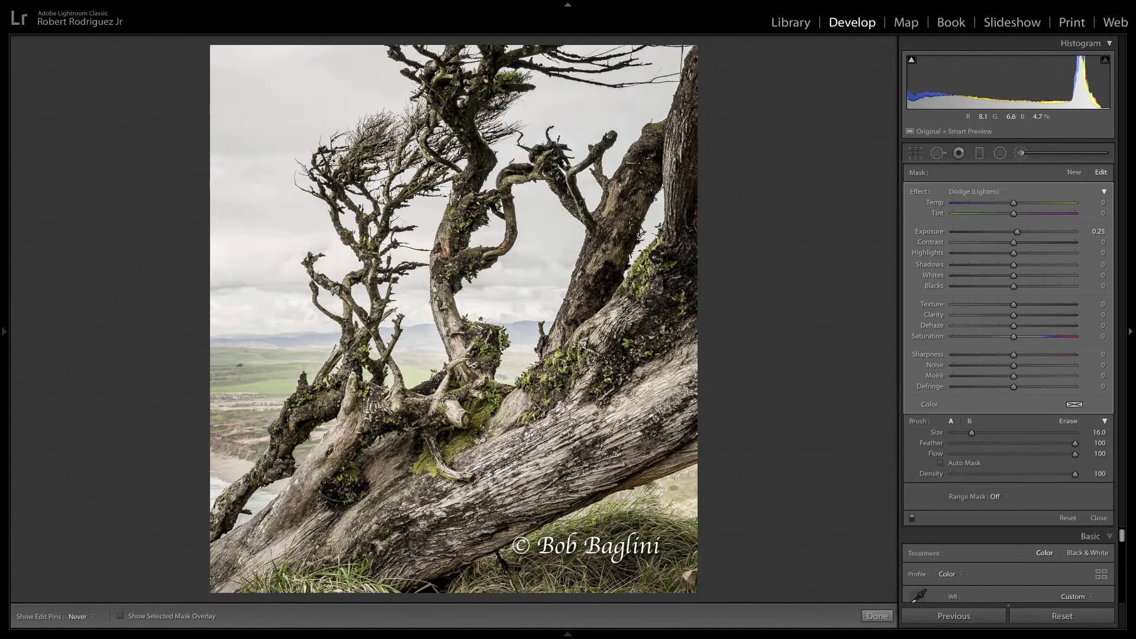
key("h")
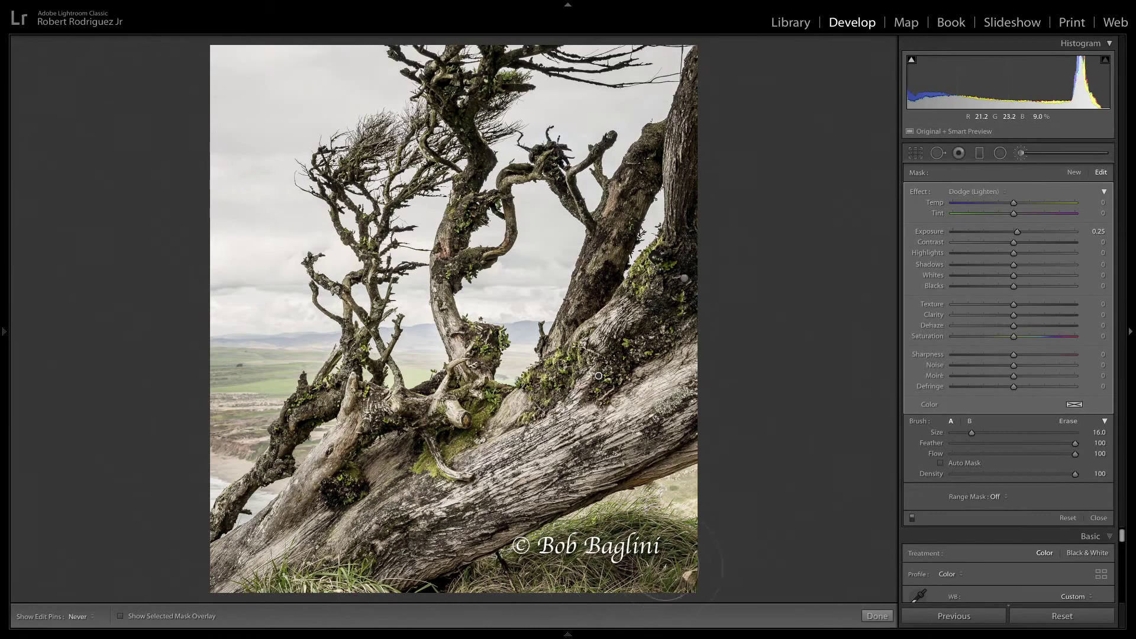
key("h")
left_click(1098, 519)
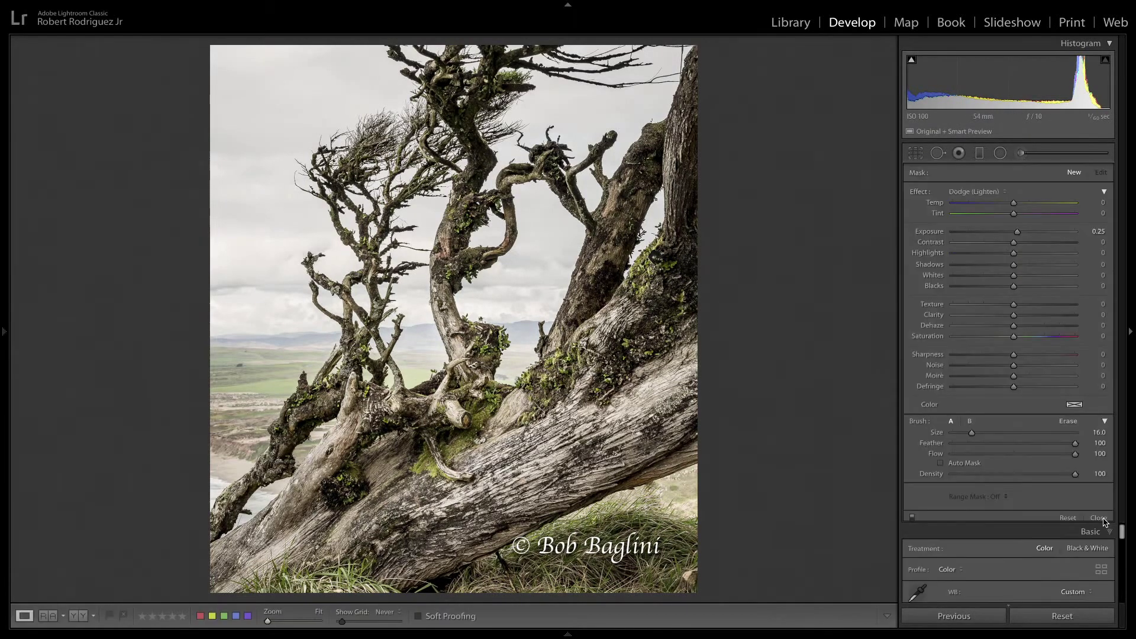
Enrich the tree photo's color by setting Vibrance to +21 and Saturation to +5.
mouse_move(1012, 417)
left_mouse_down()
mouse_move(1027, 416)
mouse_move(1016, 427)
left_mouse_up()
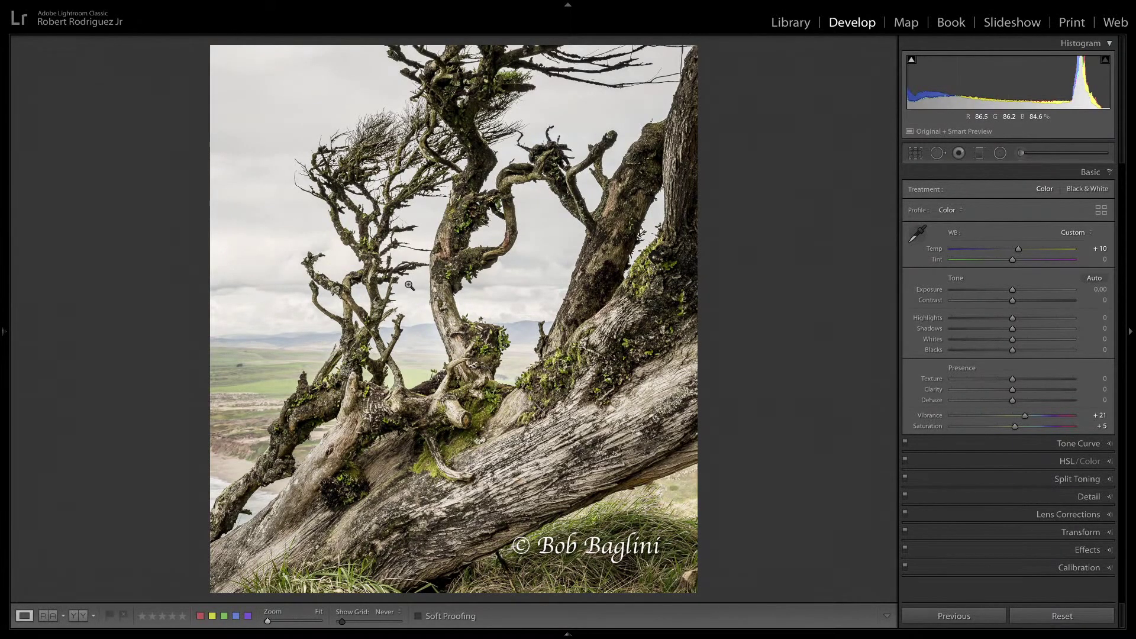
Compare the edited tree photo with its unedited version.
key("backslash")
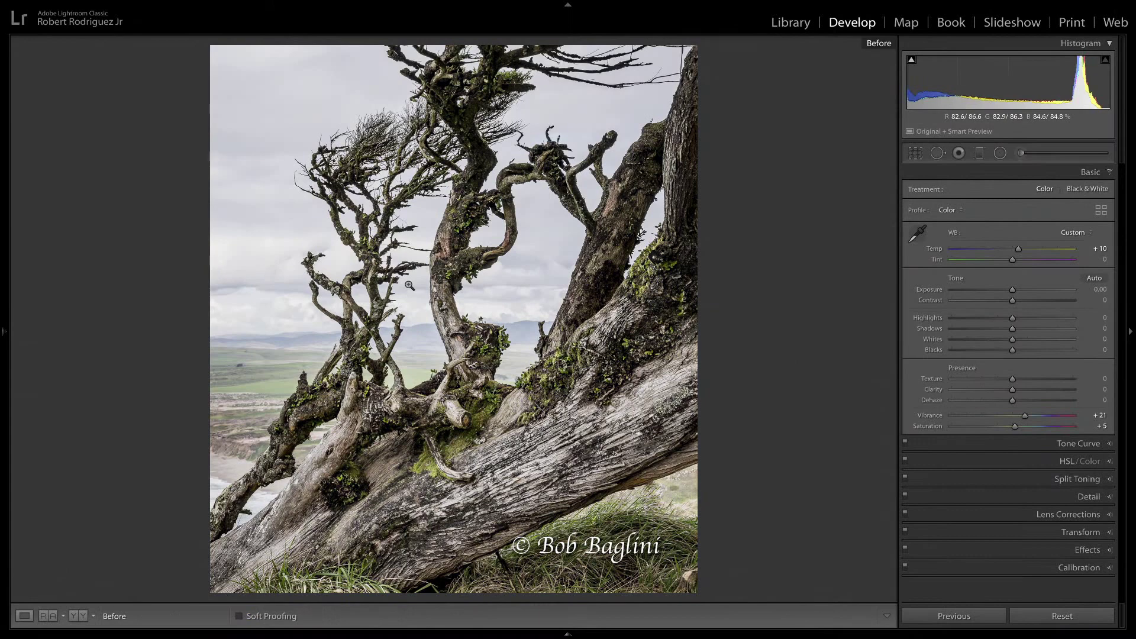
key("backslash")
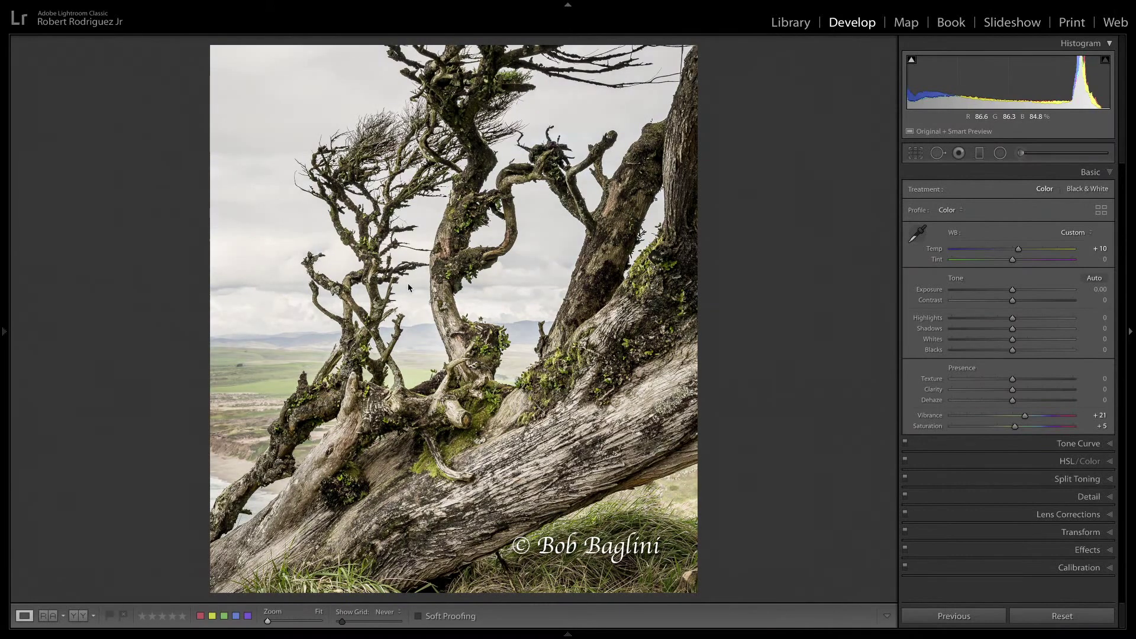
Open the sunlit desert mountain photo from the grid and cycle its info overlay to check the file and exposure details.
key("g")
double_click(223, 496)
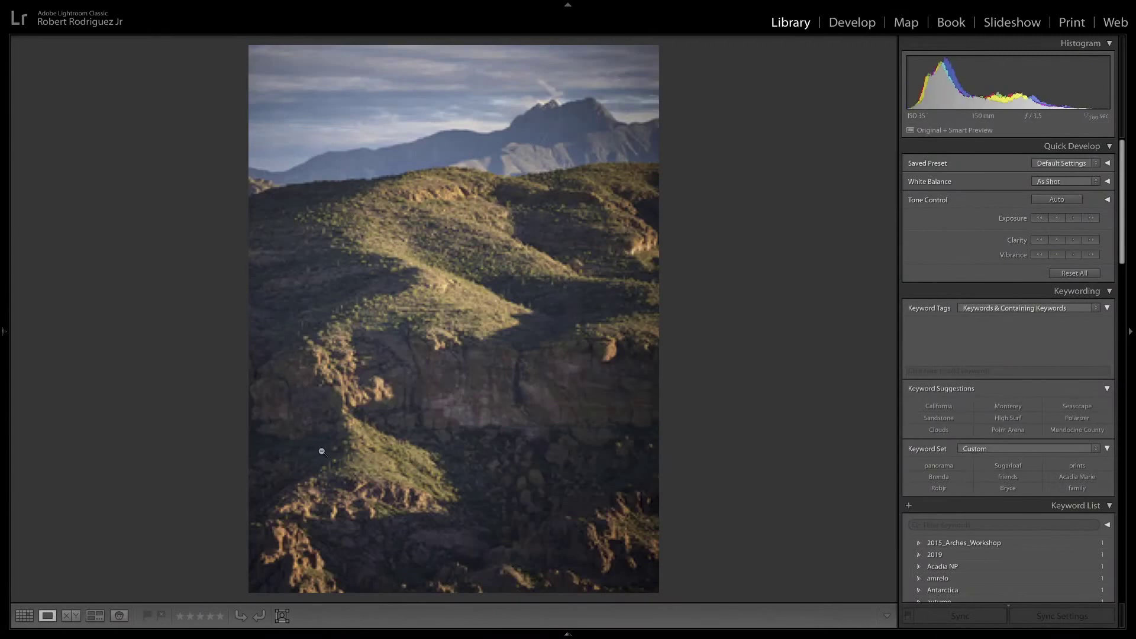
key("i")
key("i")
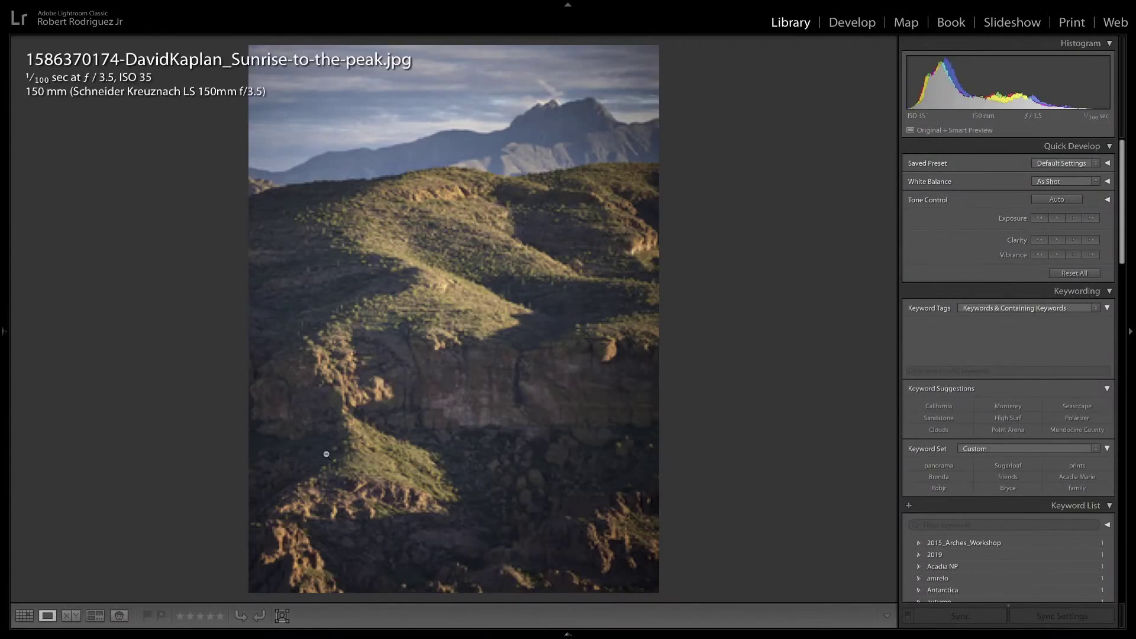
key("i")
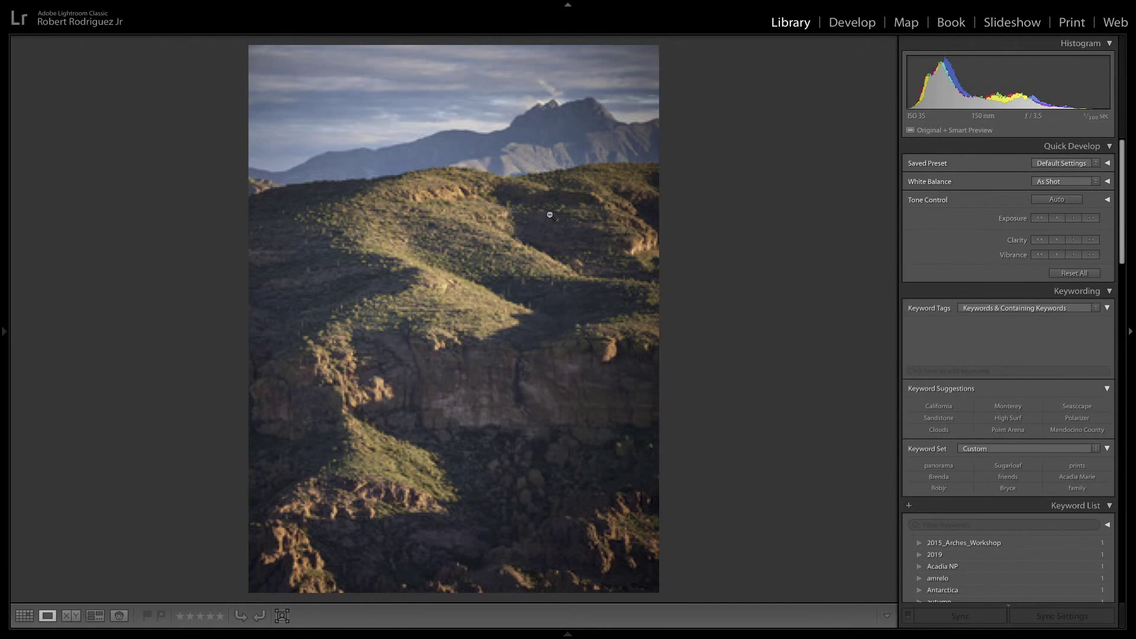
key("i")
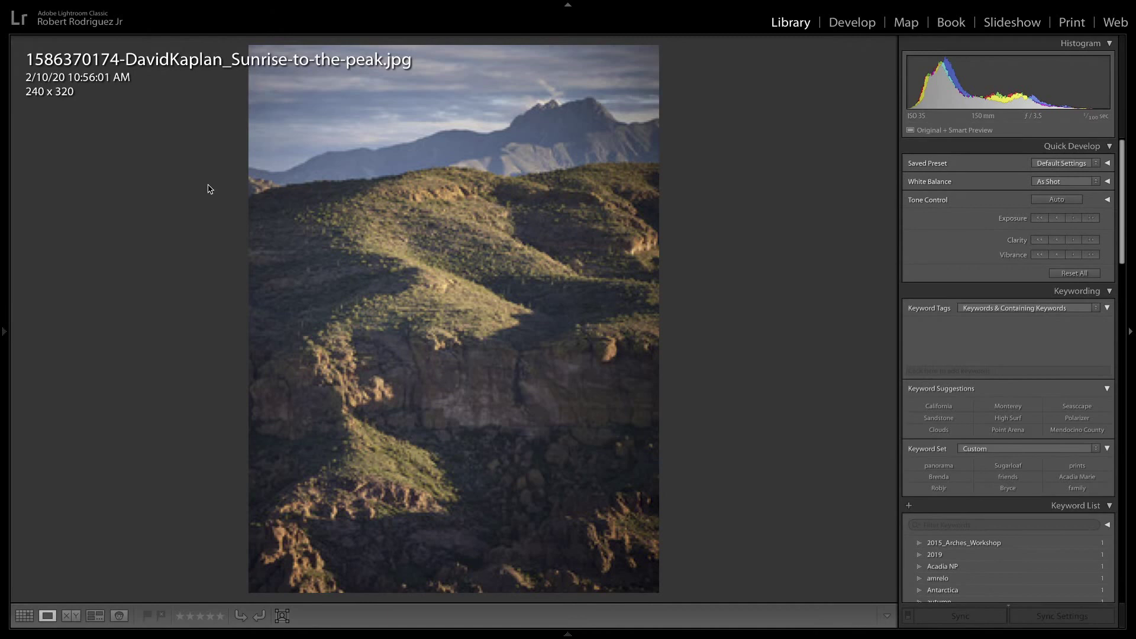
key("i")
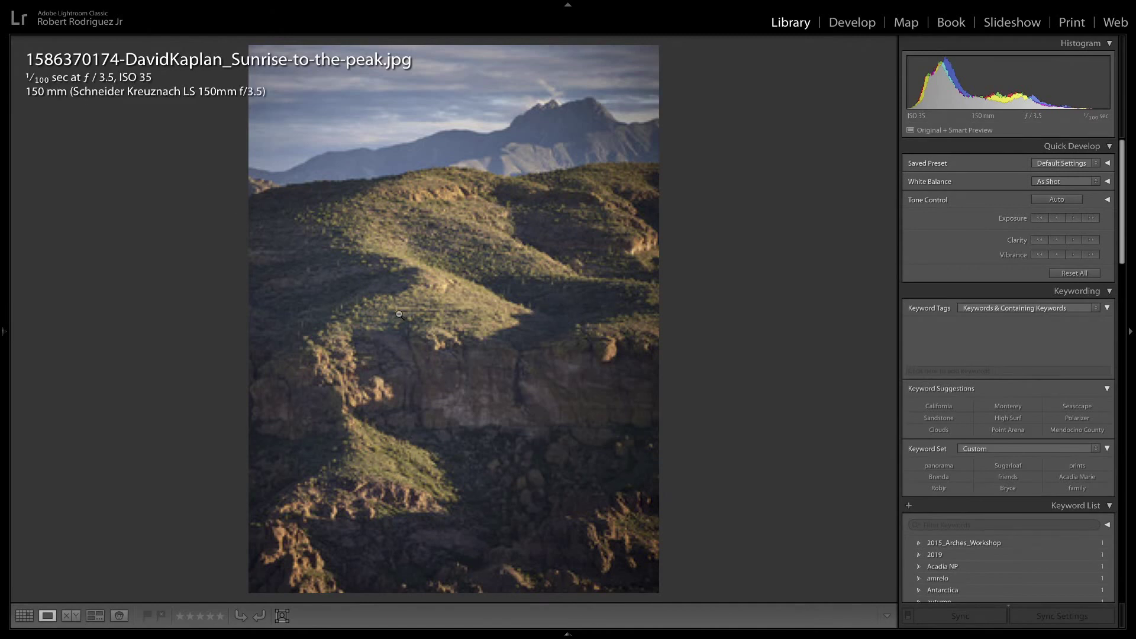
key("i")
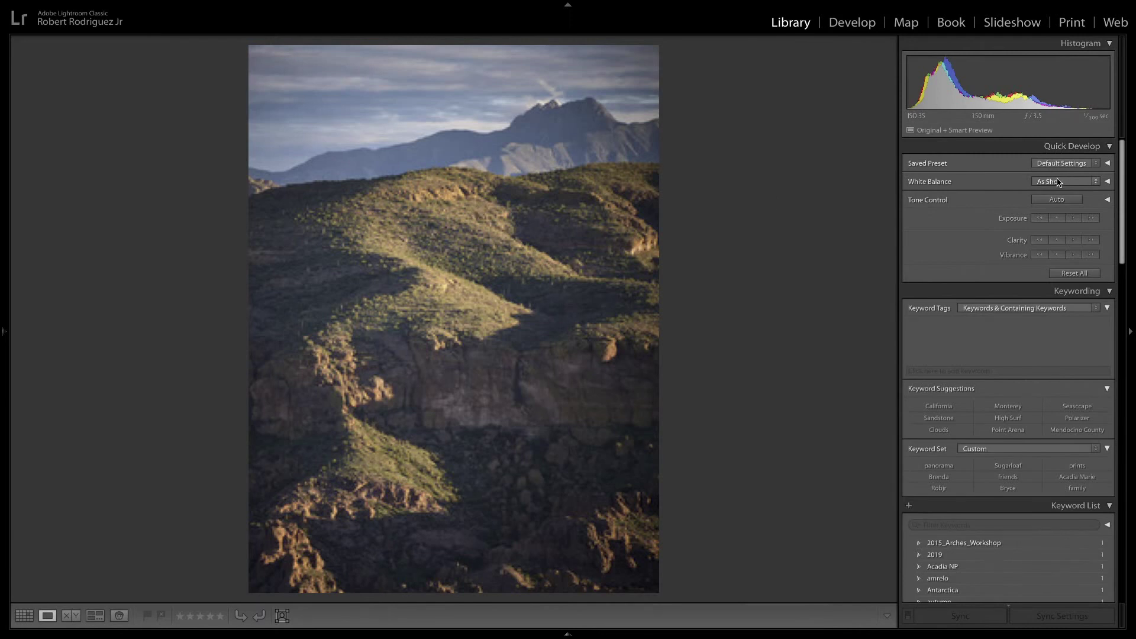
Darken the rocky slope in the mountain photo's lower right with an adjustment brush at Exposure −0.35, and reduce the brush size to 11.
key("d")
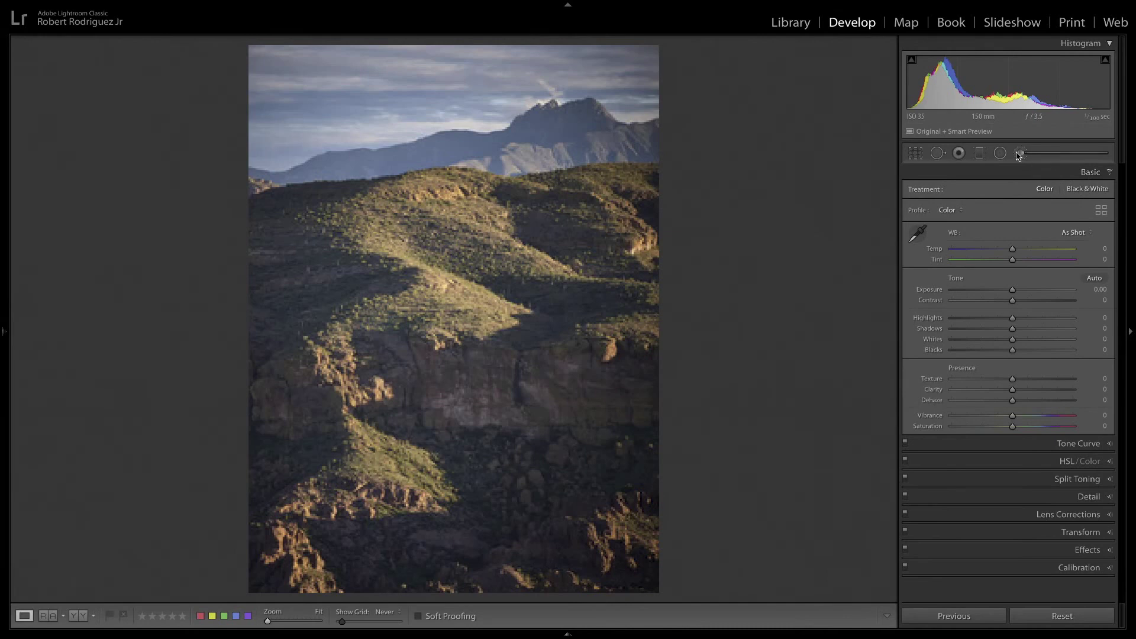
left_click(1019, 153)
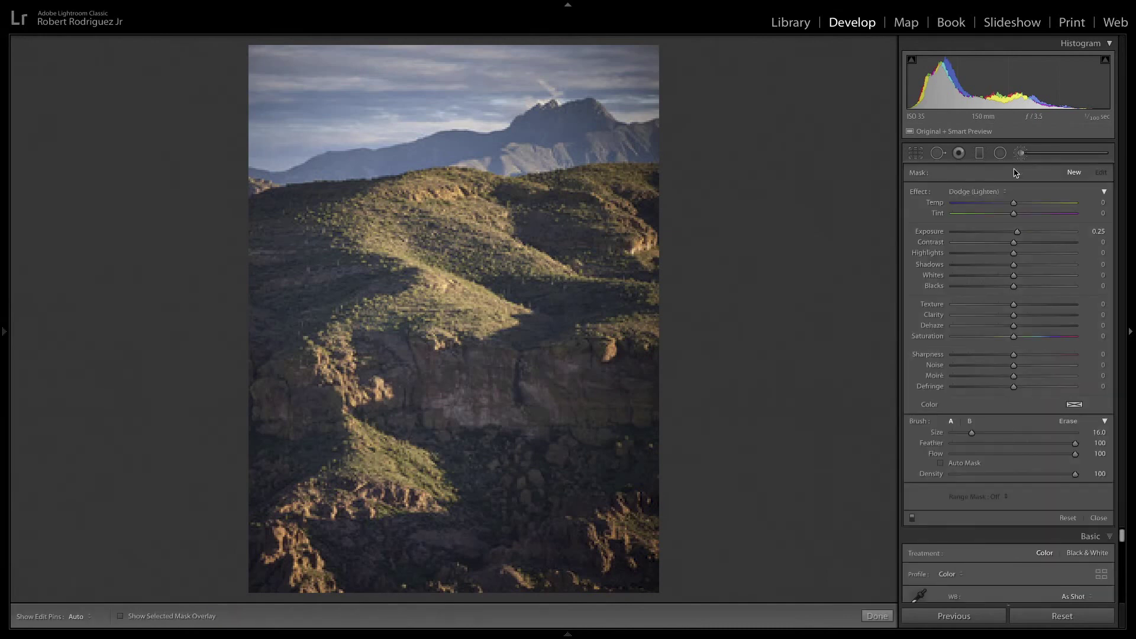
left_click_drag(1016, 234, 1007, 235)
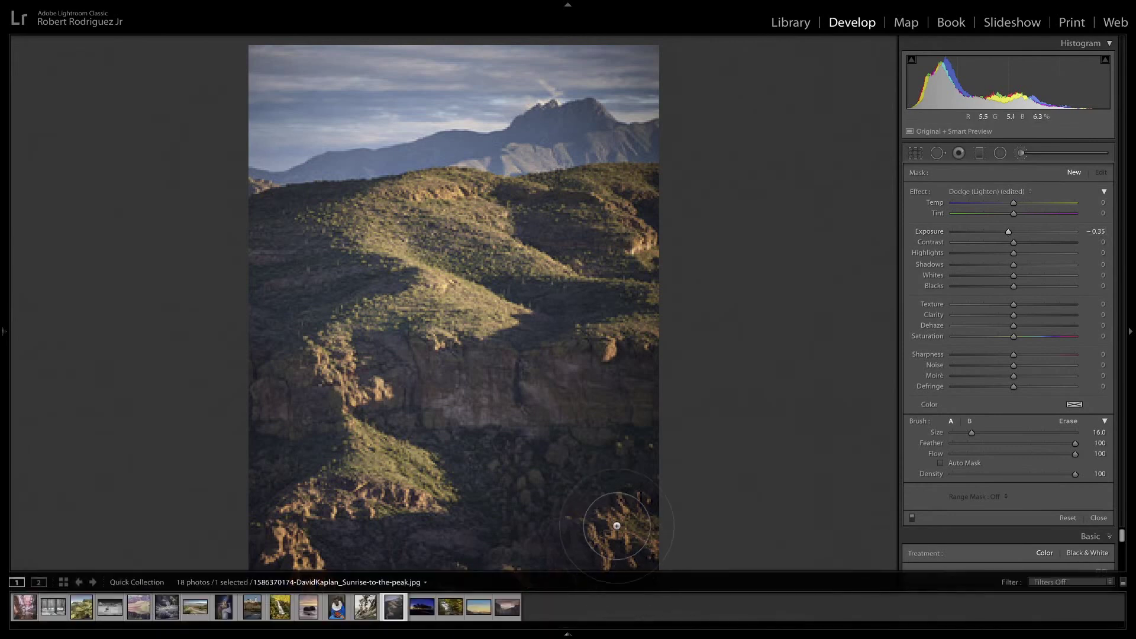
mouse_move(617, 515)
left_mouse_down()
mouse_move(595, 542)
mouse_move(512, 570)
mouse_move(419, 574)
mouse_move(545, 474)
mouse_move(416, 553)
mouse_move(513, 511)
mouse_move(468, 449)
mouse_move(494, 429)
mouse_move(595, 441)
left_mouse_up()
key("bracketleft")
key("bracketleft")
key("bracketleft")
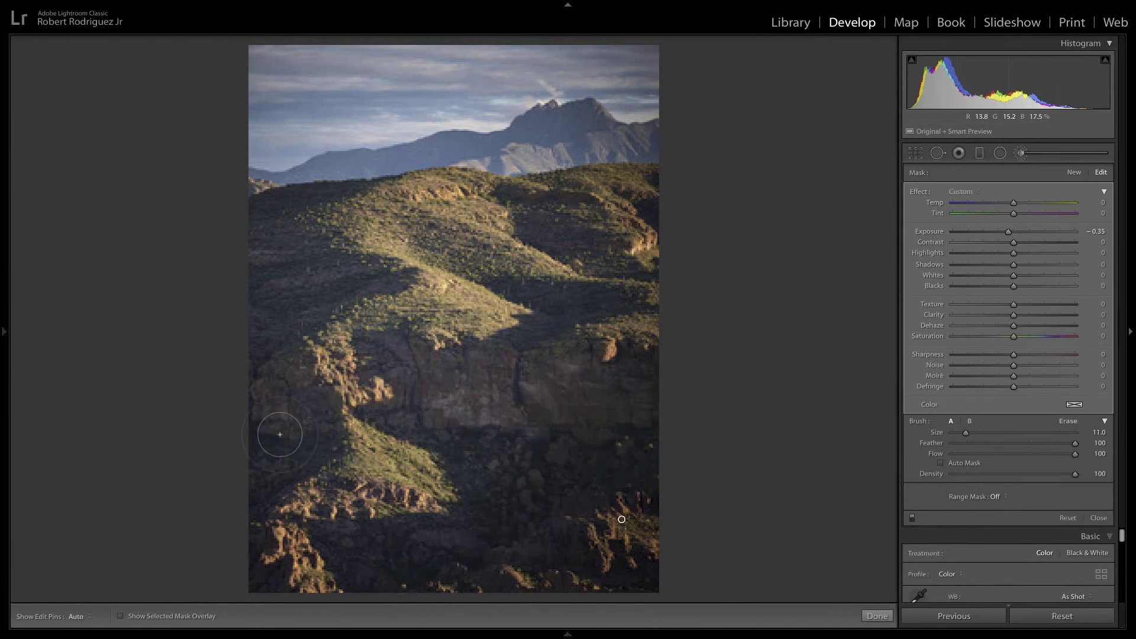
Continue darkening the shaded hillside along the photo's left edge, undoing one stroke, reducing the brush to size 6 and toggling the edit pins.
key("h")
key("h")
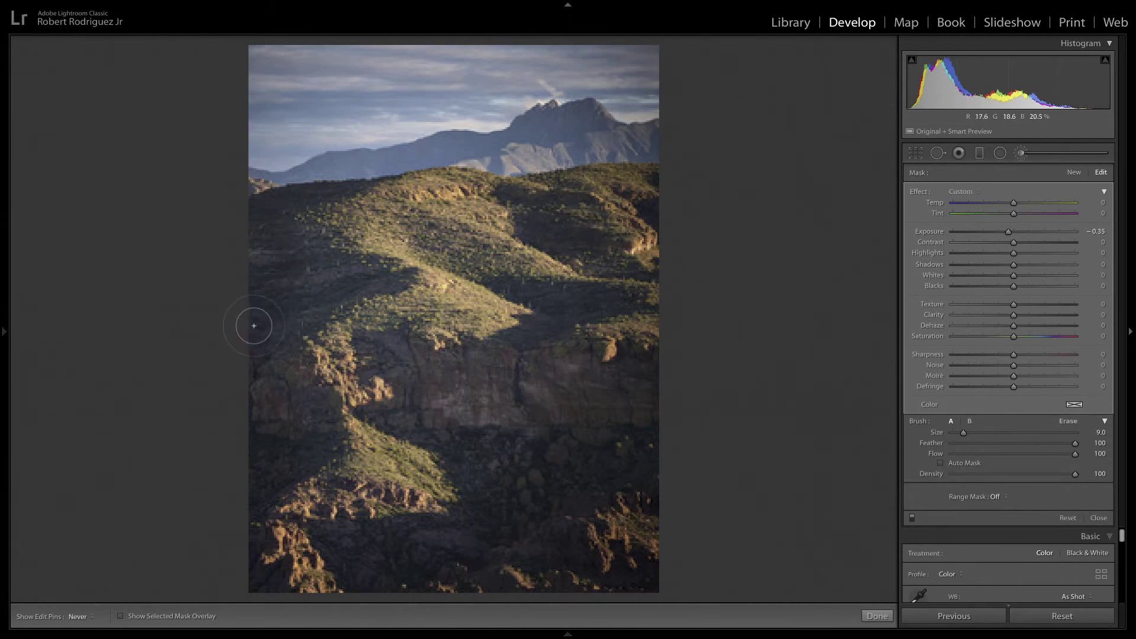
key("h")
key("ctrl+z")
key("bracketleft")
key("bracketleft")
key("bracketleft")
key("h")
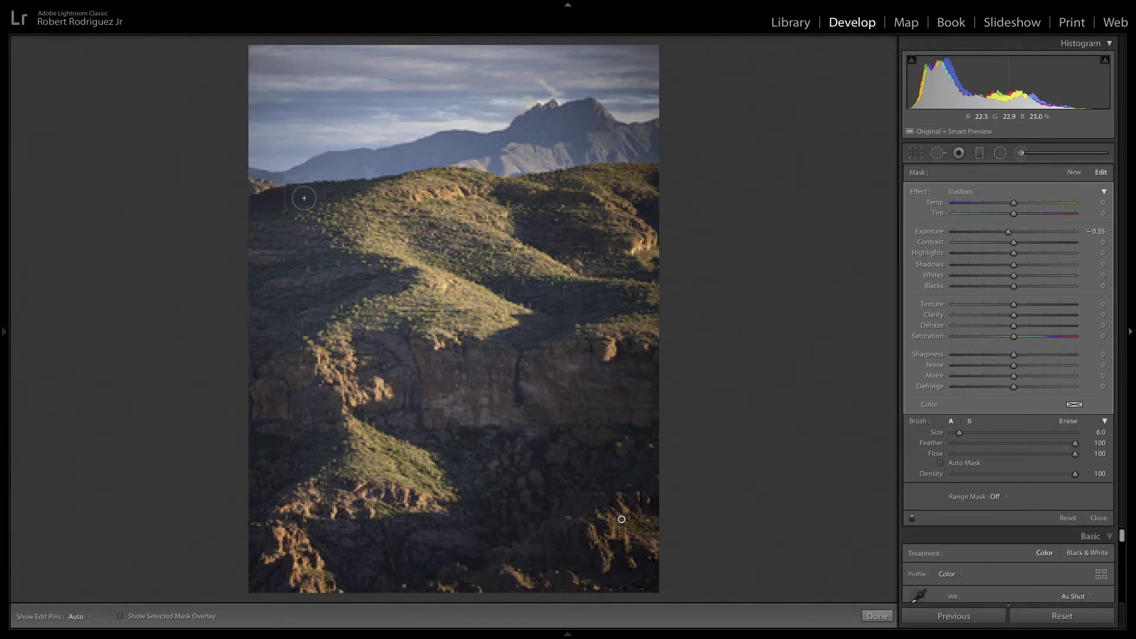
key("h")
Open the night photo of silhouetted trees, outline its tree row, sky and foreground in red, and clear the markings.
key("g")
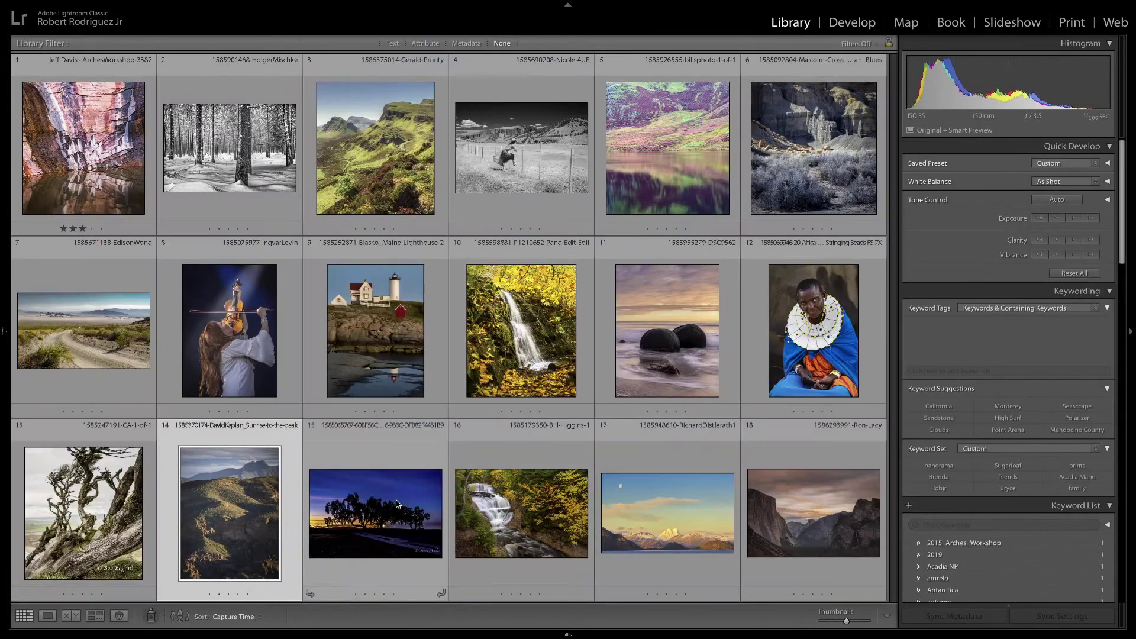
double_click(396, 503)
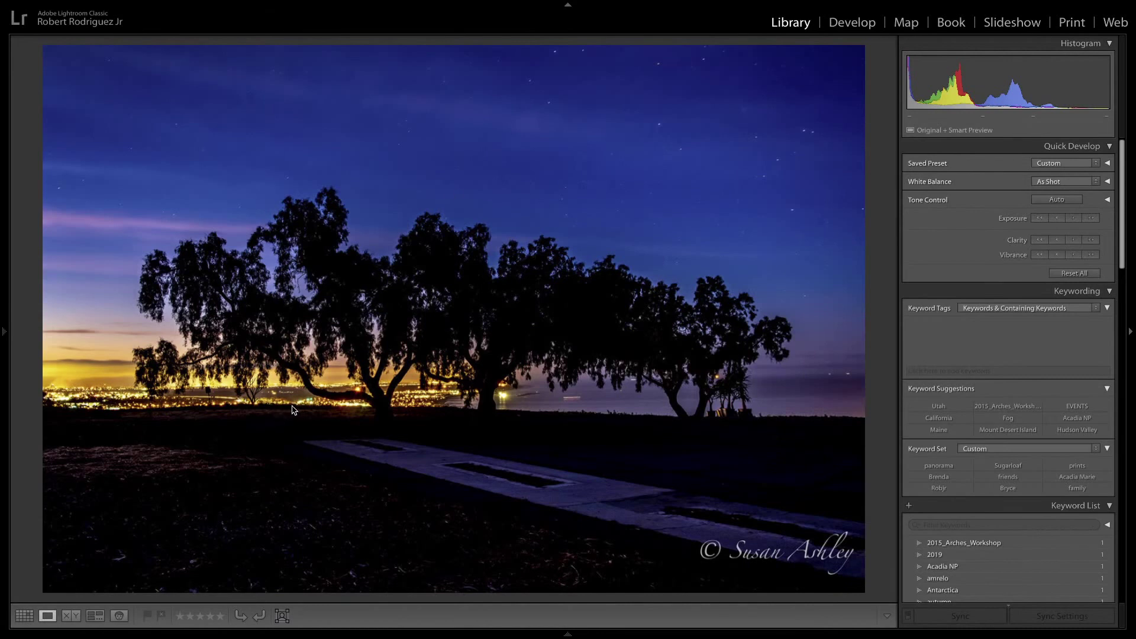
mouse_move(294, 407)
left_mouse_down()
mouse_move(174, 399)
mouse_move(117, 359)
mouse_move(108, 258)
mouse_move(173, 220)
mouse_move(247, 231)
mouse_move(330, 188)
mouse_move(383, 235)
mouse_move(460, 214)
mouse_move(505, 249)
mouse_move(562, 237)
mouse_move(582, 261)
mouse_move(633, 255)
mouse_move(657, 280)
mouse_move(759, 289)
mouse_move(792, 313)
mouse_move(811, 356)
mouse_move(745, 426)
mouse_move(693, 436)
mouse_move(291, 412)
left_mouse_up()
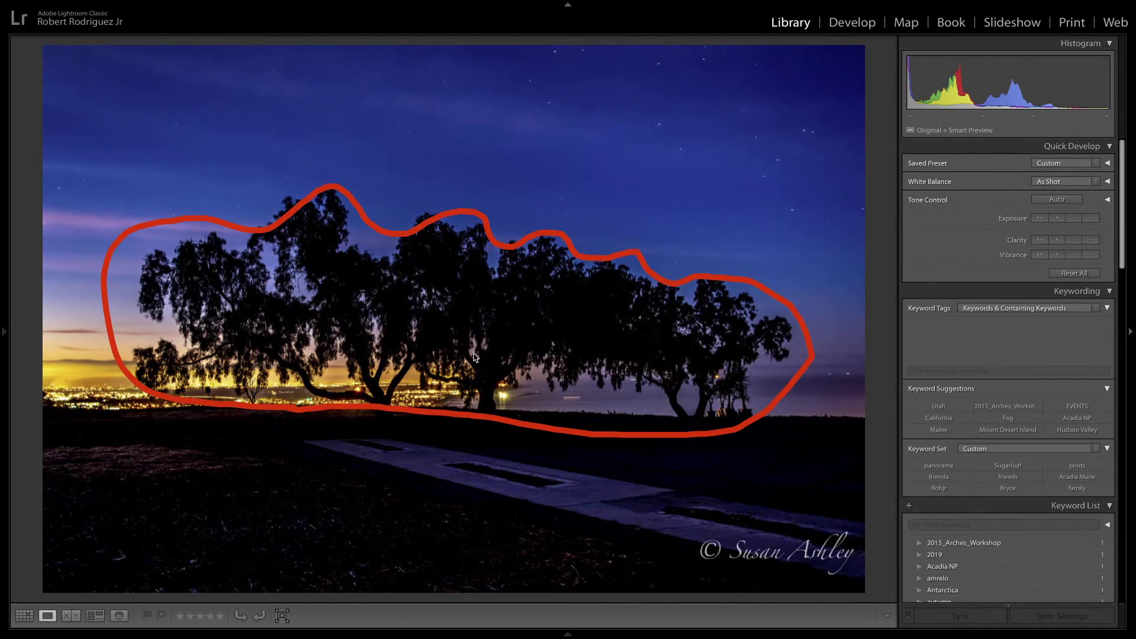
mouse_move(75, 53)
left_mouse_down()
mouse_move(841, 47)
mouse_move(871, 265)
mouse_move(837, 293)
mouse_move(284, 178)
mouse_move(120, 198)
mouse_move(81, 174)
mouse_move(81, 55)
left_mouse_up()
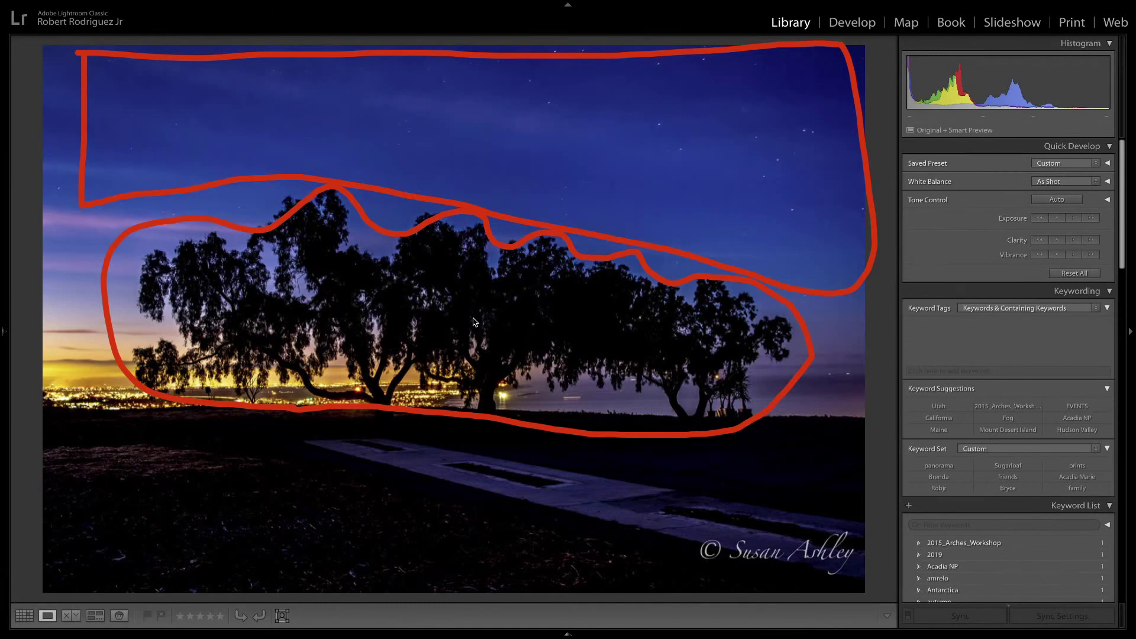
mouse_move(74, 409)
left_mouse_down()
mouse_move(316, 431)
mouse_move(825, 422)
mouse_move(859, 554)
mouse_move(849, 576)
mouse_move(575, 595)
mouse_move(88, 578)
mouse_move(29, 588)
mouse_move(56, 414)
left_mouse_up()
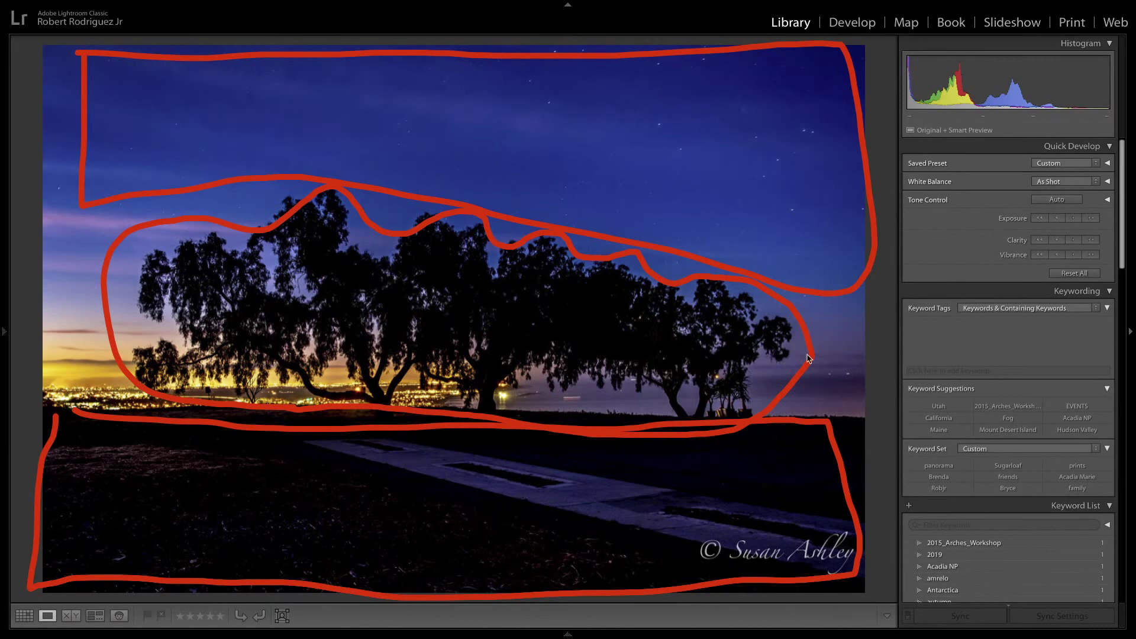
key("Escape")
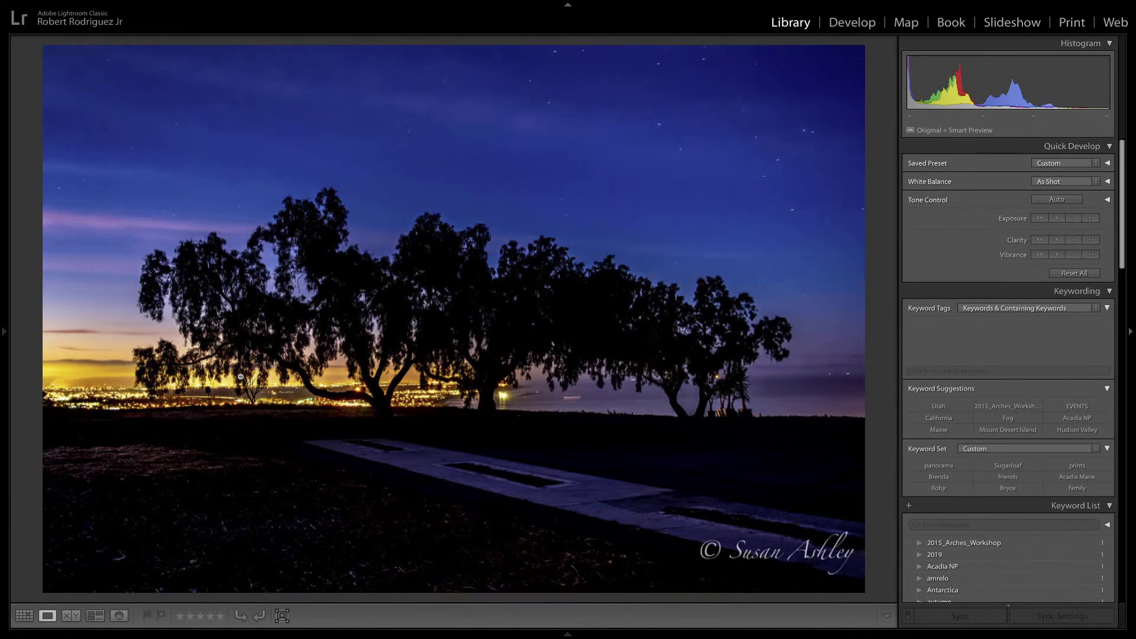
Crop the night tree photo to a panoramic format by trimming most of the dark foreground and a strip of upper sky.
key("r")
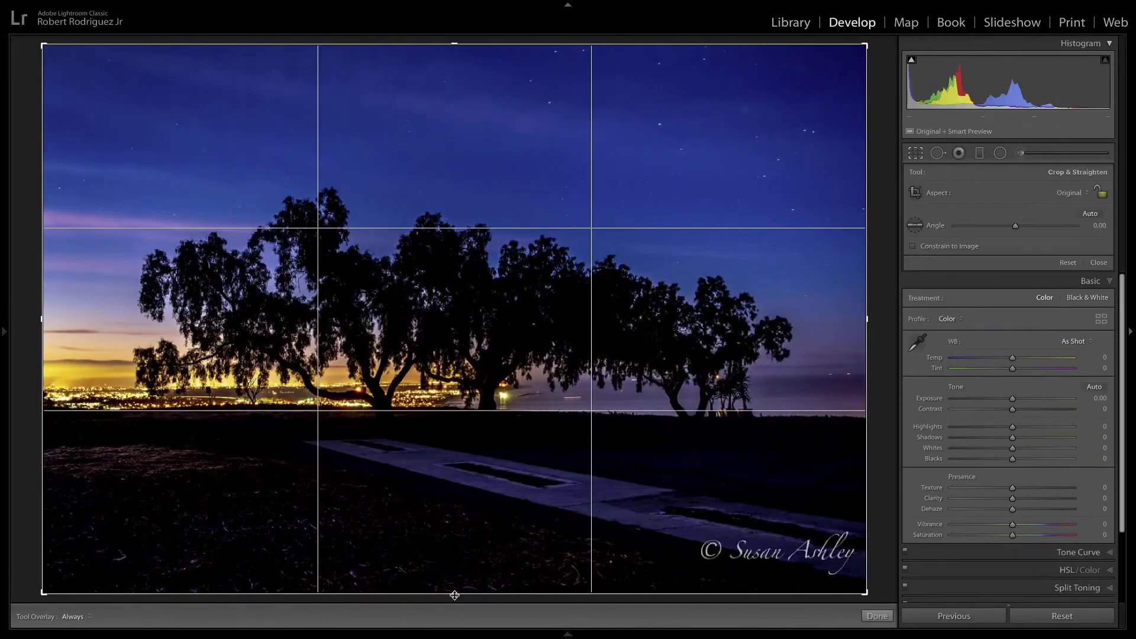
left_click_drag(455, 587, 456, 524)
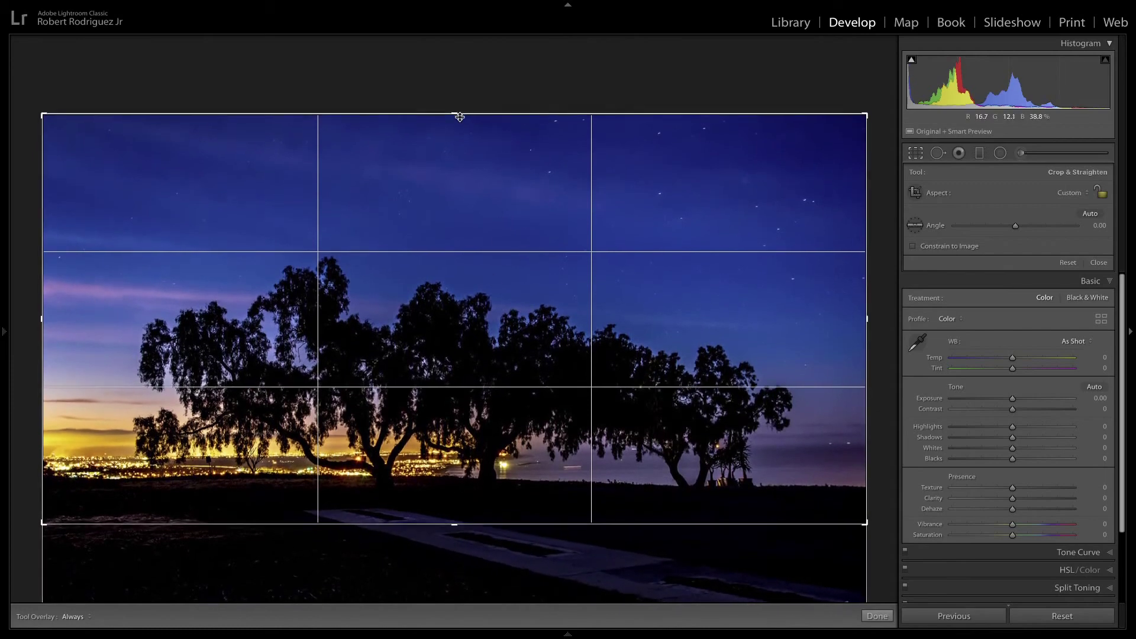
left_click_drag(456, 117, 457, 132)
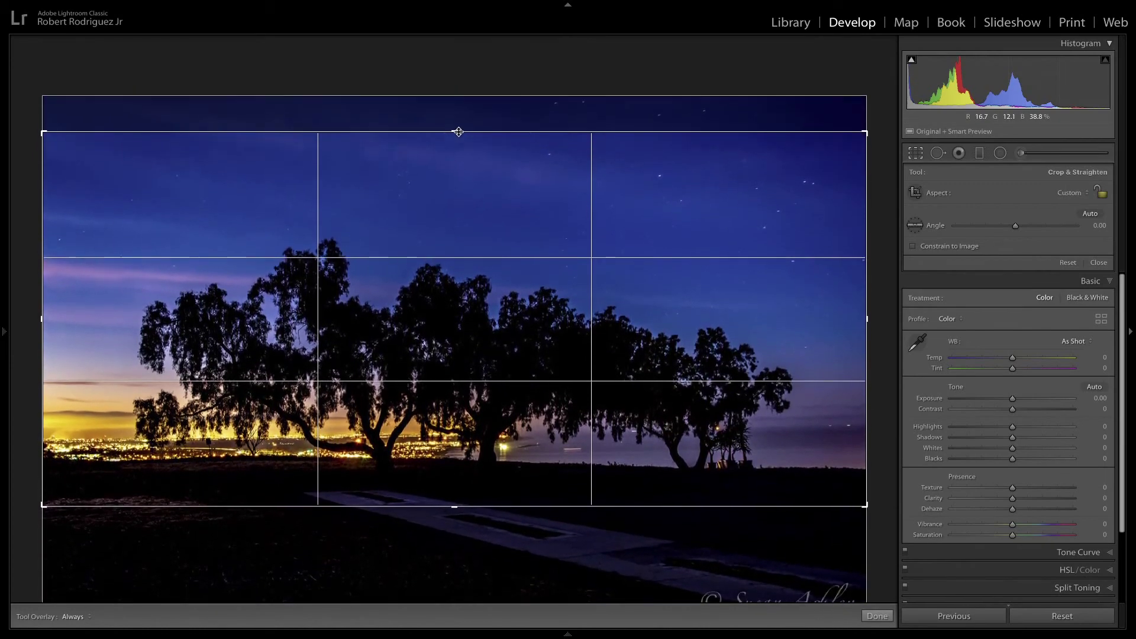
left_click_drag(458, 132, 458, 135)
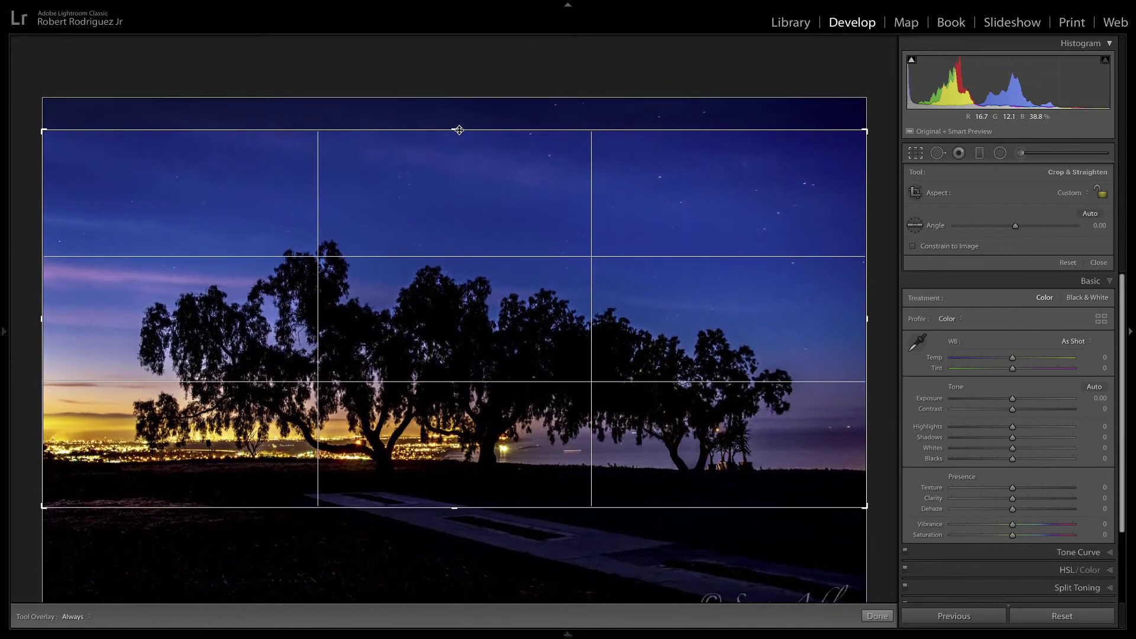
key("Return")
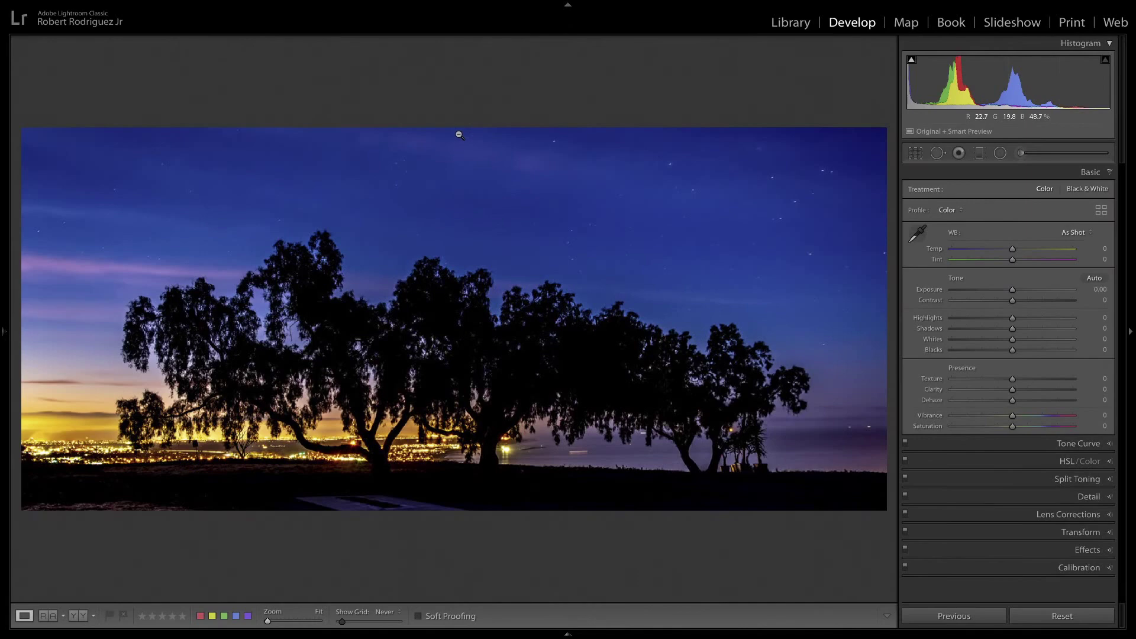
Tighten the panoramic crop with slightly less sky and a lower edge that excludes the paved path.
key("r")
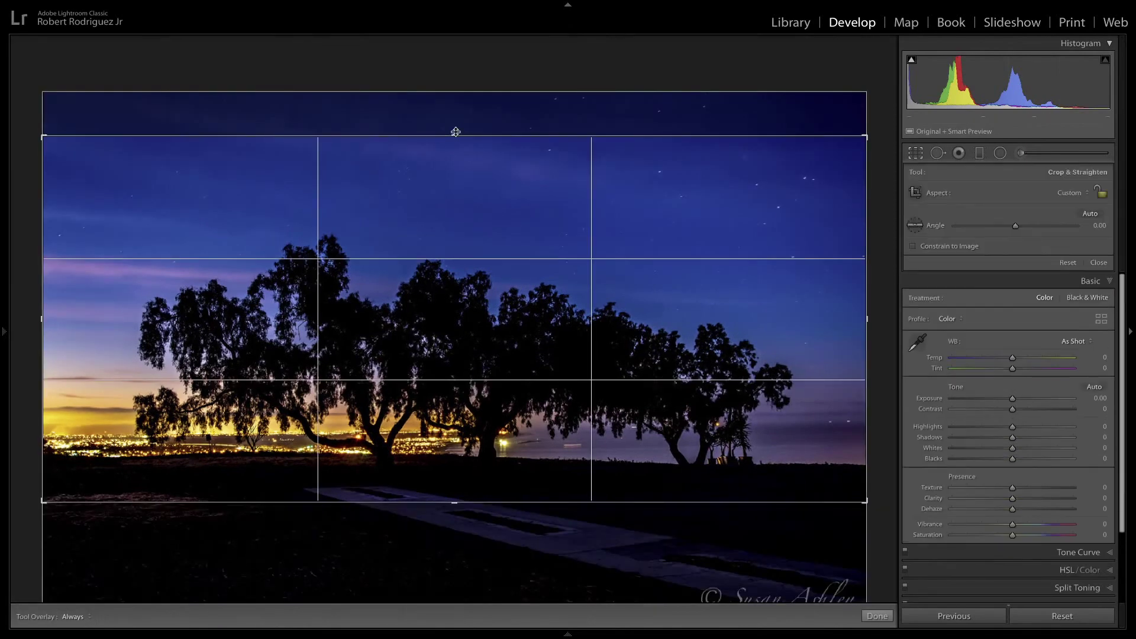
key("Return")
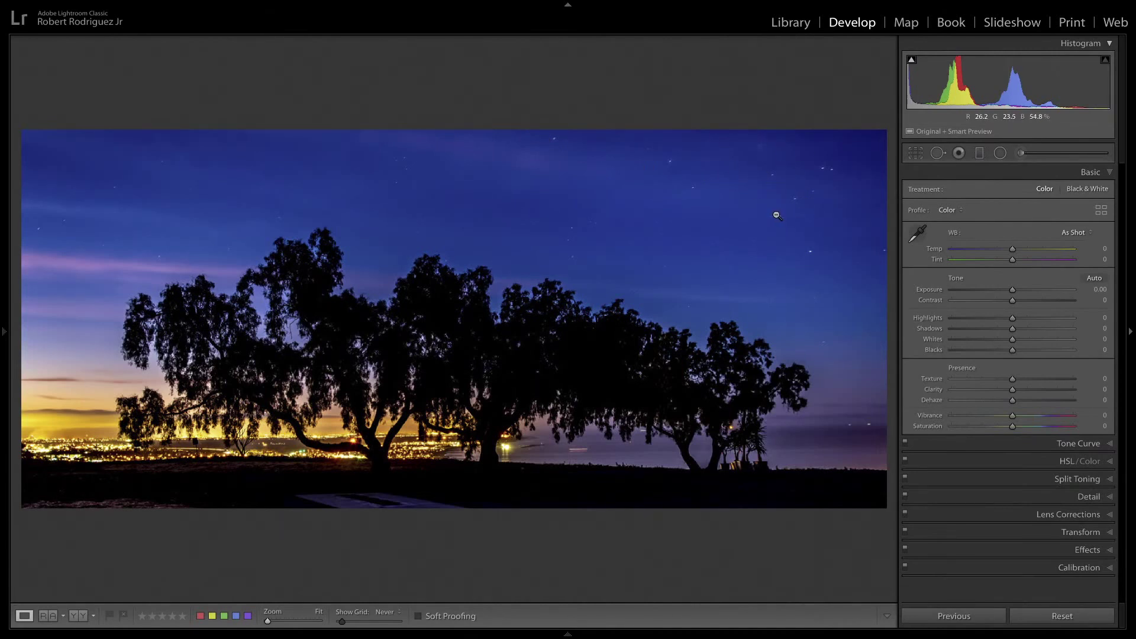
key("r")
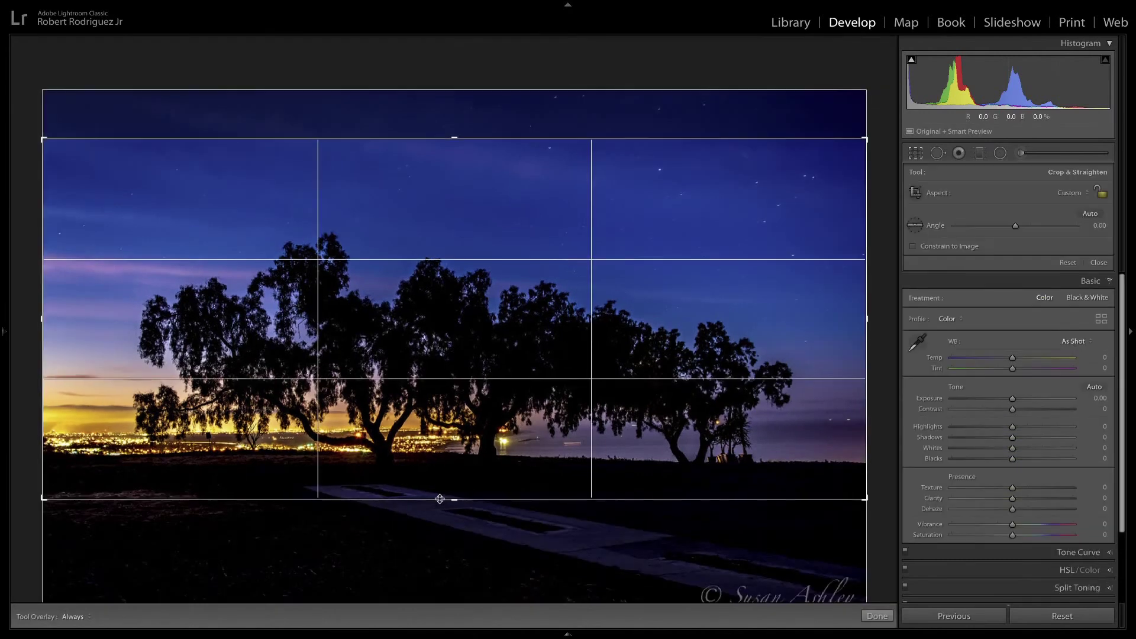
key("Return")
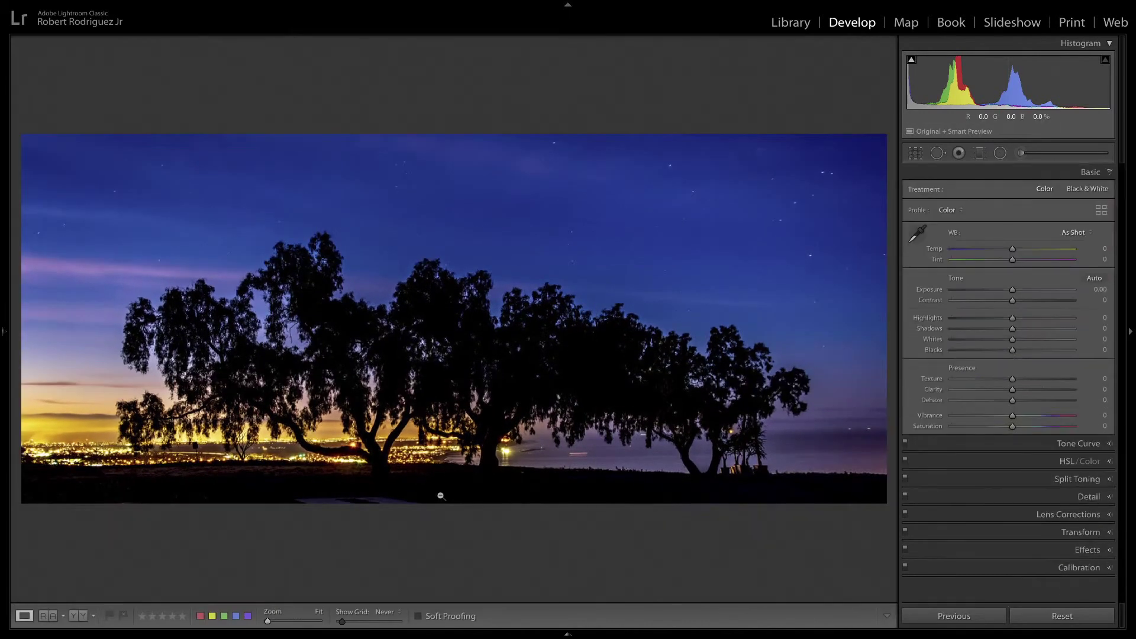
key("r")
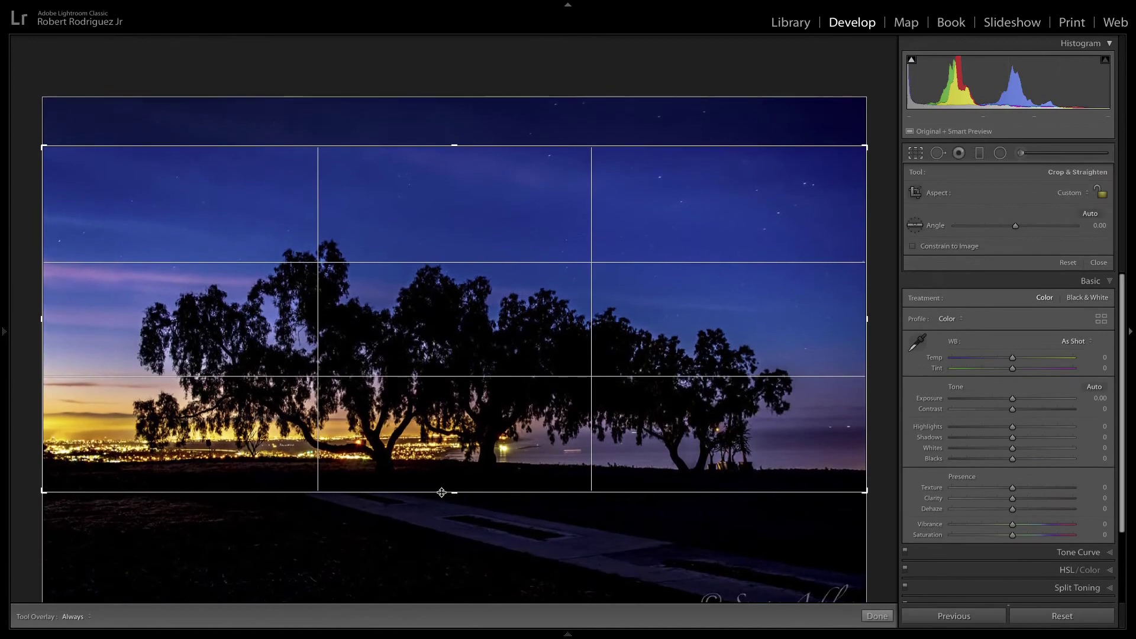
key("Return")
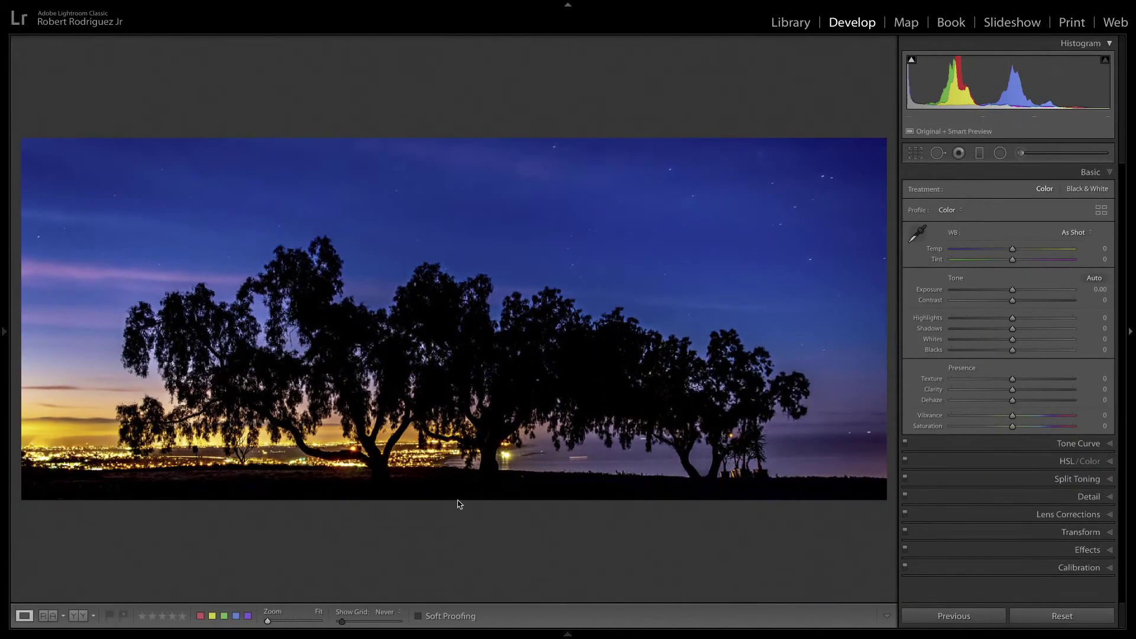
Trim a narrow strip off the right edge of the night photo's panoramic crop, keeping its full left side.
key("r")
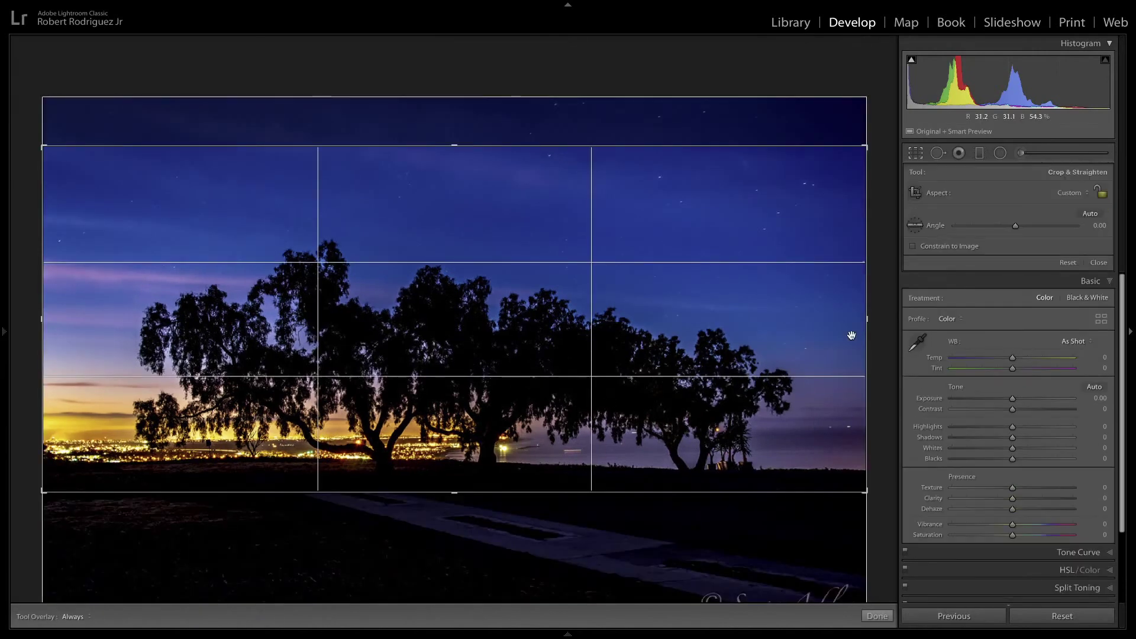
left_click_drag(864, 320, 854, 321)
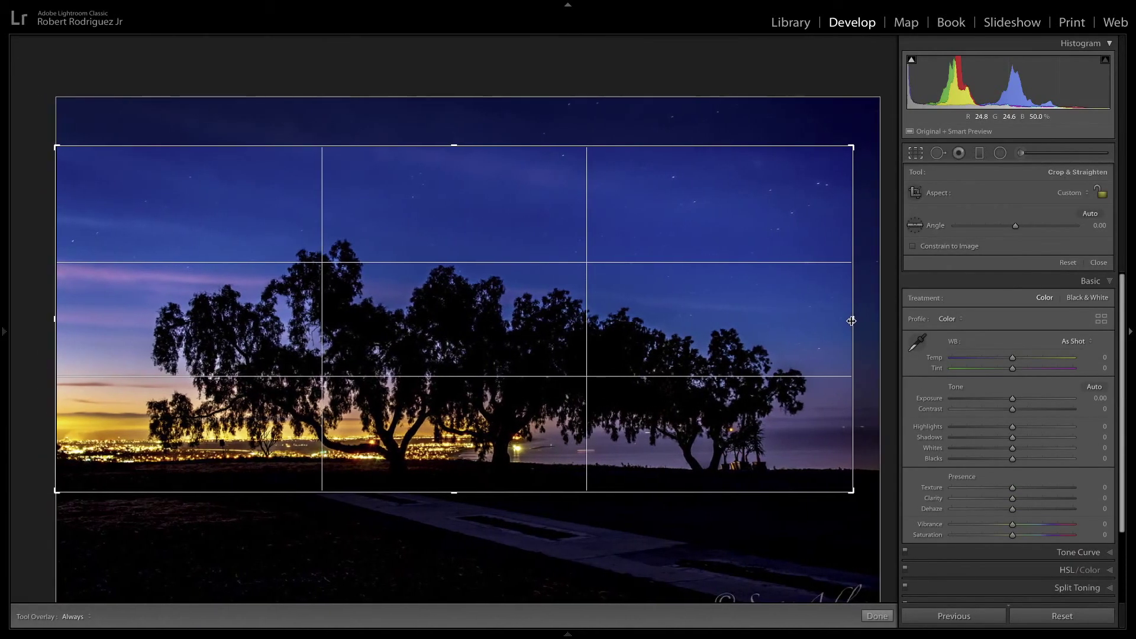
key("Return")
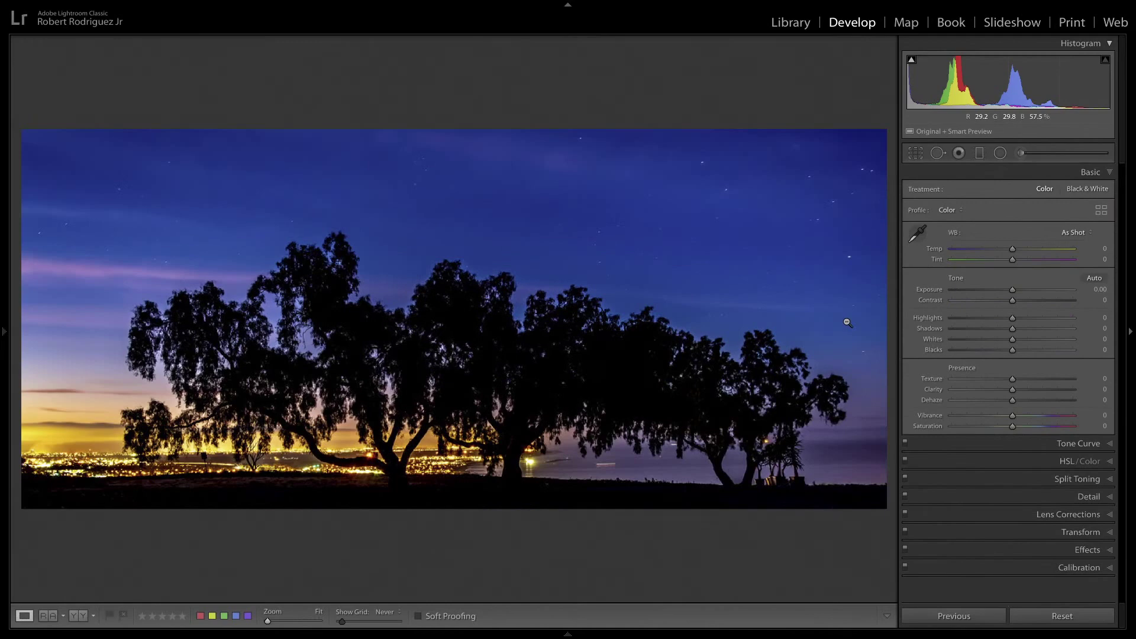
key("r")
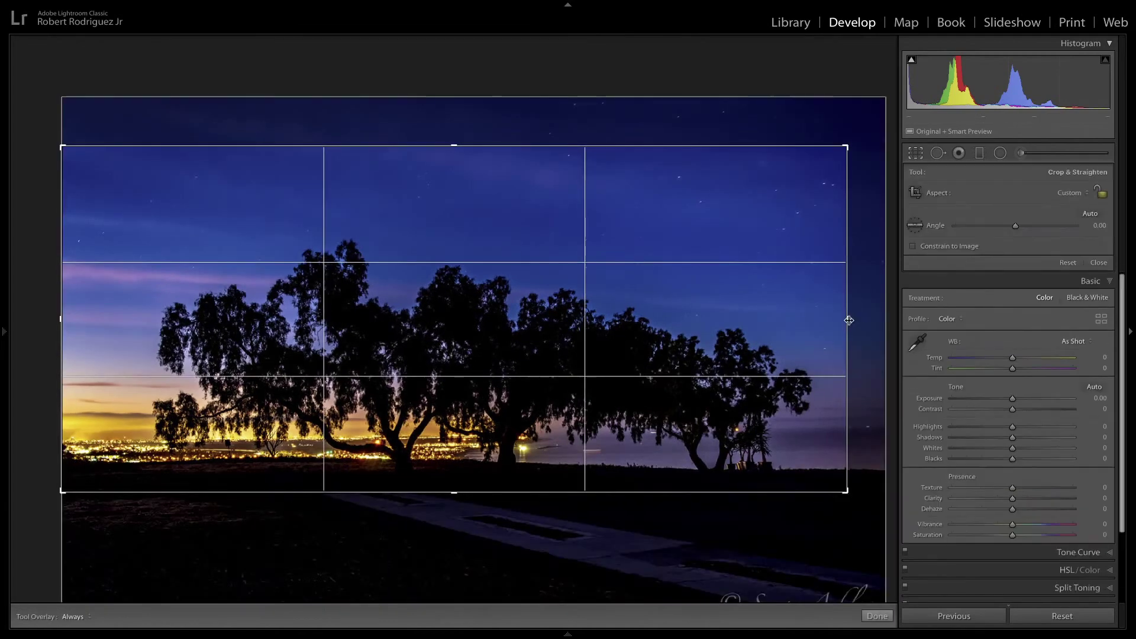
key("Return")
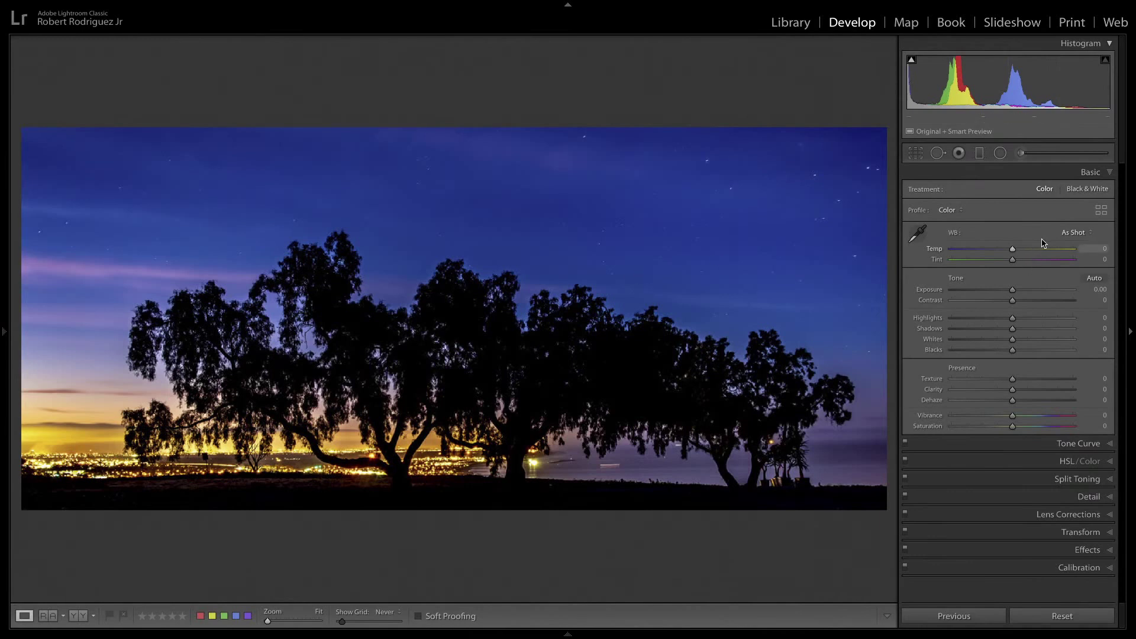
Darken the bright spot at the base of the right-hand tree with an adjustment brush at exposure -0.71.
left_click(1019, 153)
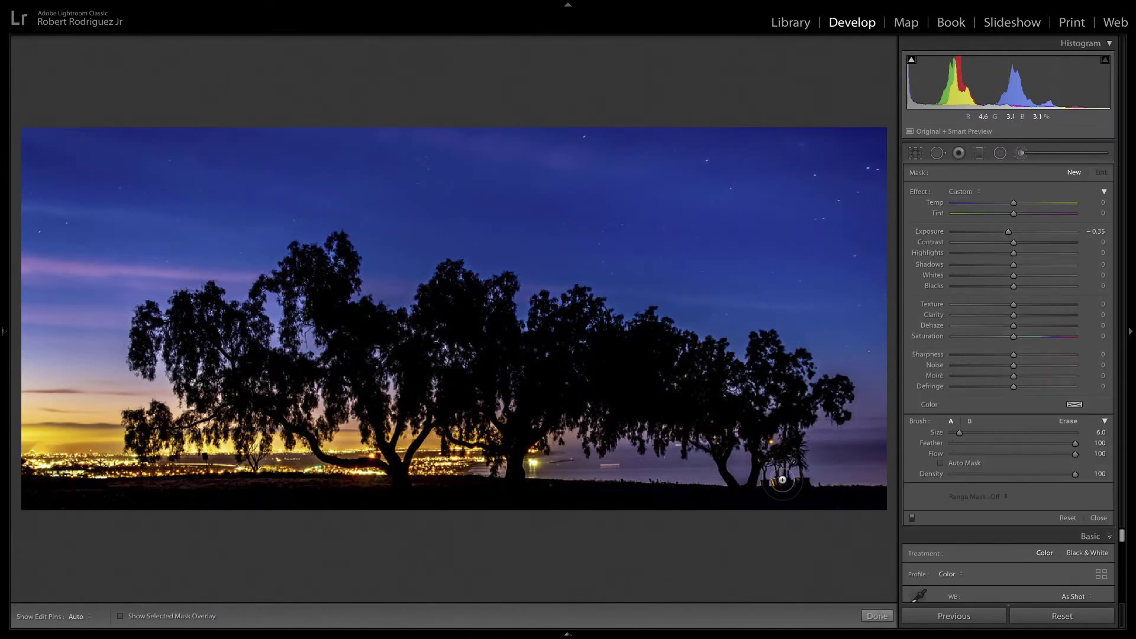
left_click_drag(1008, 232, 1003, 231)
key("h")
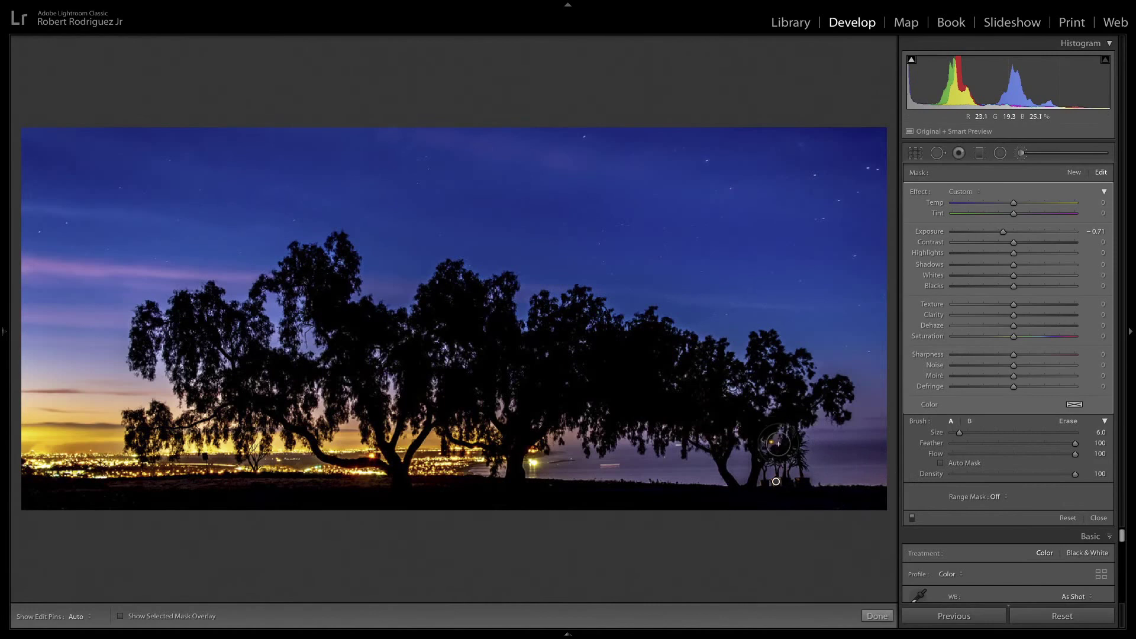
Clone out the bright spot beside the right-hand tree's trunk with a size 76 spot brush at full feather and opacity.
key("q")
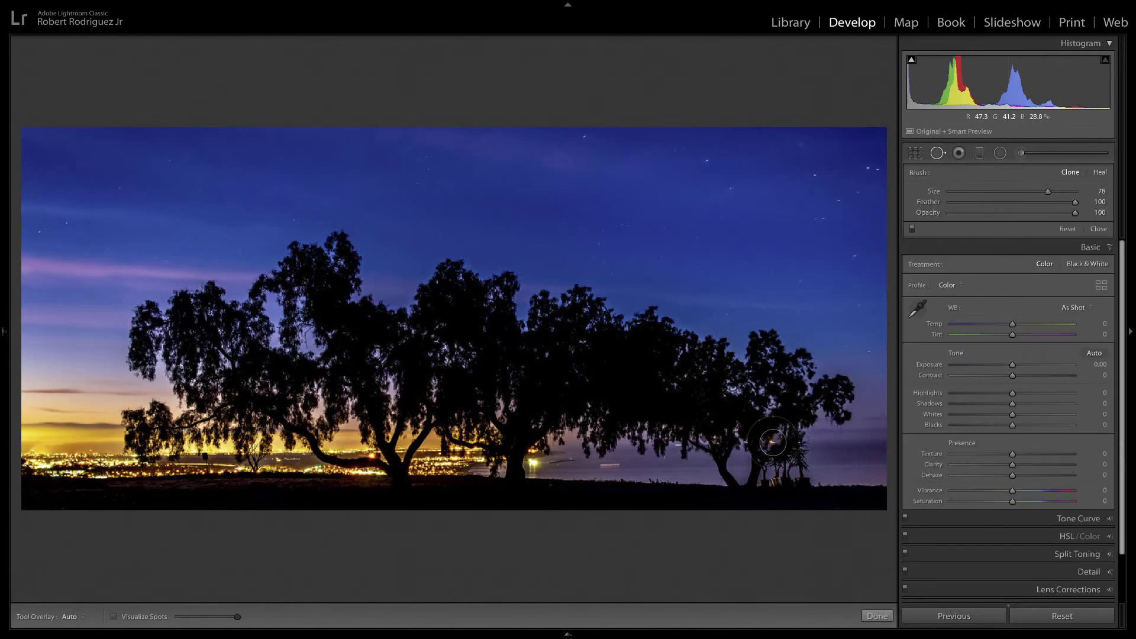
scroll(772, 441, "down", 2)
scroll(772, 441, "down", 1)
left_click(771, 441)
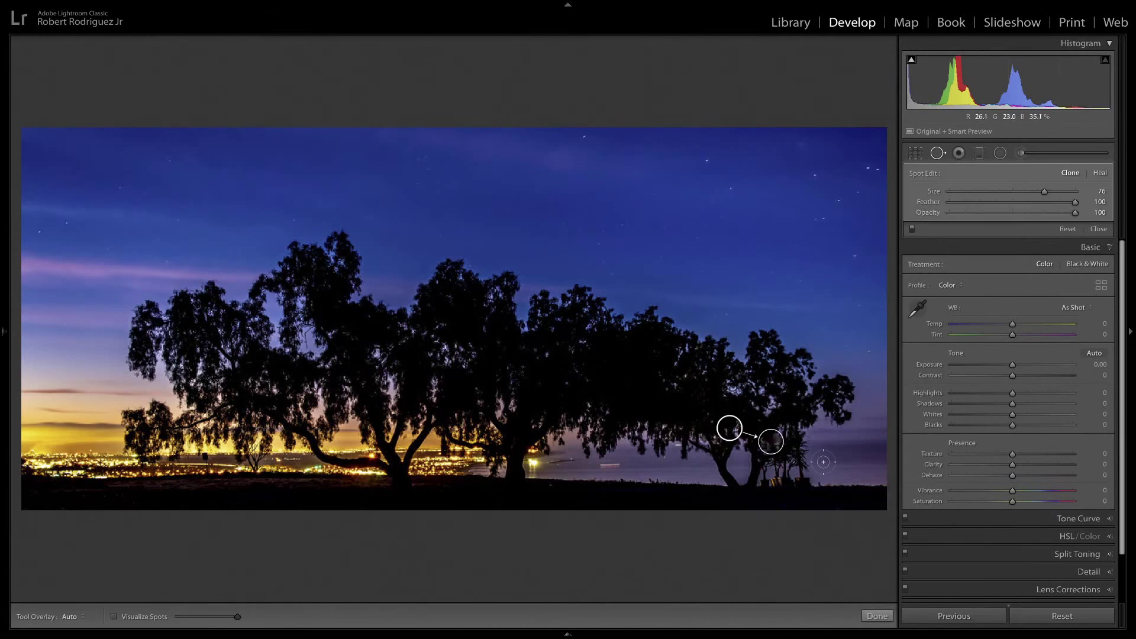
key("q")
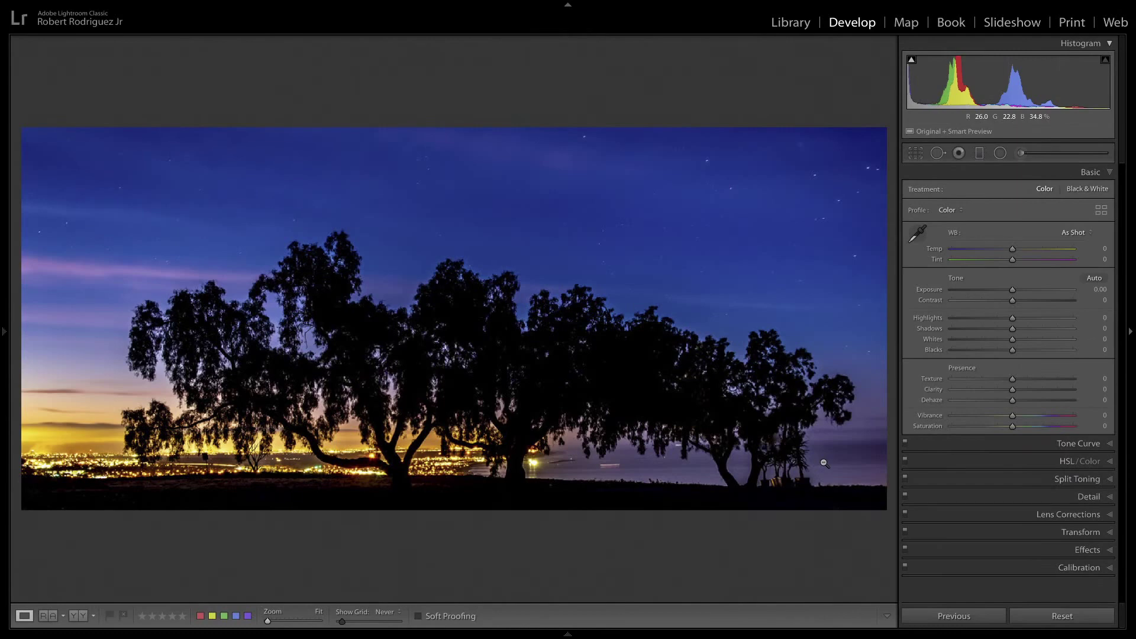
Open the autumn waterfall photo, the next one in the grid, and display its file name overlay.
key("g")
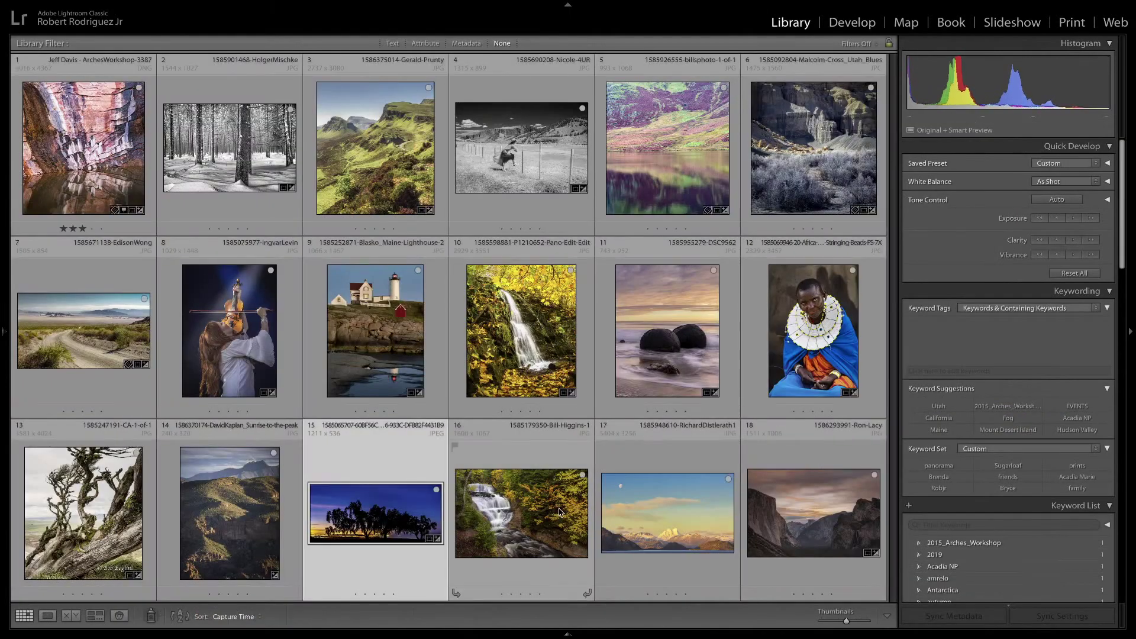
double_click(560, 512)
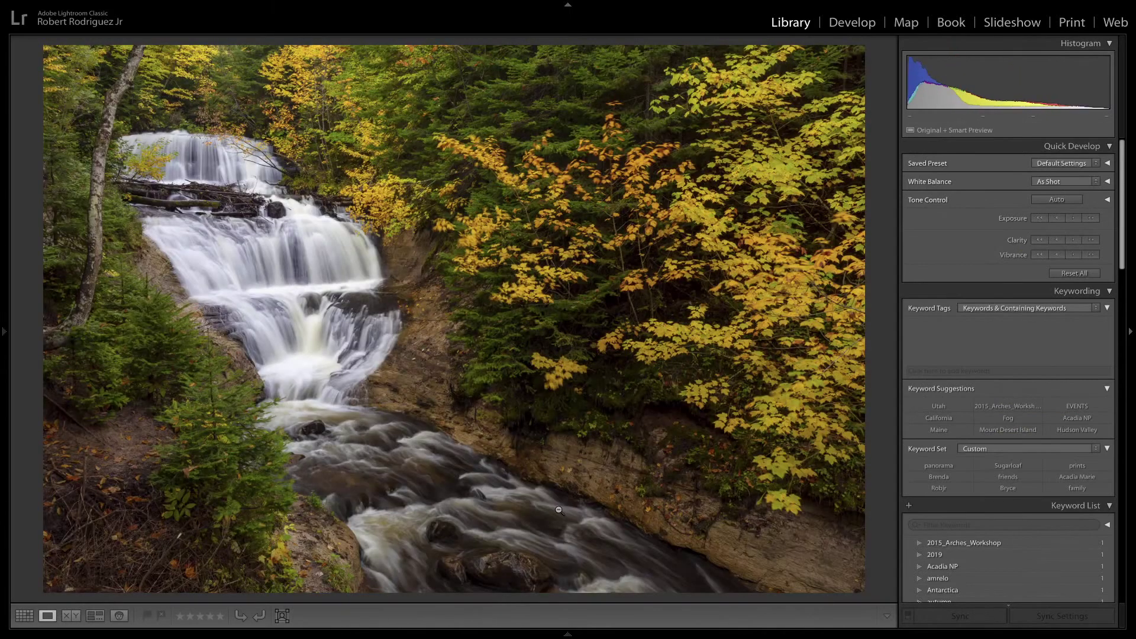
key("i")
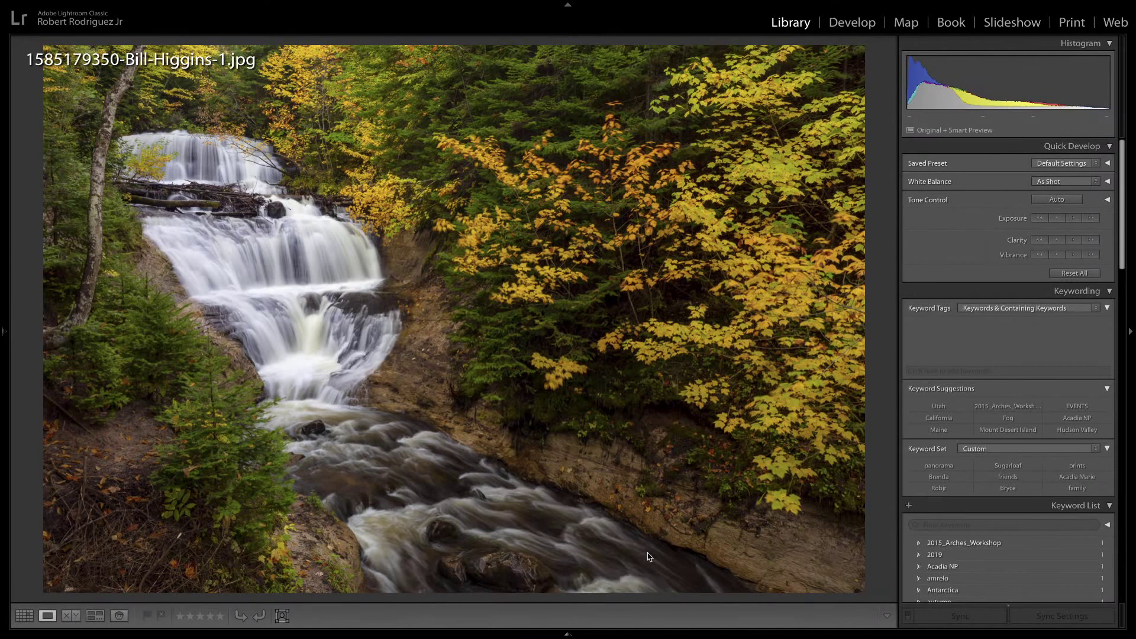
Mark in red the waterfall's flow, the foliage line, the yellow tree mass and the path along the river, clearing the markings.
mouse_move(650, 555)
left_mouse_down()
mouse_move(578, 550)
mouse_move(486, 509)
mouse_move(381, 324)
mouse_move(288, 282)
mouse_move(203, 216)
mouse_move(181, 143)
mouse_move(94, 83)
left_mouse_up()
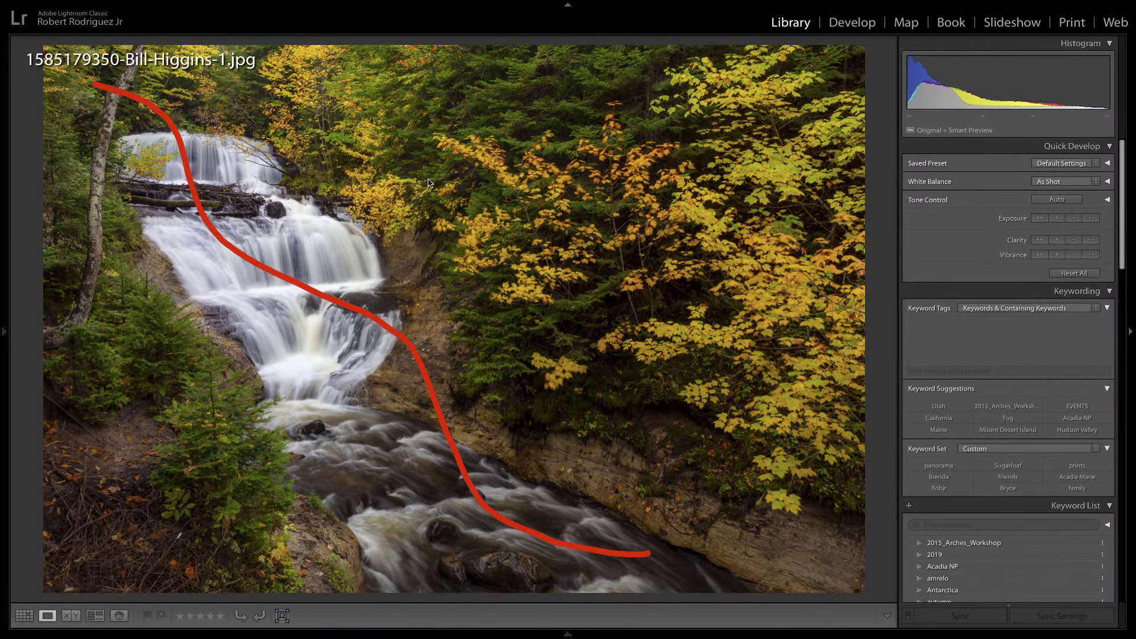
mouse_move(316, 116)
left_mouse_down()
mouse_move(381, 189)
mouse_move(514, 256)
mouse_move(571, 397)
mouse_move(617, 414)
mouse_move(700, 530)
left_mouse_up()
mouse_move(747, 58)
left_mouse_down()
mouse_move(595, 95)
mouse_move(719, 387)
mouse_move(870, 214)
mouse_move(721, 45)
left_mouse_up()
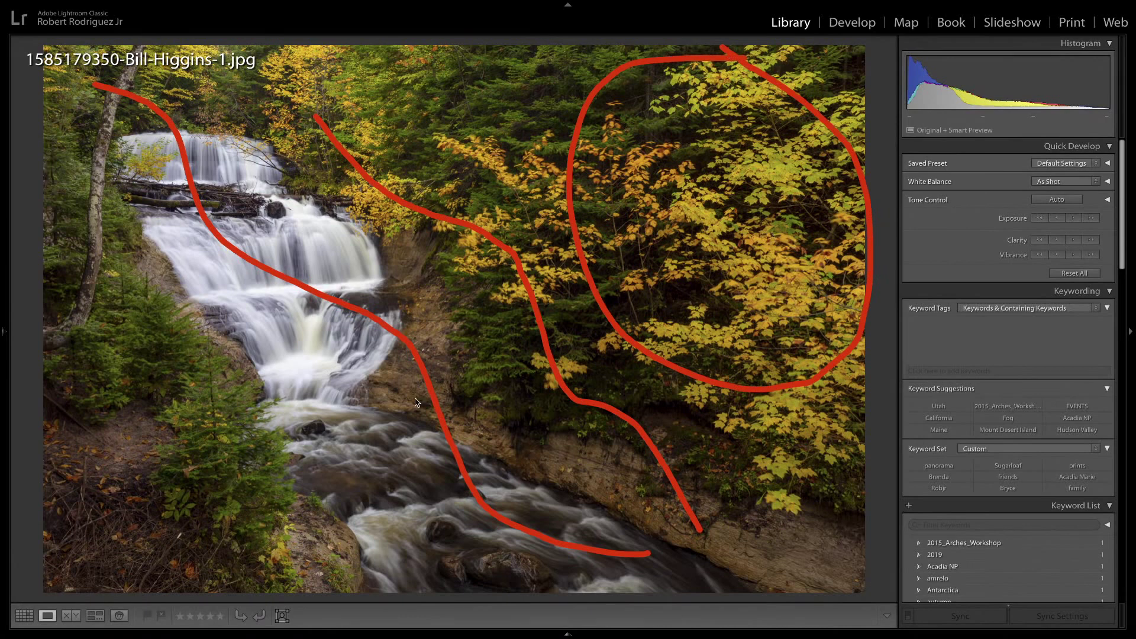
mouse_move(698, 556)
left_mouse_down()
mouse_move(619, 528)
mouse_move(376, 402)
left_mouse_up()
mouse_move(369, 310)
left_mouse_down()
mouse_move(432, 281)
mouse_move(725, 236)
left_mouse_up()
key("Escape")
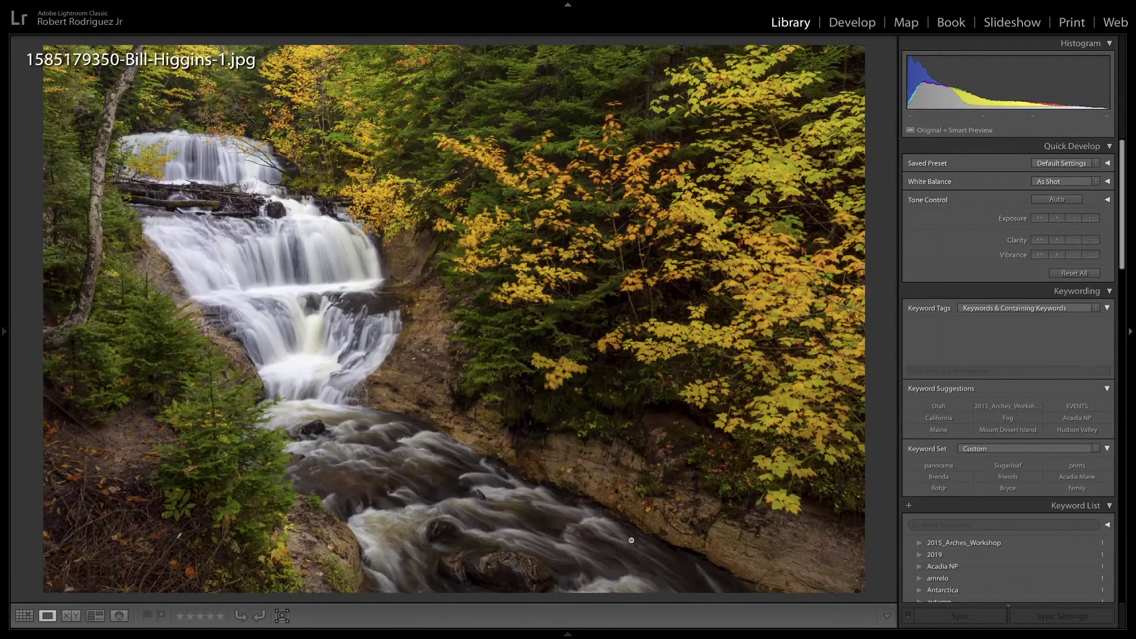
mouse_move(717, 559)
left_mouse_down()
mouse_move(465, 430)
mouse_move(504, 319)
mouse_move(645, 224)
mouse_move(747, 198)
left_mouse_up()
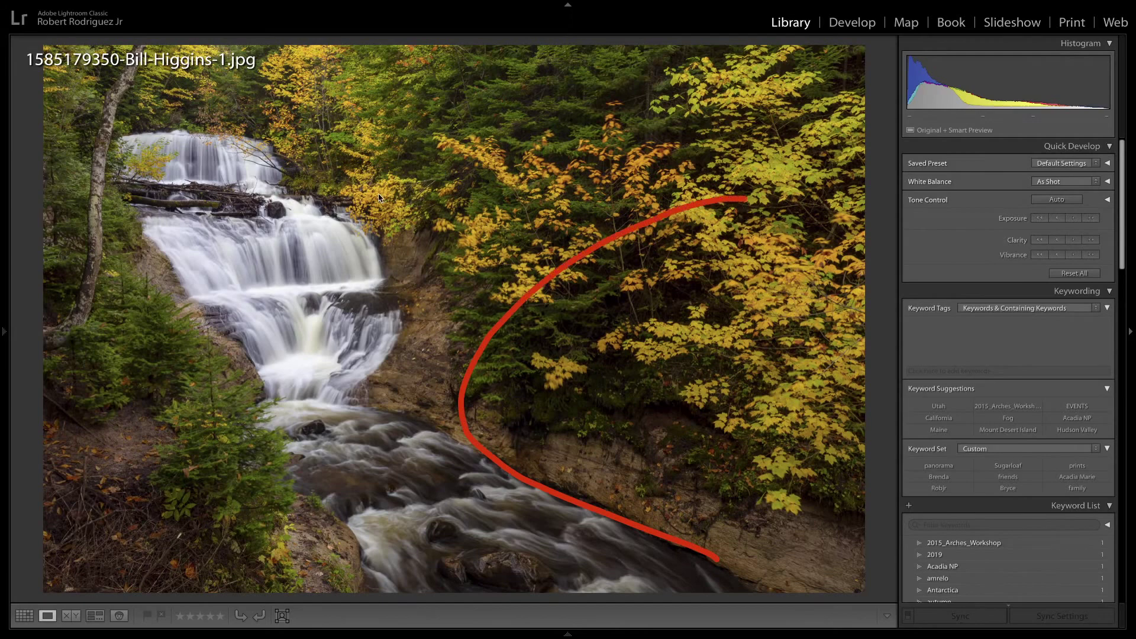
key("Escape")
Crop the waterfall photo to reduce the yellow foliage on the right, trimming slightly at the top and bottom.
key("r")
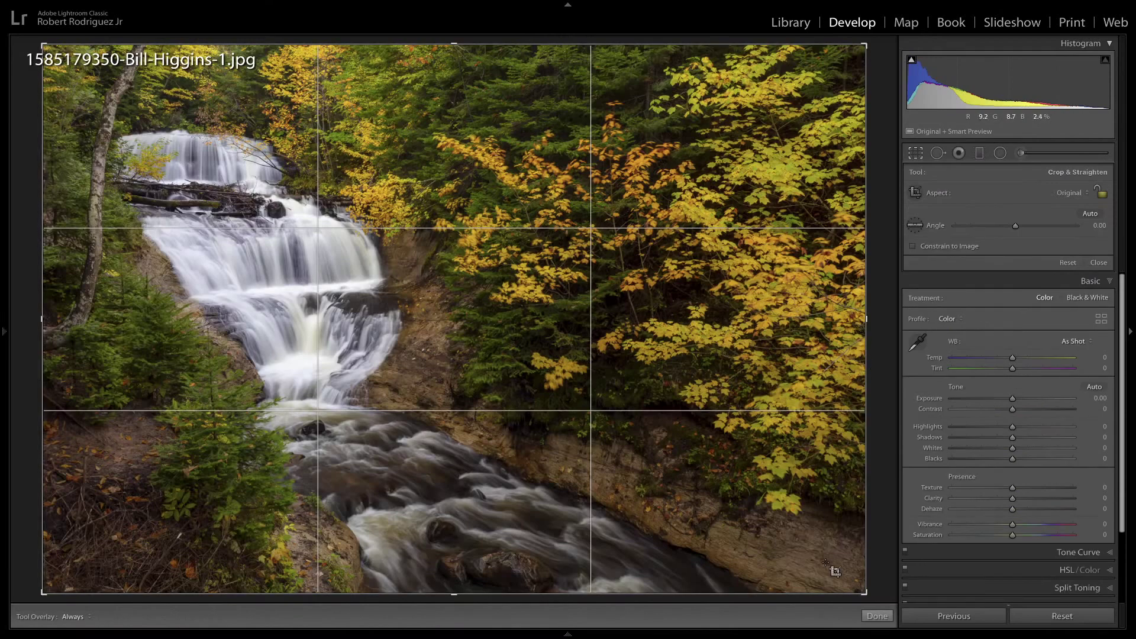
mouse_move(864, 591)
left_mouse_down()
mouse_move(852, 589)
mouse_move(876, 596)
left_mouse_up()
left_click_drag(862, 44, 800, 38)
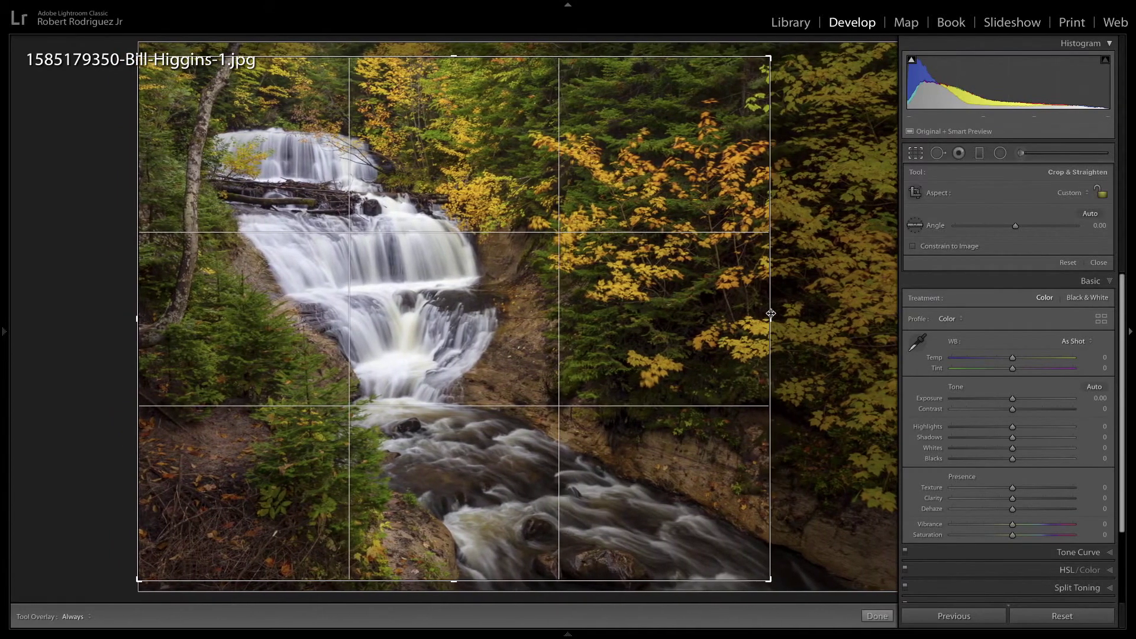
left_click_drag(775, 313, 775, 313)
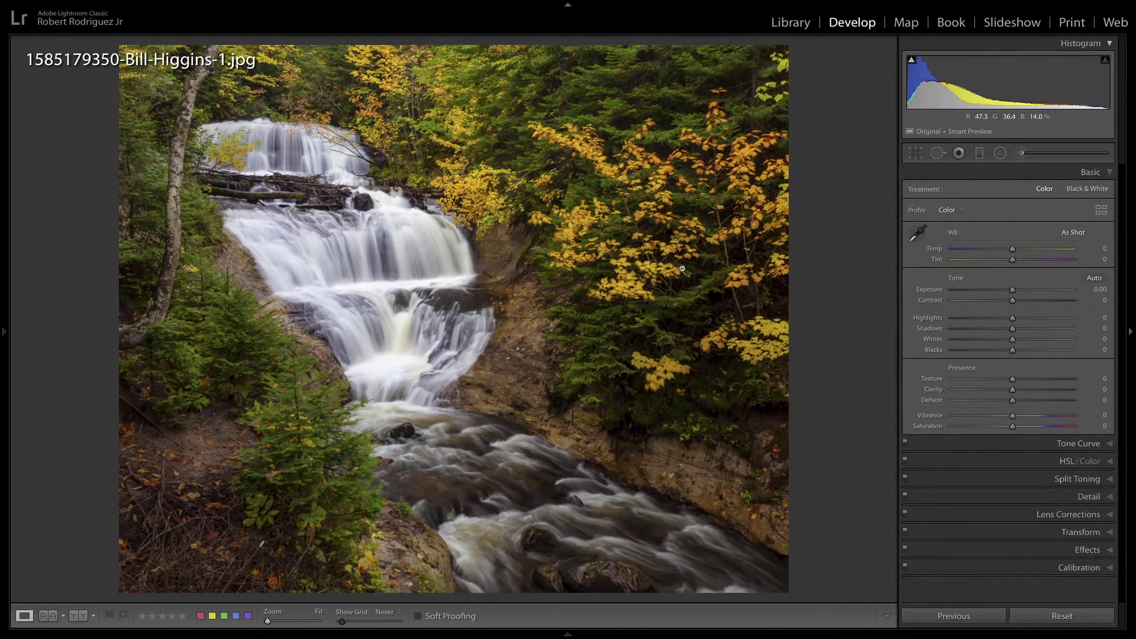
key("r")
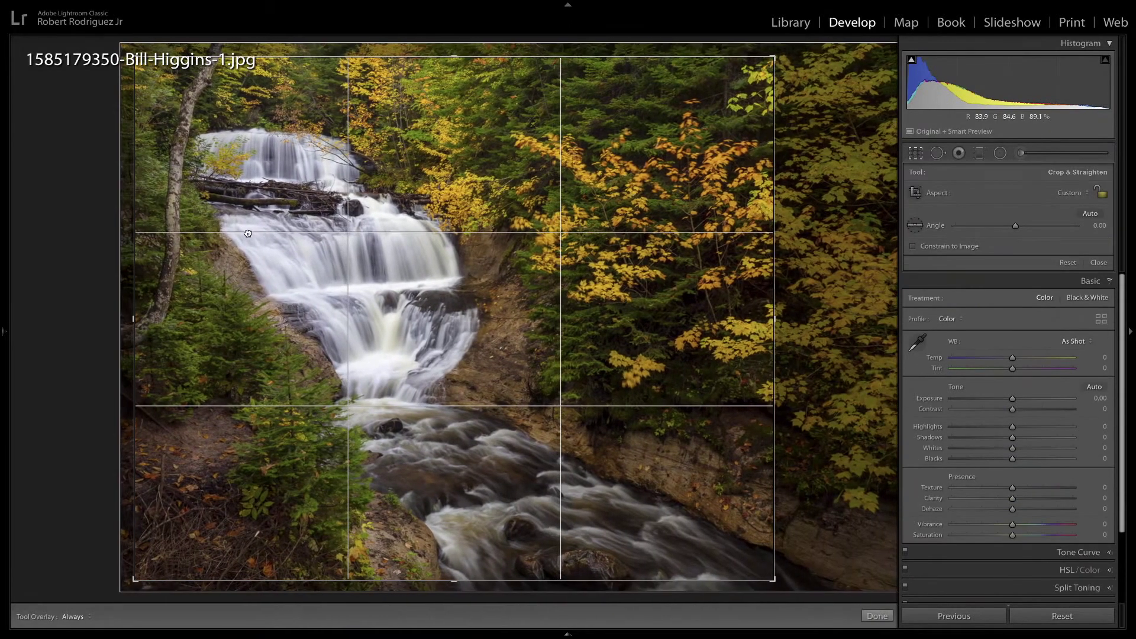
key("r")
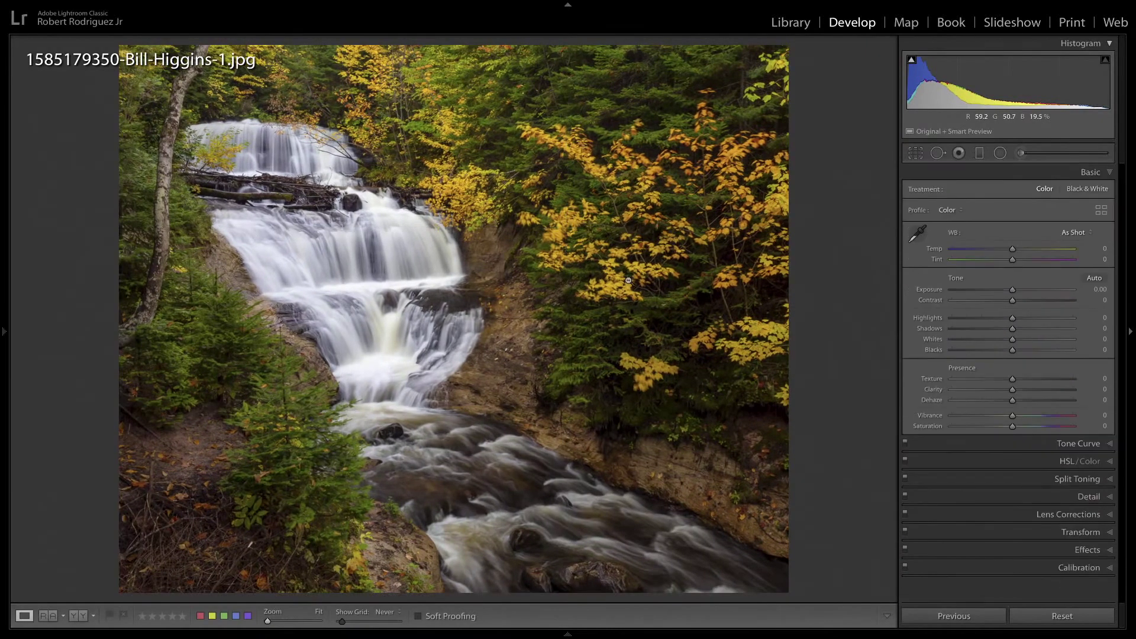
key("r")
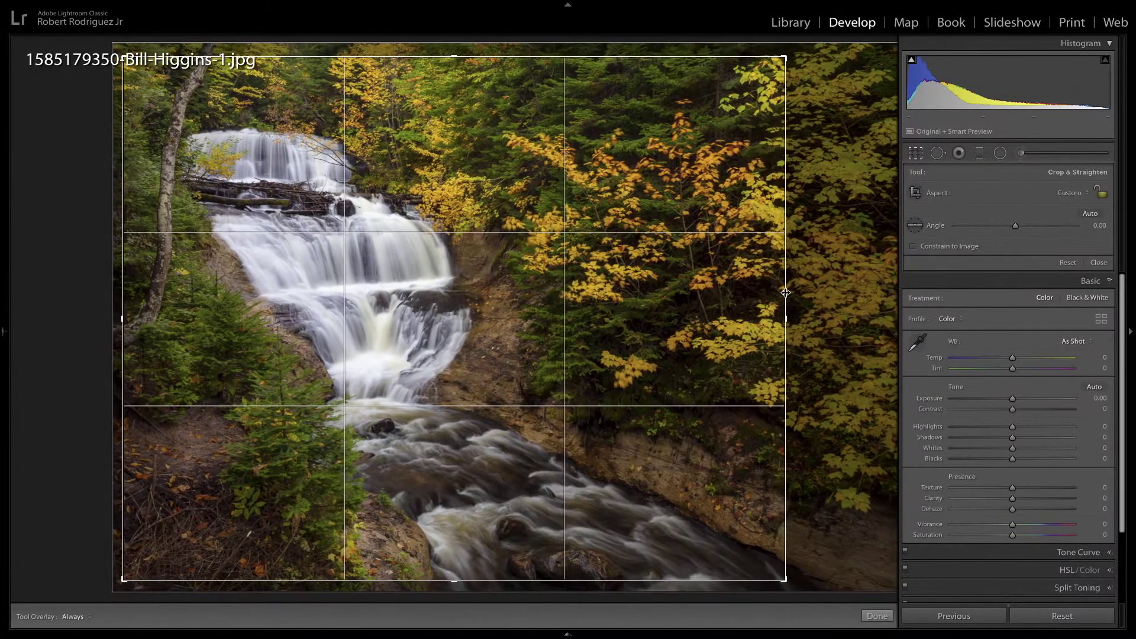
key("r")
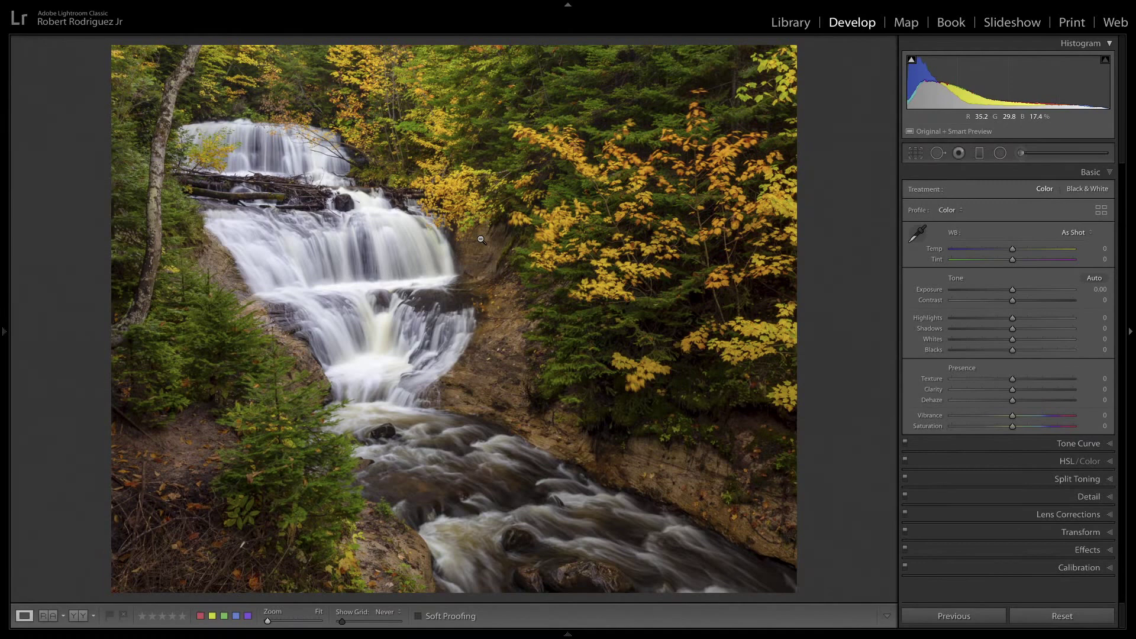
Set up an adjustment brush at size 10 with the Dodge (Lighten) effect and hide the edit pins.
left_click(1022, 154)
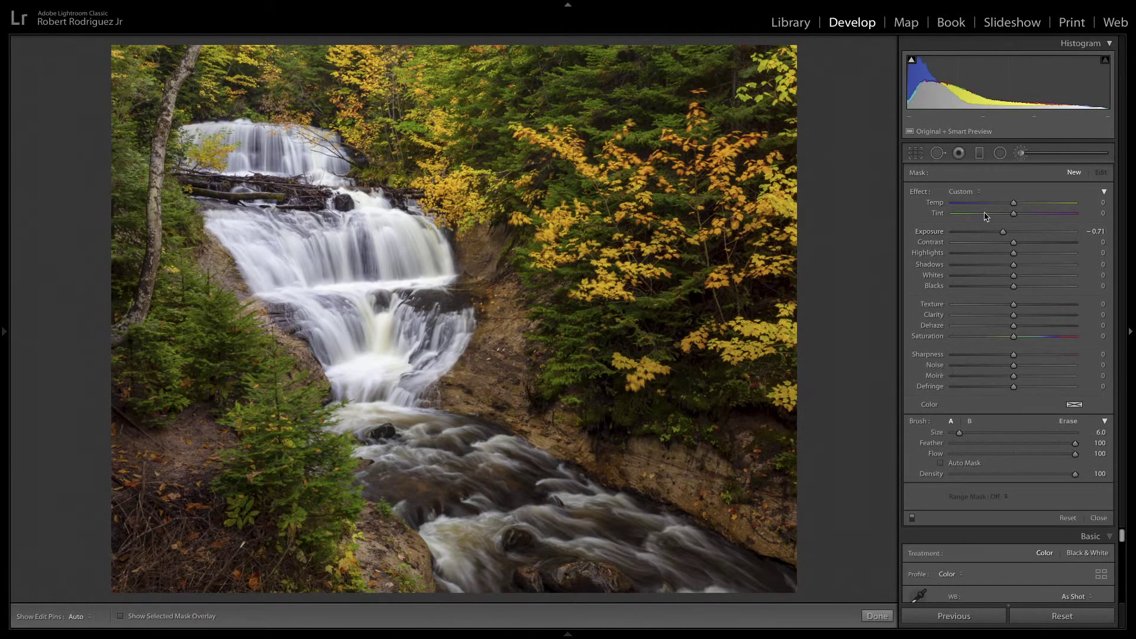
left_click(1099, 518)
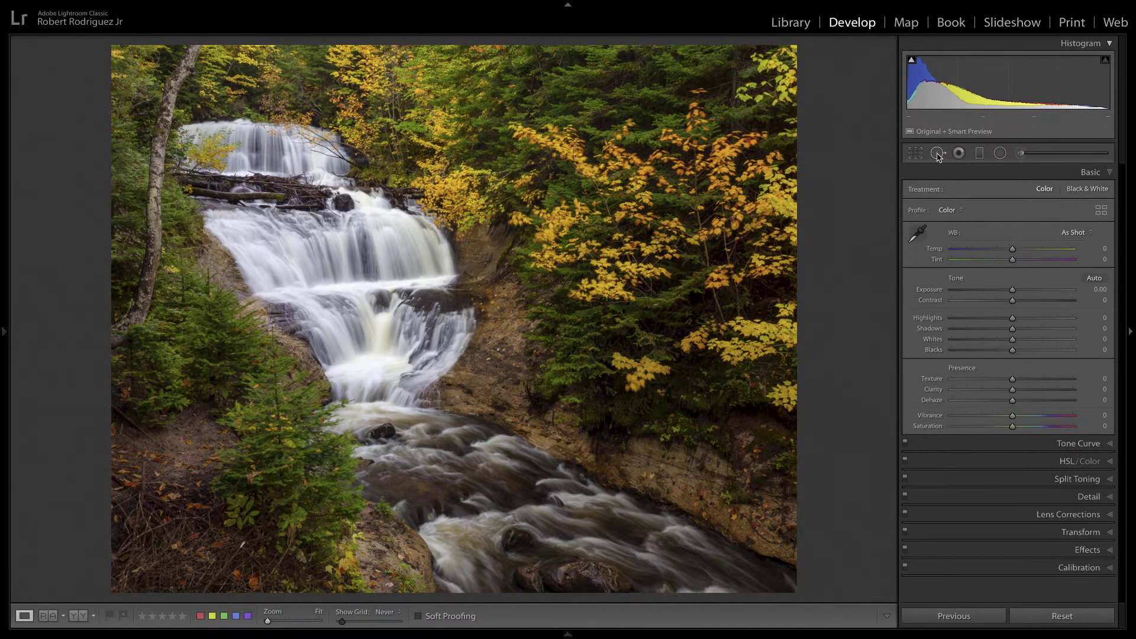
left_click(1022, 153)
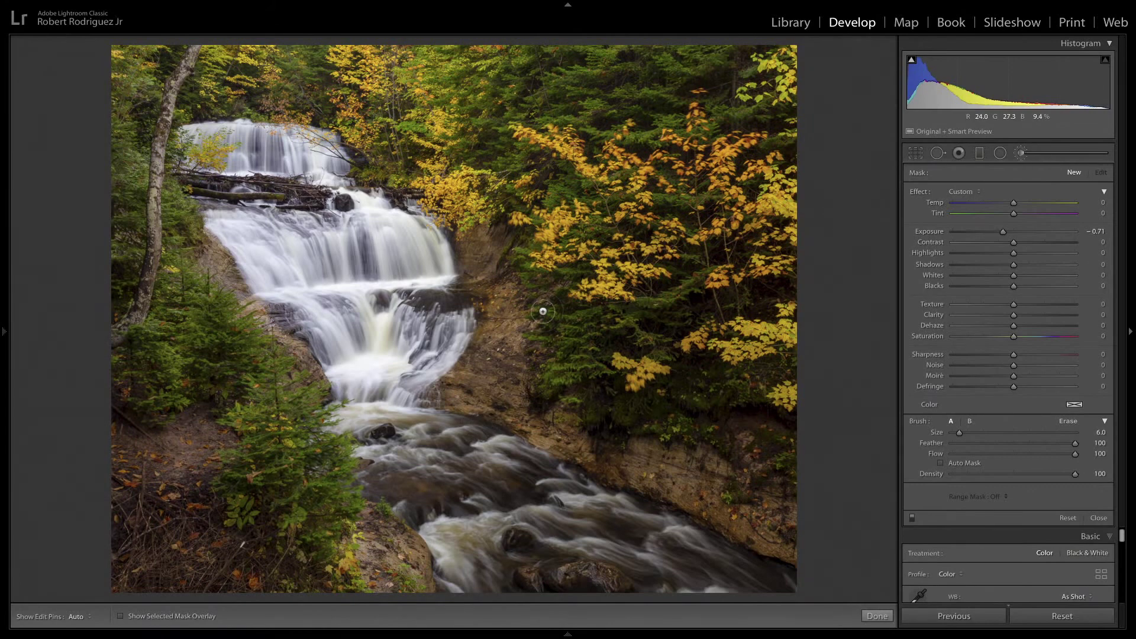
scroll(540, 312, "up", 3)
scroll(484, 322, "down", 1)
scroll(484, 322, "up", 2)
left_click(973, 195)
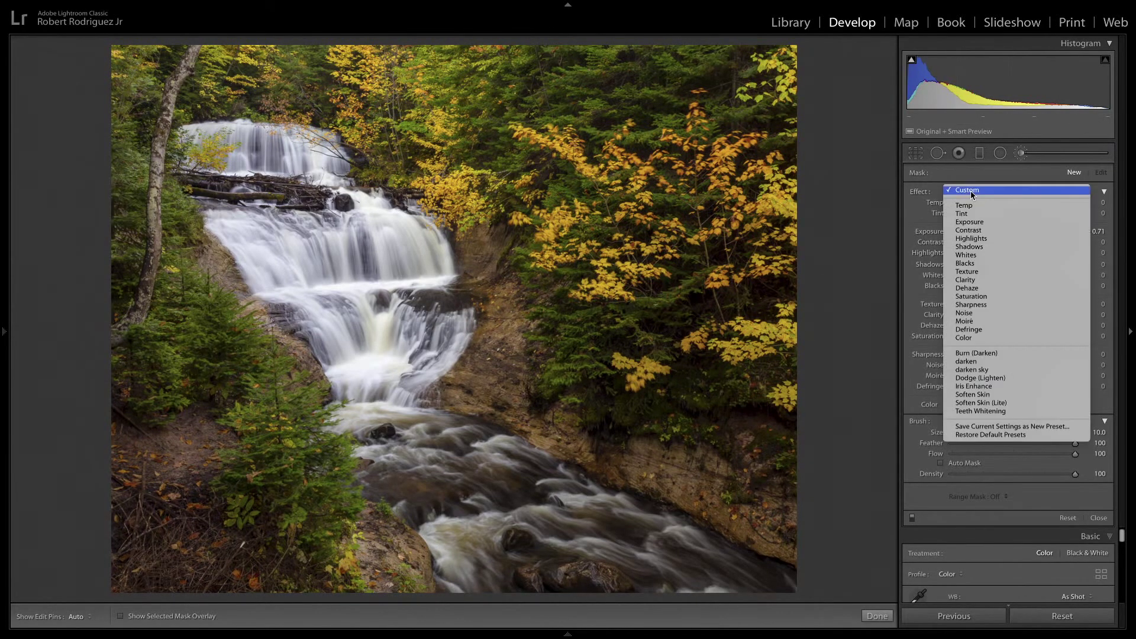
left_click(1006, 378)
key("h")
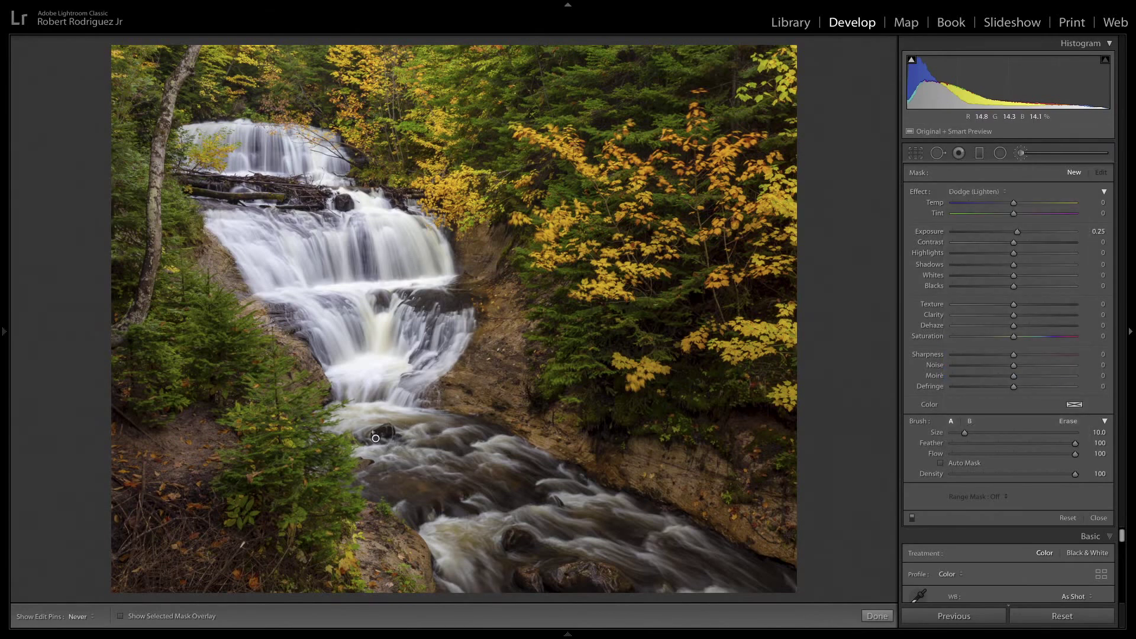
Lighten the river rapids and the waterfall with brush strokes at exposure 0.31, toggling the edit pins.
mouse_move(517, 527)
left_mouse_down()
mouse_move(456, 555)
mouse_move(465, 535)
mouse_move(522, 515)
mouse_move(565, 522)
mouse_move(596, 515)
left_mouse_up()
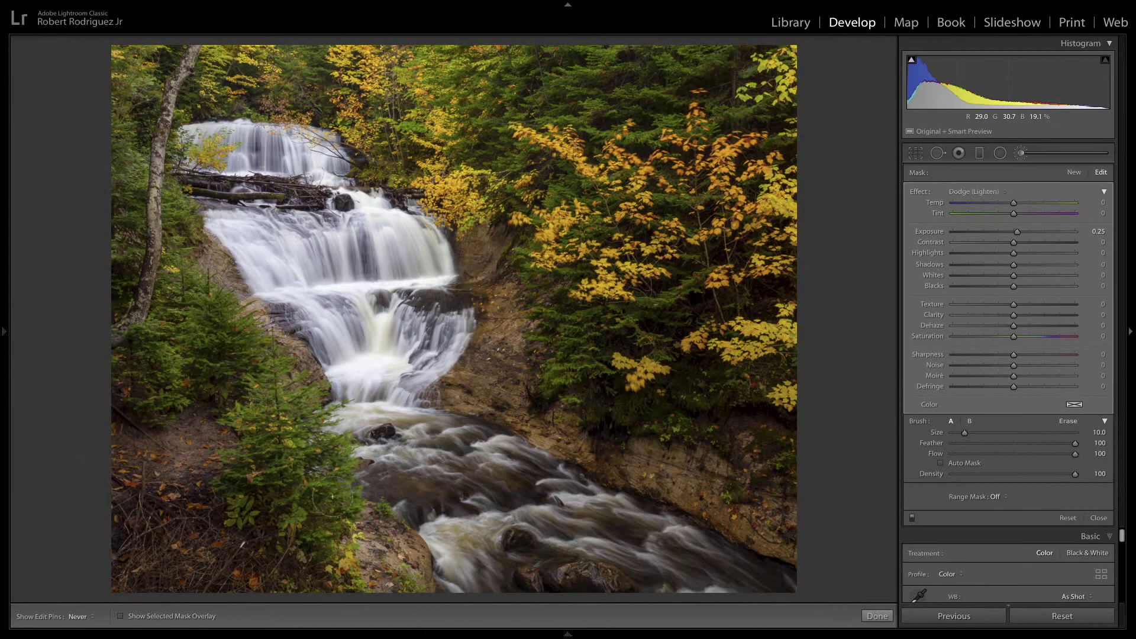
key("h")
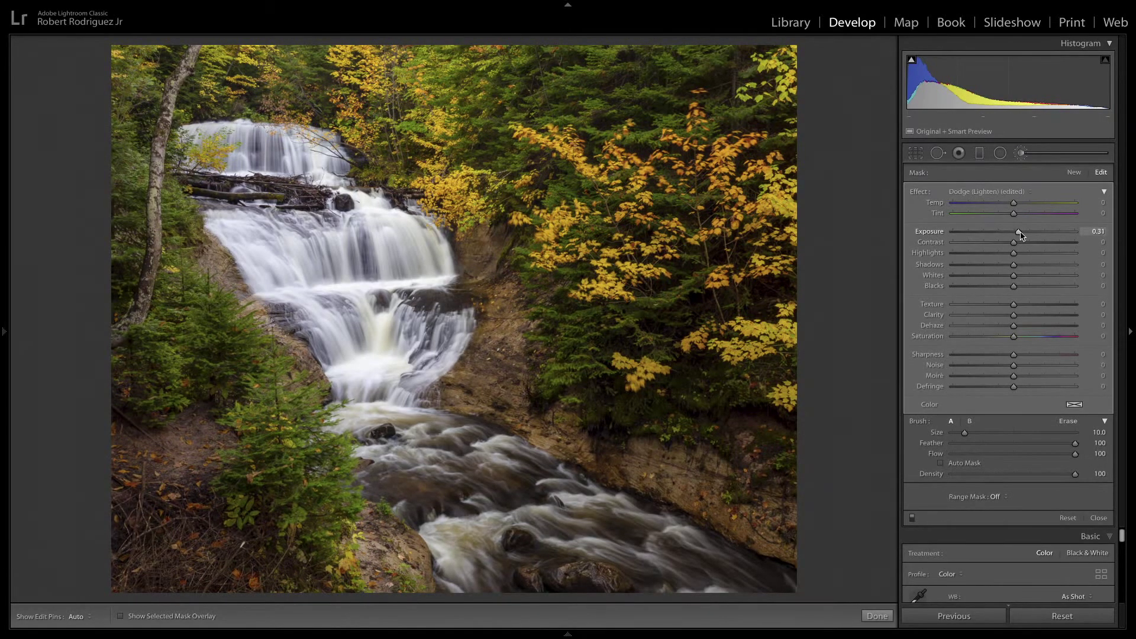
key("h")
key("h")
key("h")
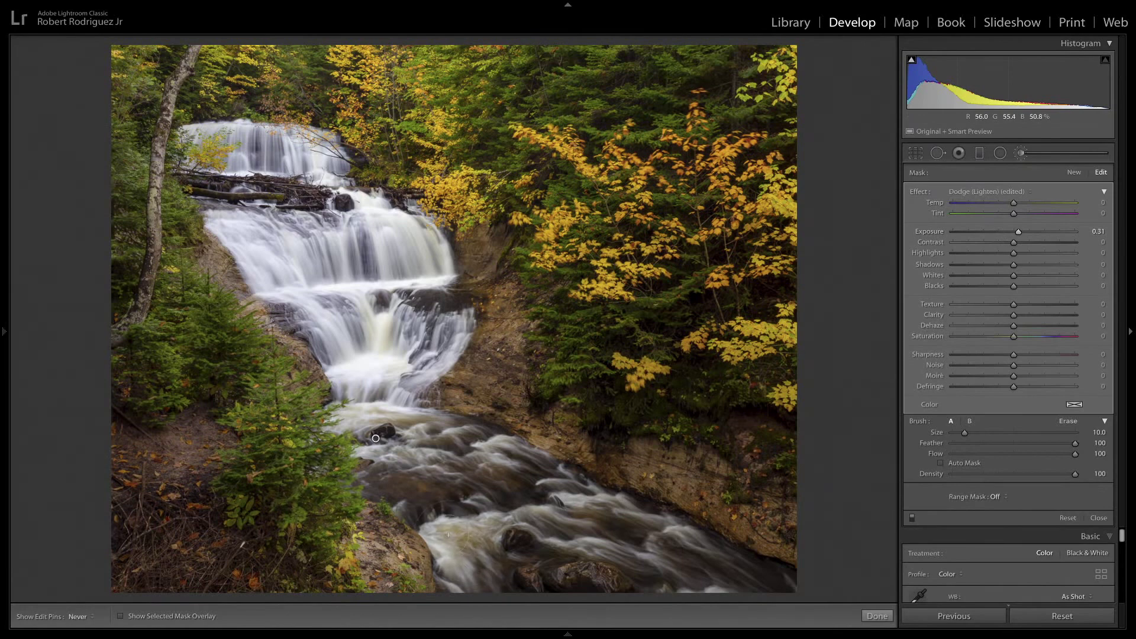
key("h")
key("h")
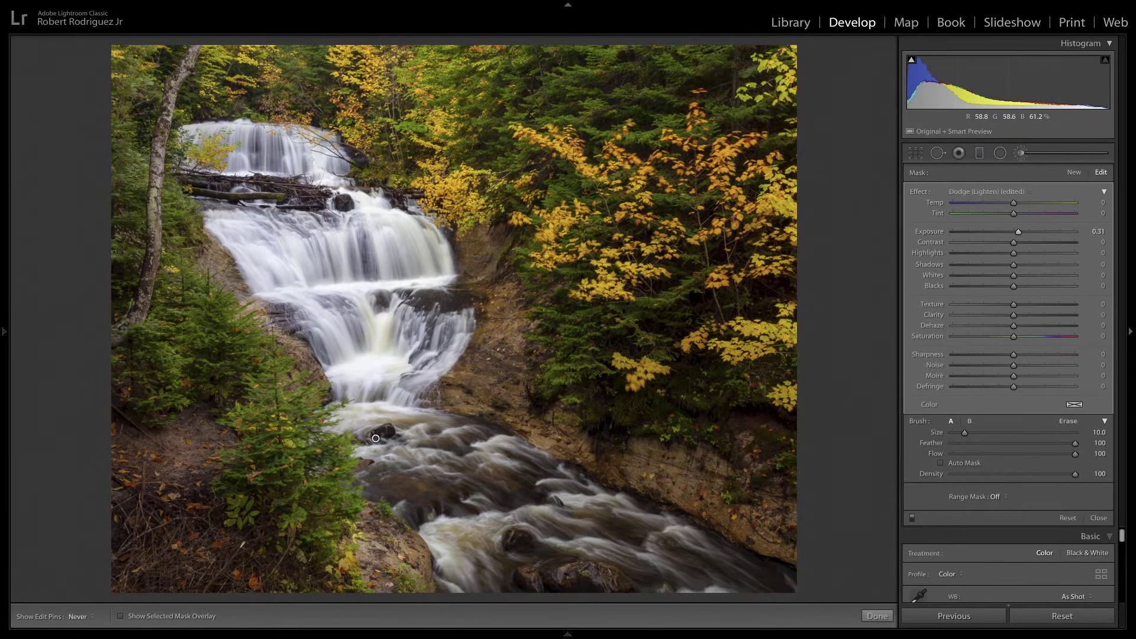
mouse_move(312, 159)
left_mouse_down()
mouse_move(407, 254)
mouse_move(322, 287)
mouse_move(367, 320)
left_mouse_up()
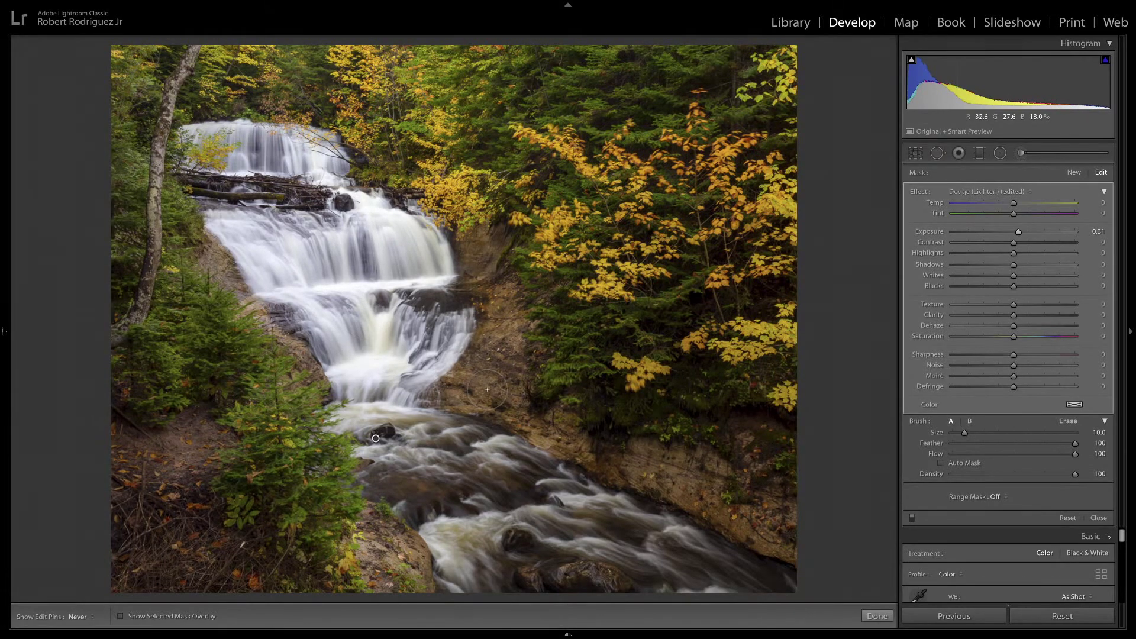
key("h")
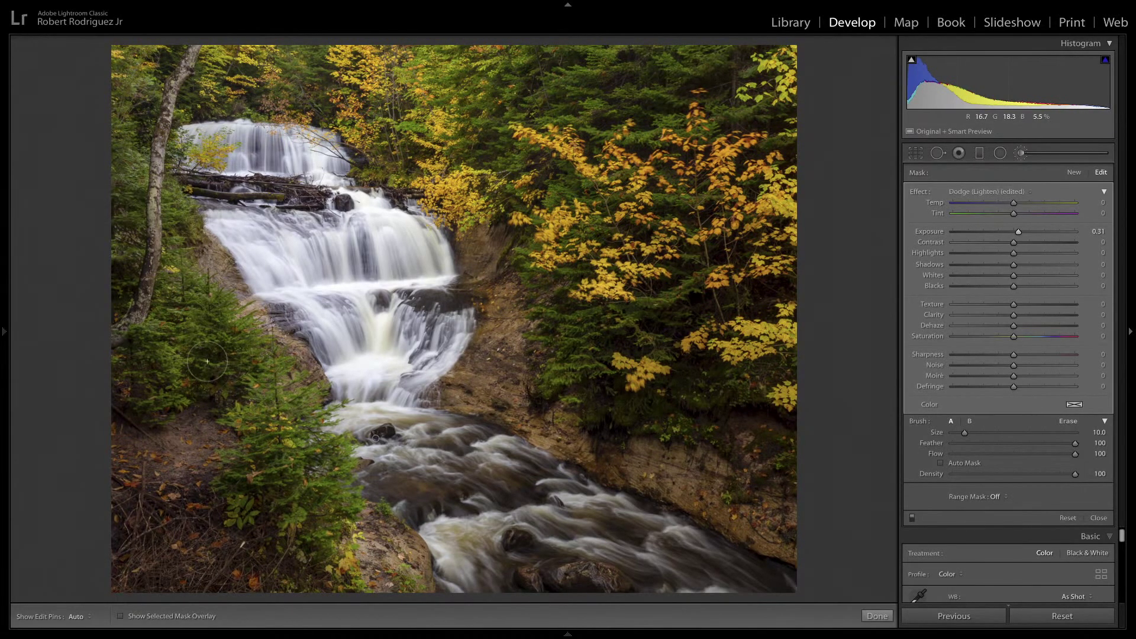
Start a new adjustment brush mask with the Burn (Darken) effect and enlarge the brush to size 11.
key("h")
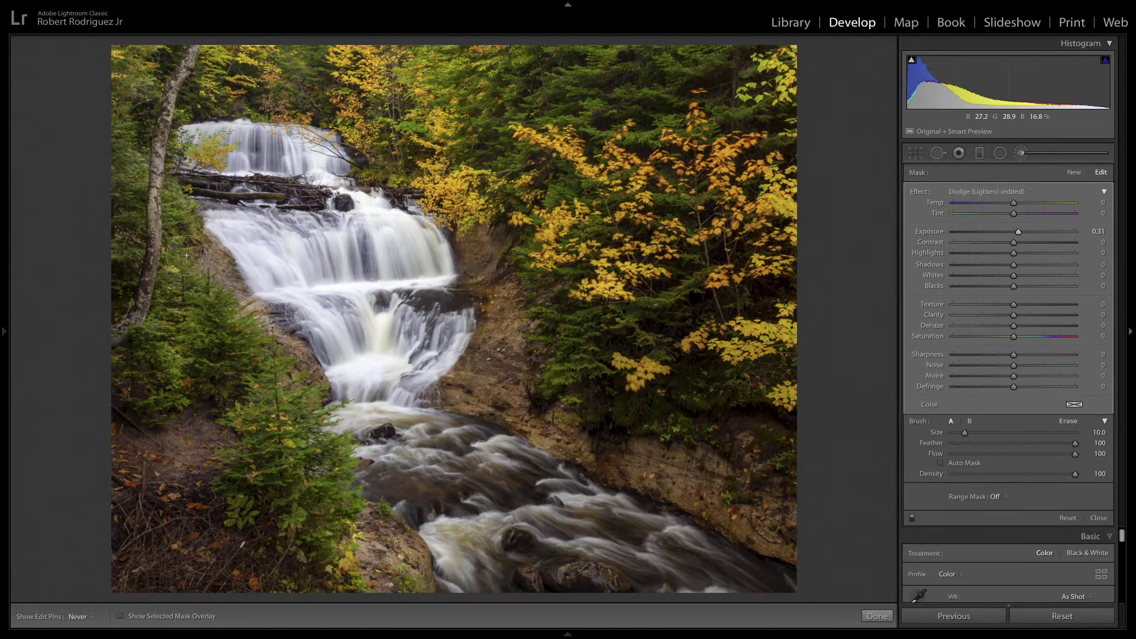
key("h")
key("bracketleft")
key("o")
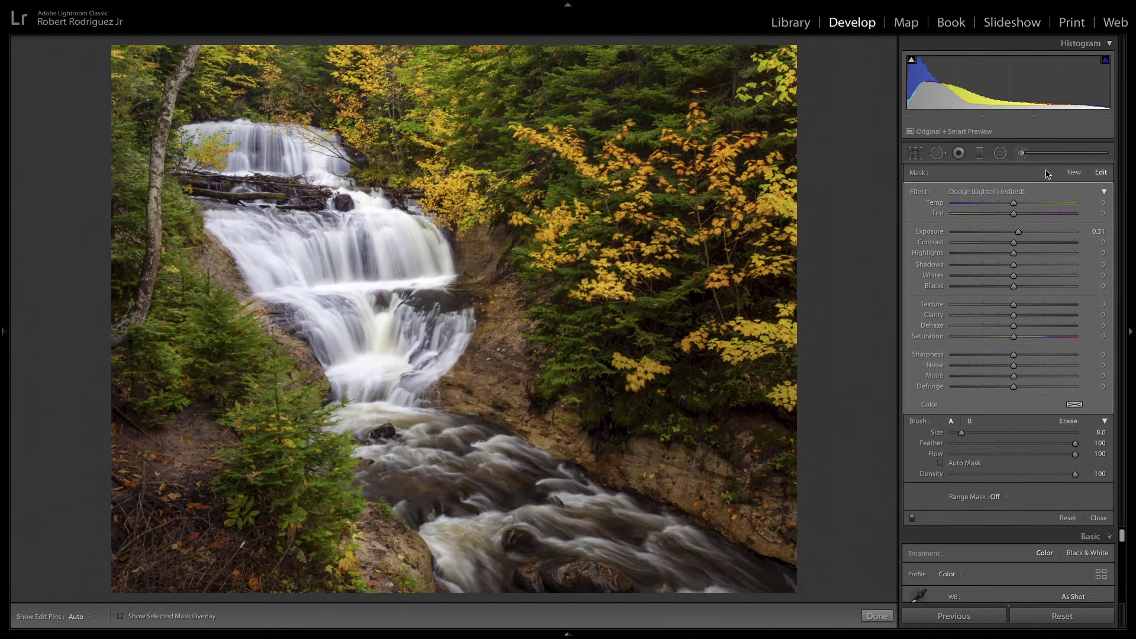
left_click(1073, 172)
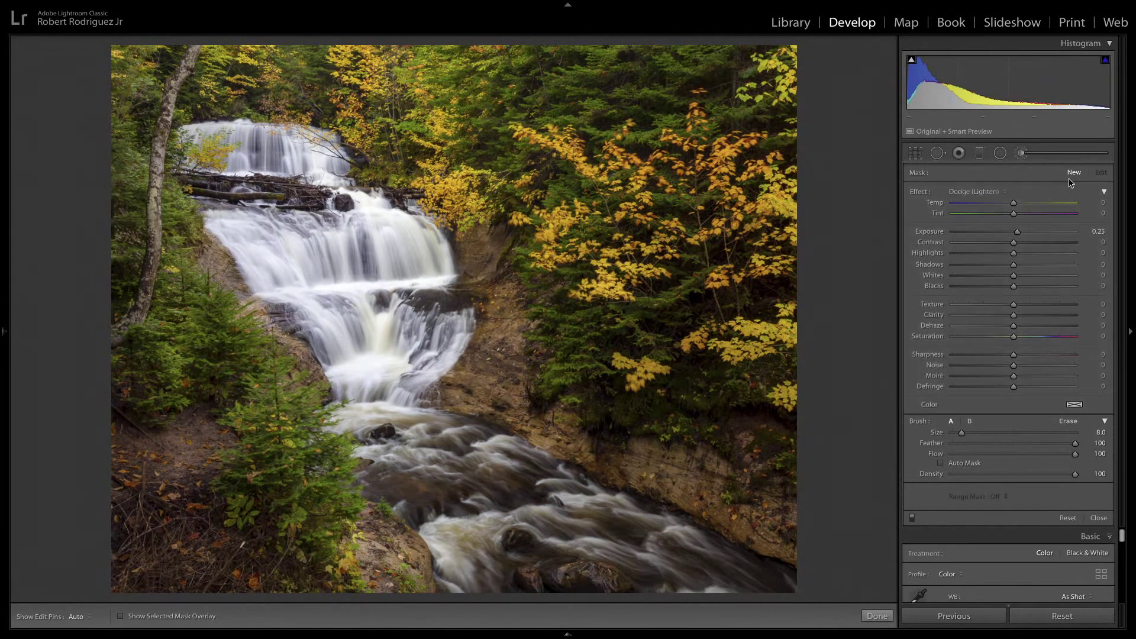
left_click(986, 193)
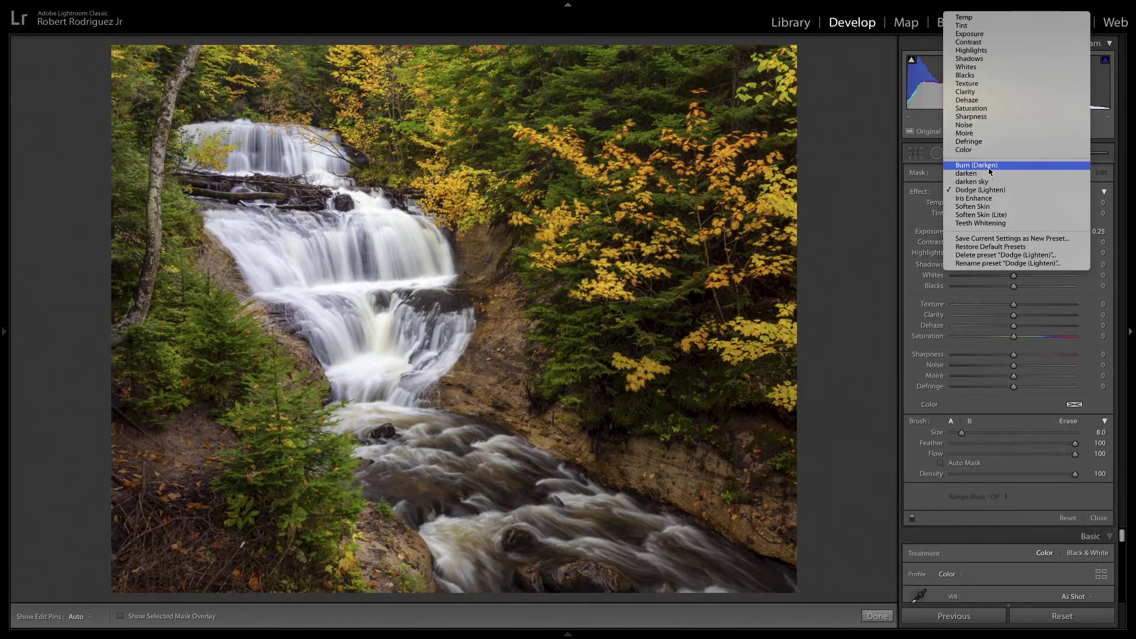
left_click(987, 167)
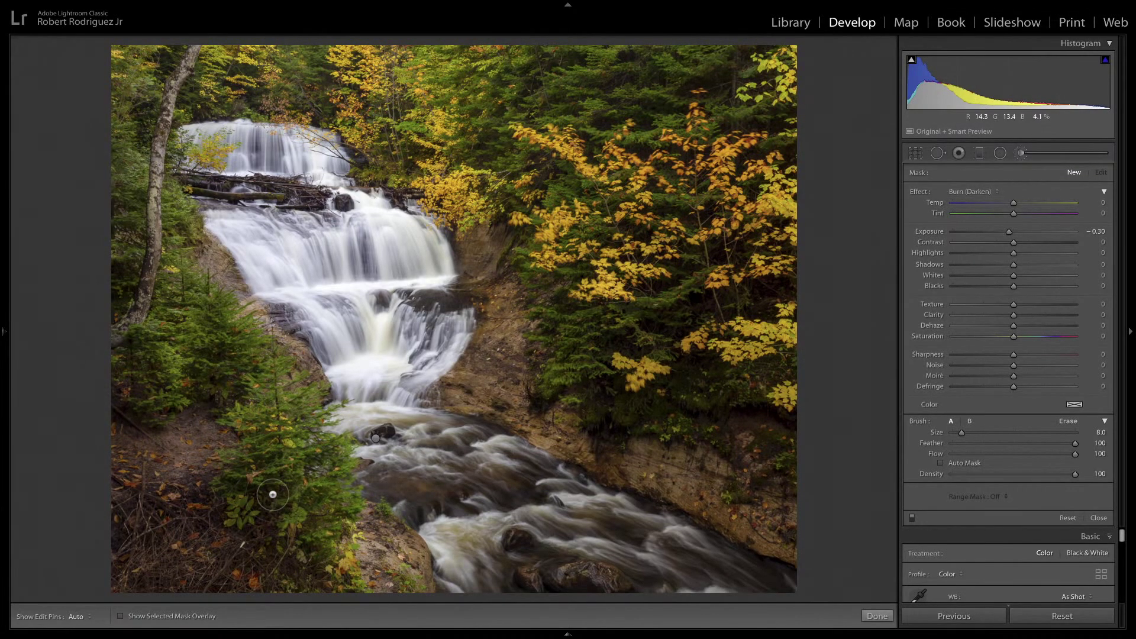
key("bracketright")
key("bracketright")
key("bracketright")
Darken the foreground evergreen beside the river at exposure -0.30, checking with the edit pins hidden, and close the brush.
mouse_move(255, 477)
left_mouse_down()
mouse_move(278, 512)
mouse_move(234, 441)
left_mouse_up()
key("h")
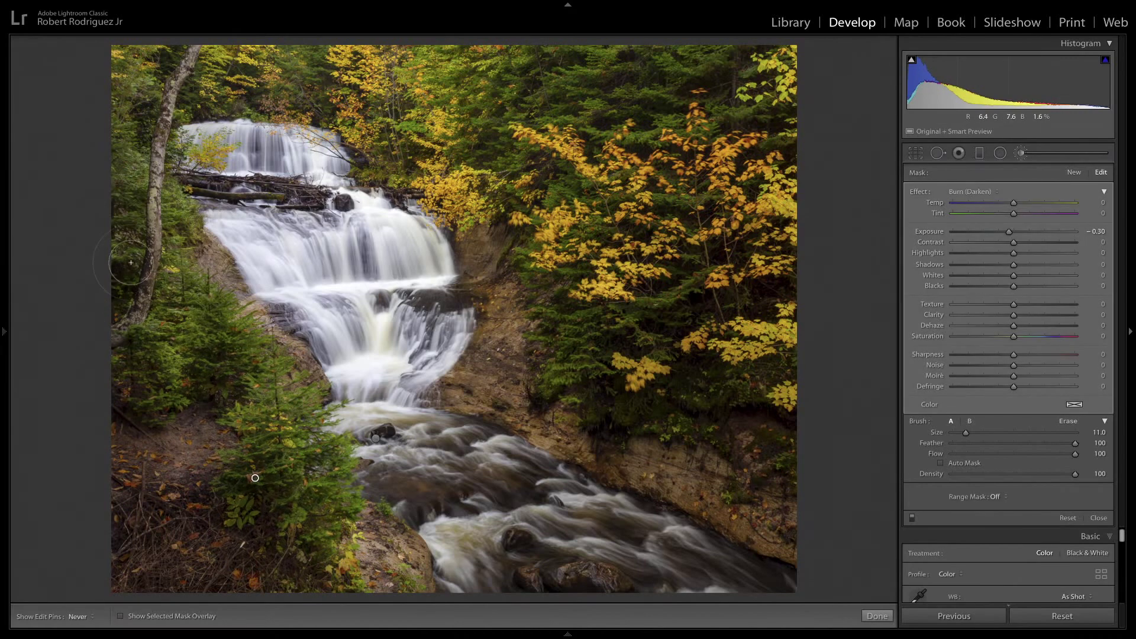
key("h")
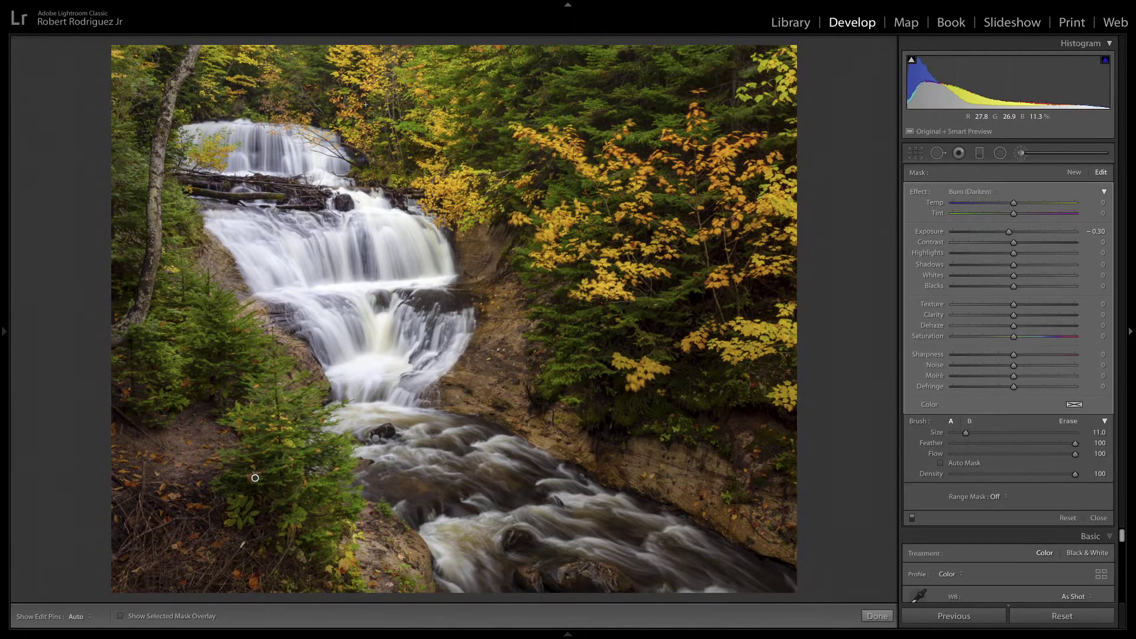
key("h")
key("h")
key("h")
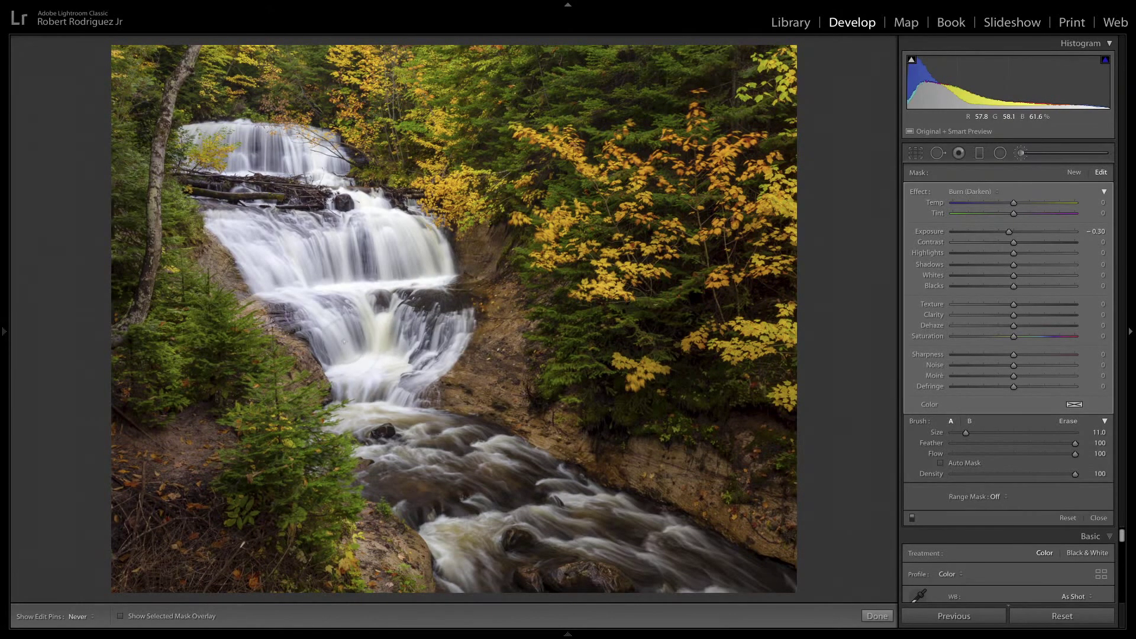
key("h")
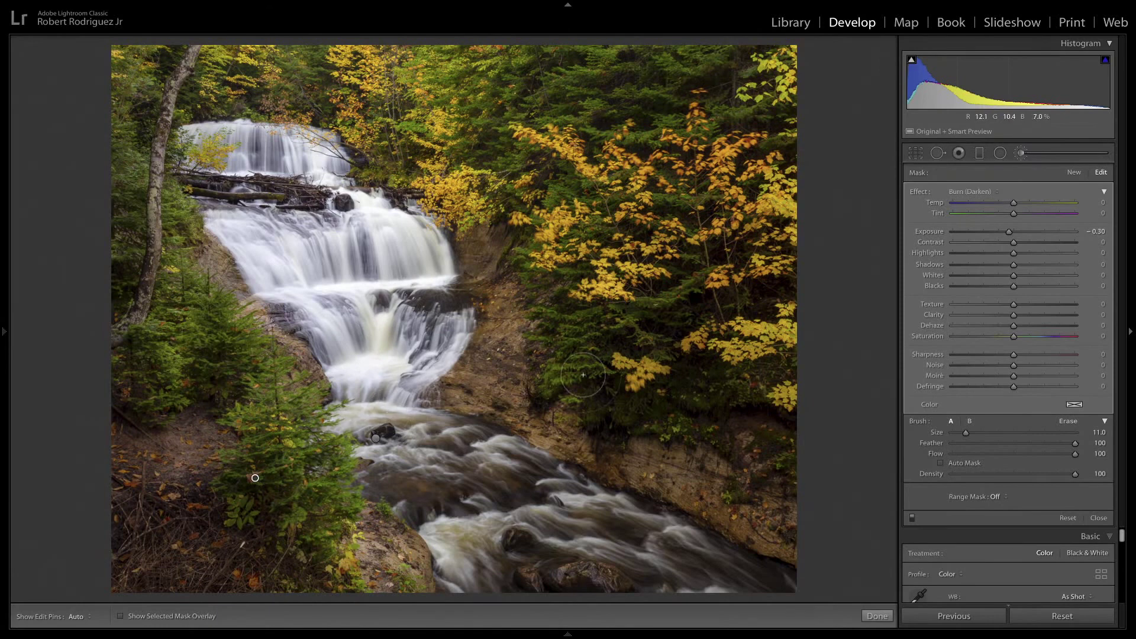
left_click(1099, 518)
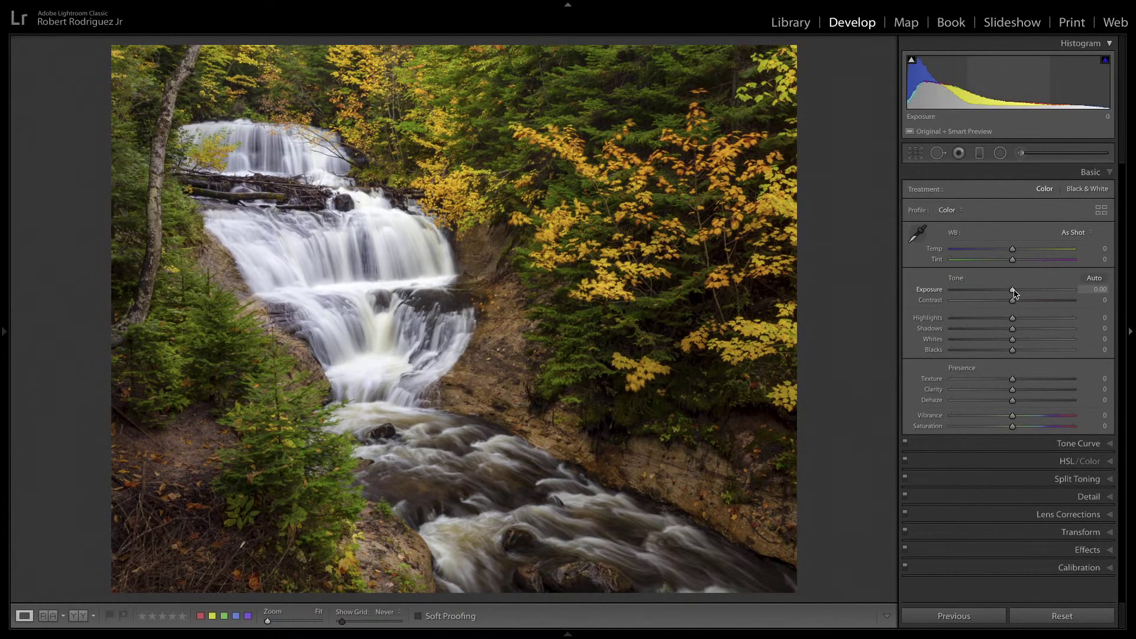
Set the waterfall photo's Exposure to +0.20, Clarity to +16 and Contrast to +8, and compare it with the original.
left_click_drag(1013, 290, 1015, 290)
left_click_drag(1015, 293, 1016, 292)
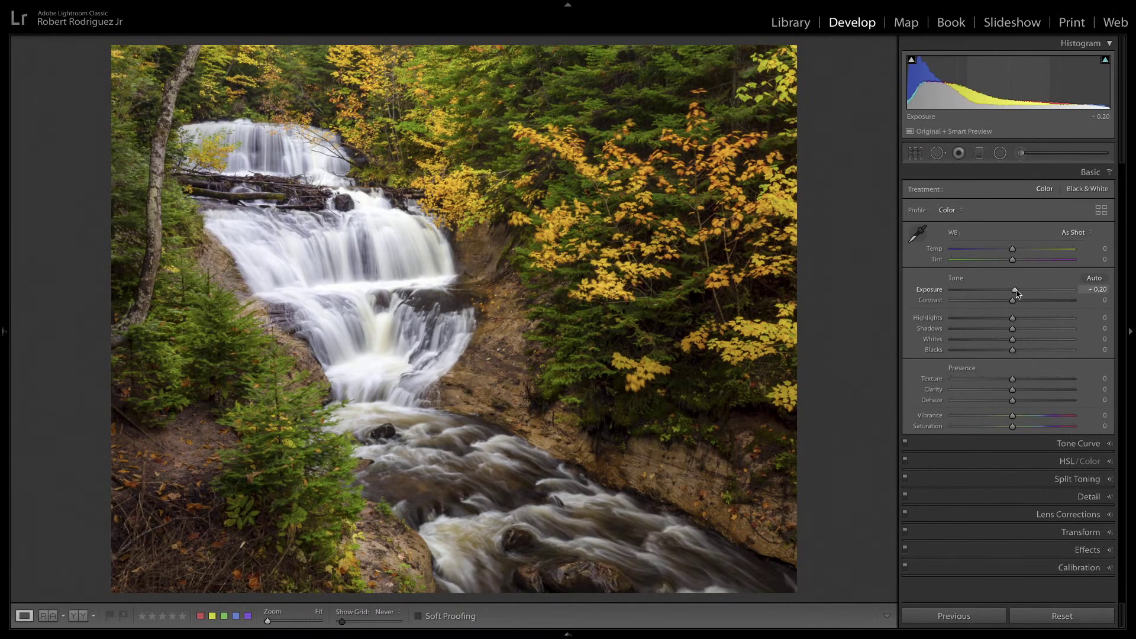
left_click_drag(1013, 389, 1026, 392)
left_click_drag(1013, 301, 1017, 303)
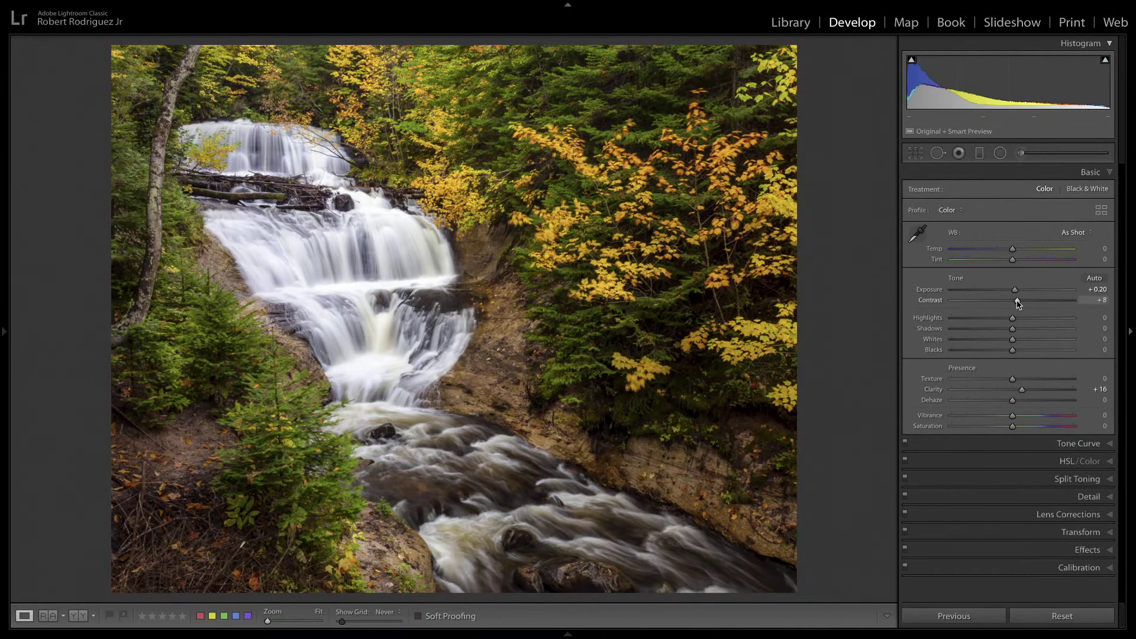
key("backslash")
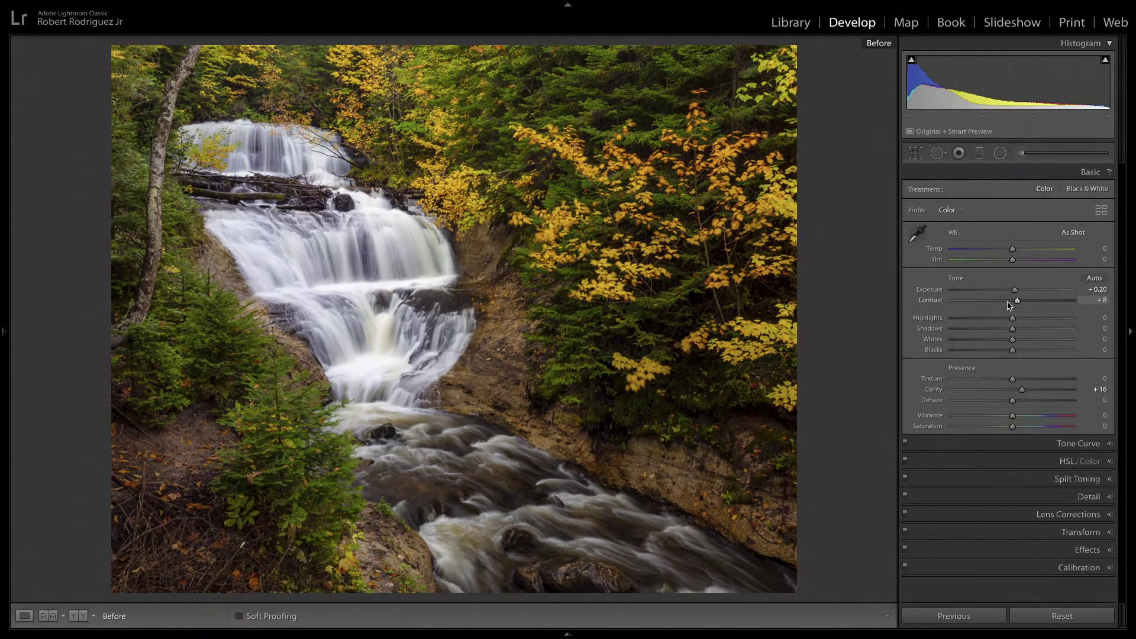
key("backslash")
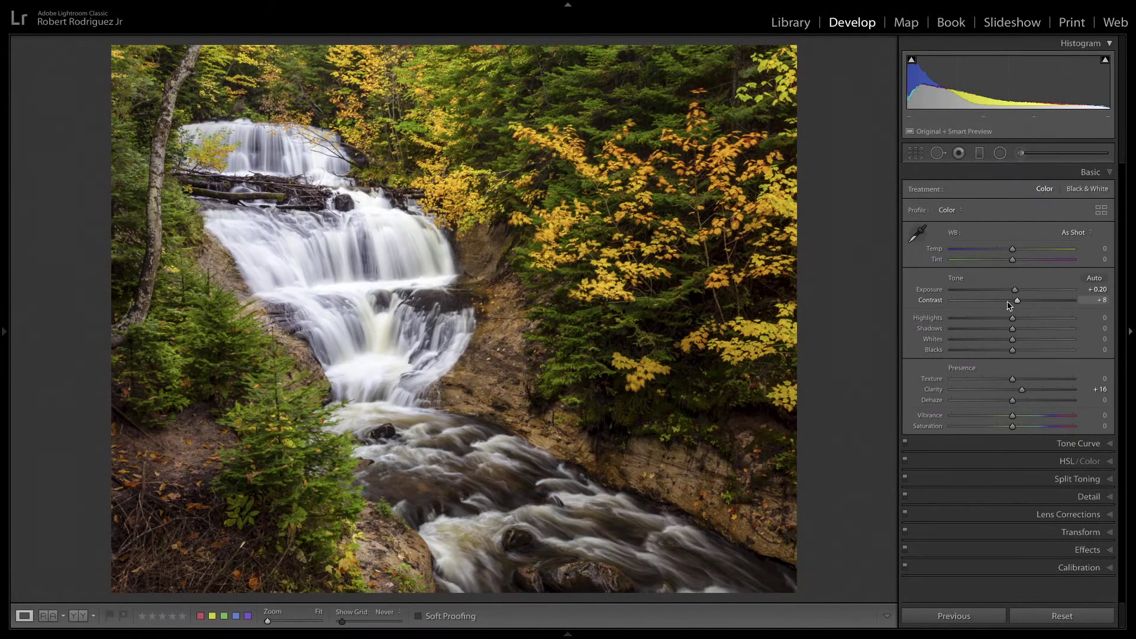
key("i")
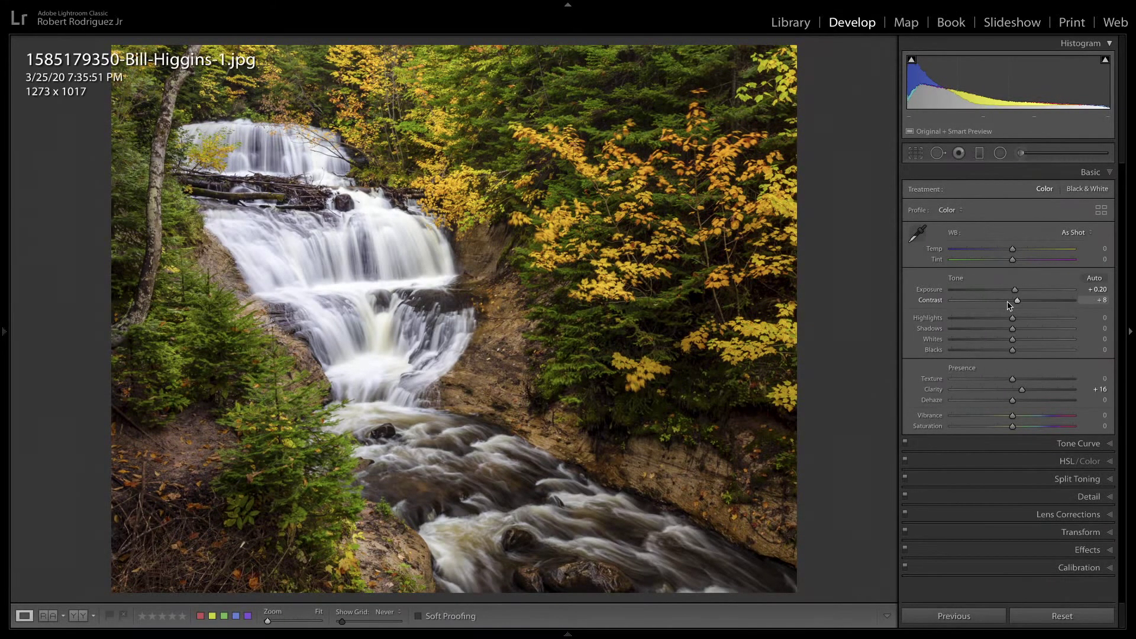
key("g")
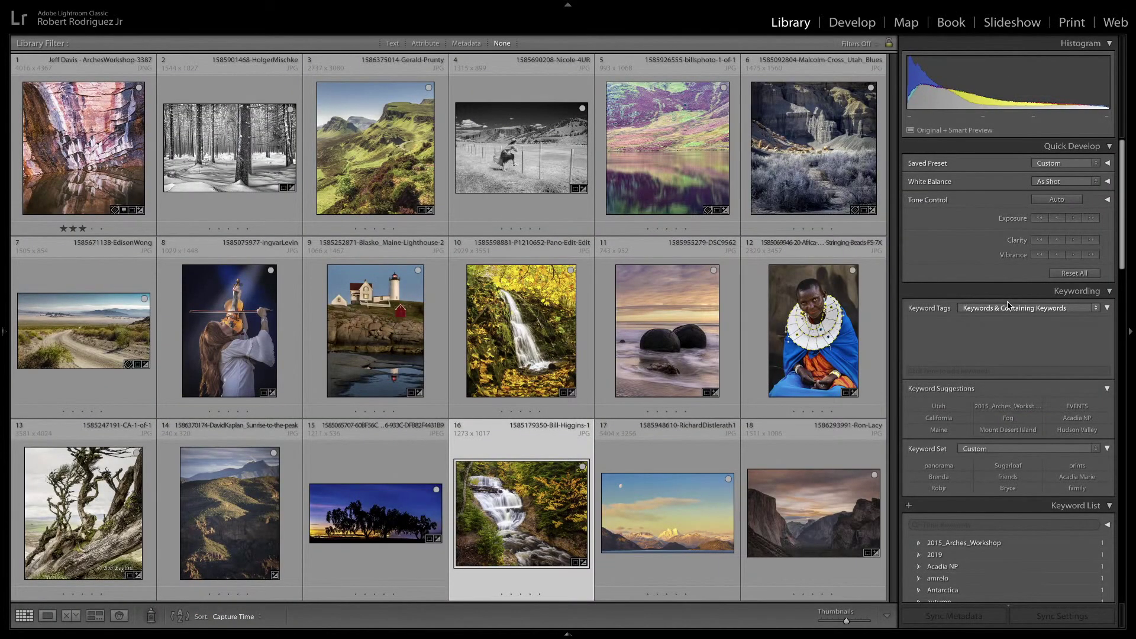
Open the photo of the moon over snowy mountains and crop its right side to about 4431 x 3256 pixels.
double_click(702, 512)
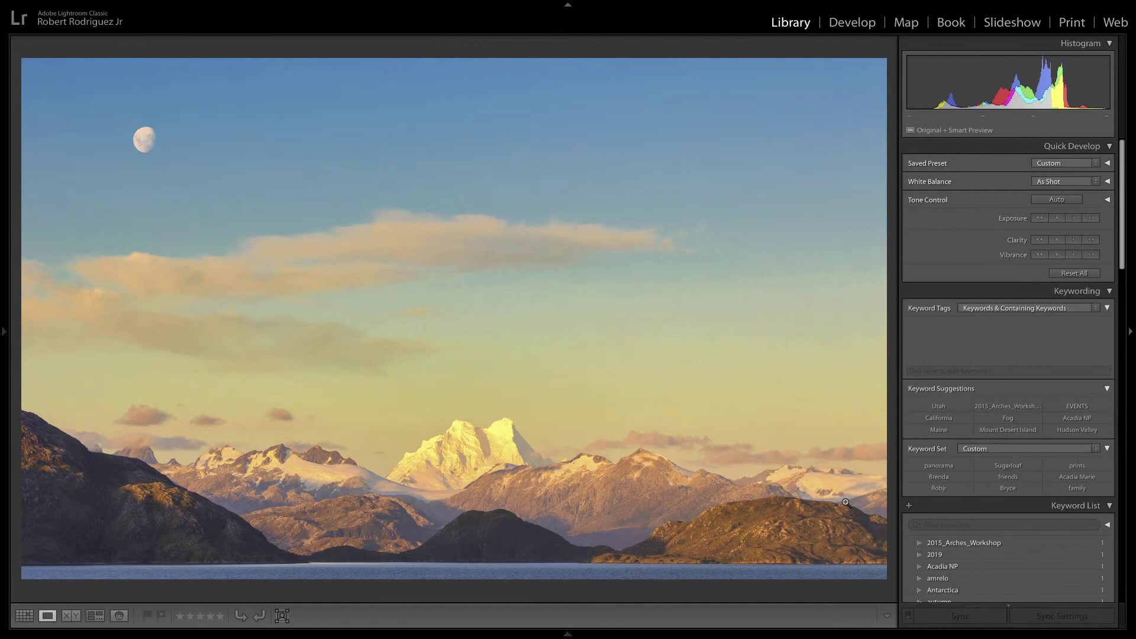
key("r")
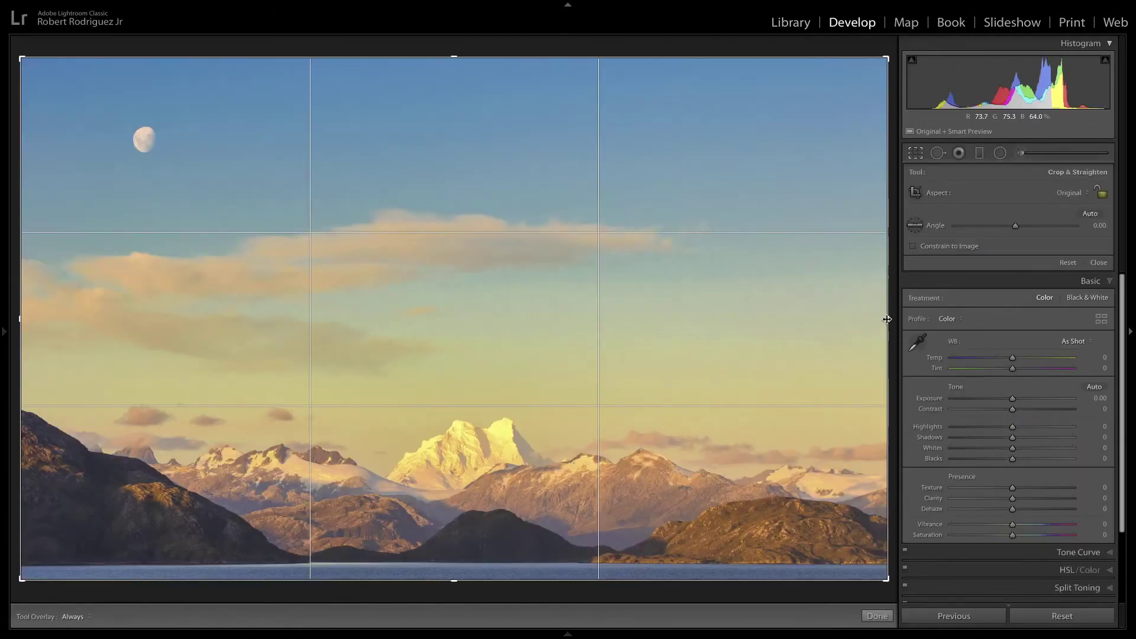
left_click_drag(888, 320, 809, 323)
key("Return")
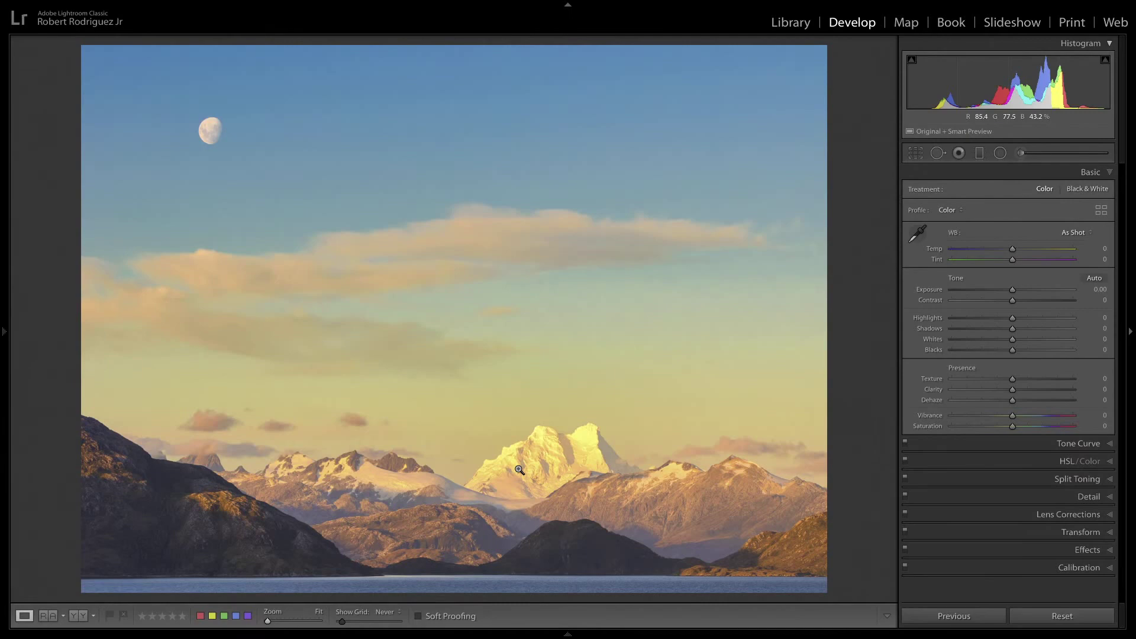
key("i")
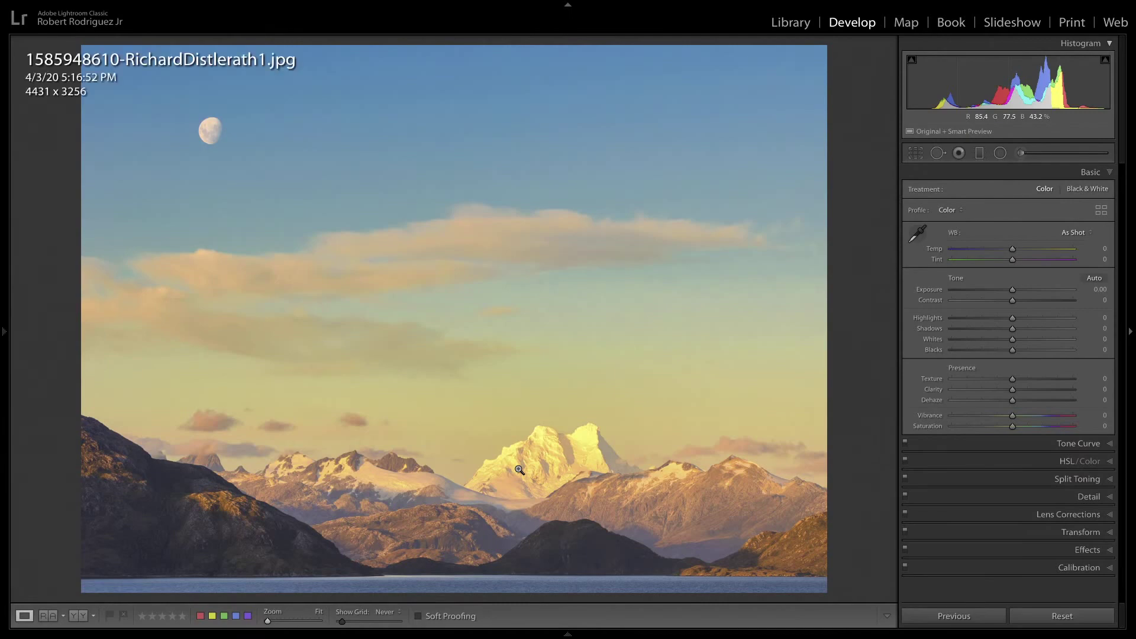
key("i")
Open the Yosemite valley sunset photo from the grid and bring up its Split Toning settings in Develop.
key("g")
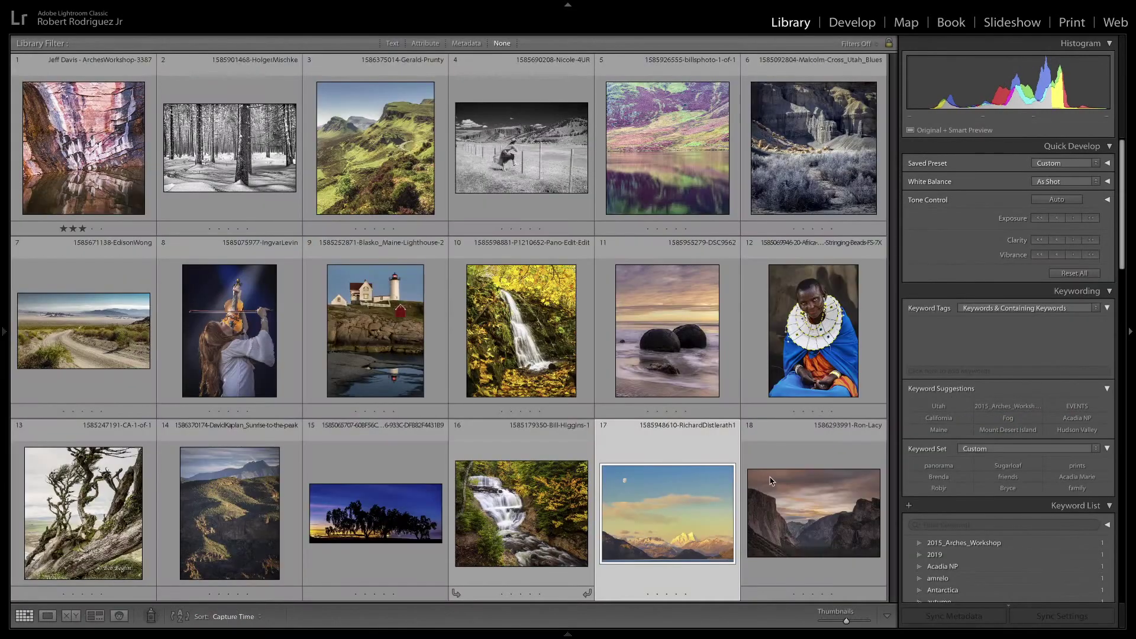
double_click(771, 480)
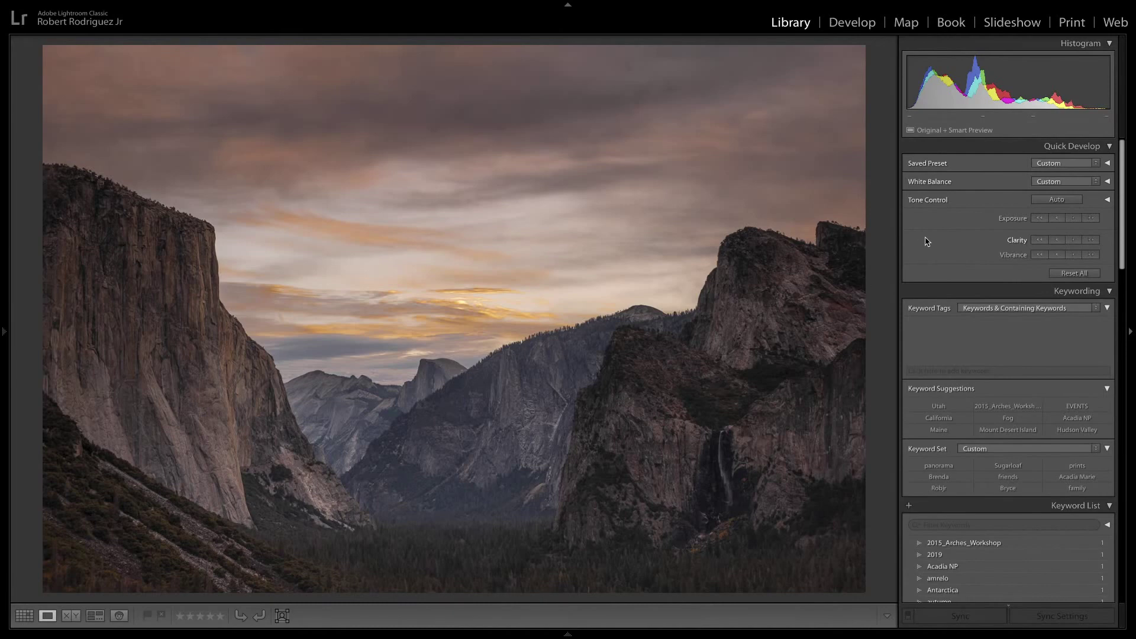
key("d")
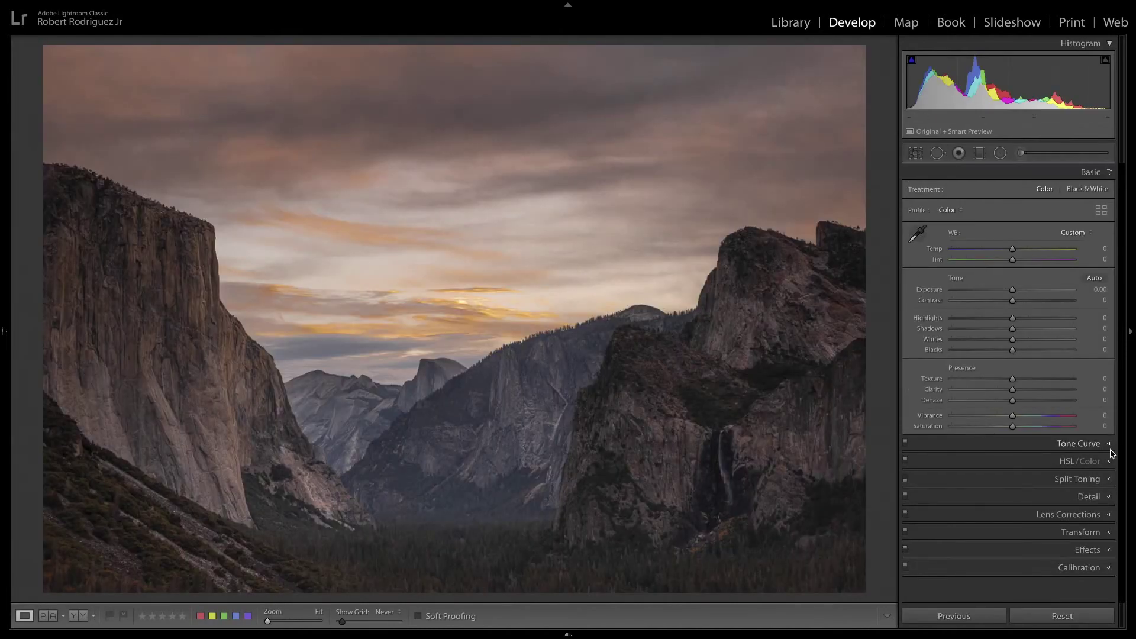
left_click(1112, 478)
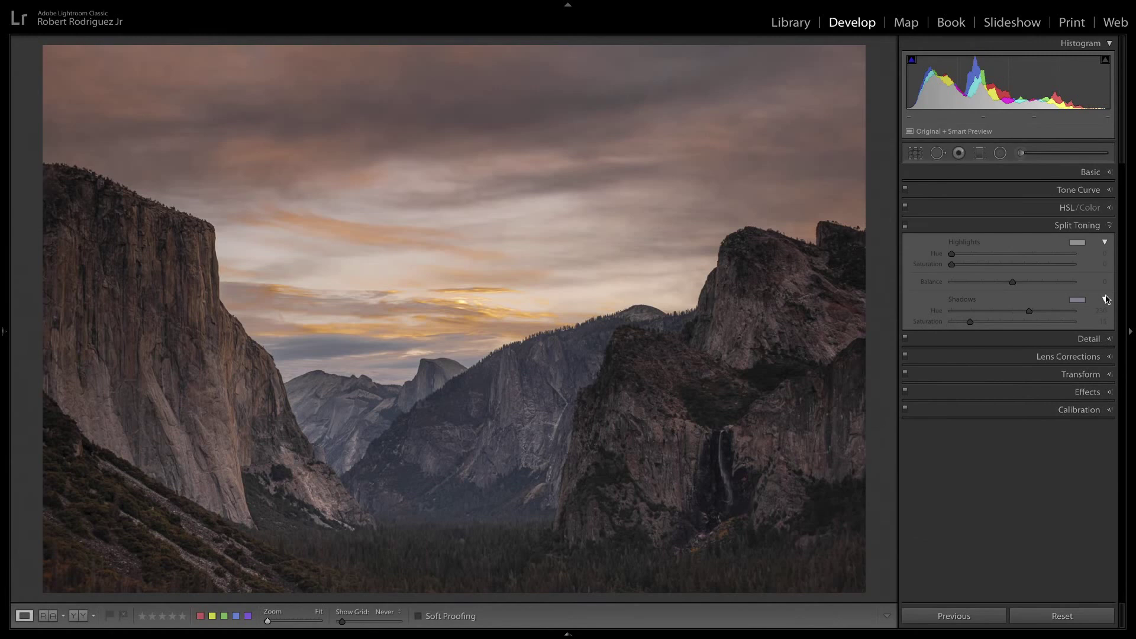
Set the split toning shadows to Hue 230 and Saturation 14, previewing the hue at full strength and comparing with the original.
left_click(1030, 312)
left_click_drag(1030, 314, 900, 332)
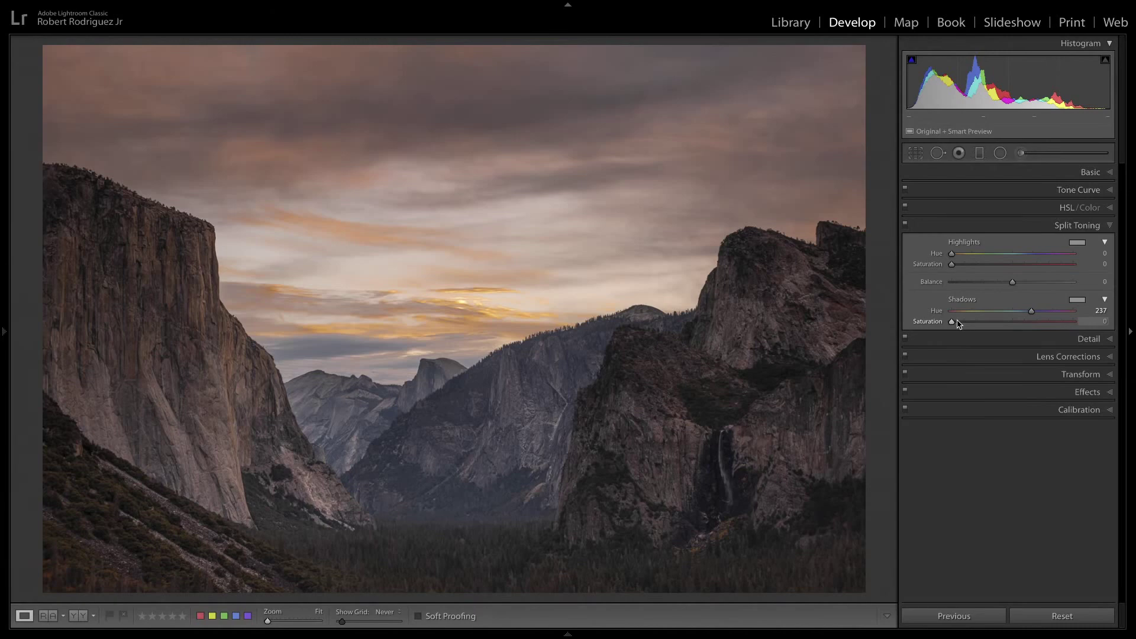
key("alt")
left_click(1032, 311, "alt")
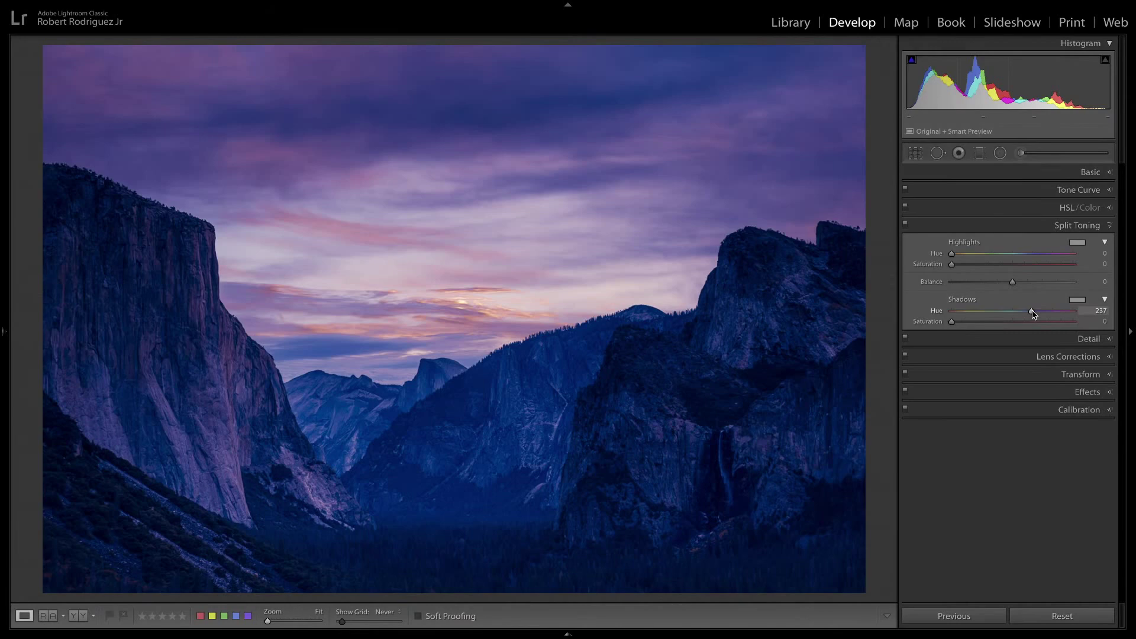
left_click_drag(1032, 314, 1030, 315)
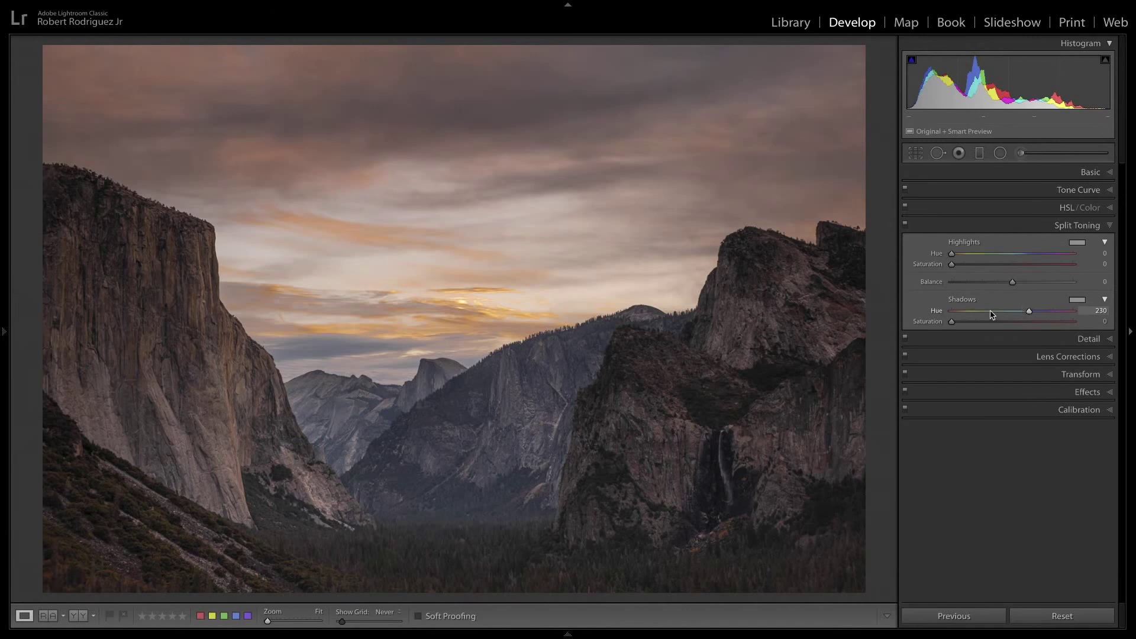
left_click_drag(953, 325, 971, 326)
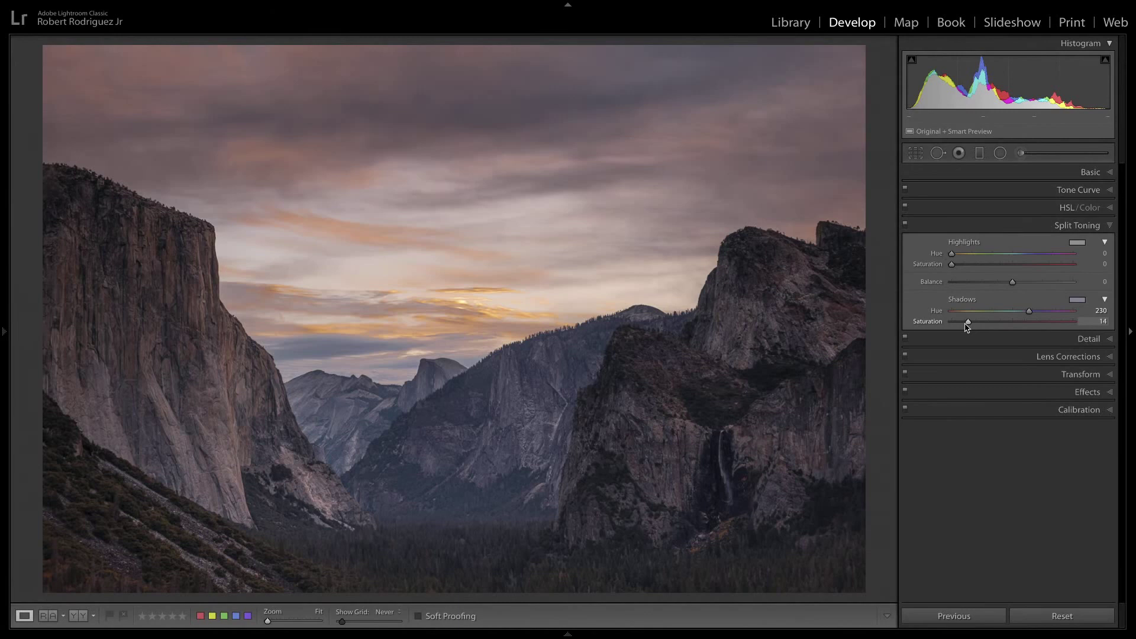
key("backslash")
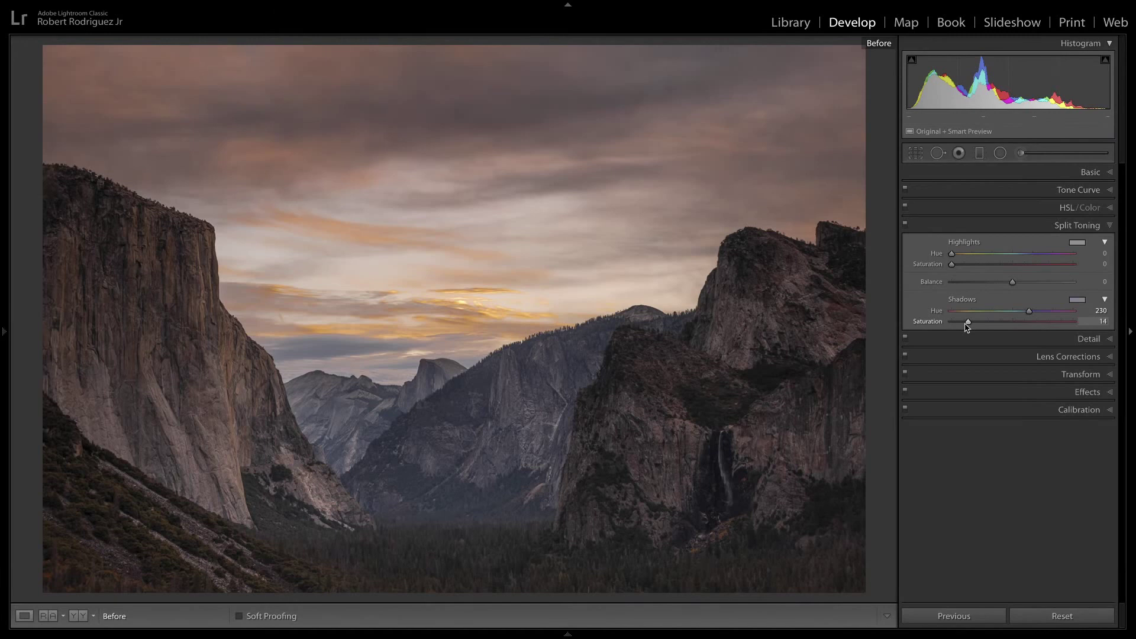
key("backslash")
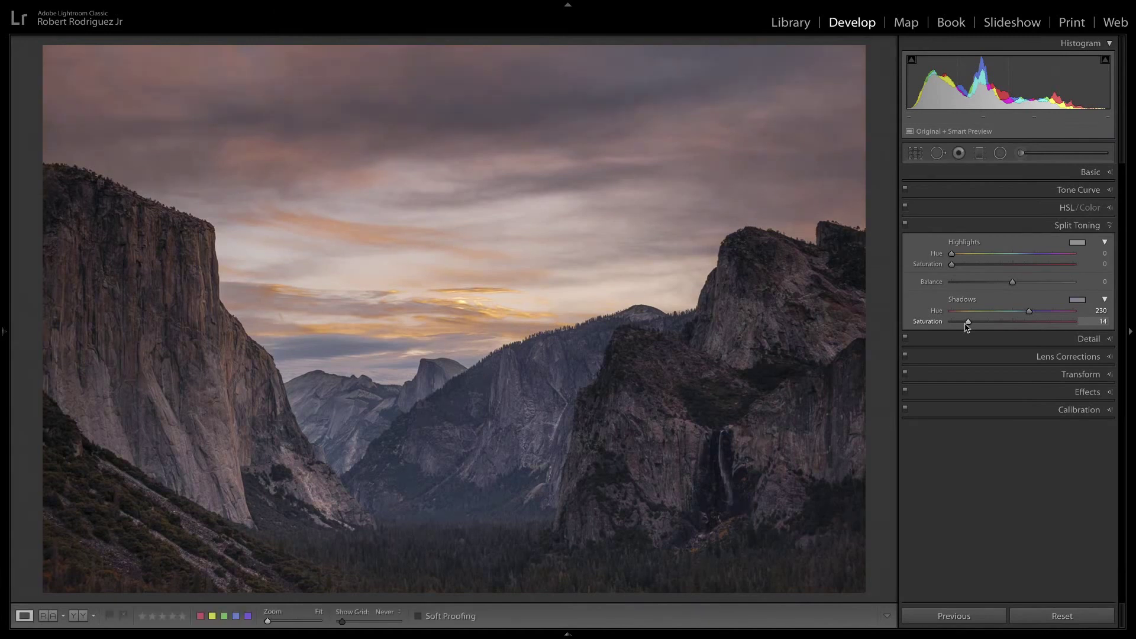
Reduce the shadows' split toning Saturation to 10 and compare the valley photo with its original.
key("Down")
key("Down")
key("Down")
key("Down")
key("backslash")
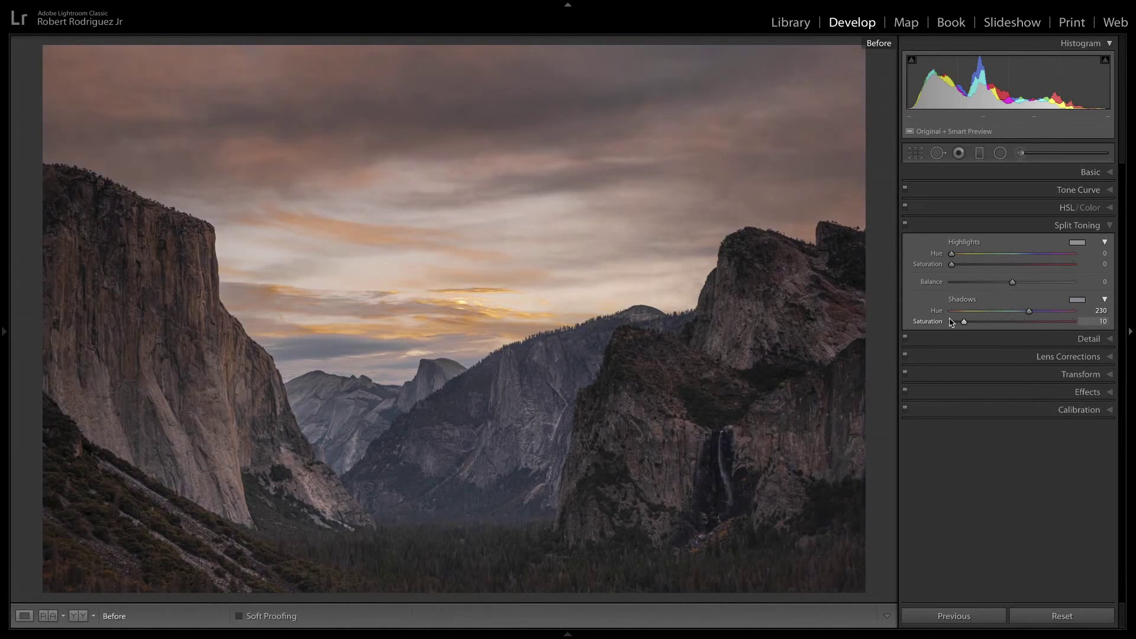
key("backslash")
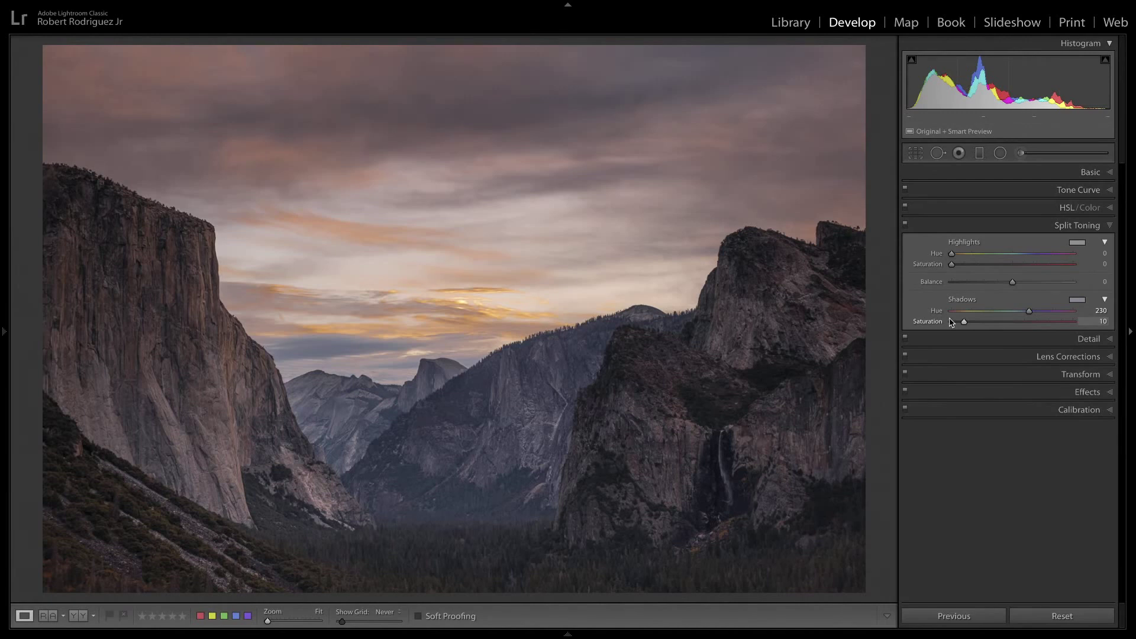
Return to the photo grid and show the RRjr Samples collection.
key("g")
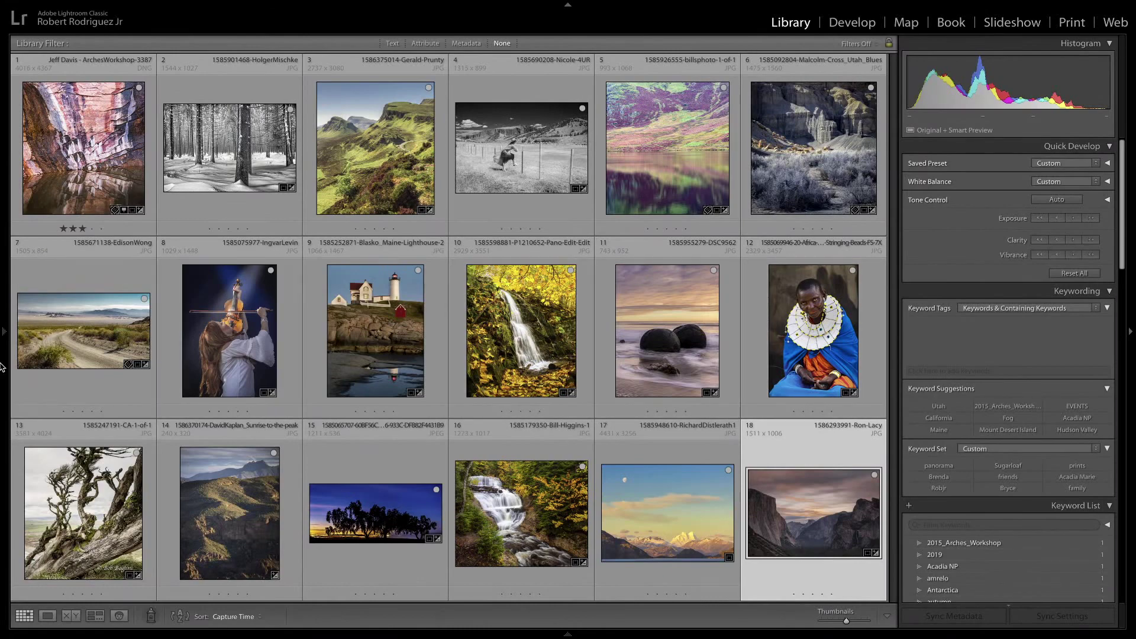
left_click(5, 333)
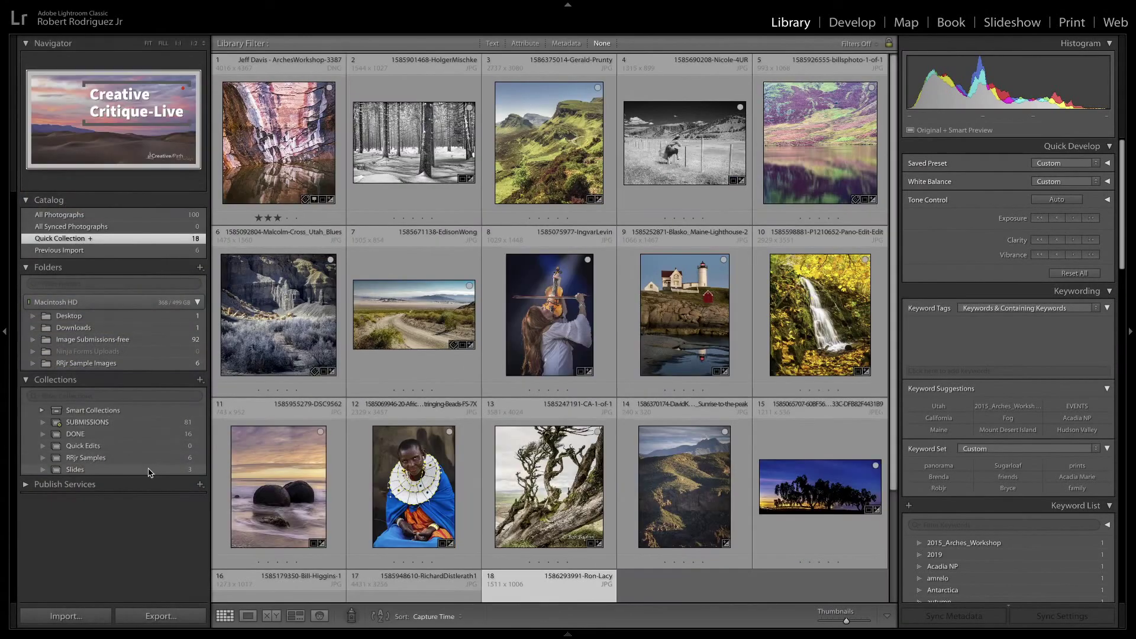
left_click(138, 459)
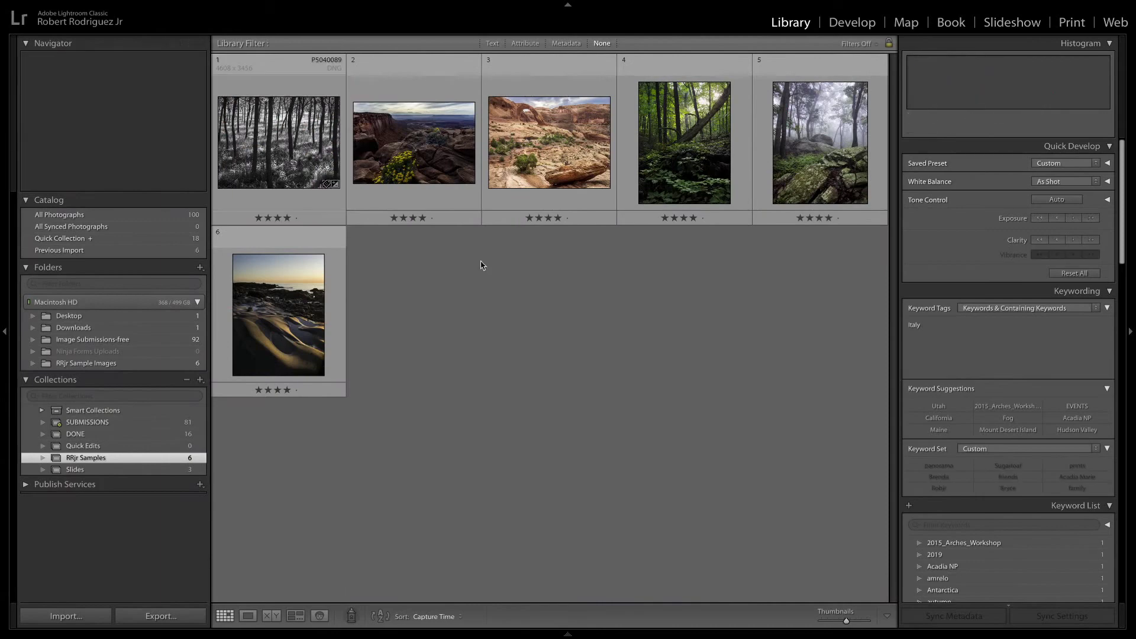
Open the black-and-white tree grove photo in Loupe view and hide all the surrounding panels to enlarge it.
double_click(286, 139)
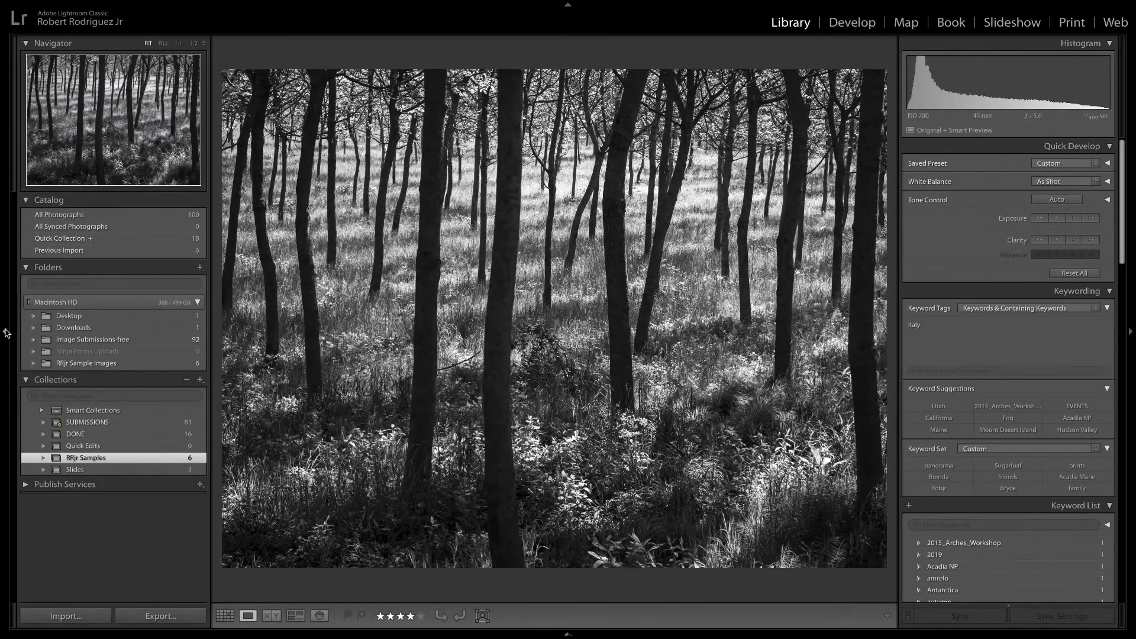
left_click(6, 333)
key("shift+Tab")
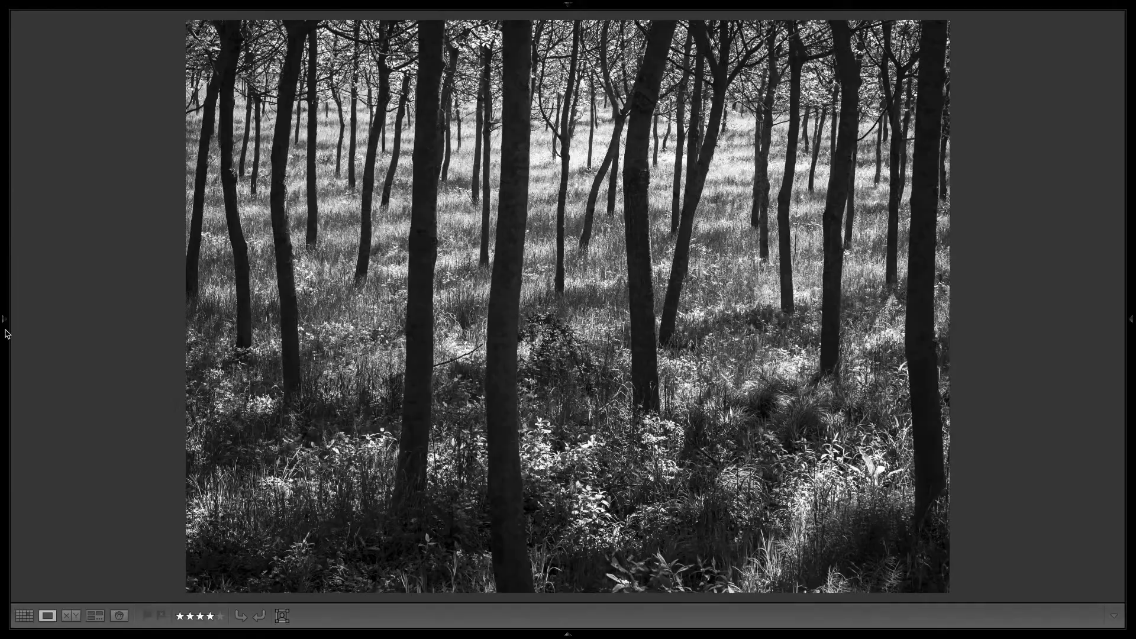
left_click(6, 333)
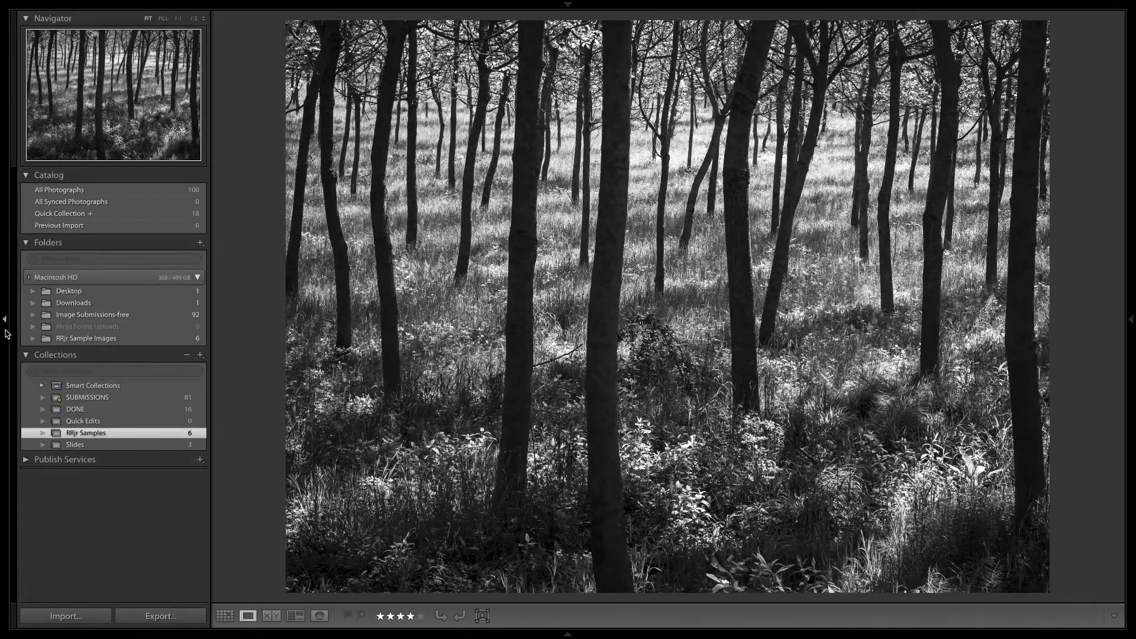
left_click(6, 333)
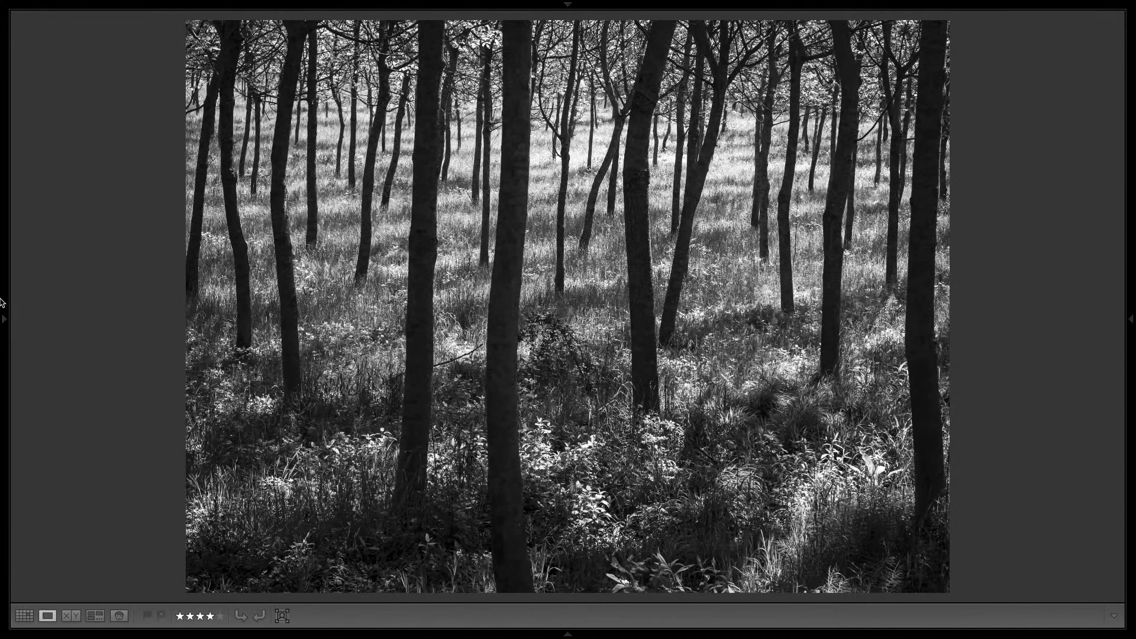
Advance past the canyon wildflower photo to the stone arch photo and trace a line from the foreground boulder up to the arch.
mouse_move(1, 302)
key("Right")
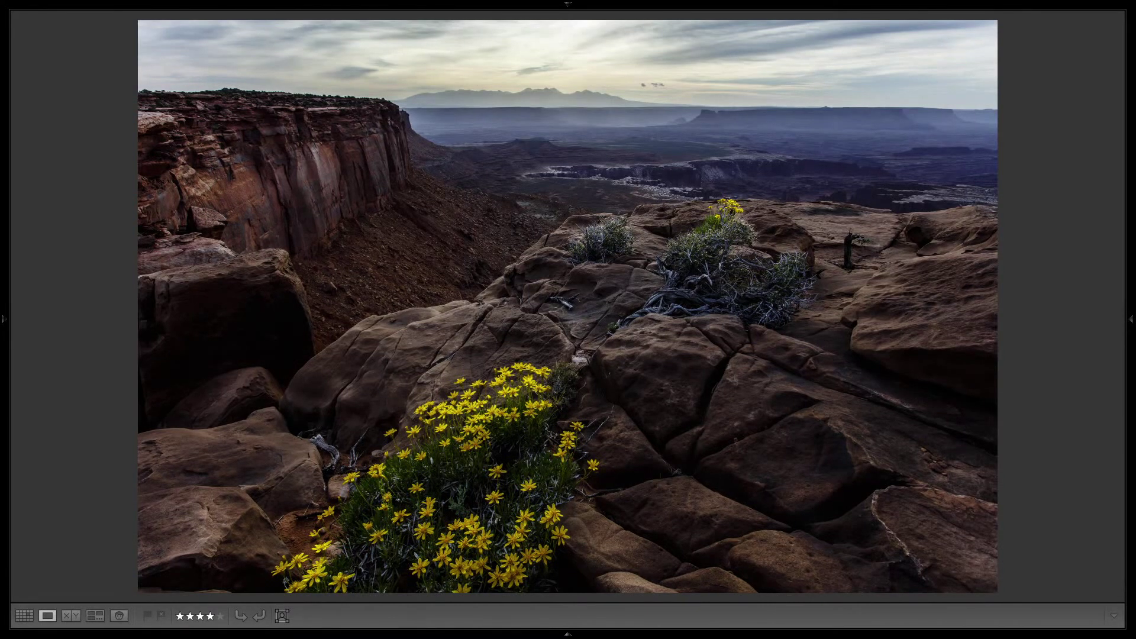
key("Right")
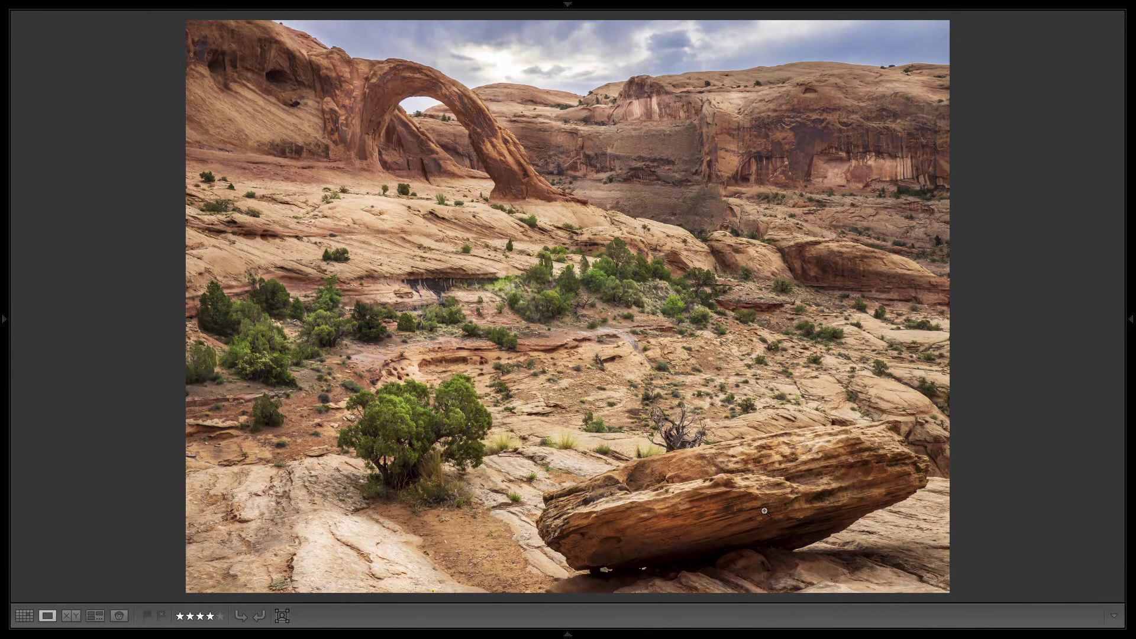
mouse_move(847, 497)
left_mouse_down()
mouse_move(805, 475)
mouse_move(586, 470)
mouse_move(408, 433)
mouse_move(383, 407)
mouse_move(376, 369)
mouse_move(381, 340)
mouse_move(400, 324)
mouse_move(603, 299)
mouse_move(676, 260)
mouse_move(642, 219)
mouse_move(519, 145)
mouse_move(451, 84)
mouse_move(371, 50)
left_mouse_up()
Show the forest photo with the leaning trunk, trace an S-curve from the foreground leaves along the trunk and around the upper trees, and clear it.
key("Right")
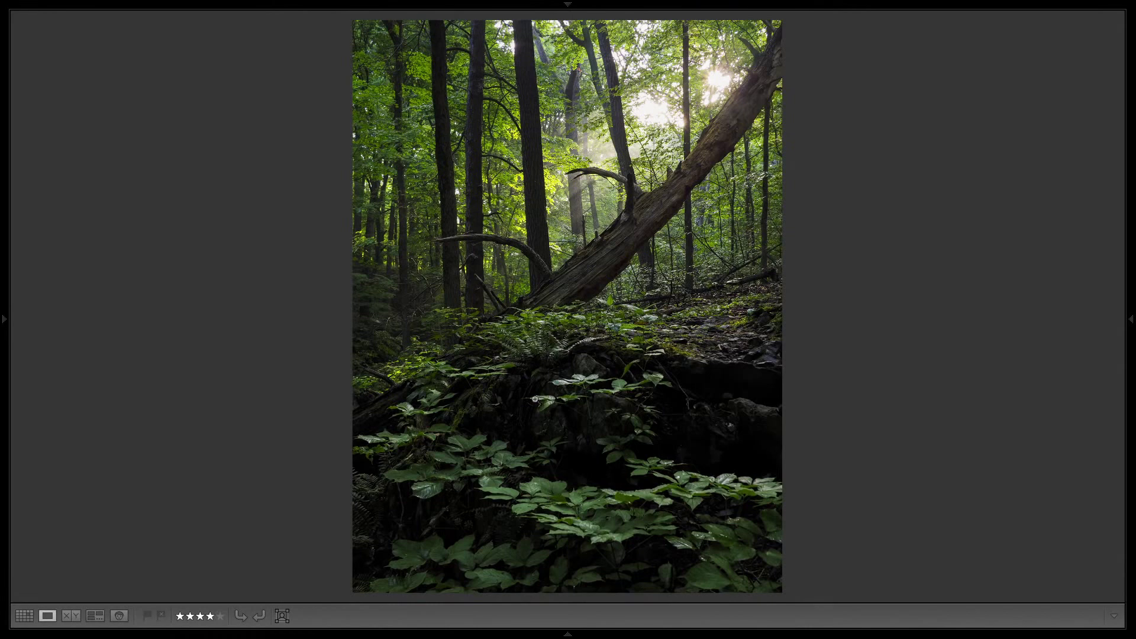
mouse_move(755, 520)
left_mouse_down()
mouse_move(576, 513)
mouse_move(515, 497)
mouse_move(468, 452)
mouse_move(465, 416)
mouse_move(511, 349)
mouse_move(698, 172)
left_mouse_up()
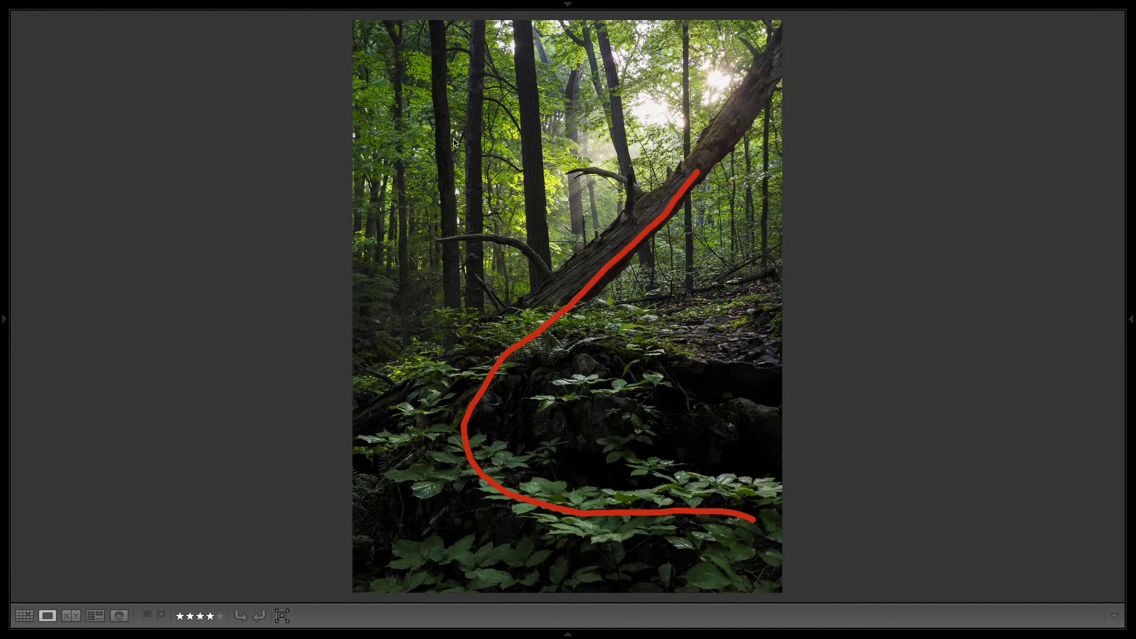
mouse_move(638, 243)
left_mouse_down()
mouse_move(706, 154)
mouse_move(713, 106)
mouse_move(652, 51)
mouse_move(531, 71)
mouse_move(443, 163)
left_mouse_up()
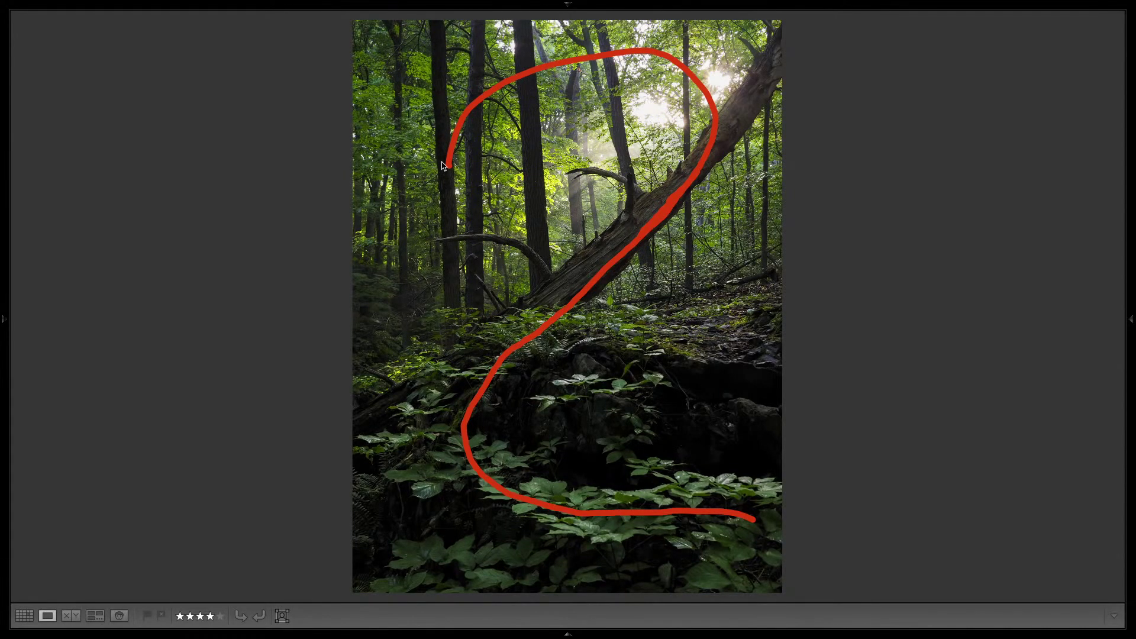
left_click_drag(447, 157, 449, 270)
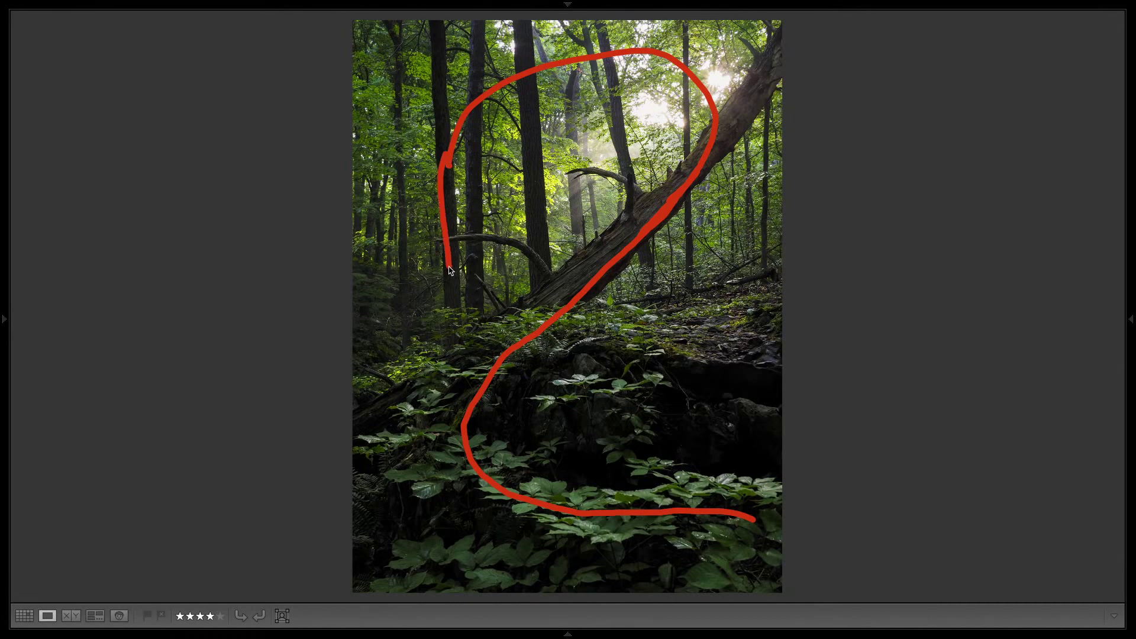
key("Escape")
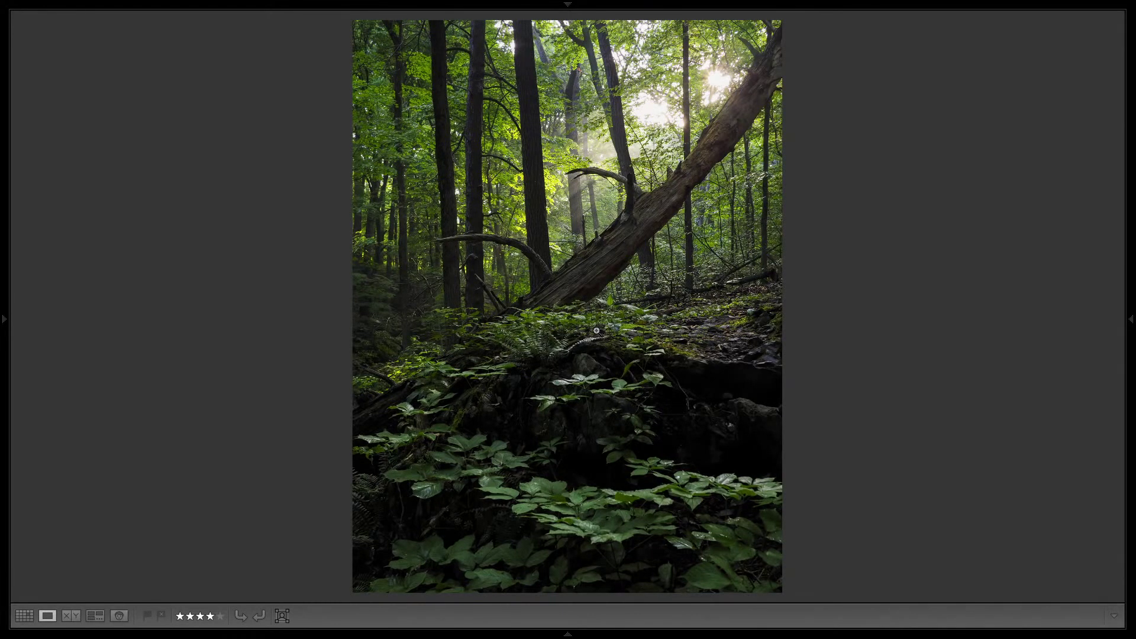
Advance to the foggy forest photo and outline its foreground rocks and the middle-ground area as separate zones.
key("Right")
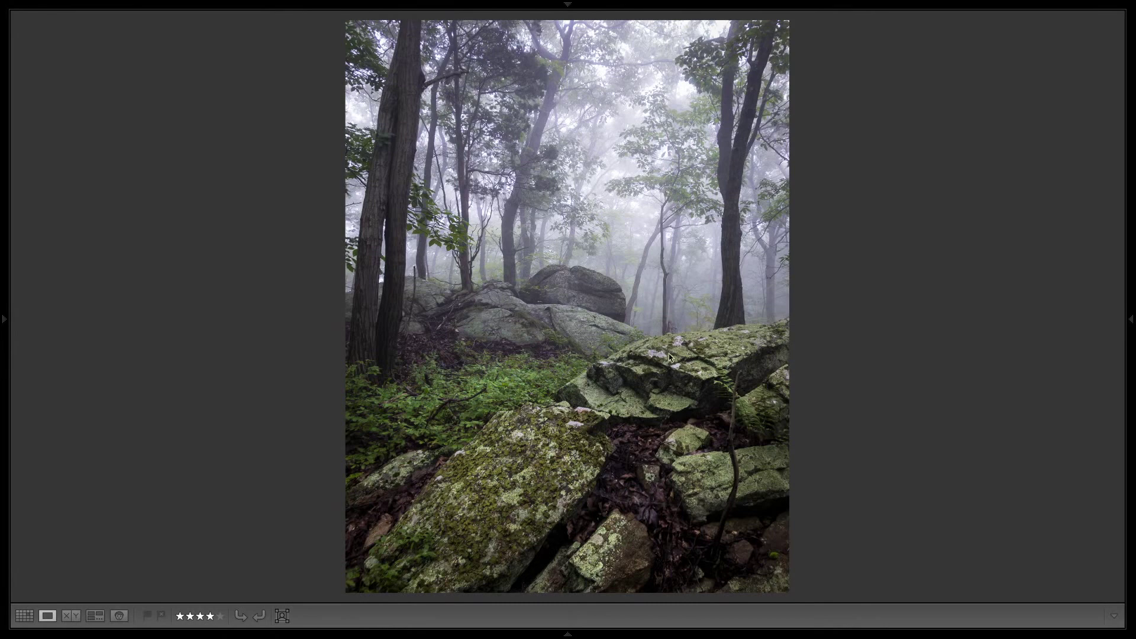
mouse_move(723, 354)
left_mouse_down()
mouse_move(467, 449)
mouse_move(364, 571)
mouse_move(791, 601)
mouse_move(776, 358)
mouse_move(703, 336)
left_mouse_up()
mouse_move(339, 259)
left_mouse_down()
mouse_move(604, 247)
mouse_move(685, 268)
mouse_move(725, 296)
mouse_move(530, 379)
mouse_move(354, 496)
mouse_move(338, 355)
mouse_move(342, 261)
left_mouse_up()
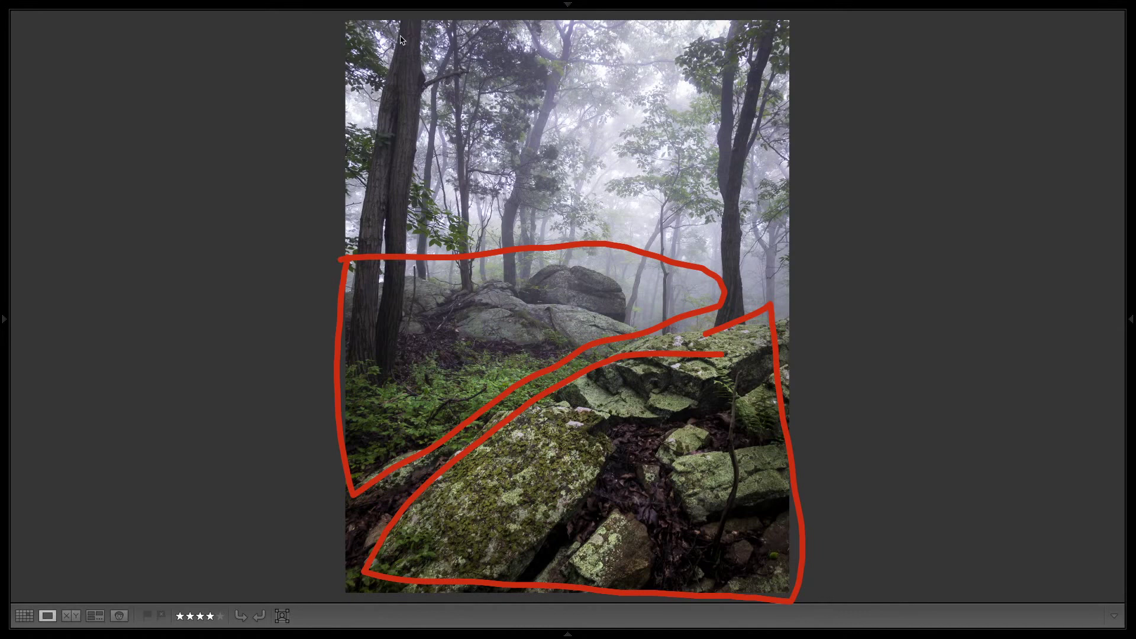
Outline the misty background zone of the foggy forest photo and mark the vertical lines of its tree trunks.
mouse_move(386, 34)
left_mouse_down()
mouse_move(378, 88)
mouse_move(393, 221)
mouse_move(679, 230)
mouse_move(765, 280)
mouse_move(772, 37)
mouse_move(406, 34)
left_mouse_up()
left_click_drag(411, 58, 392, 220)
left_click_drag(448, 76, 467, 232)
mouse_move(552, 72)
left_mouse_down()
mouse_move(514, 151)
mouse_move(501, 214)
left_mouse_up()
left_click_drag(594, 90, 569, 222)
left_click_drag(689, 96, 671, 259)
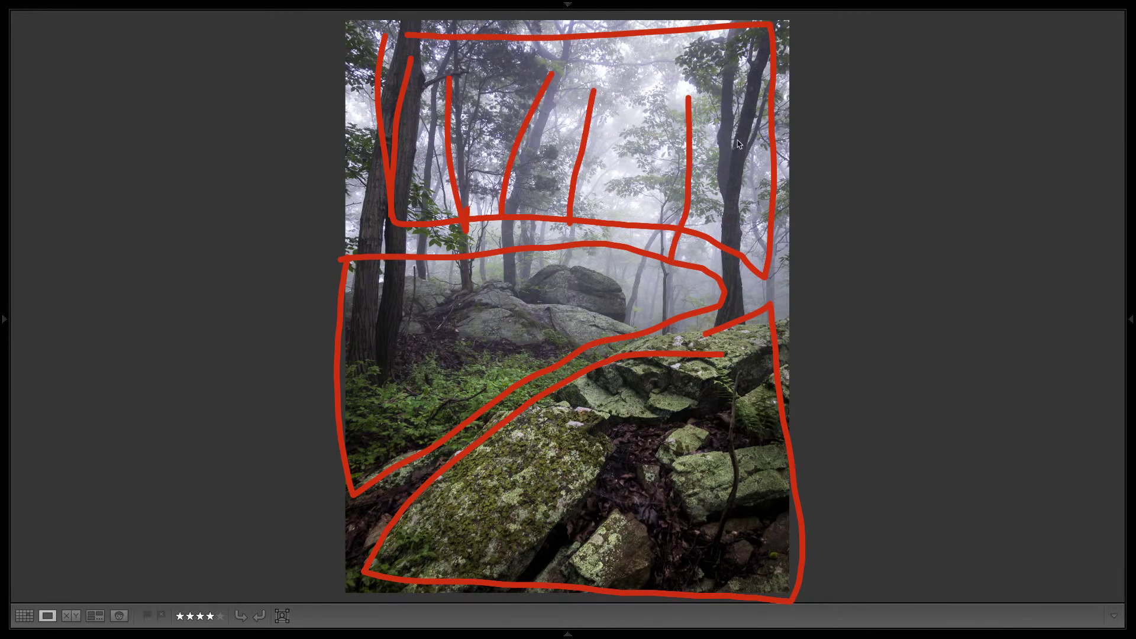
left_click_drag(734, 84, 742, 322)
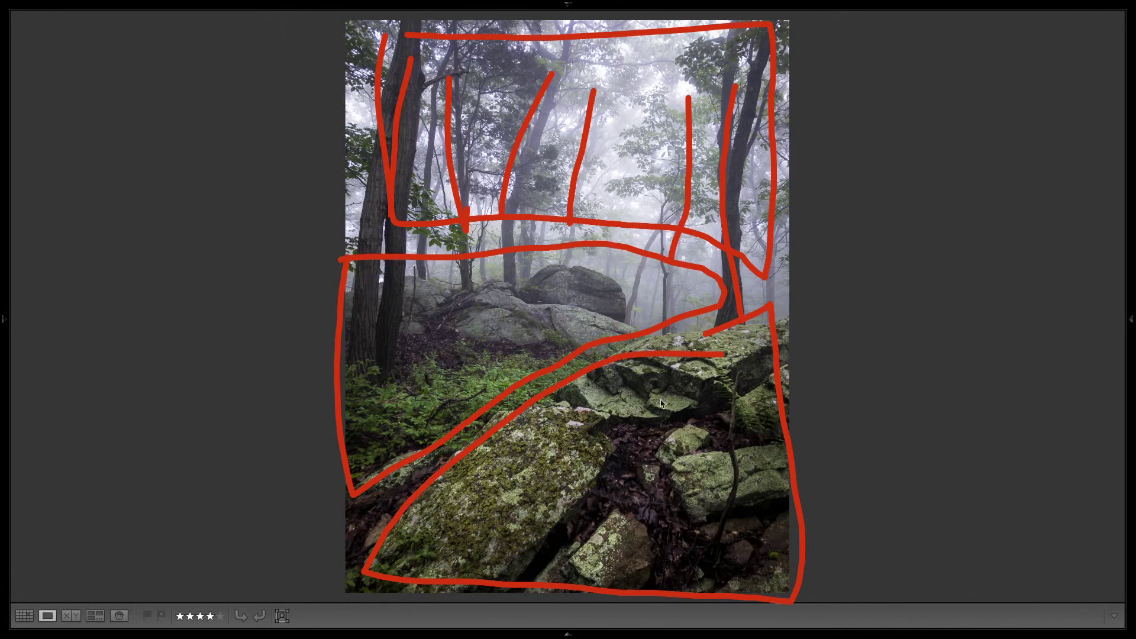
Mark the diagonal lines between the foreground rocks and the rounded boulder behind them, and clear all markings from the foggy forest photo.
left_click_drag(743, 359, 568, 532)
left_click_drag(698, 430, 642, 506)
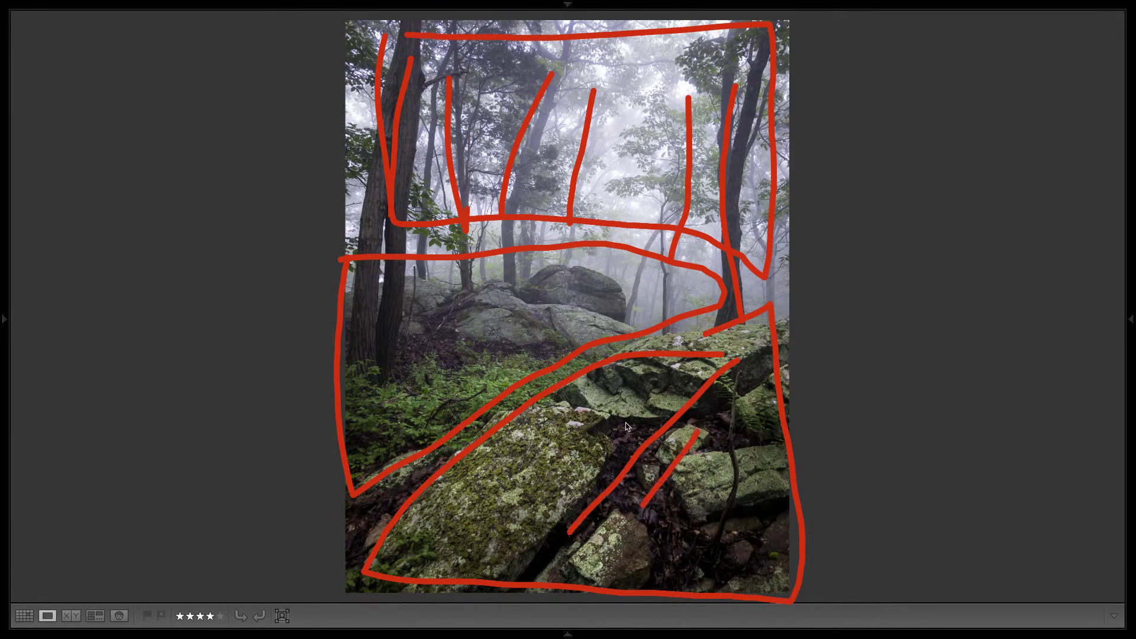
left_click_drag(559, 271, 536, 298)
key("Escape")
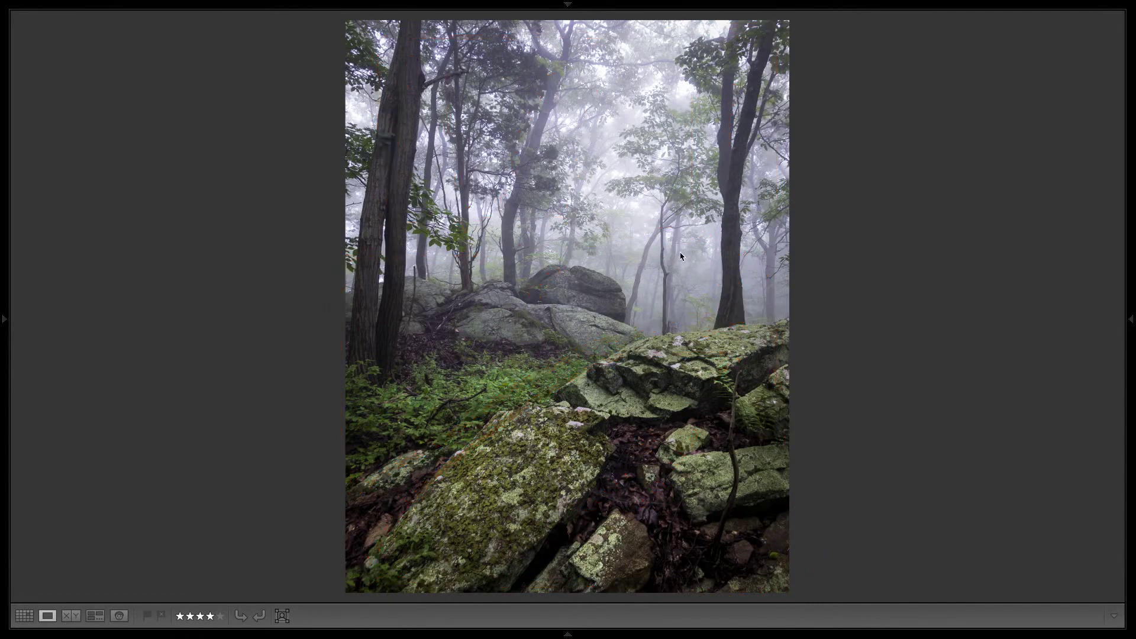